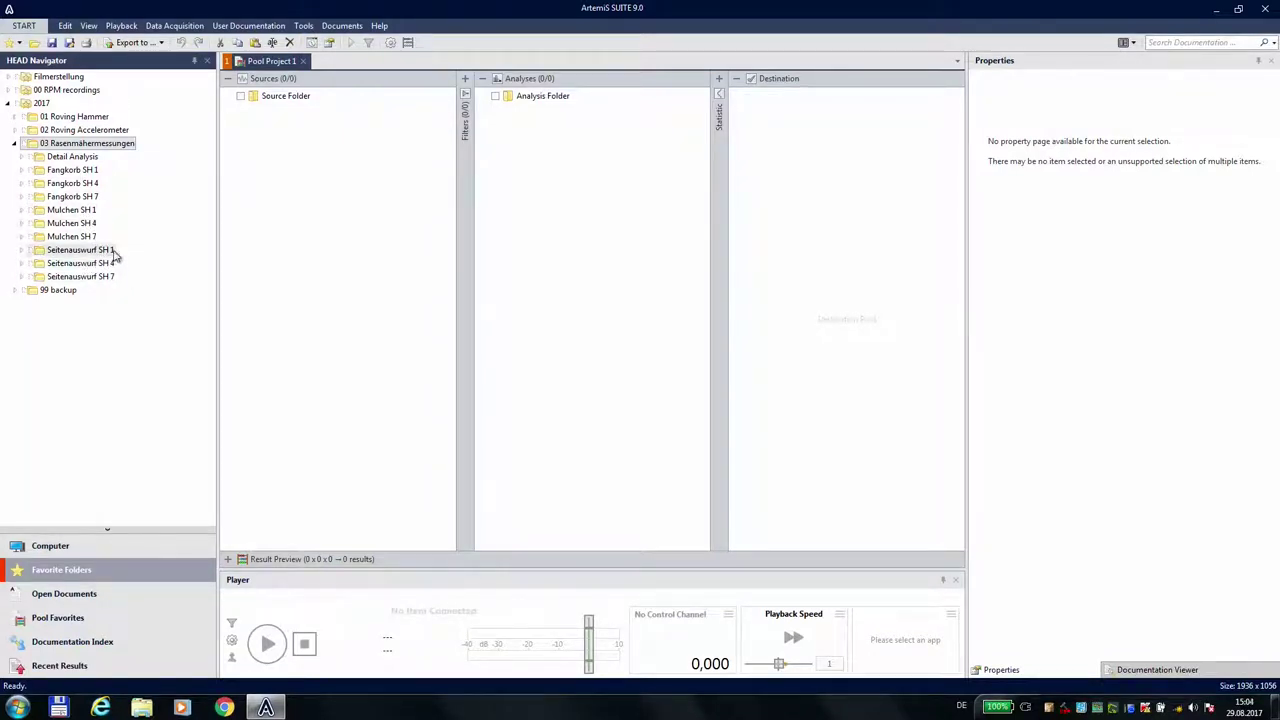
# Add the nine Fangkorb, Mulchen and Seitenauswurf folders to the source folder and move the three Fangkorb folders to the end.
pyautogui.moveTo(112, 170); pyautogui.dragTo(79, 277)
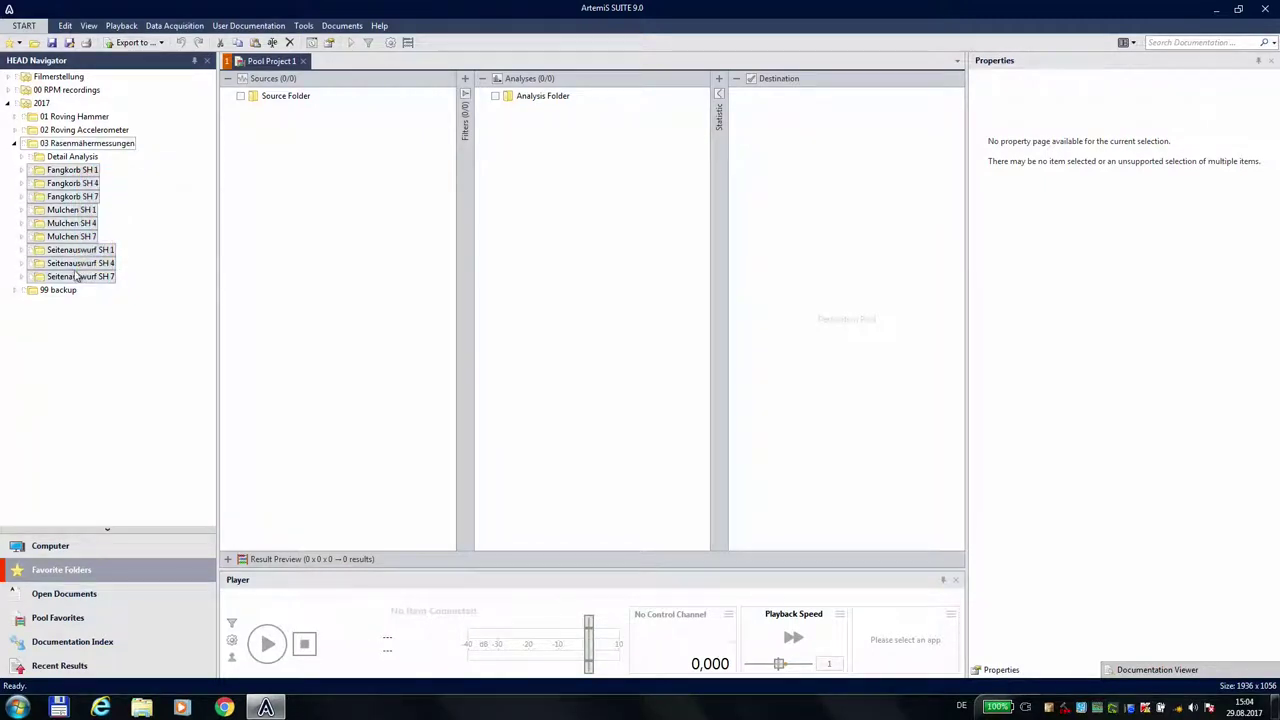
pyautogui.moveTo(42, 176)
pyautogui.mouseDown()
pyautogui.moveTo(323, 114)
pyautogui.moveTo(290, 106)
pyautogui.mouseUp()
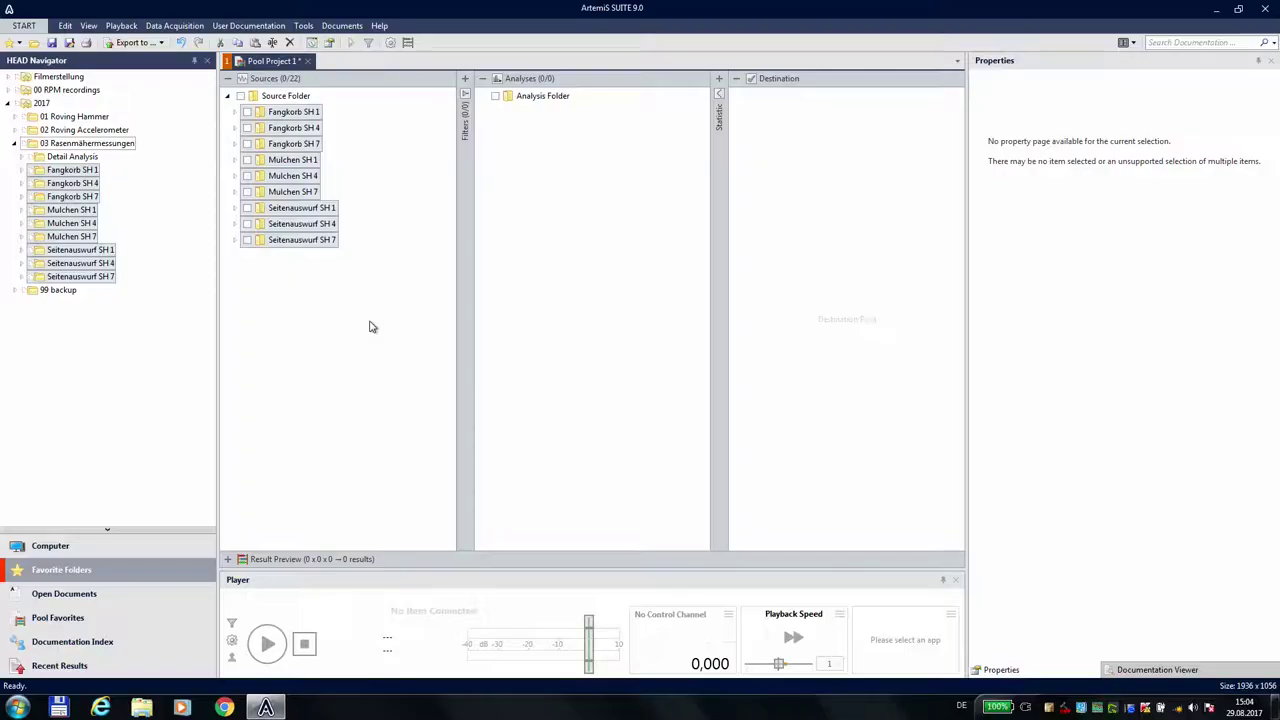
pyautogui.click(370, 327)
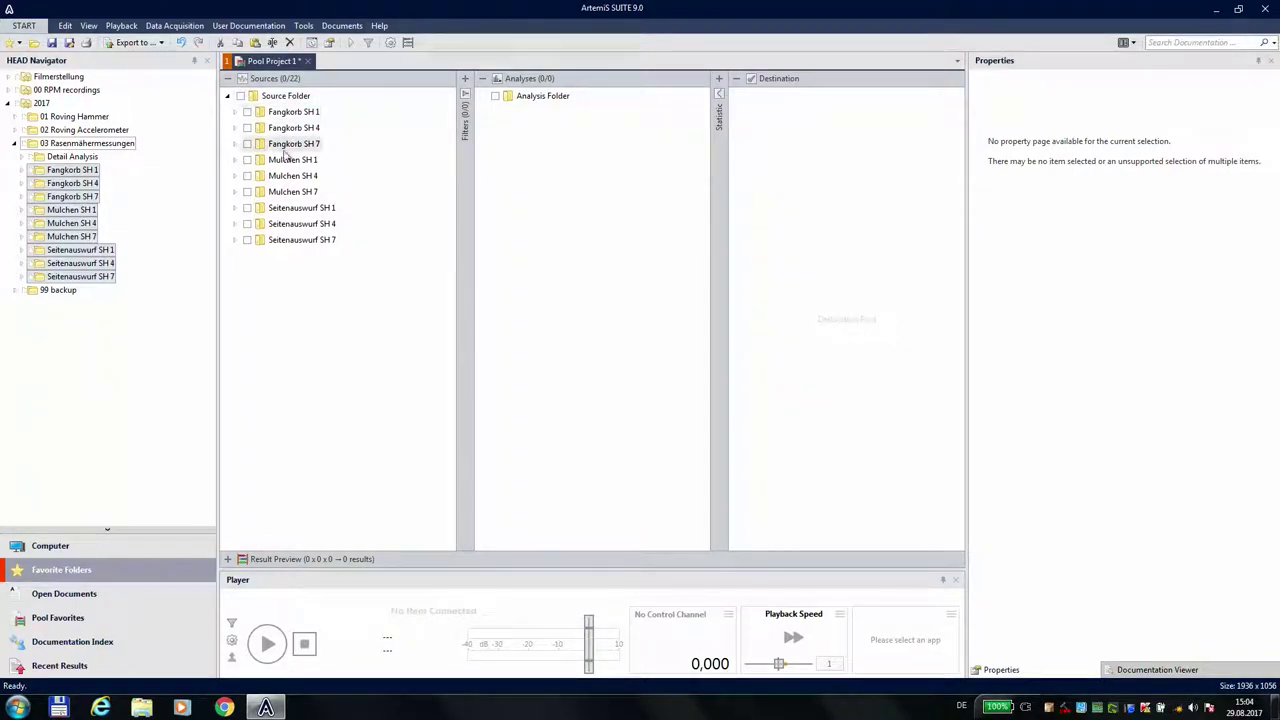
pyautogui.moveTo(330, 152); pyautogui.dragTo(265, 100)
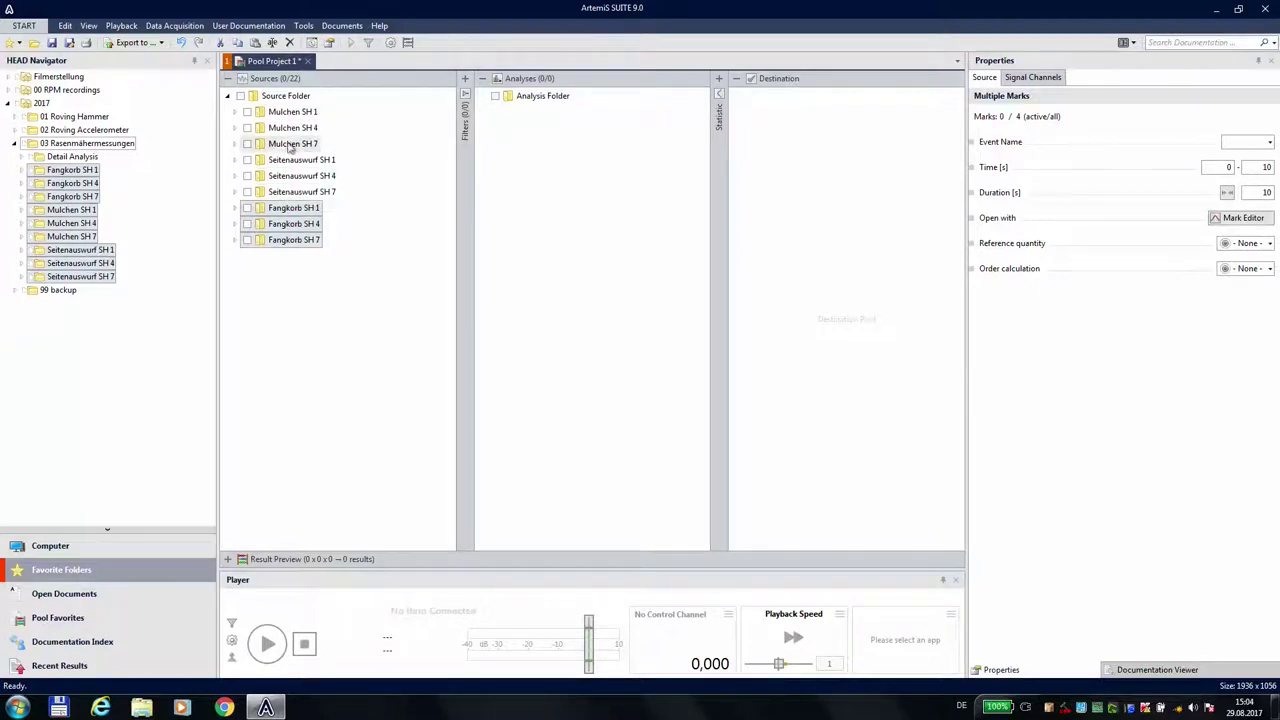
# Play back the Schnitthöhe 1-Rep.1 recording from the Mulchen SH 1 source folder.
pyautogui.click(234, 112)
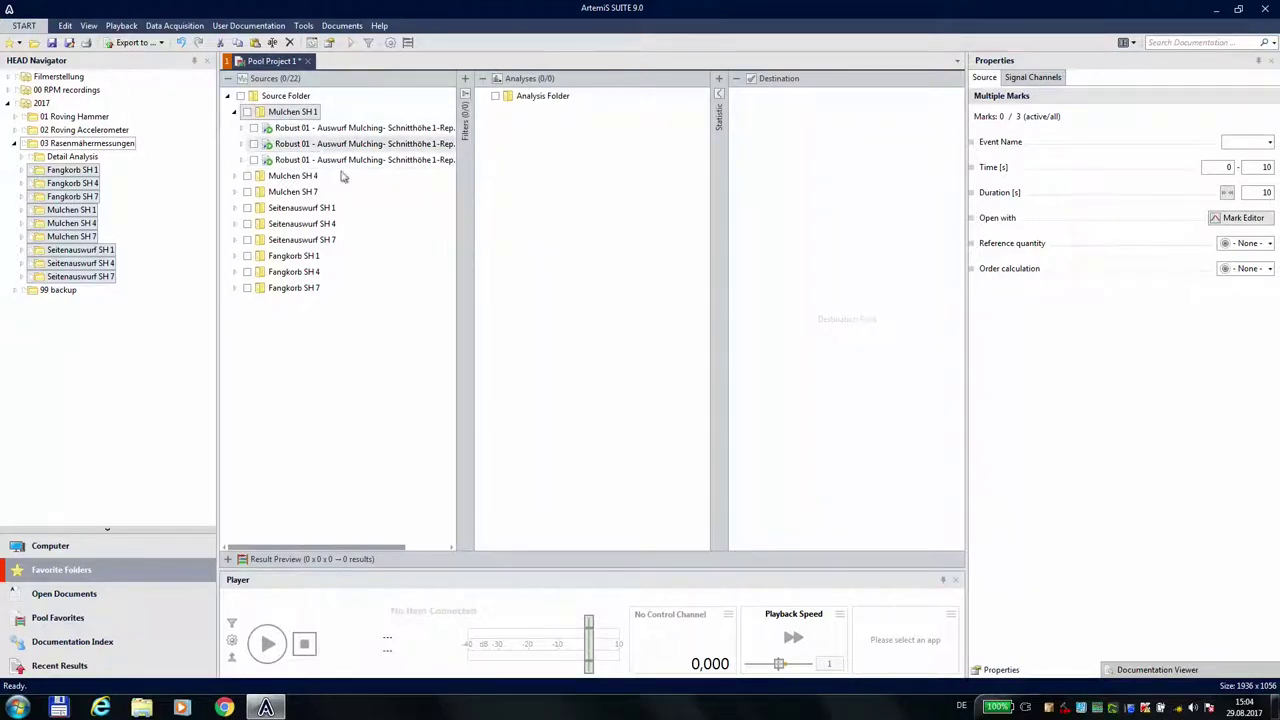
pyautogui.moveTo(463, 240); pyautogui.dragTo(563, 242)
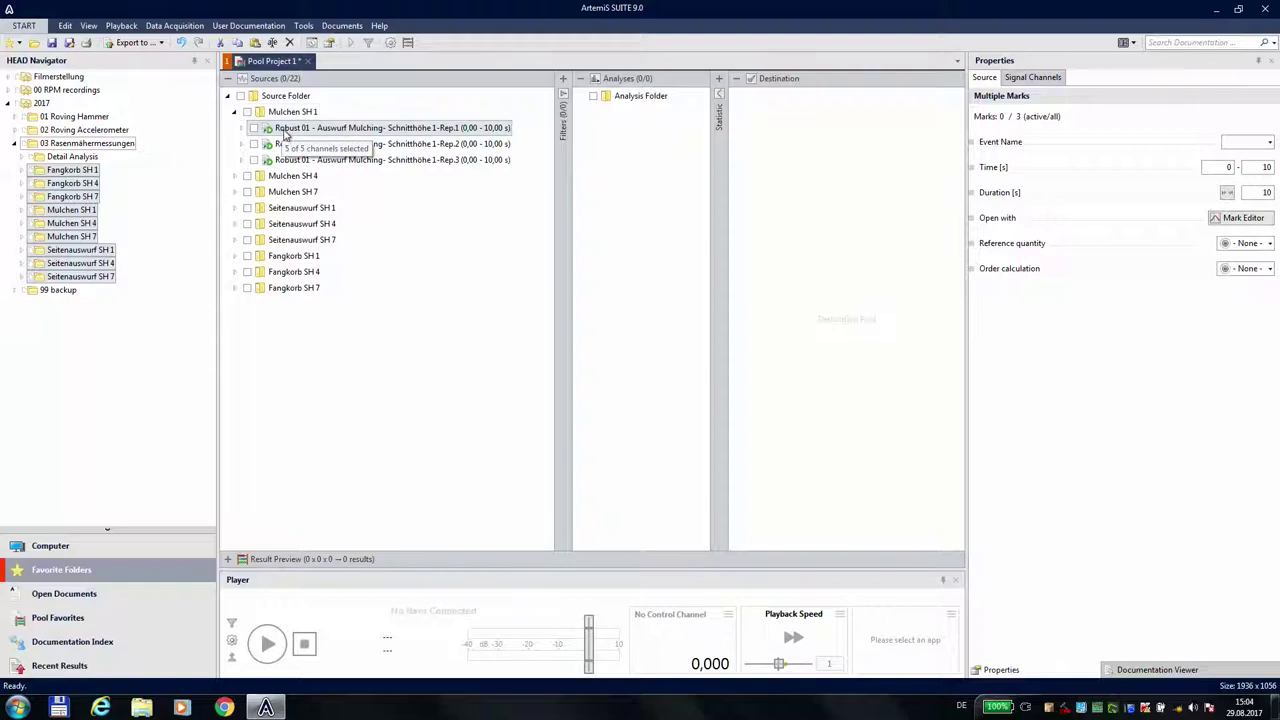
pyautogui.click(285, 130)
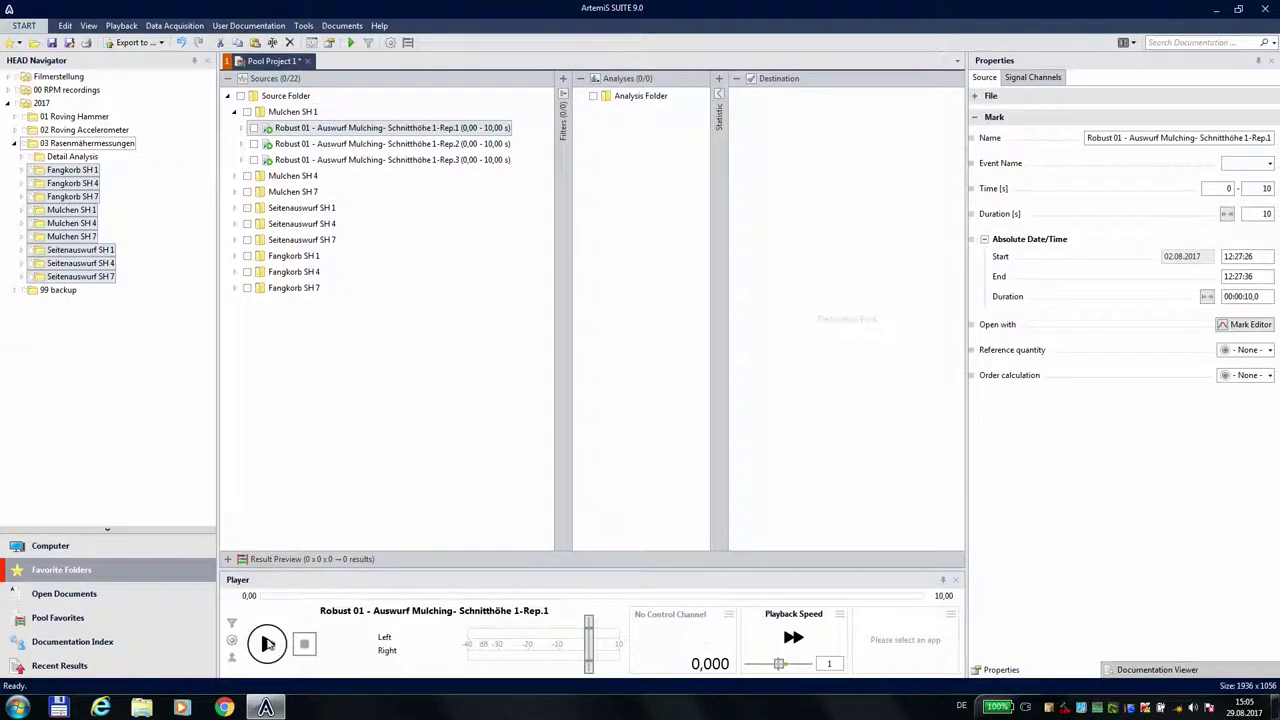
pyautogui.click(267, 644)
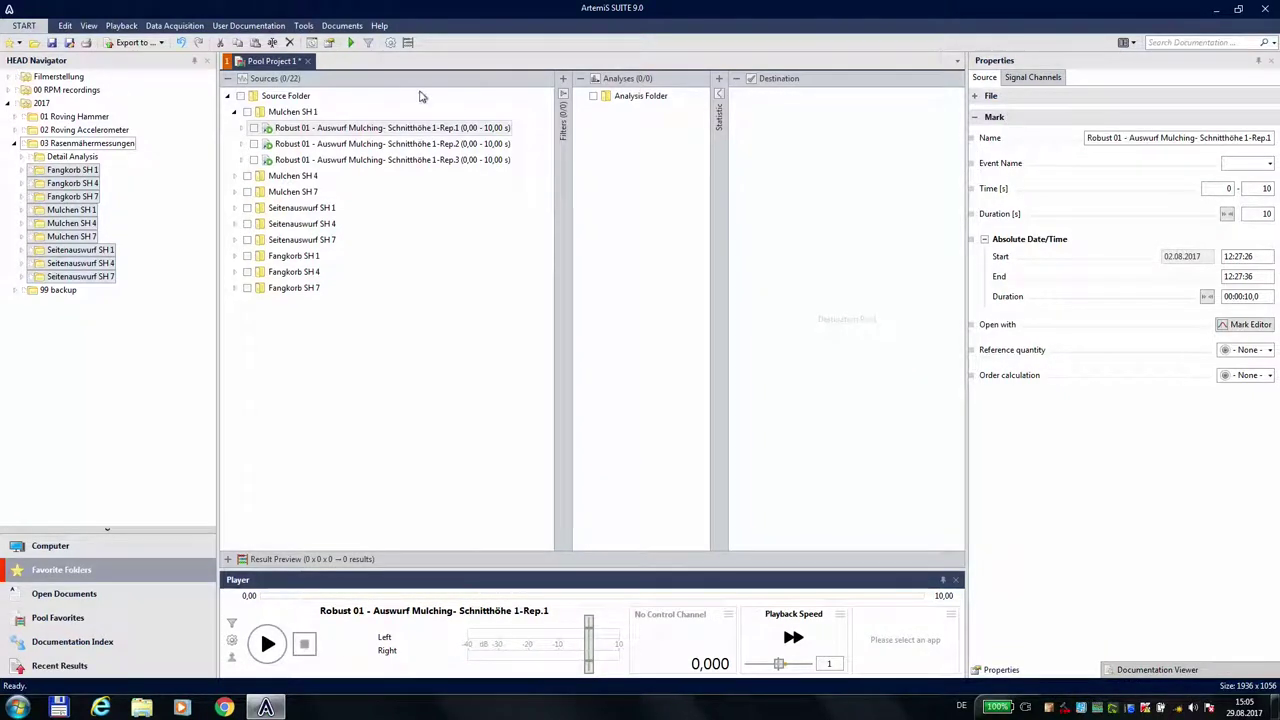
# List the channels of the Mulchen SH 1 Rep.1 recording and activate this recording for the calculation.
pyautogui.click(242, 129)
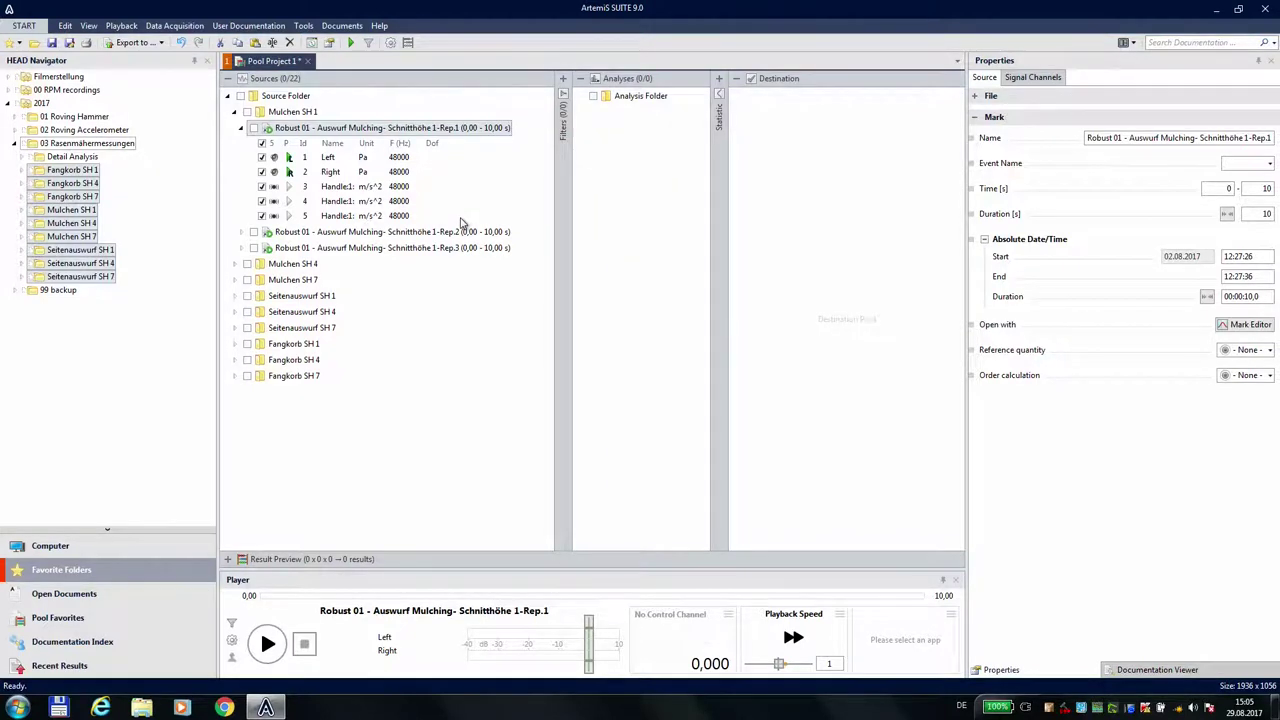
pyautogui.click(238, 264)
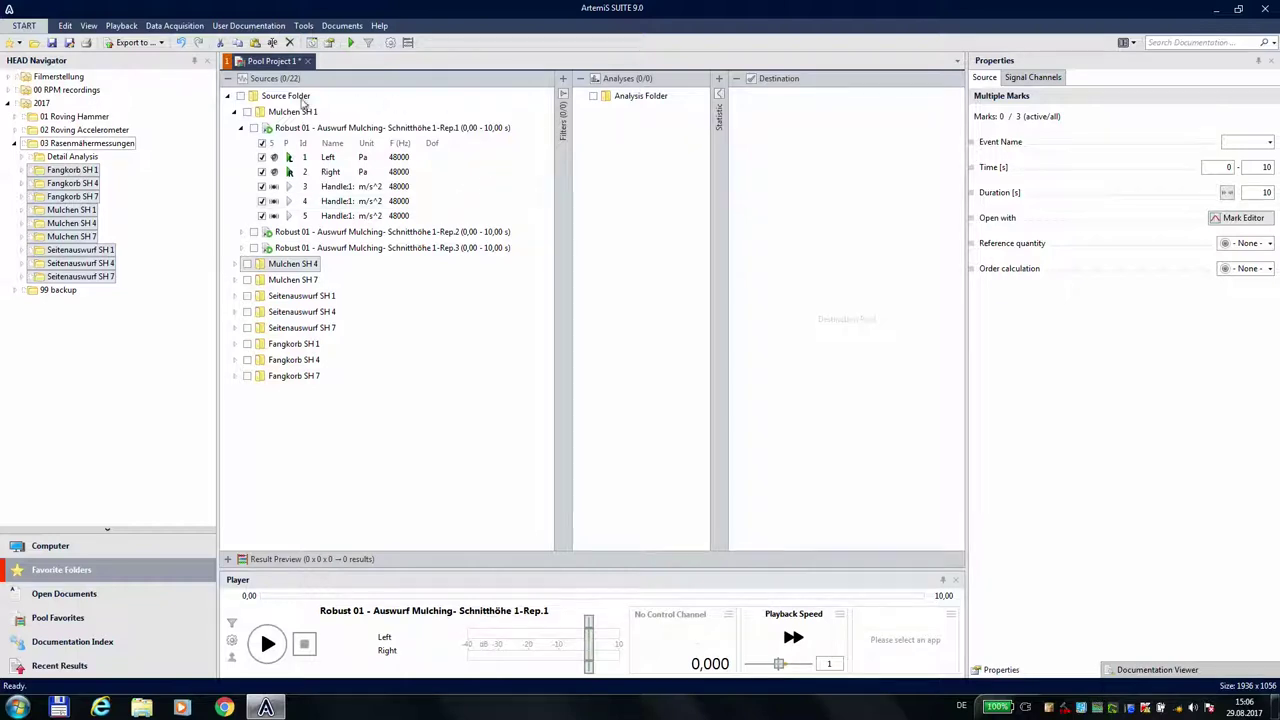
pyautogui.click(255, 130)
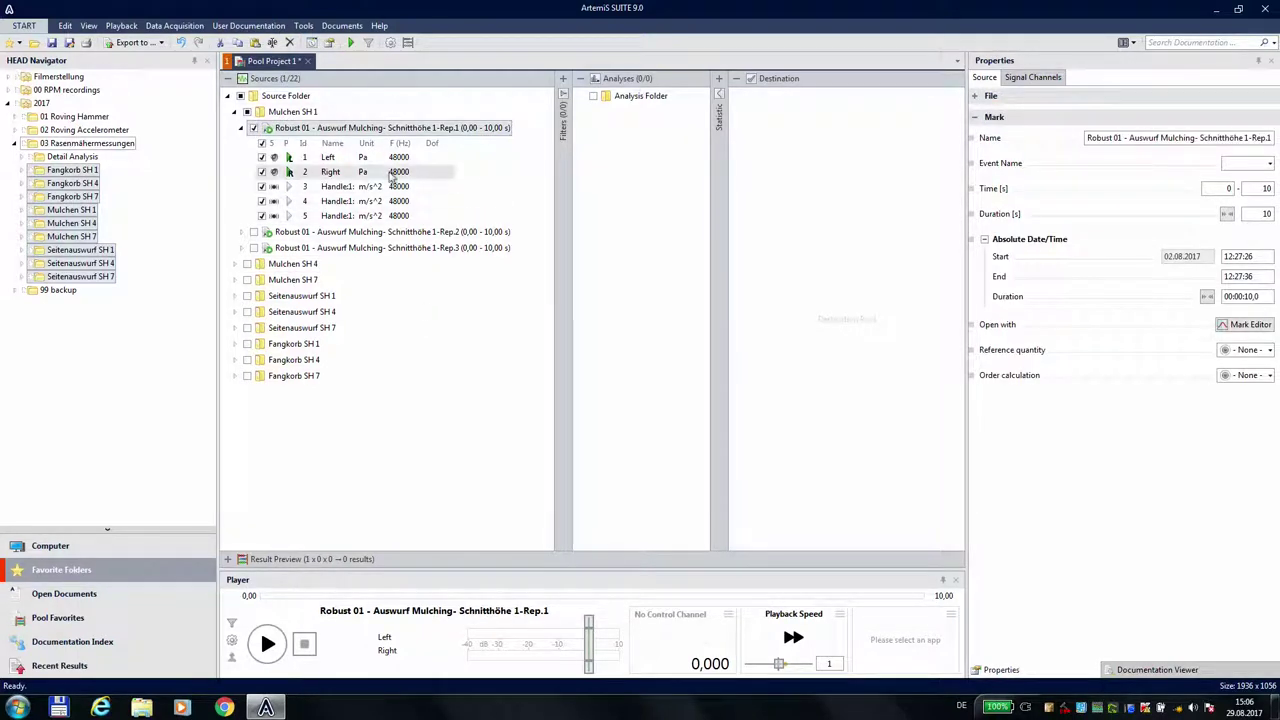
# Insert a Level vs. Time analysis into the analysis folder and widen the analysis pool.
pyautogui.rightClick(633, 97)
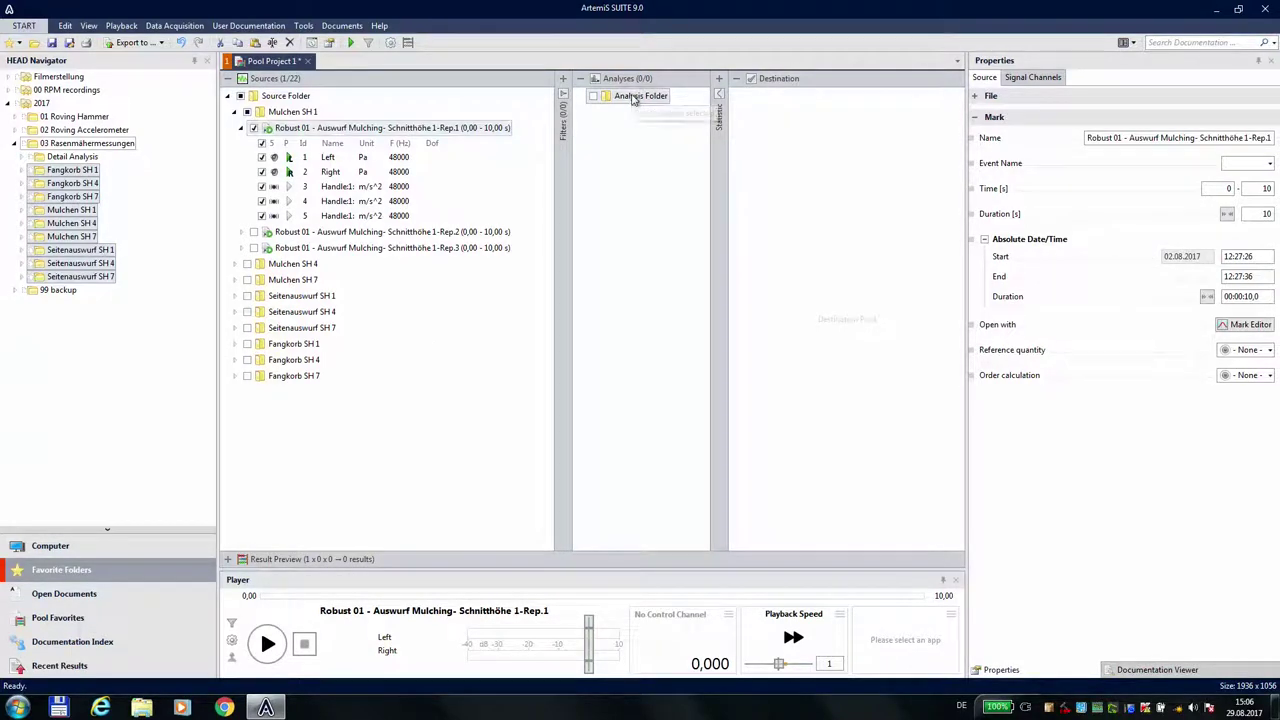
pyautogui.click(664, 104)
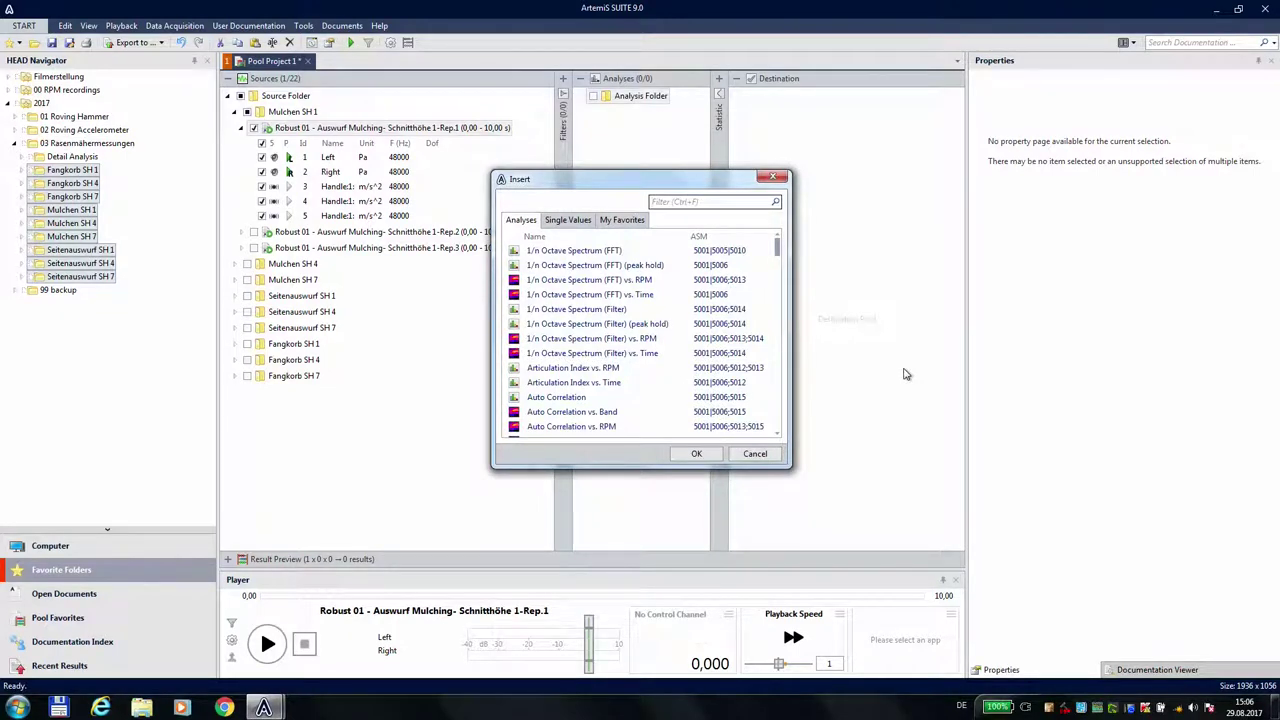
pyautogui.write('level')
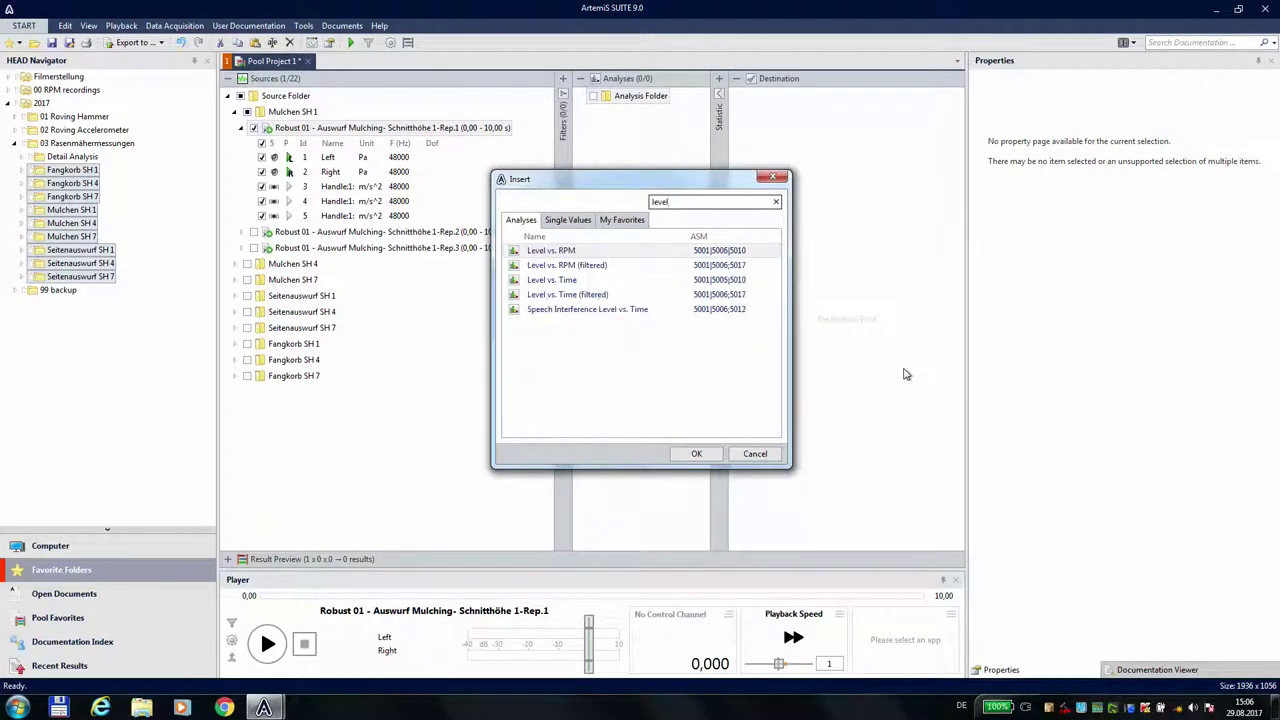
pyautogui.click(555, 281)
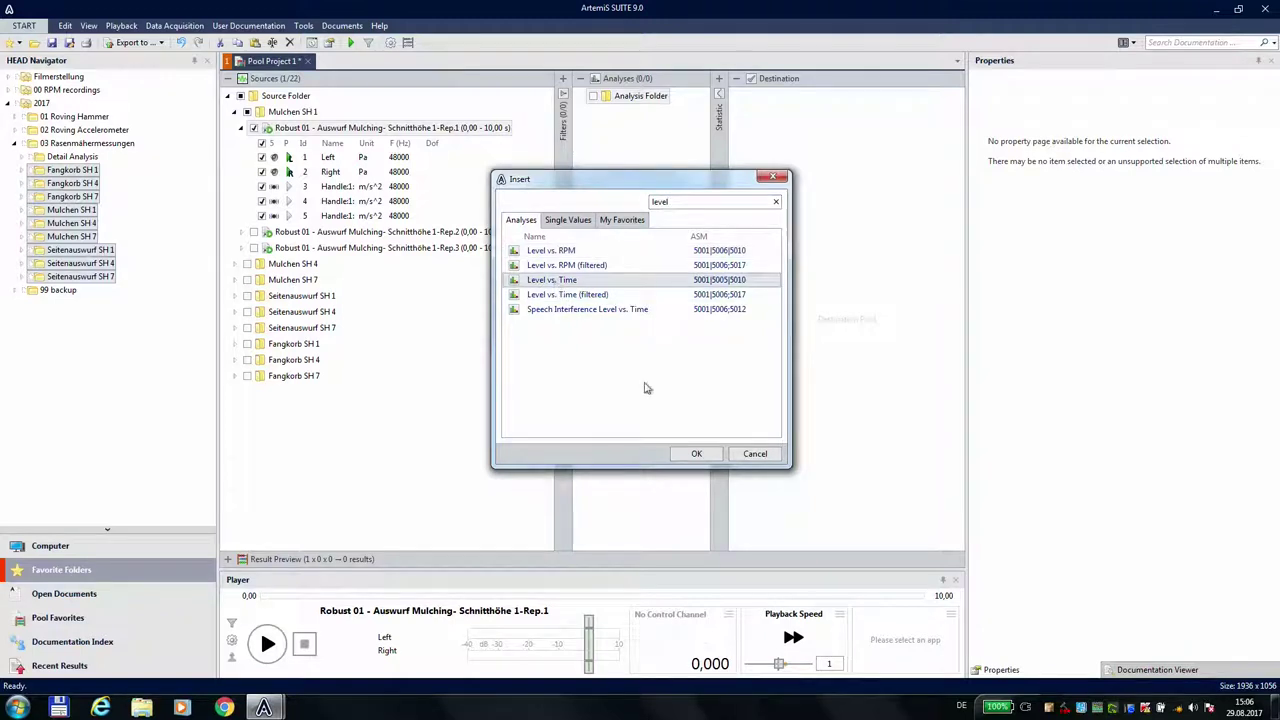
pyautogui.click(696, 453)
pyautogui.moveTo(567, 287); pyautogui.dragTo(536, 294)
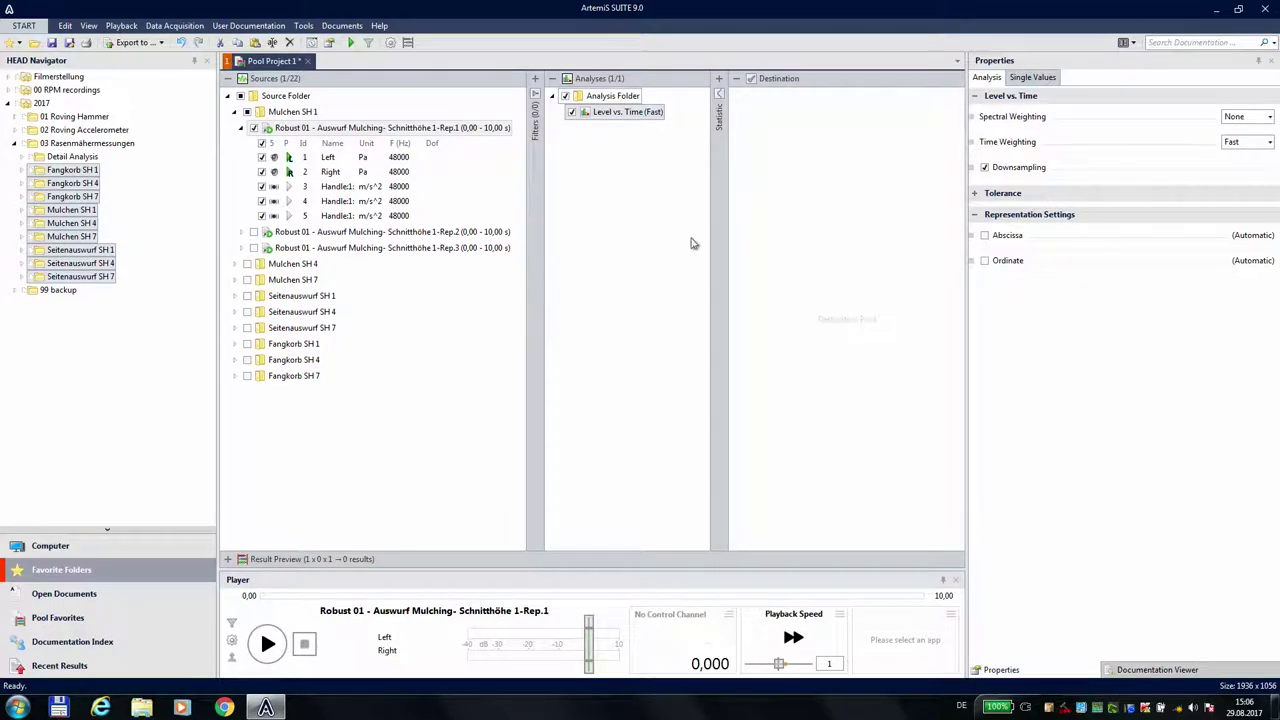
# Insert an FFT (average) analysis into the analysis folder.
pyautogui.rightClick(605, 97)
pyautogui.click(680, 108)
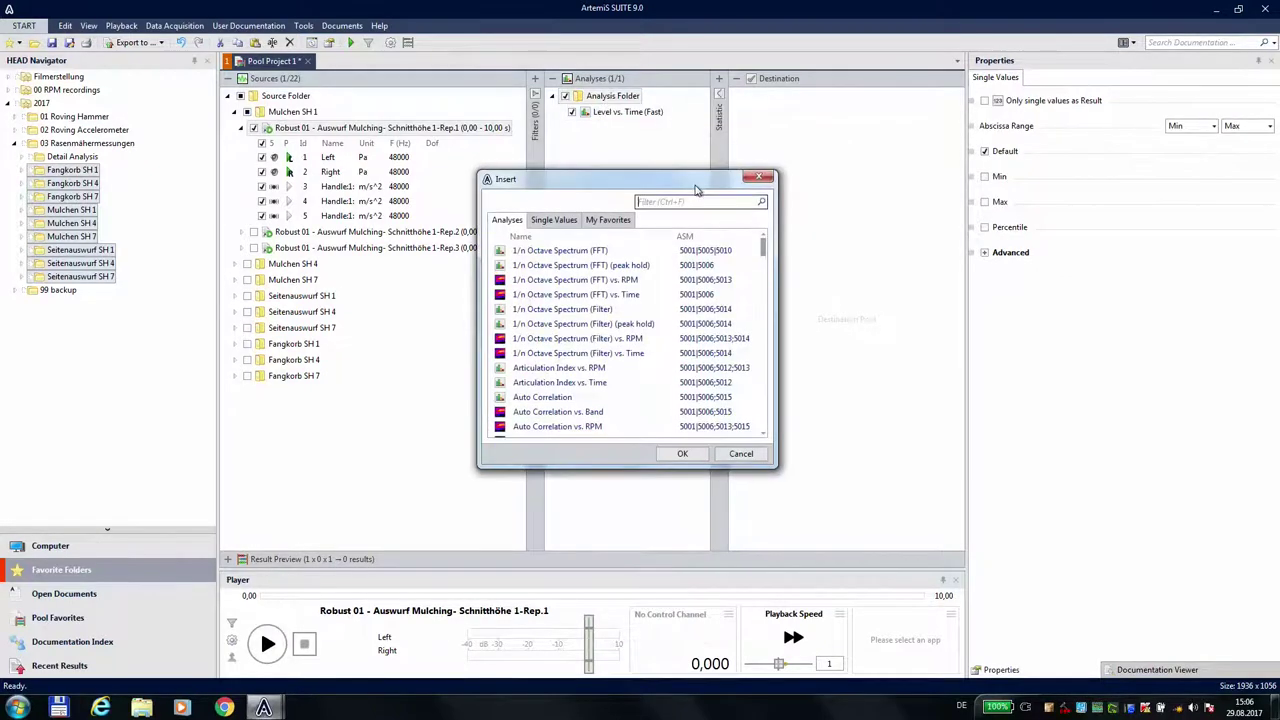
pyautogui.write('fft')
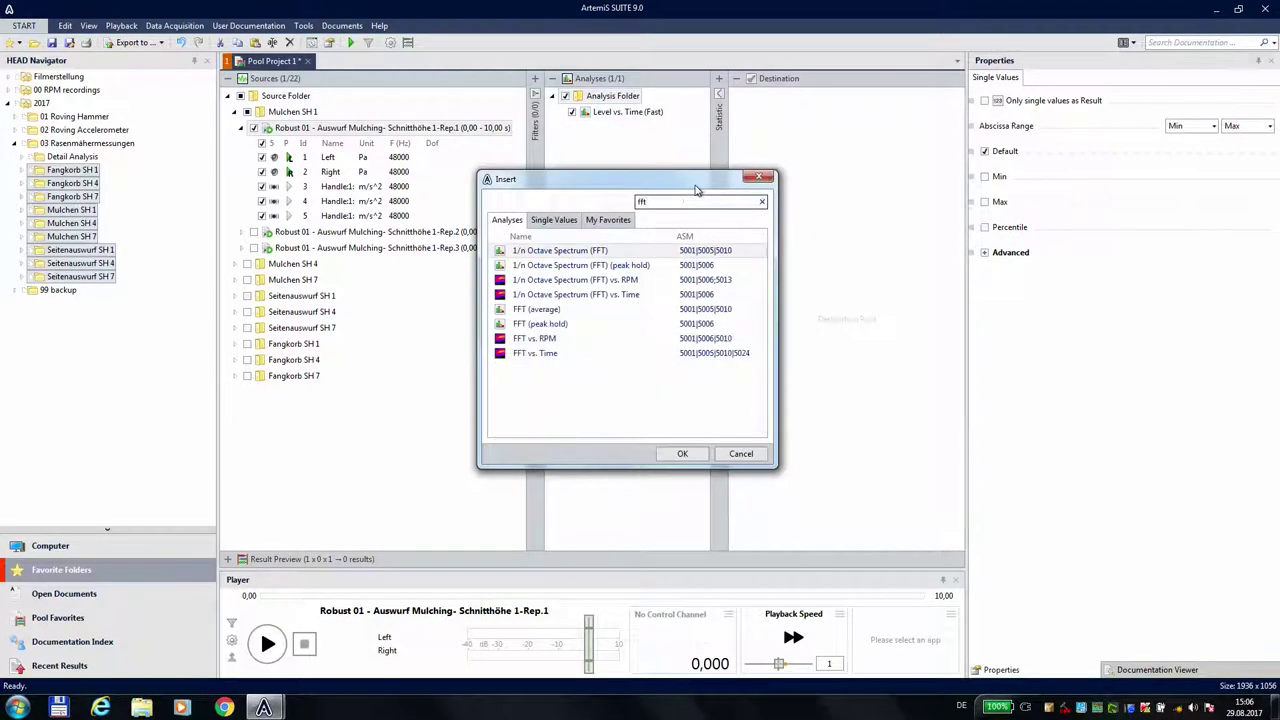
pyautogui.click(545, 310)
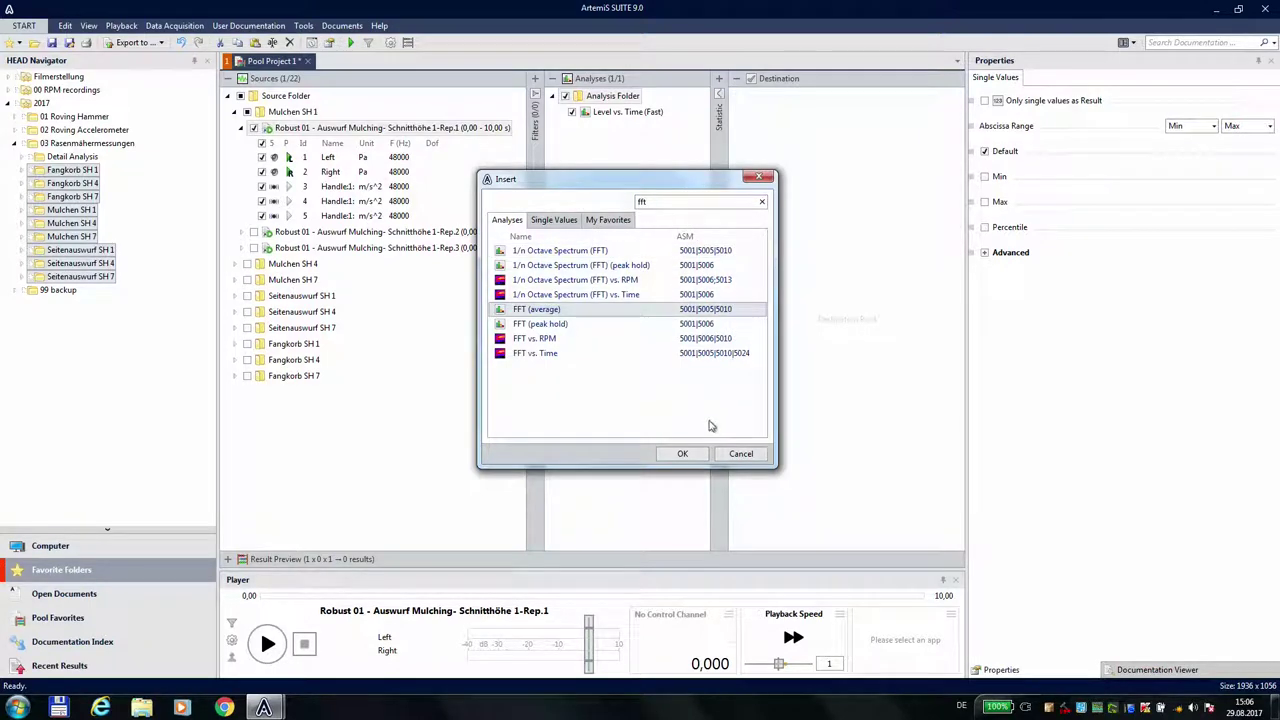
pyautogui.click(682, 454)
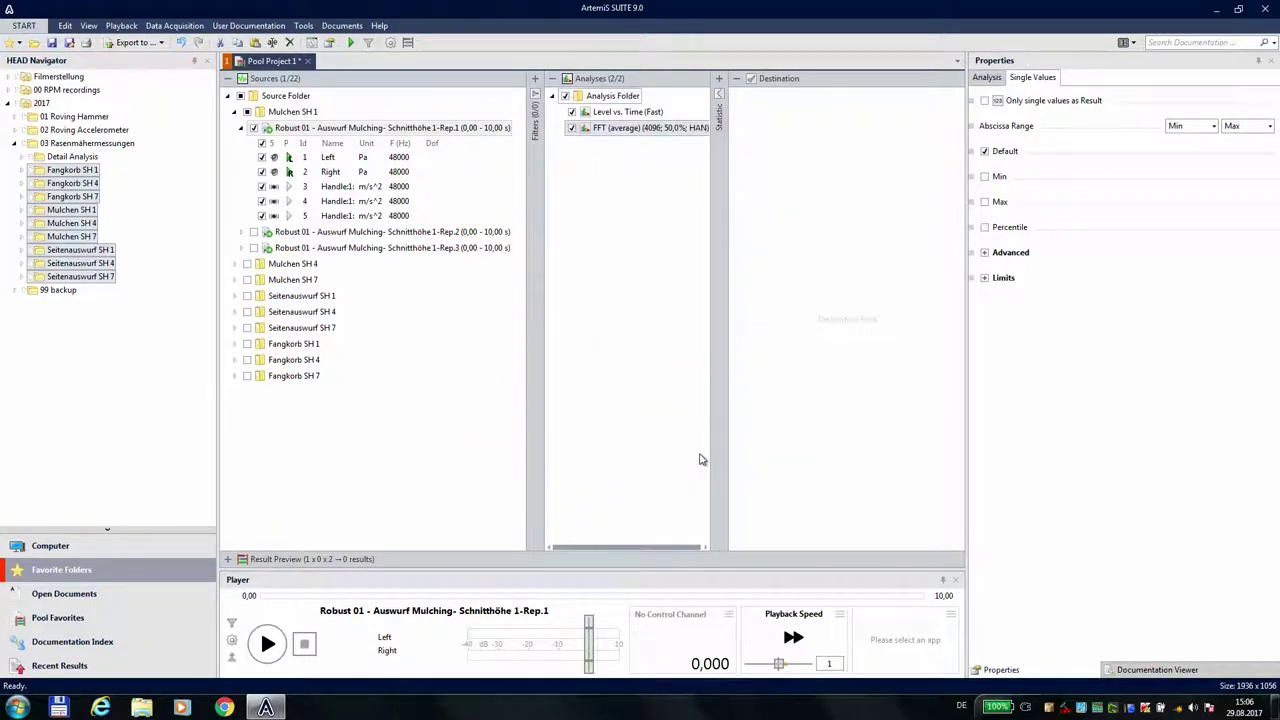
# Insert a Loudness vs. Time analysis into the analysis folder.
pyautogui.click(612, 96)
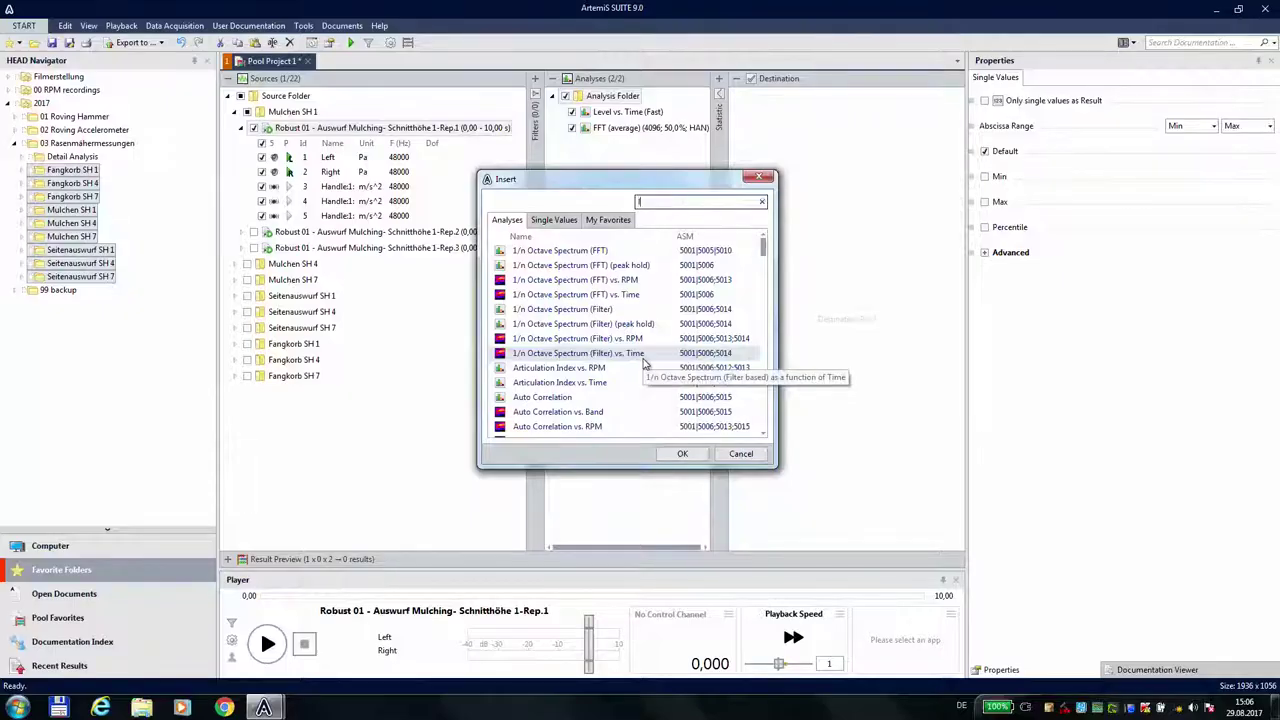
pyautogui.write('lou')
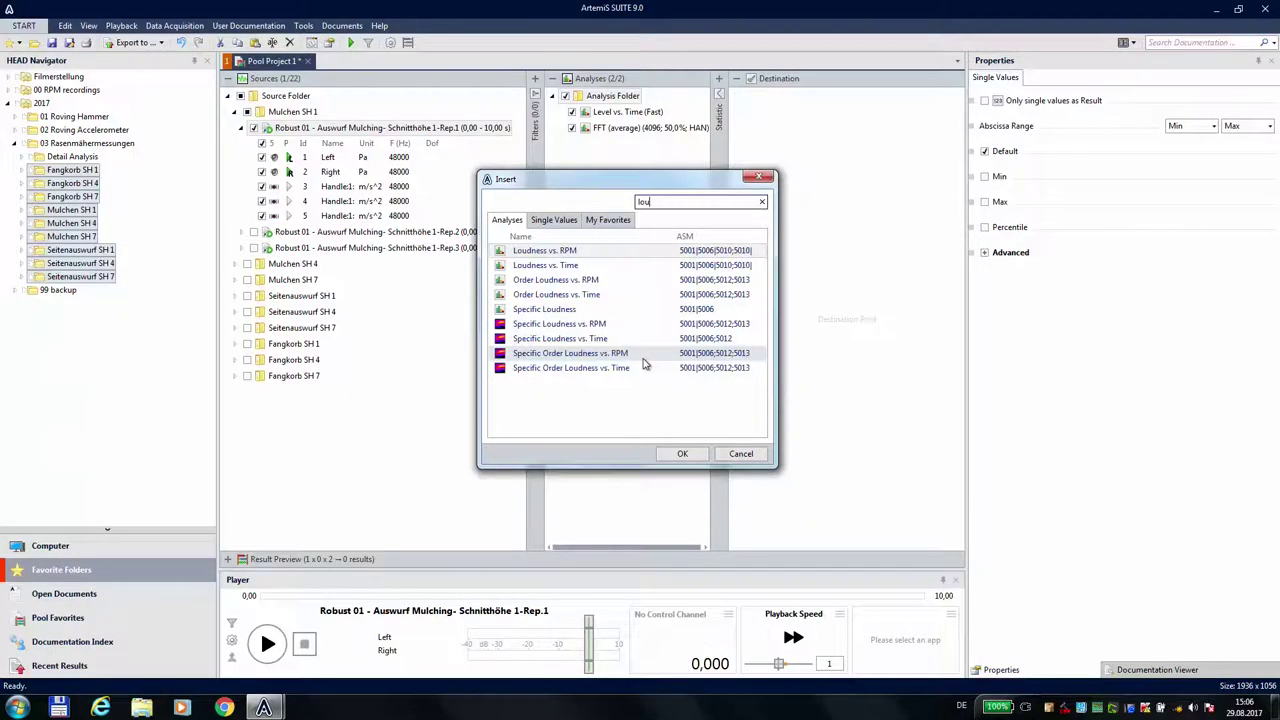
pyautogui.click(576, 266)
pyautogui.click(681, 454)
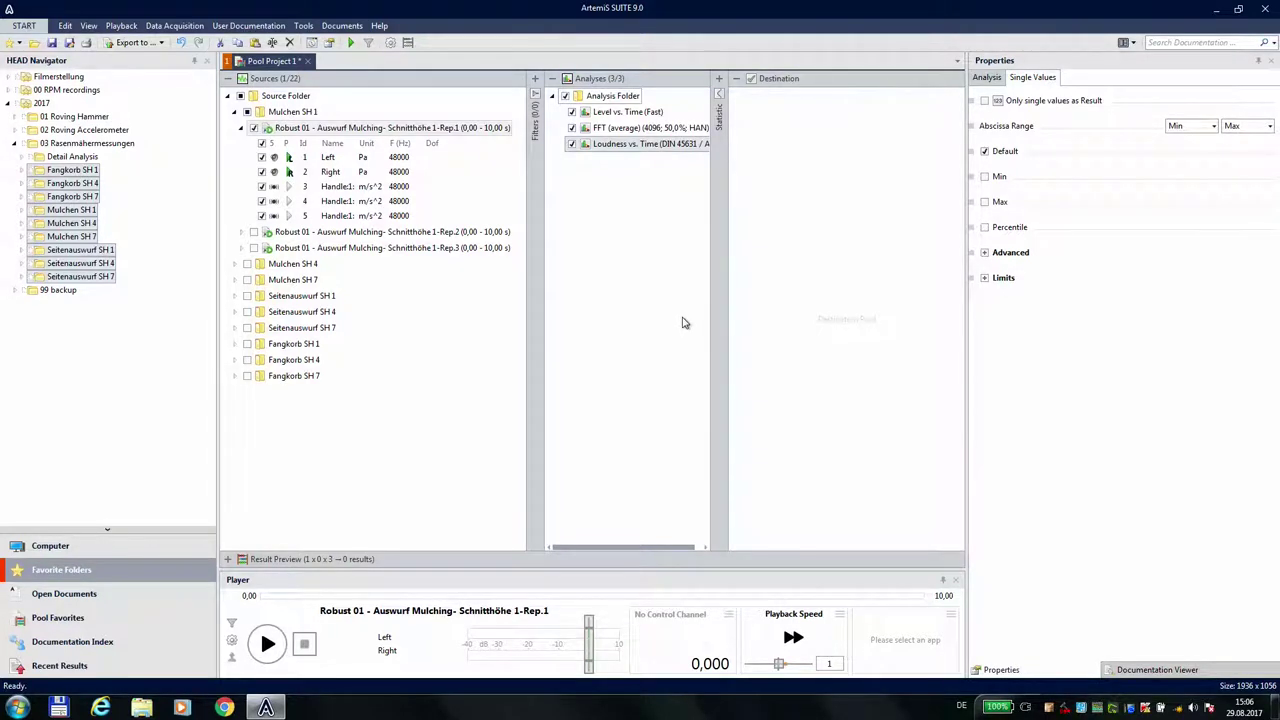
# Set the spectral weighting of the Level vs. Time analysis to A.
pyautogui.click(594, 113)
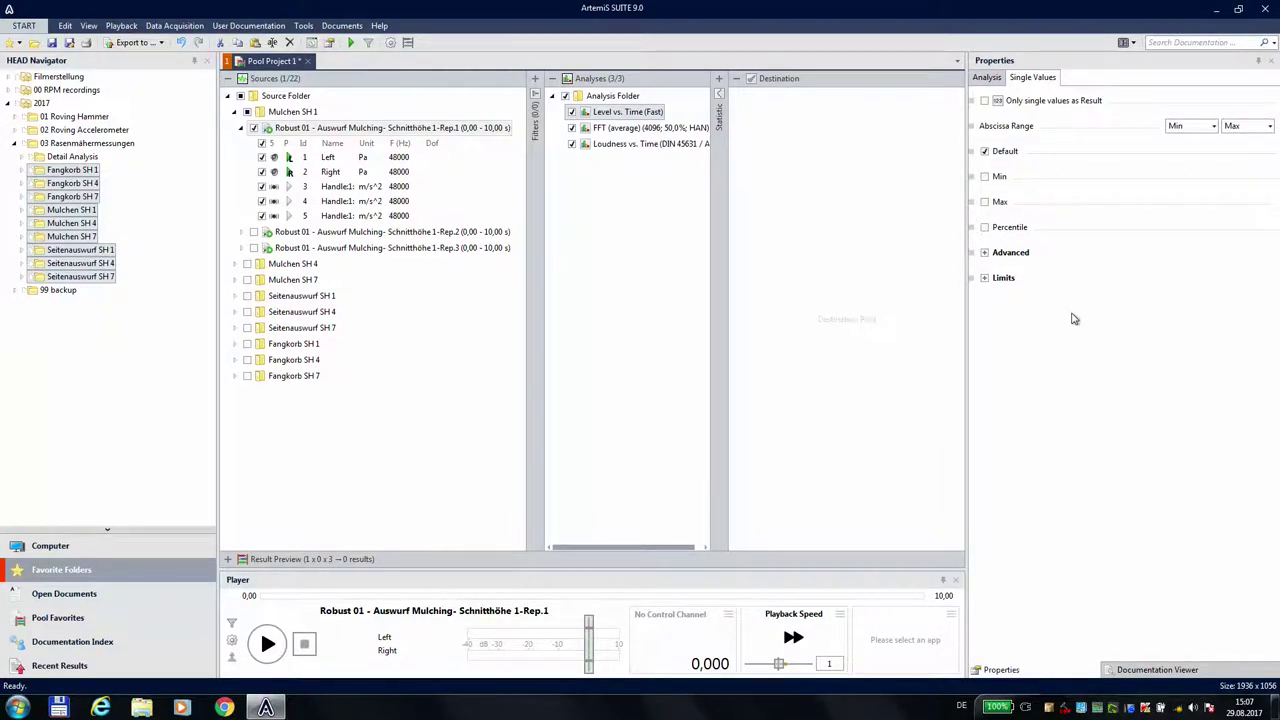
pyautogui.click(986, 82)
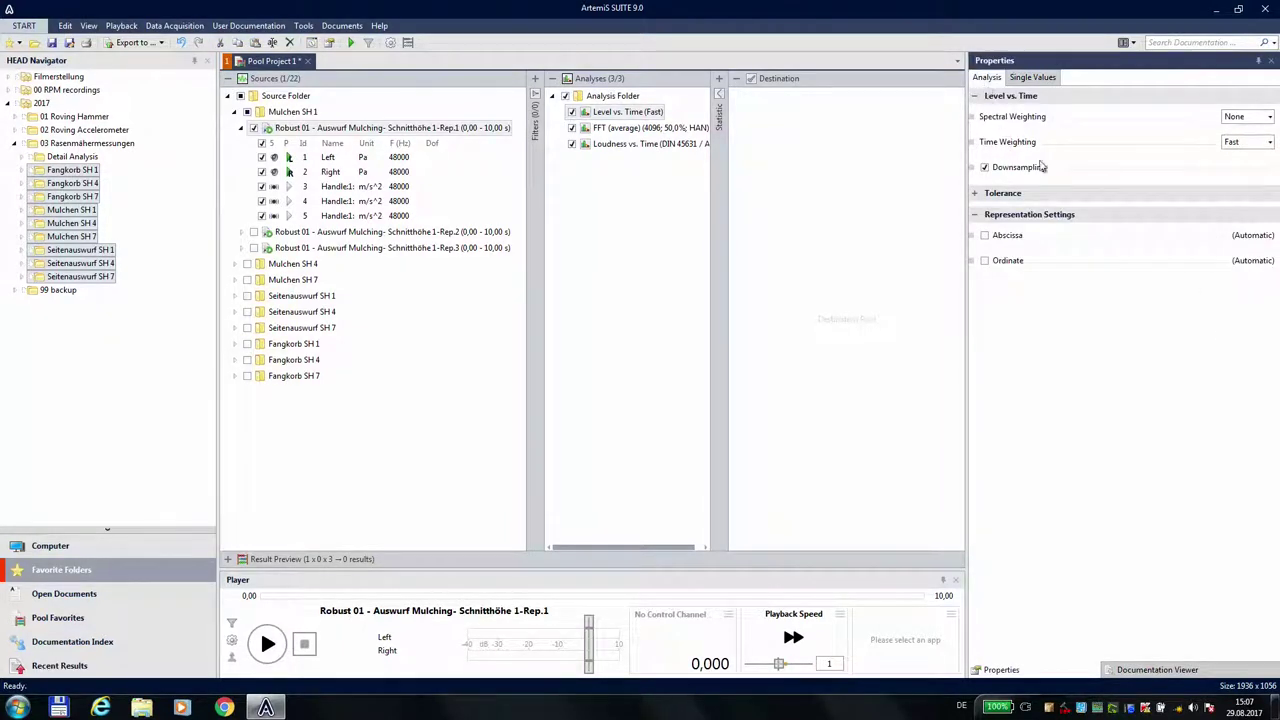
pyautogui.click(1273, 118)
pyautogui.click(1245, 130)
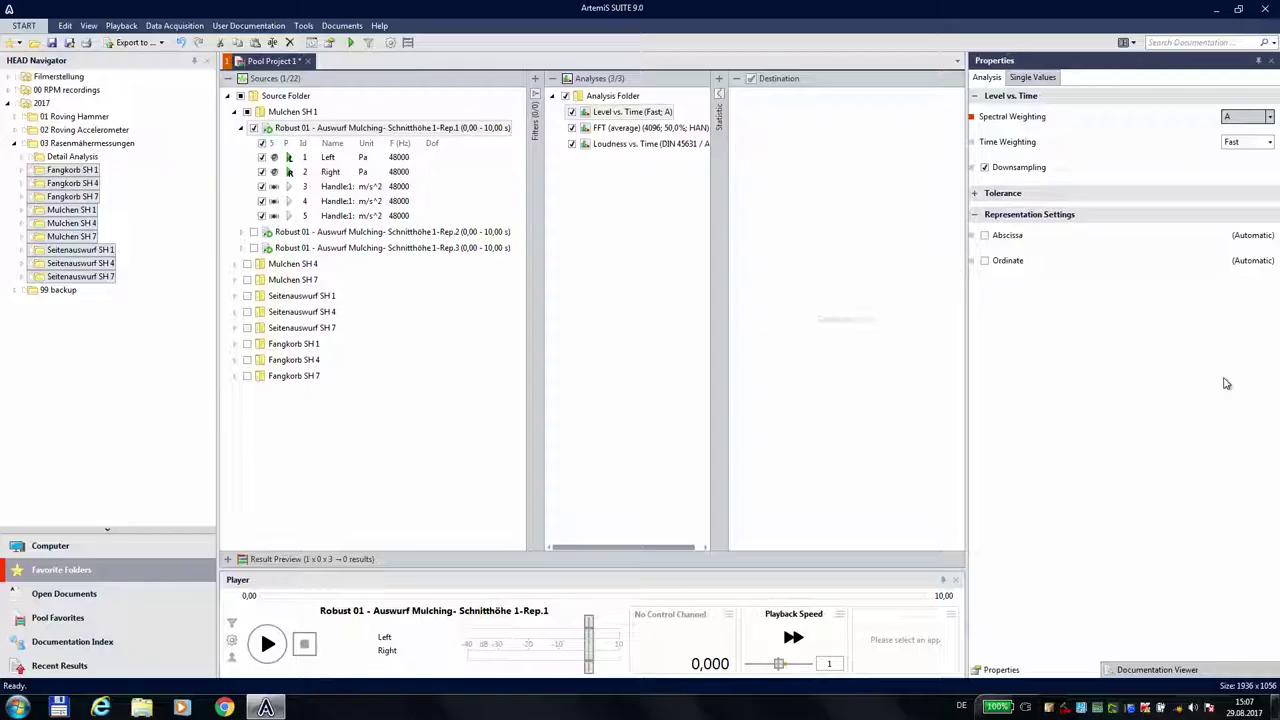
# Set the spectral weighting of the FFT (average) analysis to A and display the Loudness vs. Time settings.
pyautogui.click(604, 131)
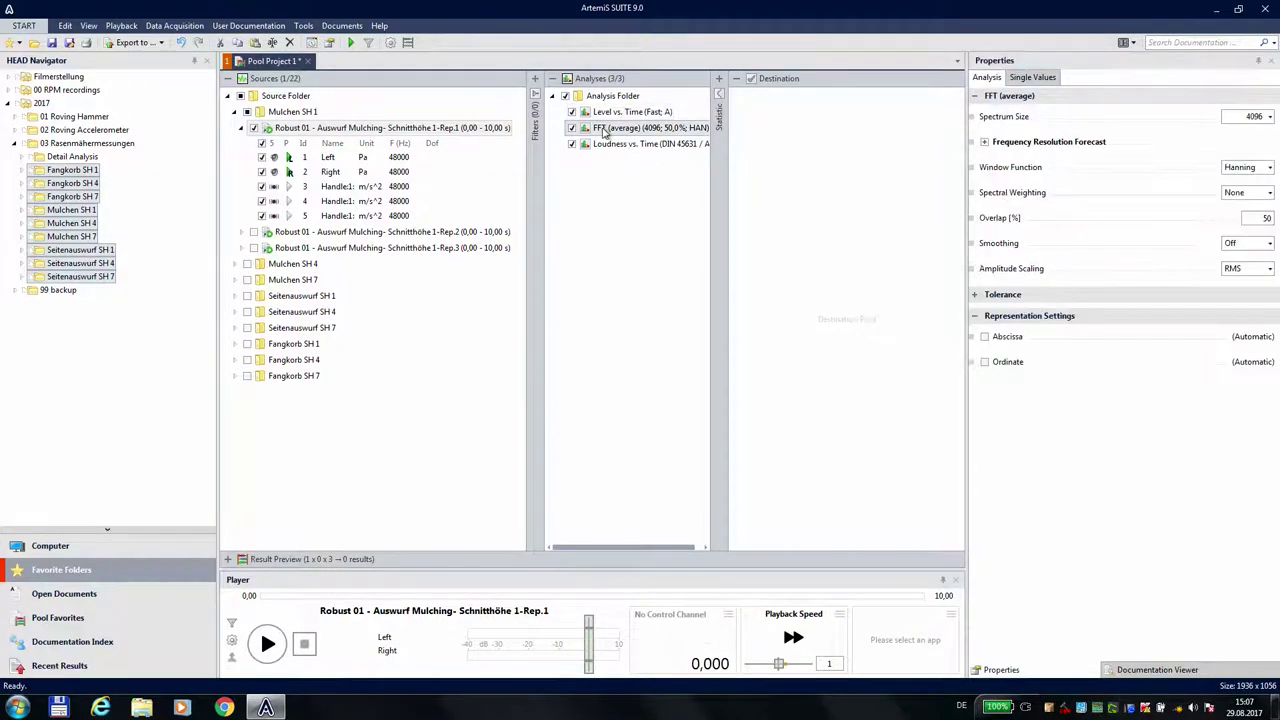
pyautogui.click(1268, 192)
pyautogui.click(1228, 218)
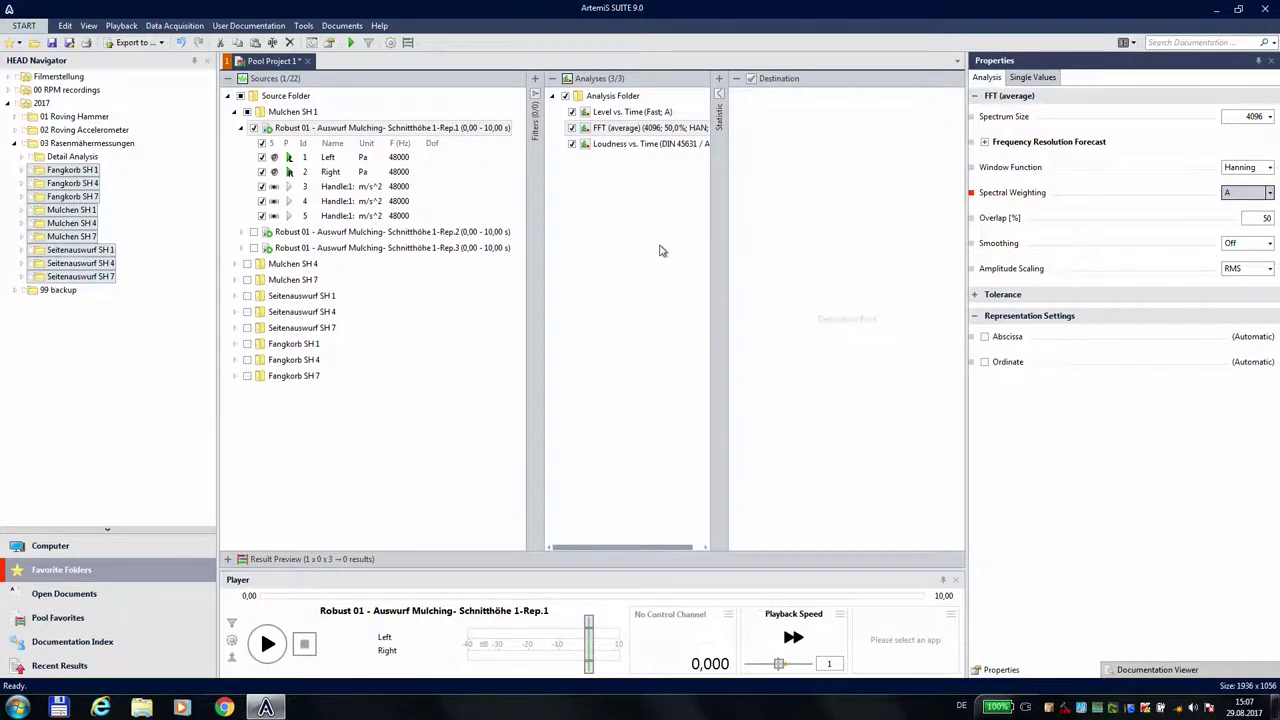
pyautogui.click(614, 145)
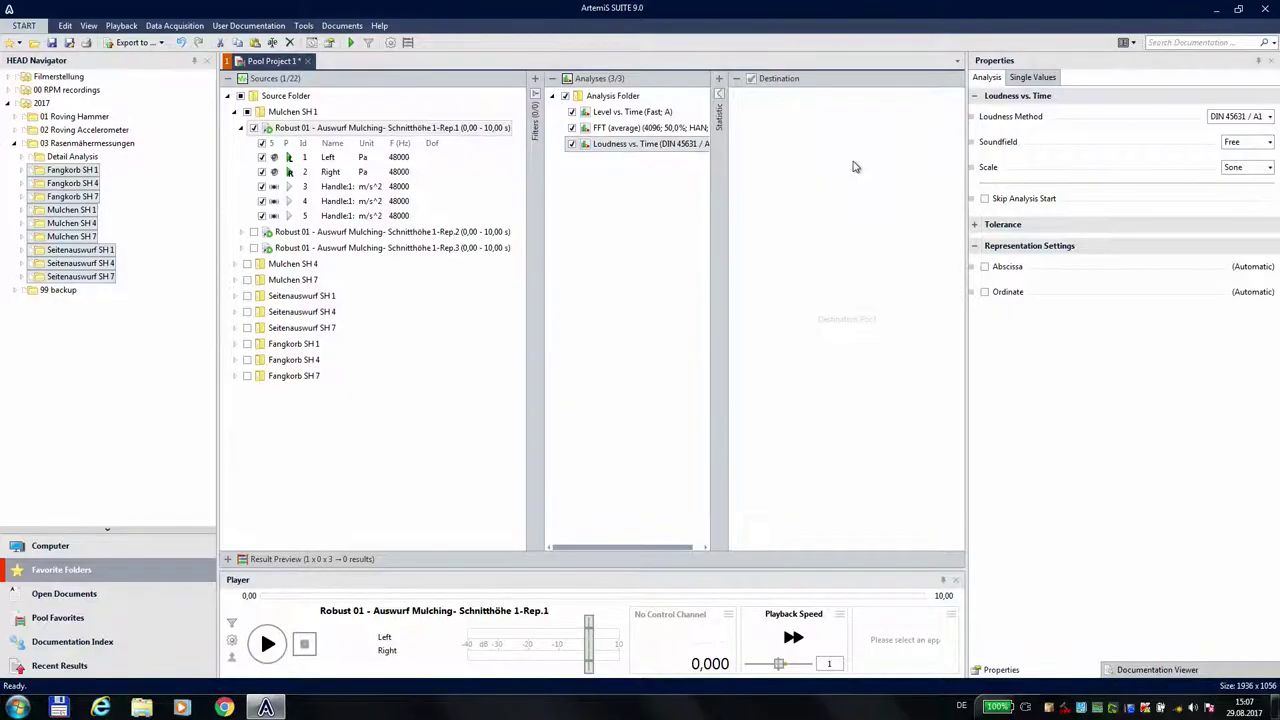
# Add a Data Viewer as the destination and calculate the three analyses for the active recording.
pyautogui.rightClick(820, 137)
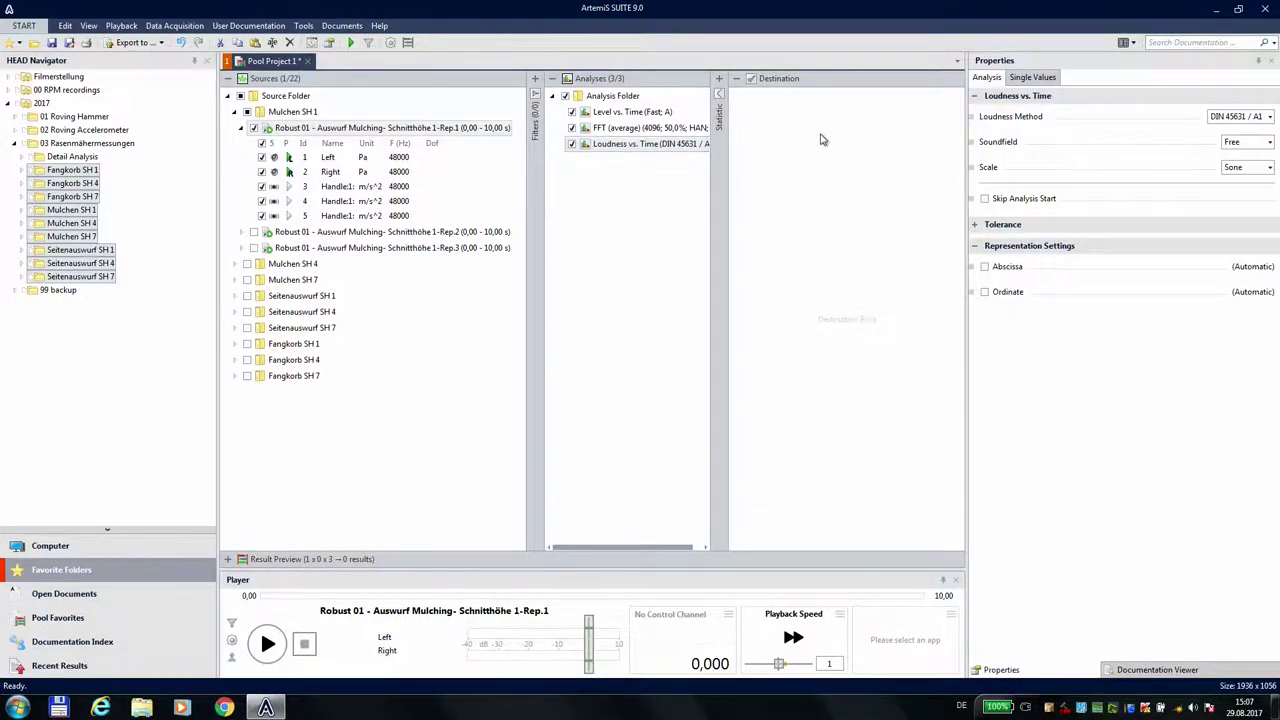
pyautogui.click(850, 143)
pyautogui.write('dat')
pyautogui.press('Return')
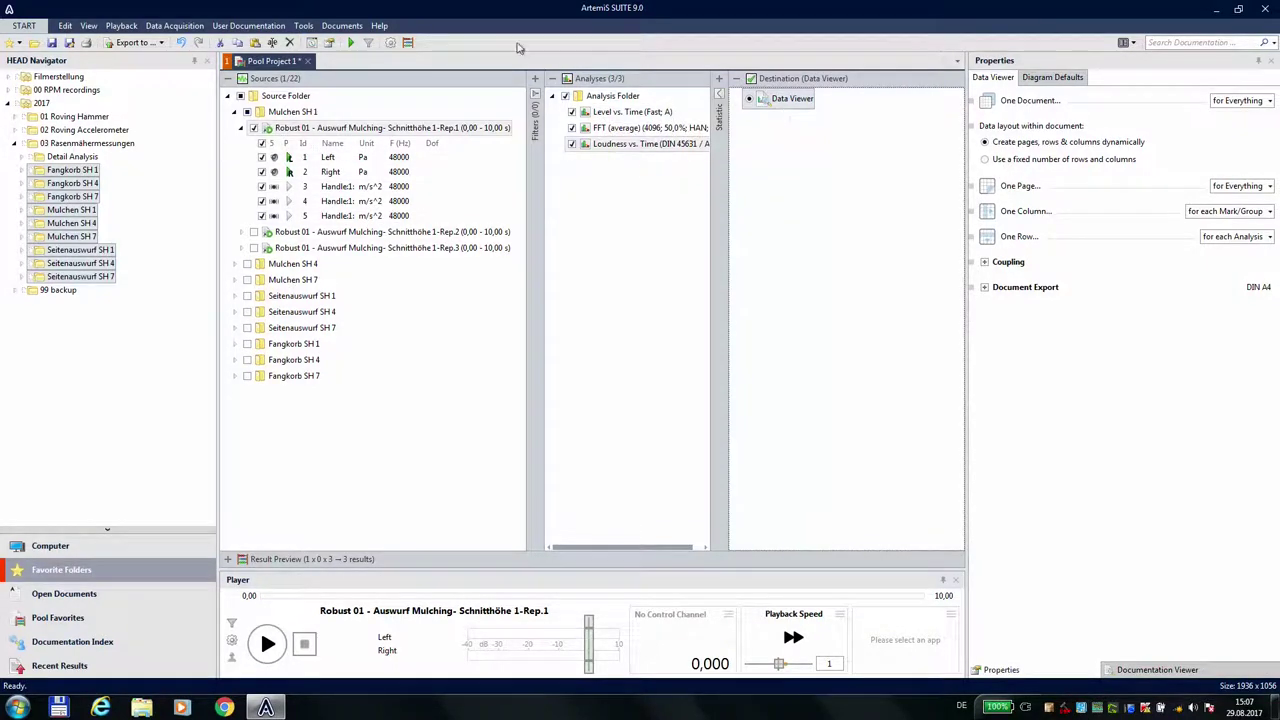
pyautogui.click(407, 42)
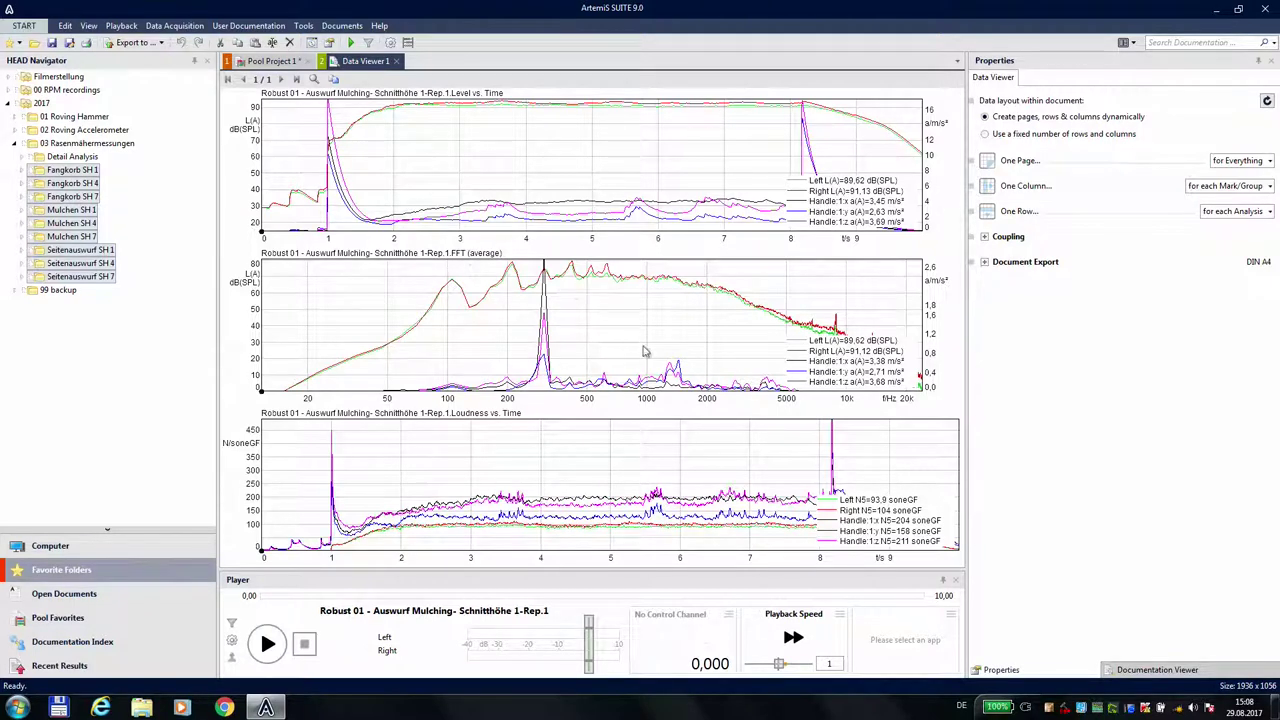
# Try rescaling the frequency axis of the FFT (average) diagram.
pyautogui.click(588, 400)
pyautogui.scroll(-1, 588, 401)
pyautogui.scroll(1, 588, 400)
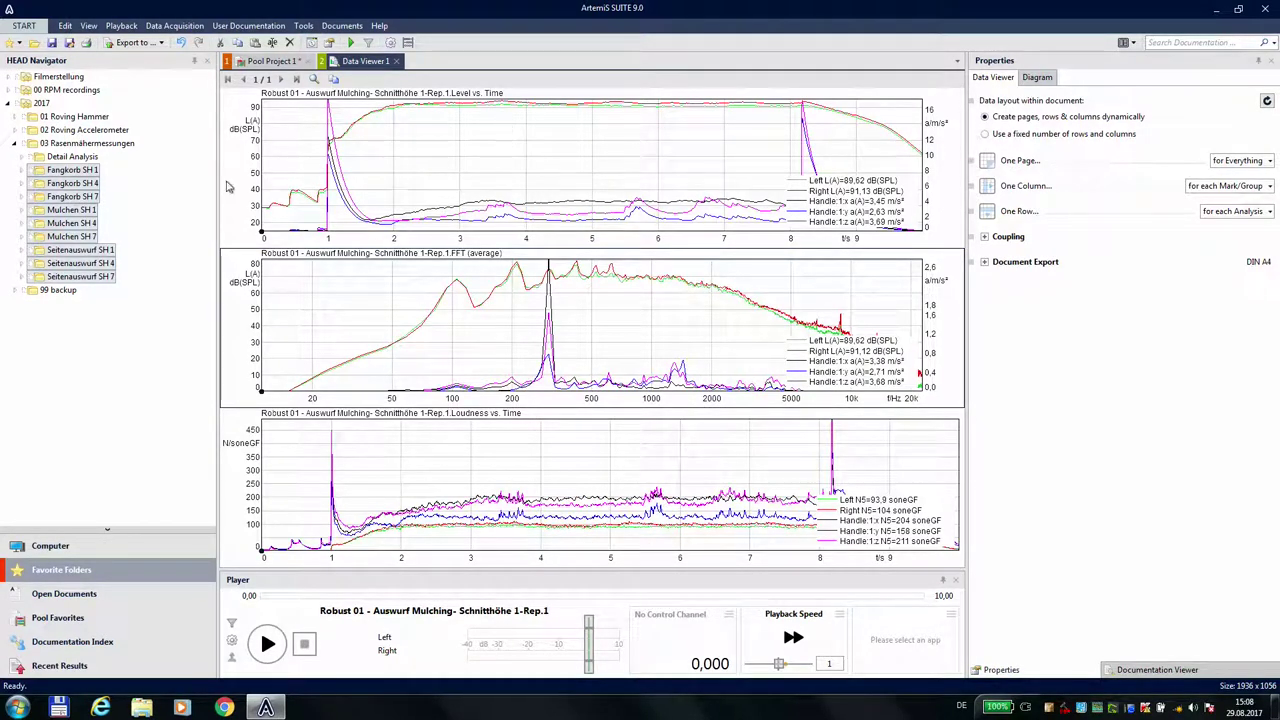
# Rescale and shift the level axis of the Level vs. Time diagram and enlarge this diagram to fill the page.
pyautogui.click(254, 157)
pyautogui.scroll(2, 254, 156)
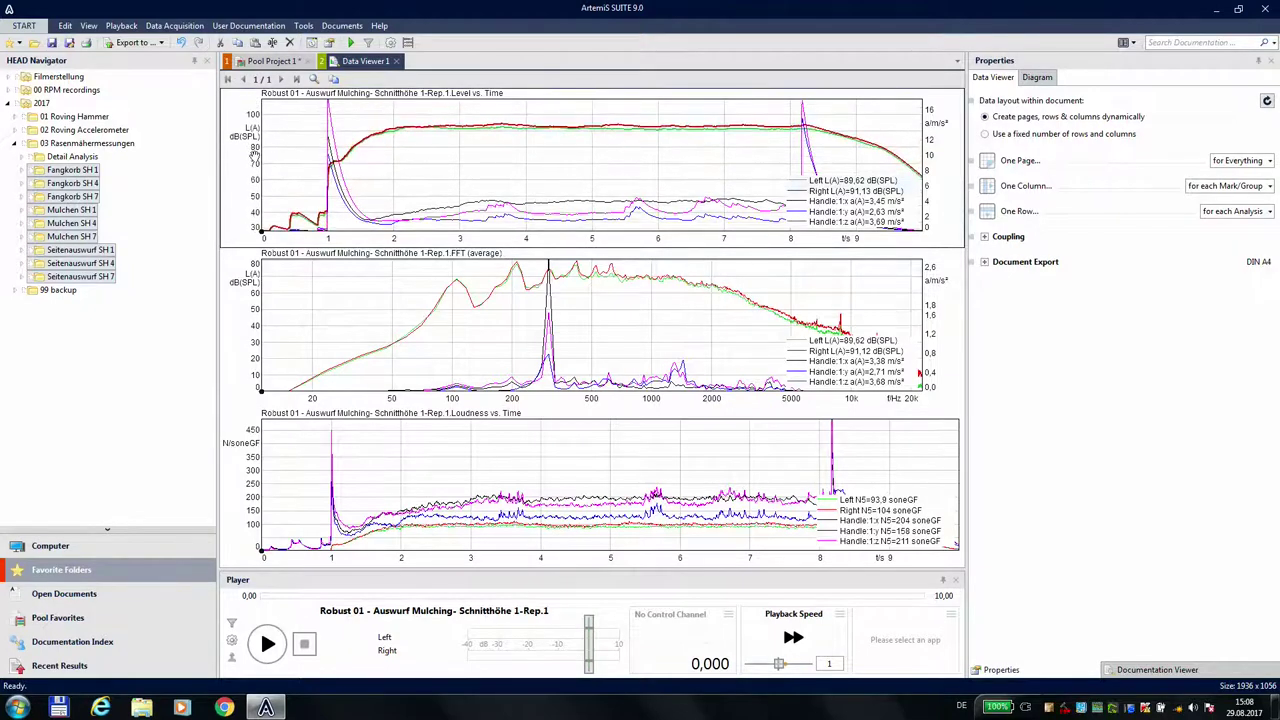
pyautogui.click(315, 79)
pyautogui.moveTo(250, 246); pyautogui.dragTo(238, 290)
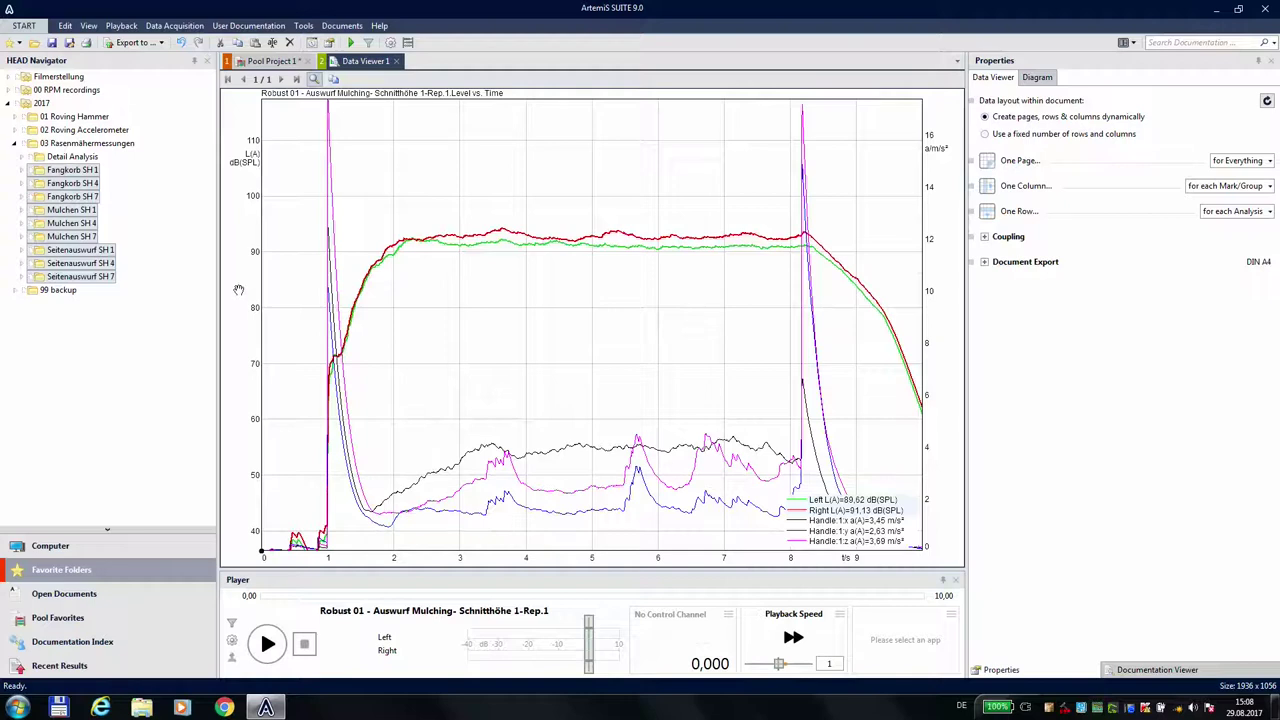
# Shift the acceleration axis of the enlarged Level vs. Time diagram and return to the page with all three diagrams.
pyautogui.moveTo(938, 293); pyautogui.dragTo(930, 267)
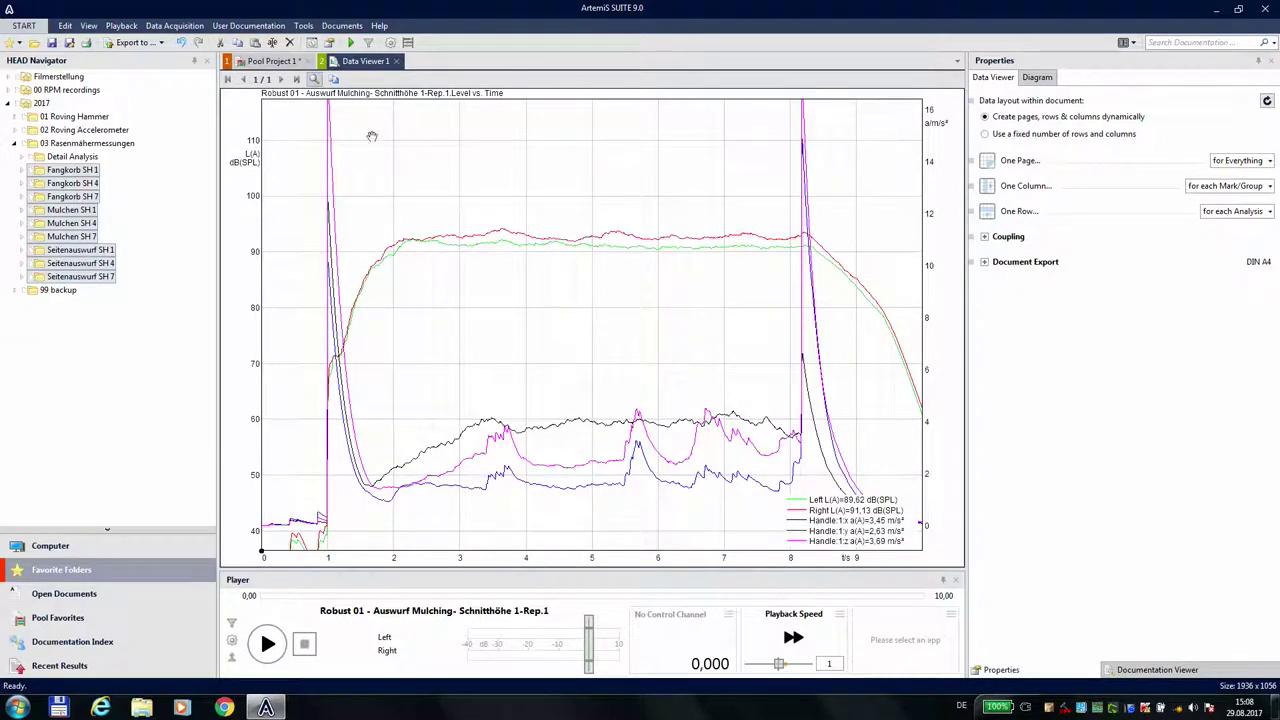
pyautogui.click(326, 82)
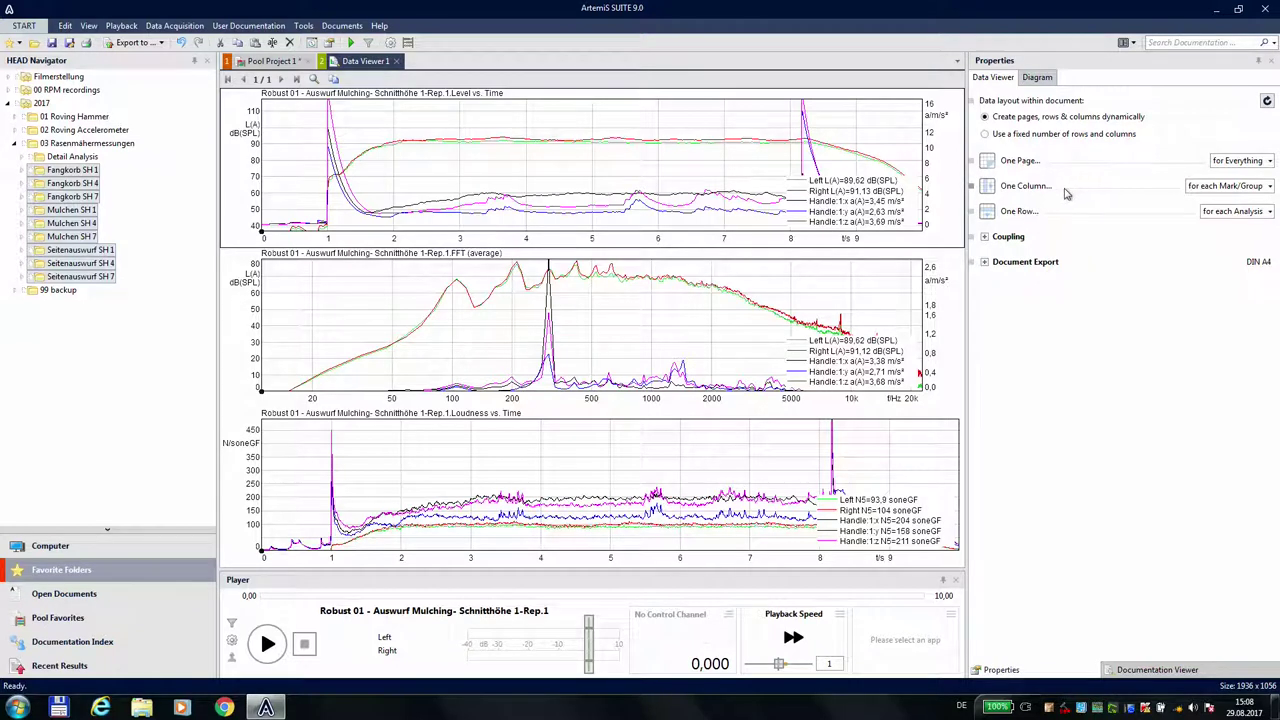
# Set the Data Viewer layout to one column for each Channel Number.
pyautogui.click(1269, 186)
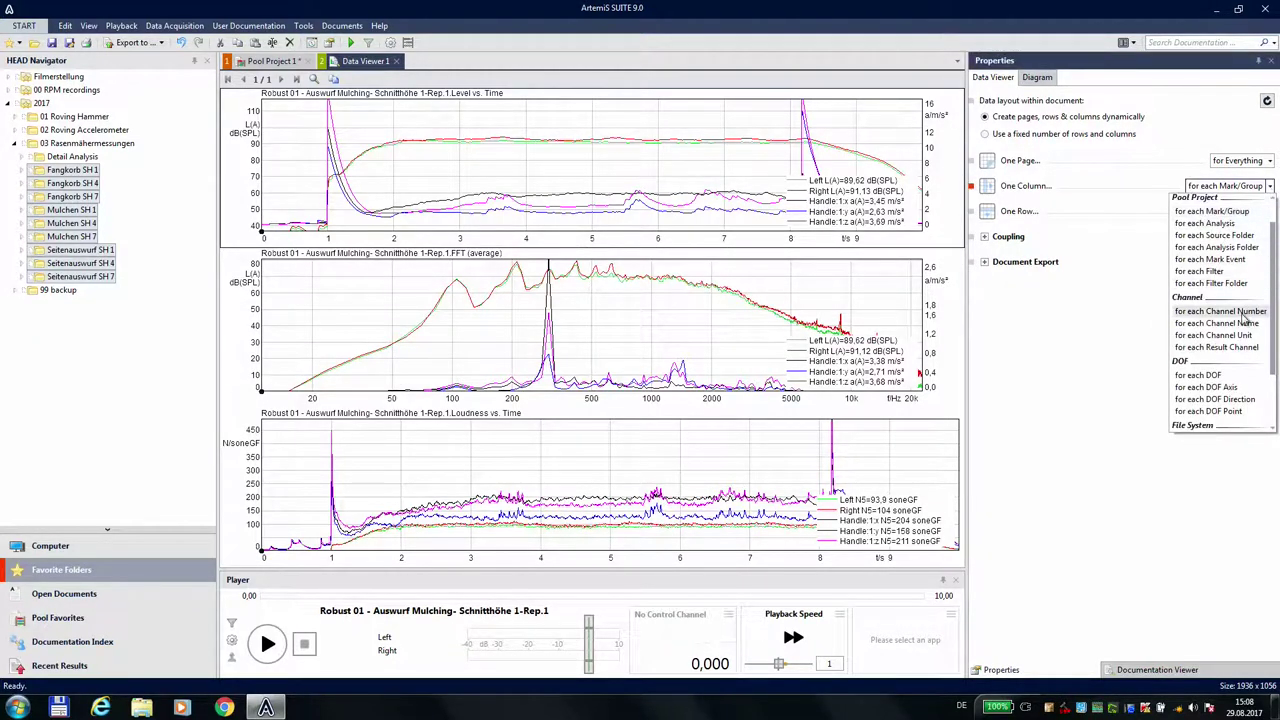
pyautogui.press('Escape')
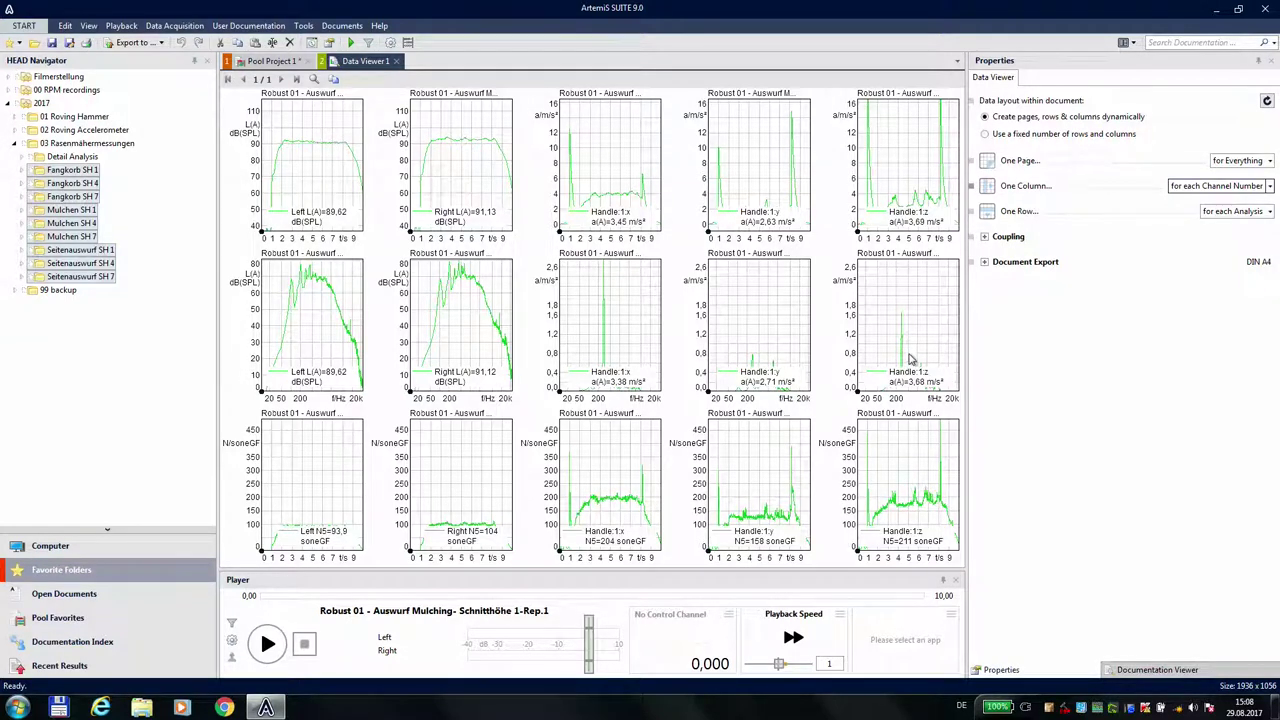
# Activate the Rep.2 and Rep.3 recordings of Mulchen SH 1 in the pool project and calculate the analyses.
pyautogui.click(258, 62)
pyautogui.click(252, 233)
pyautogui.click(256, 248)
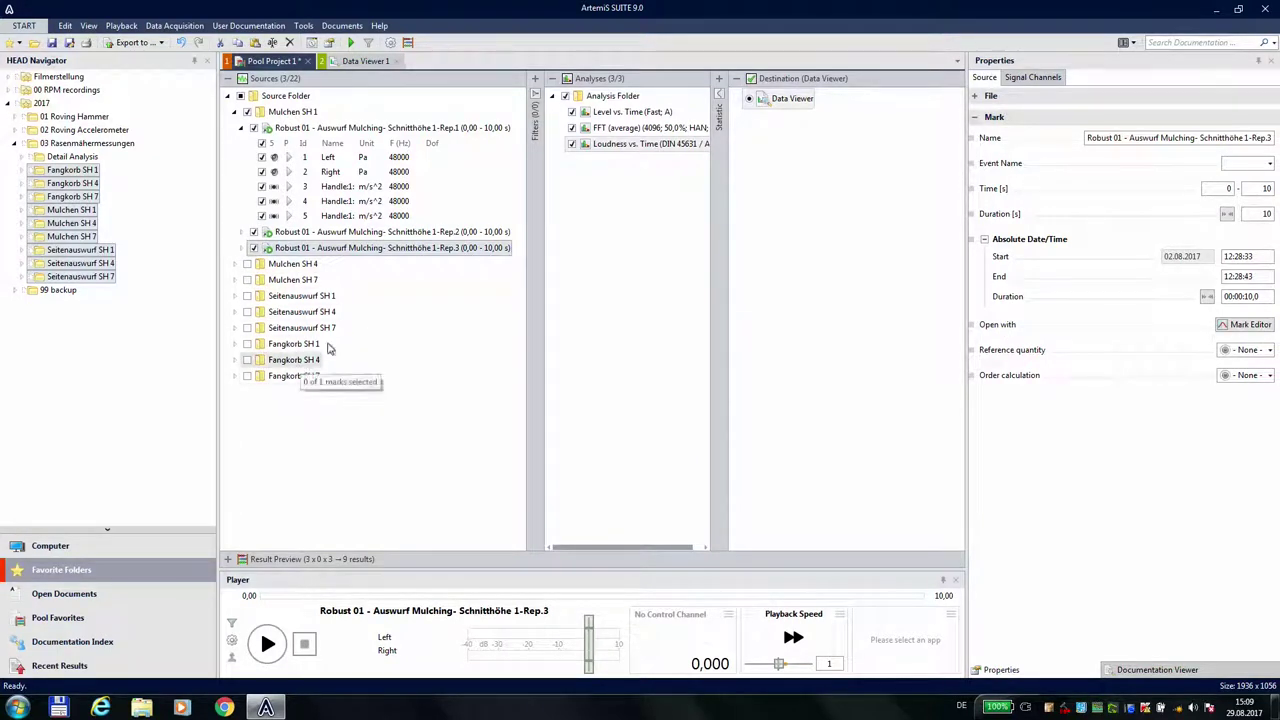
pyautogui.click(407, 42)
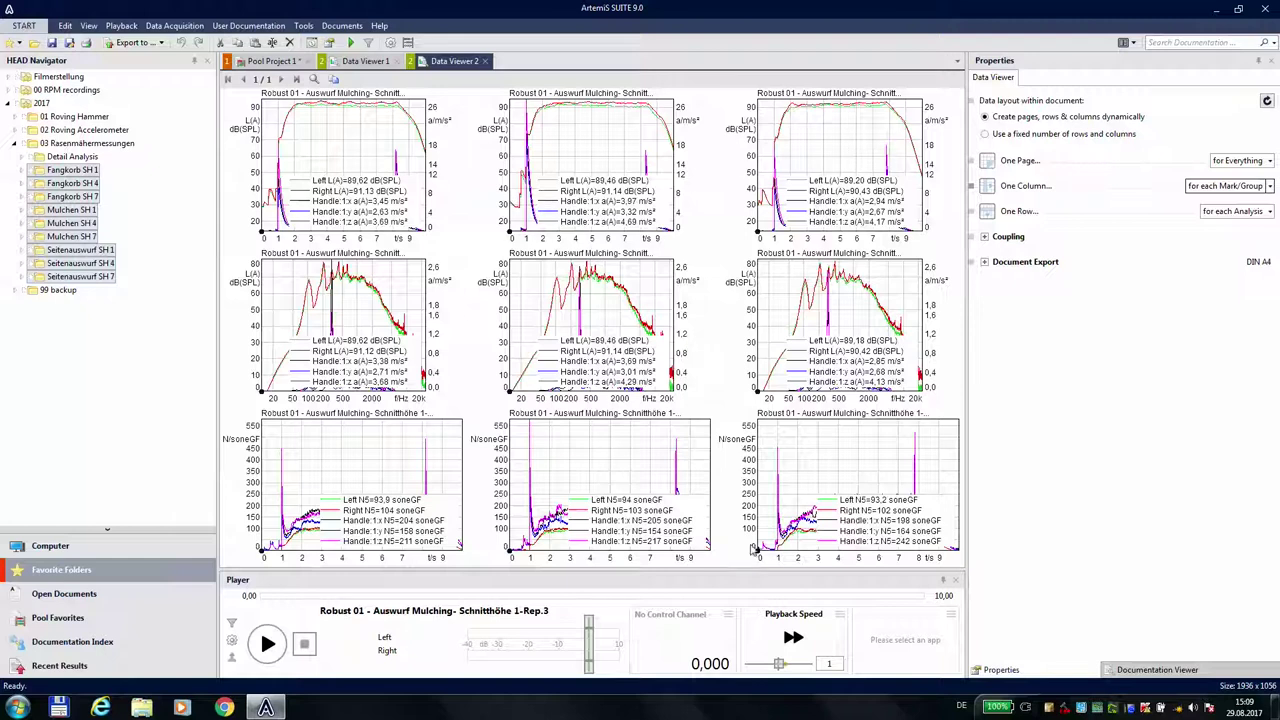
pyautogui.click(366, 162)
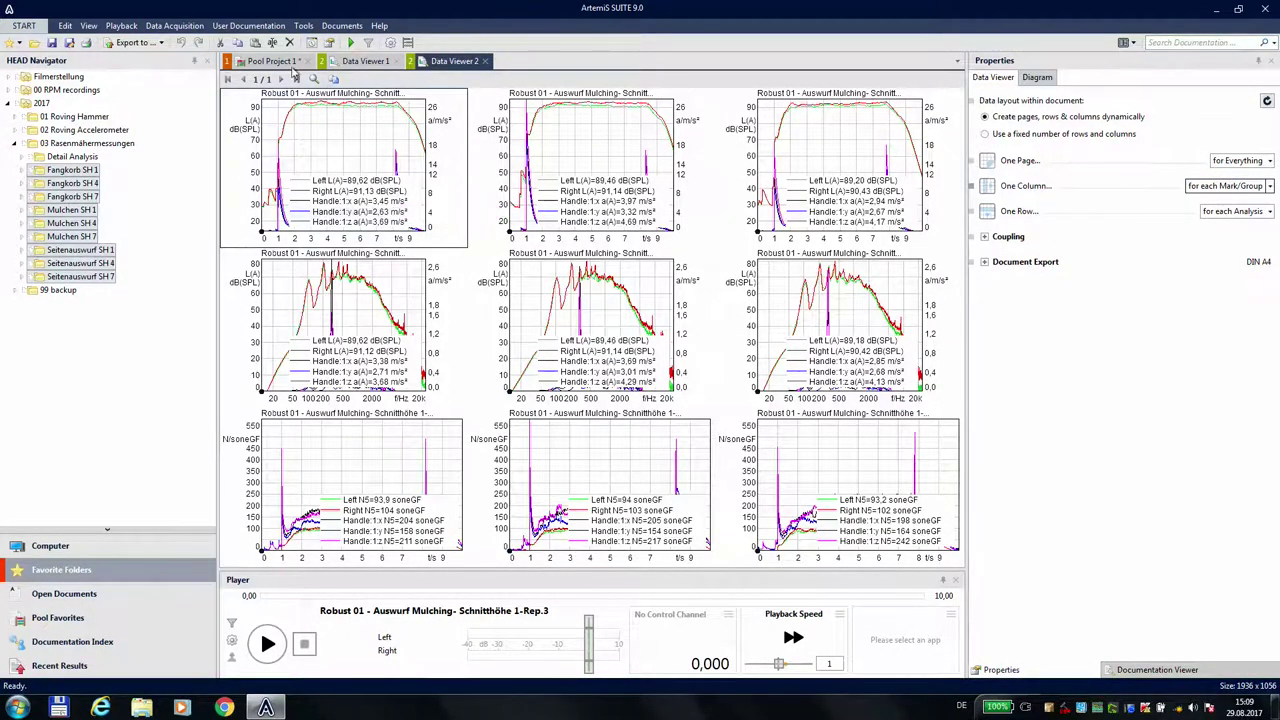
# Activate the Mulchen SH 4 and Mulchen SH 7 source folders in the pool project and calculate the analyses.
pyautogui.click(275, 62)
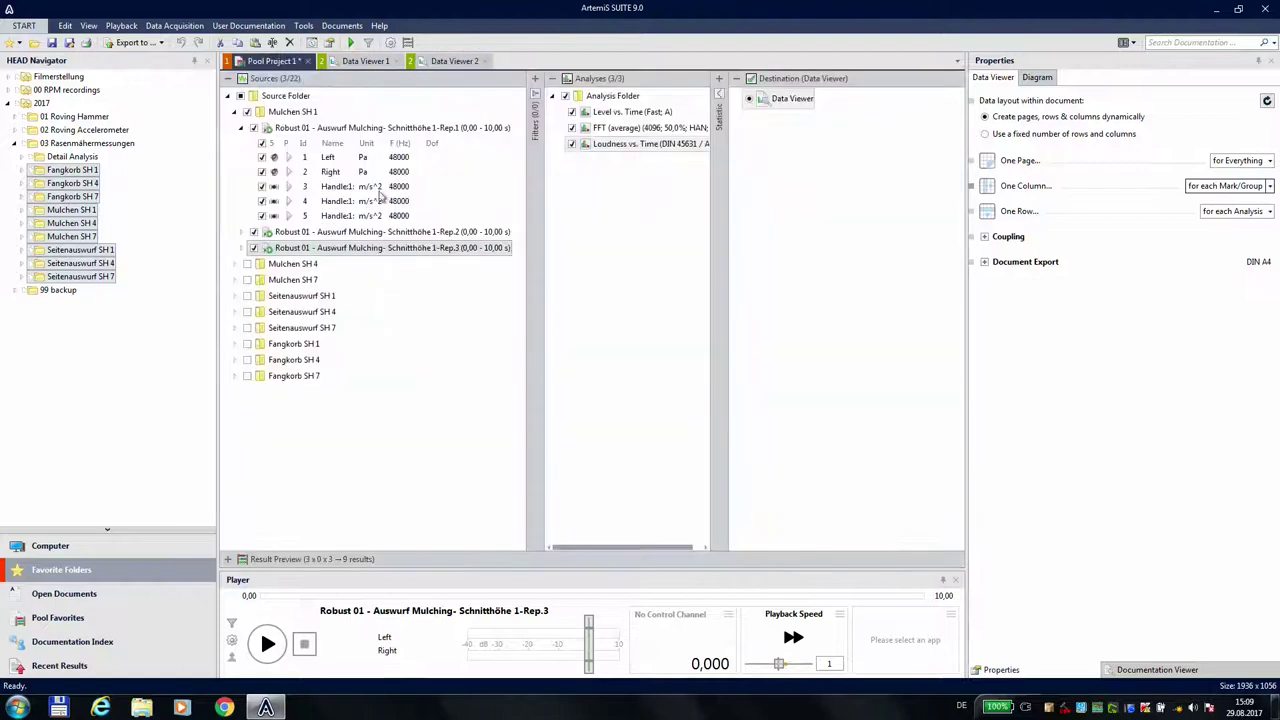
pyautogui.click(247, 265)
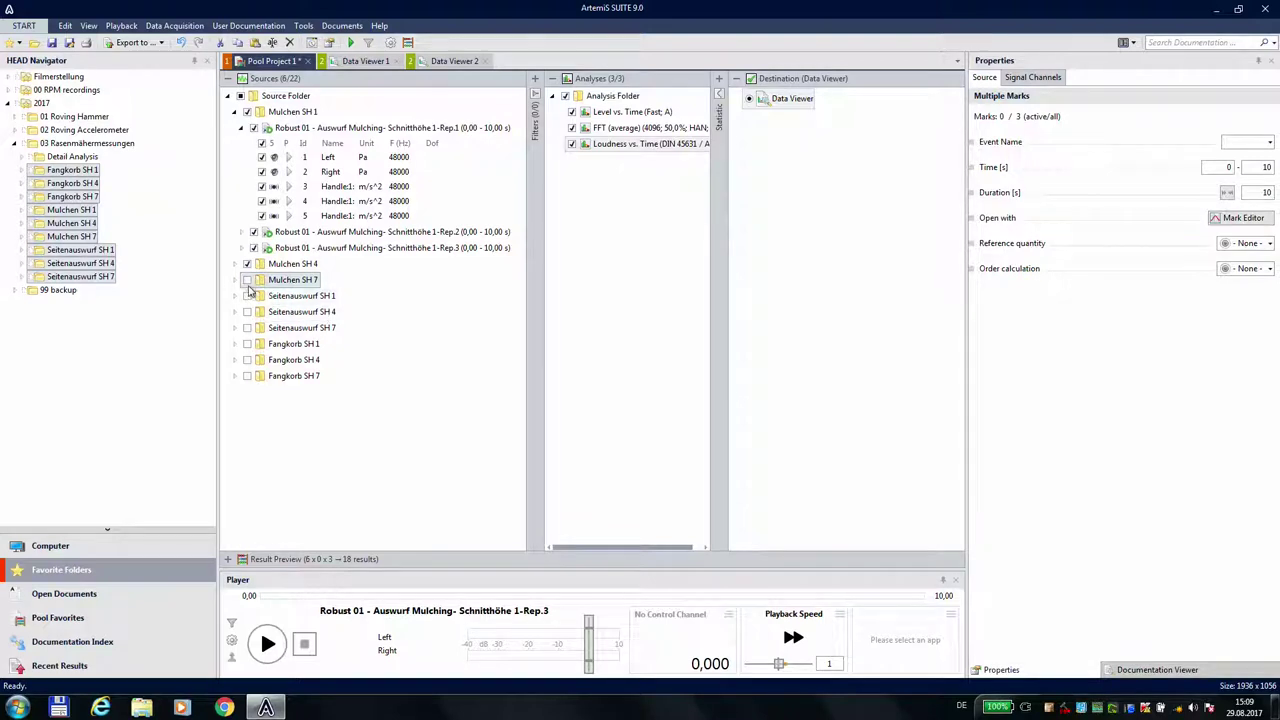
pyautogui.click(247, 281)
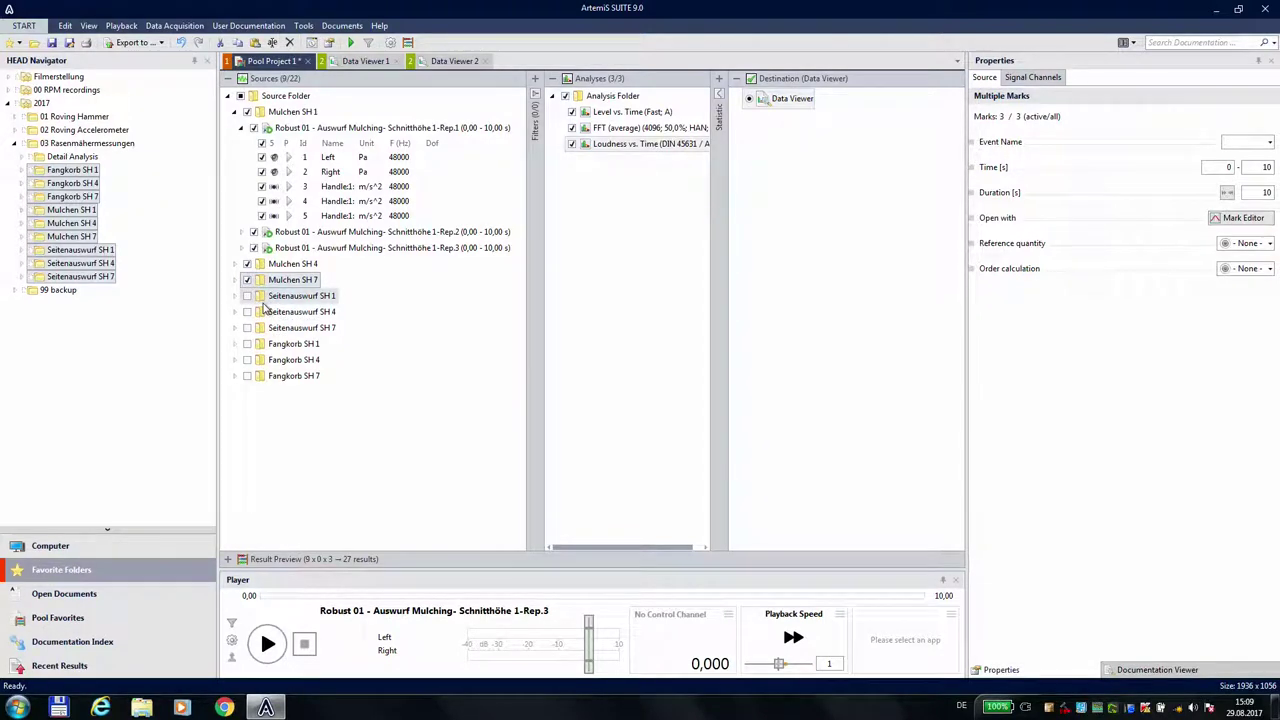
pyautogui.click(407, 42)
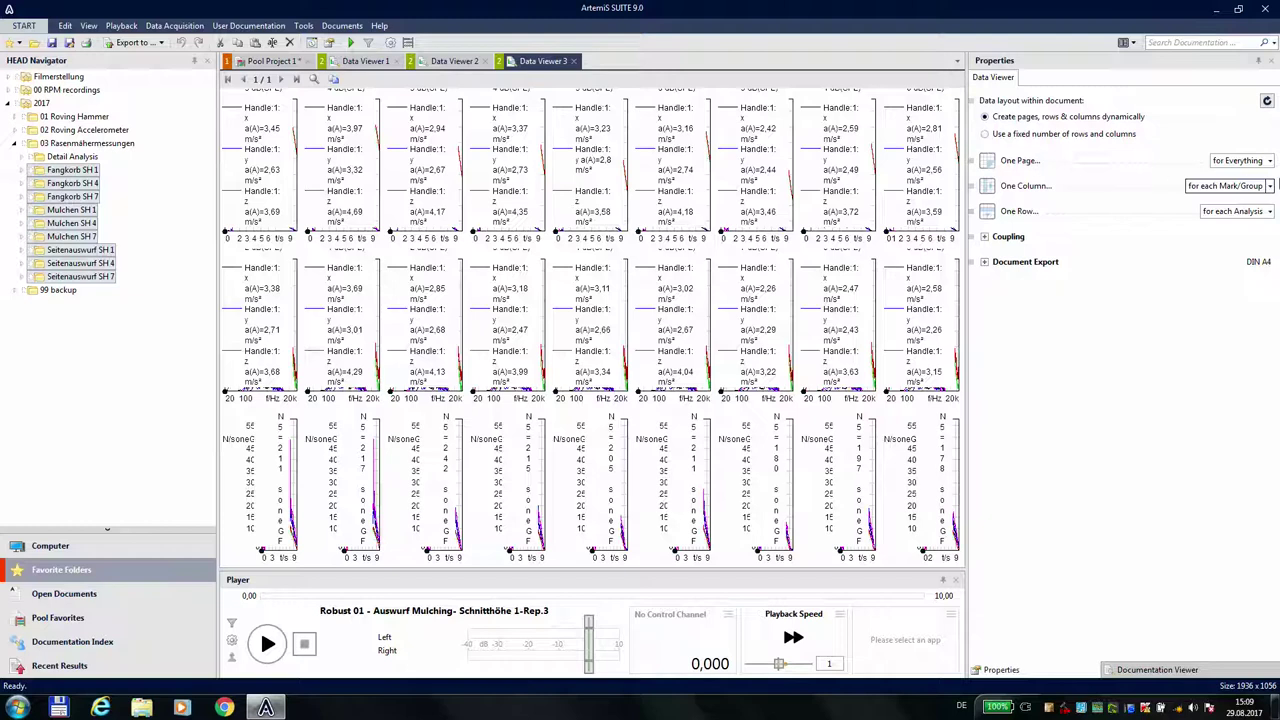
# Set the Data Viewer layout to one page for each Analysis and one column for each Channel Number.
pyautogui.click(1269, 161)
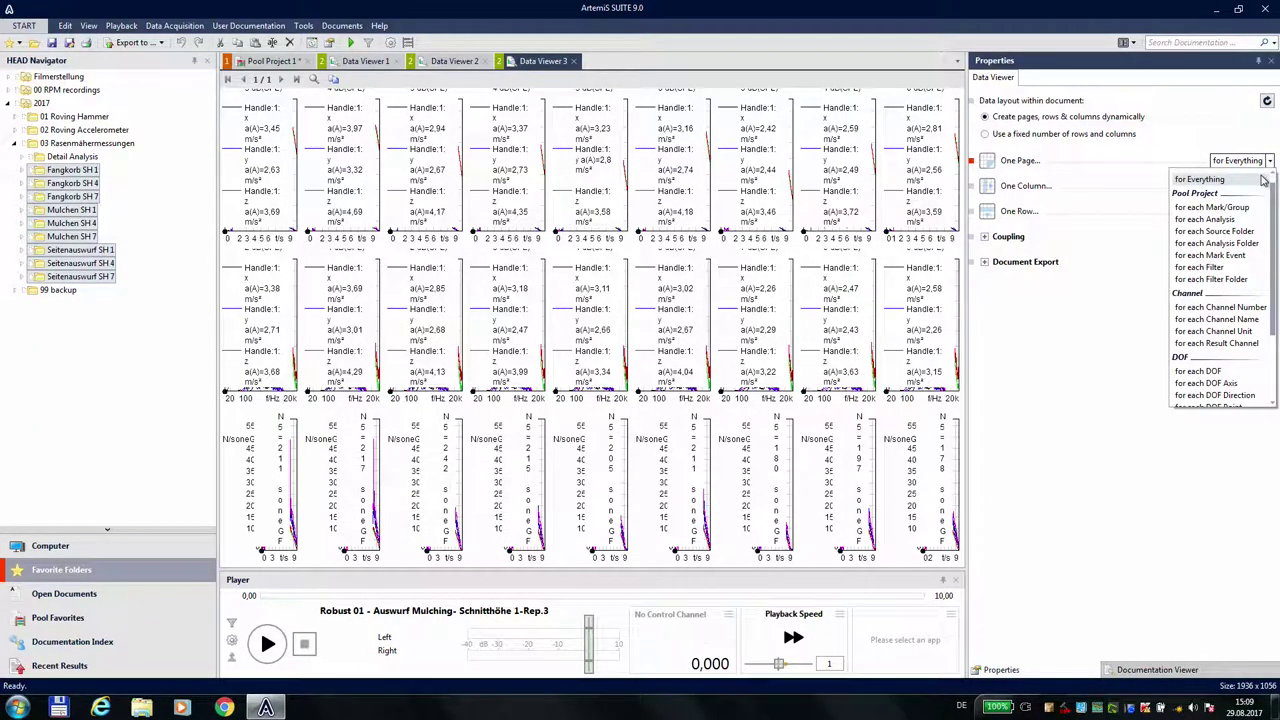
pyautogui.scroll(1, 1268, 200)
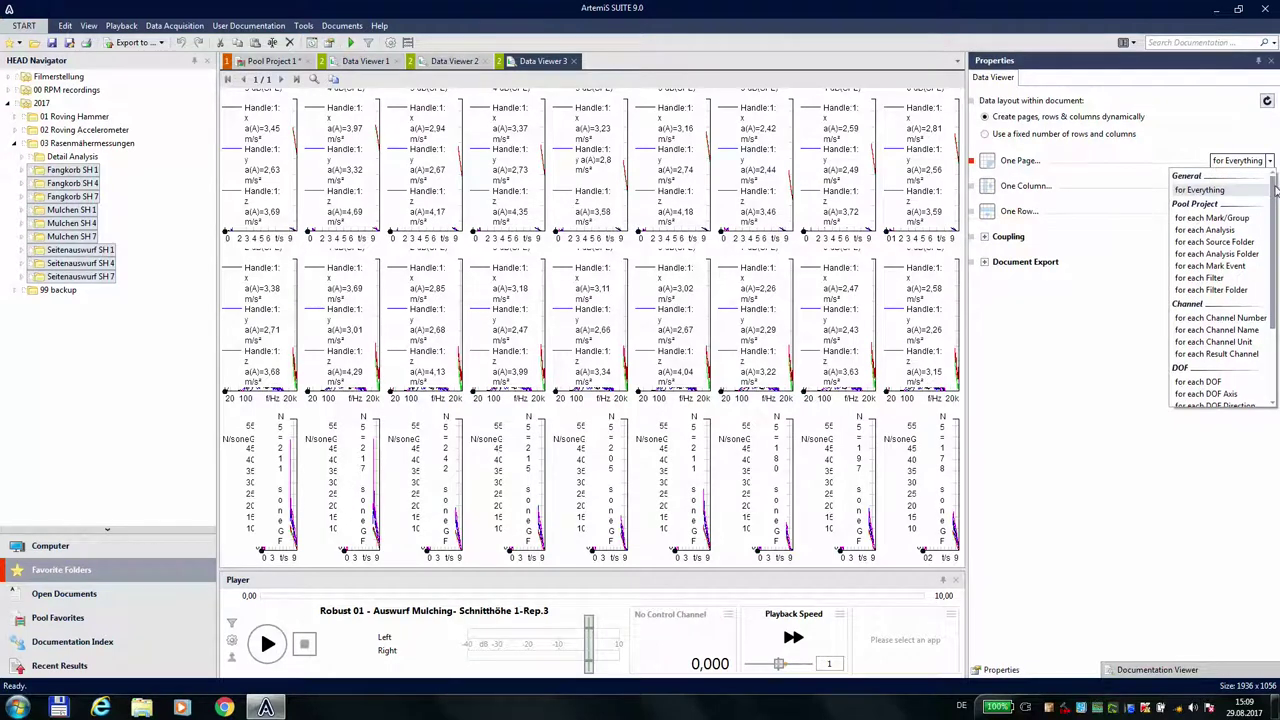
pyautogui.click(1233, 230)
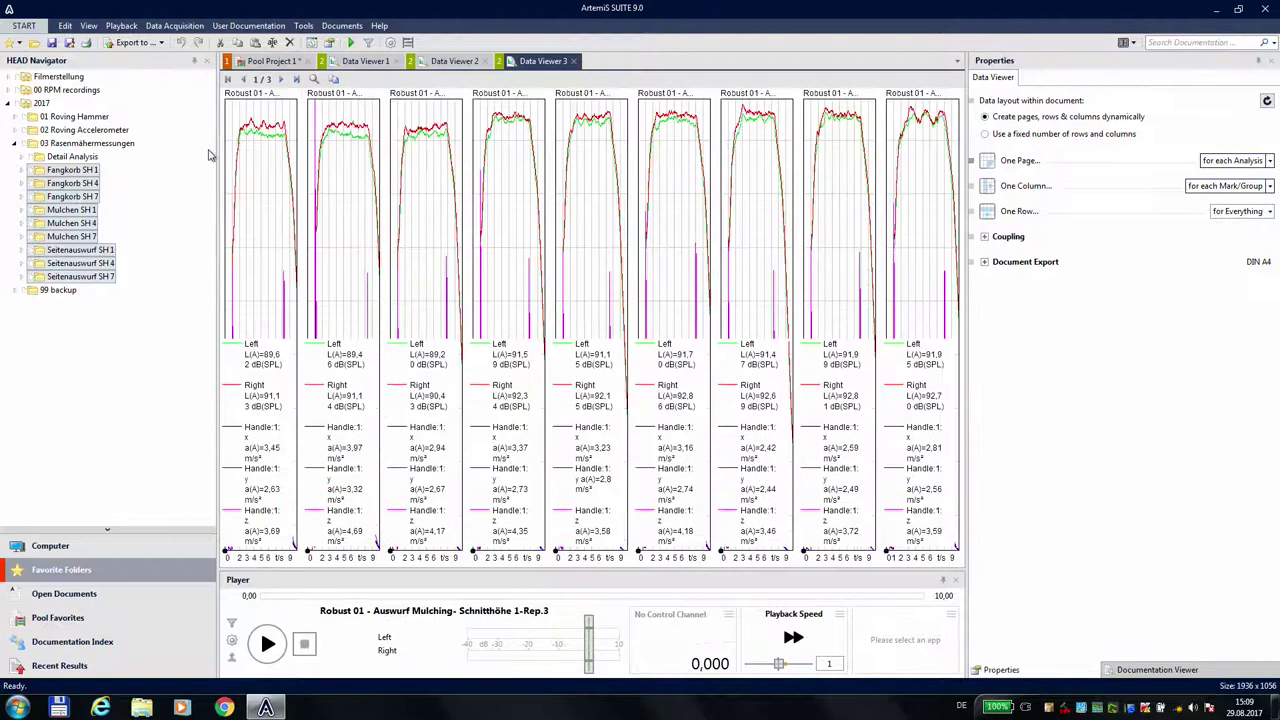
pyautogui.click(1270, 187)
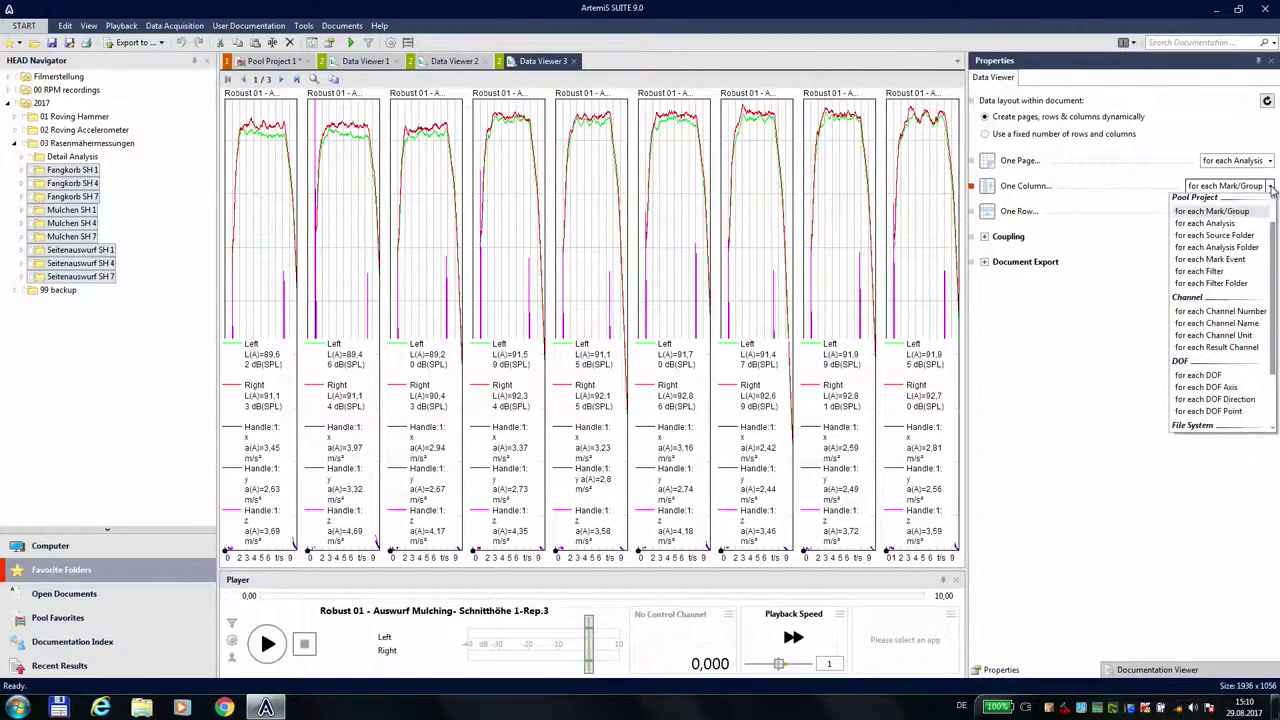
pyautogui.click(1233, 313)
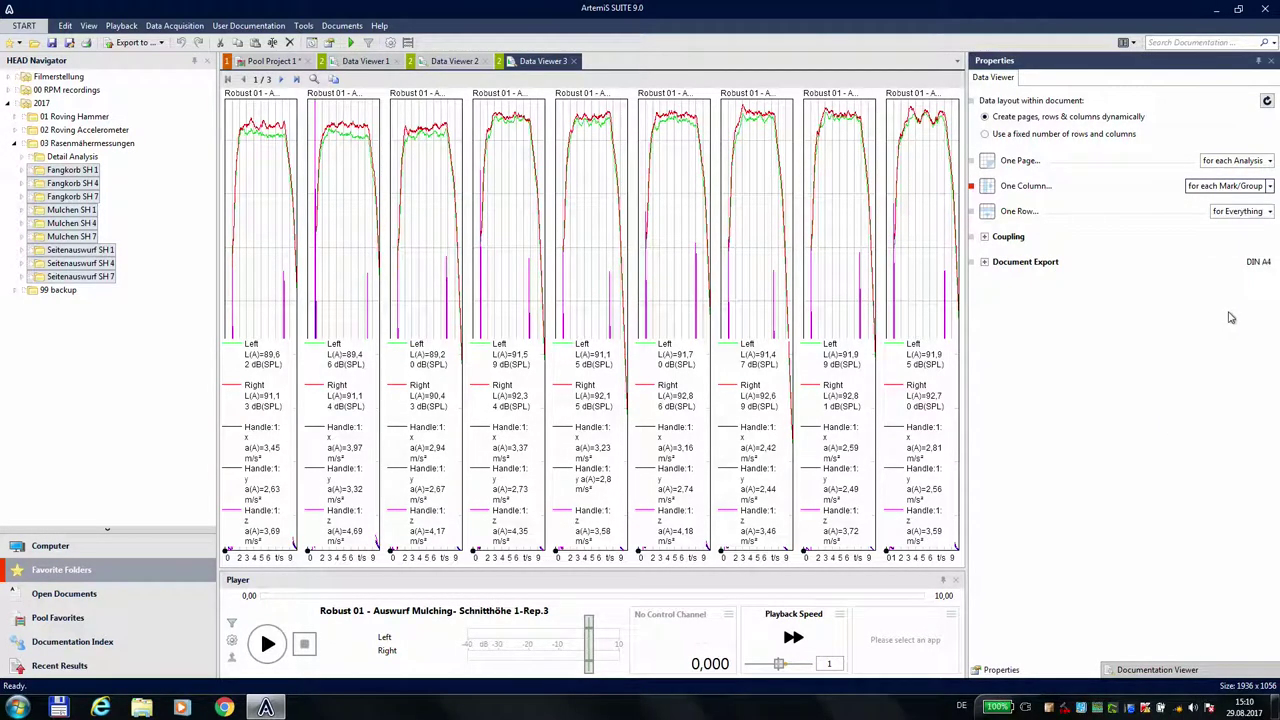
pyautogui.click(1270, 212)
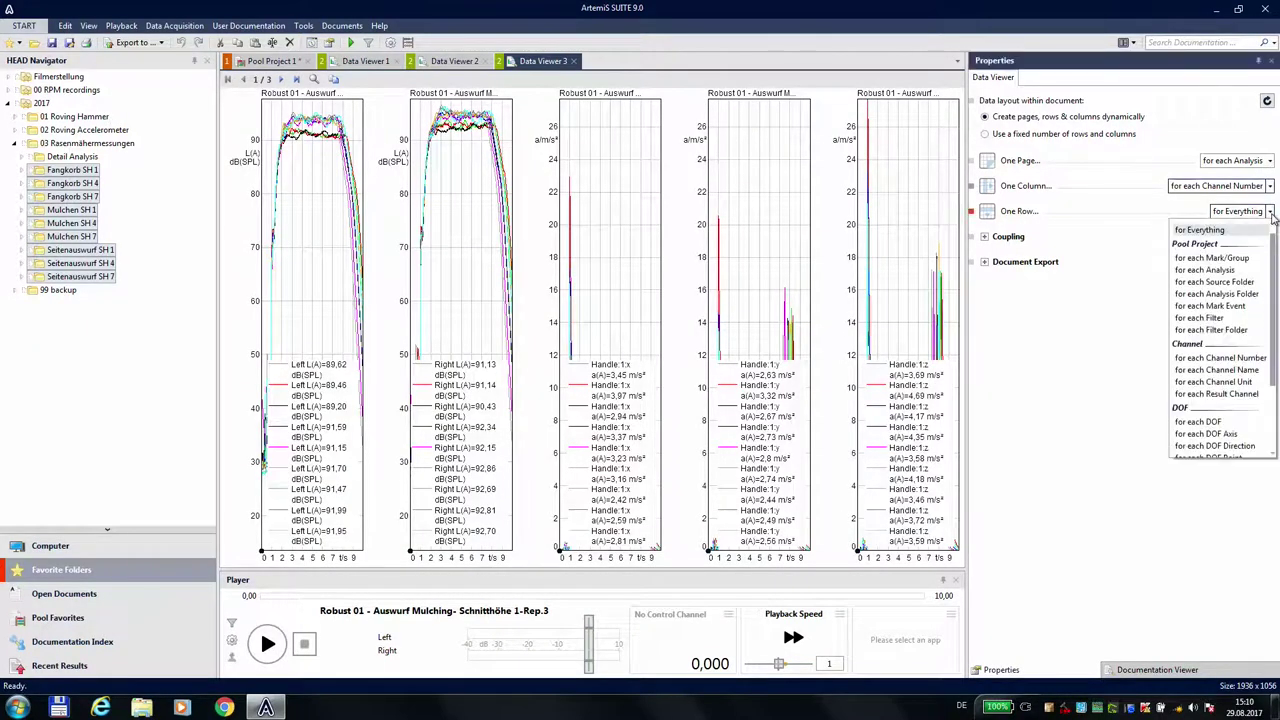
pyautogui.click(1136, 381)
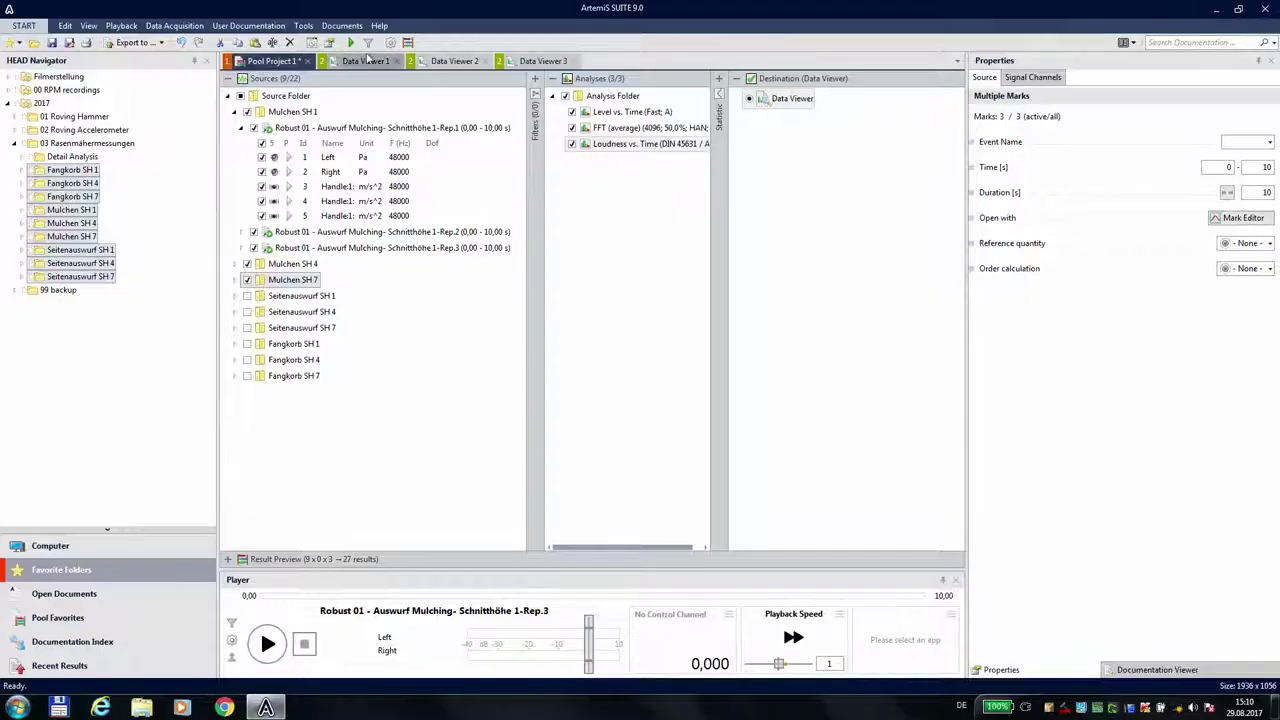
# Deactivate the three handle channels of the Mulchen SH 1 Rep.1 recording and check the active channels of Rep.2.
pyautogui.click(262, 216)
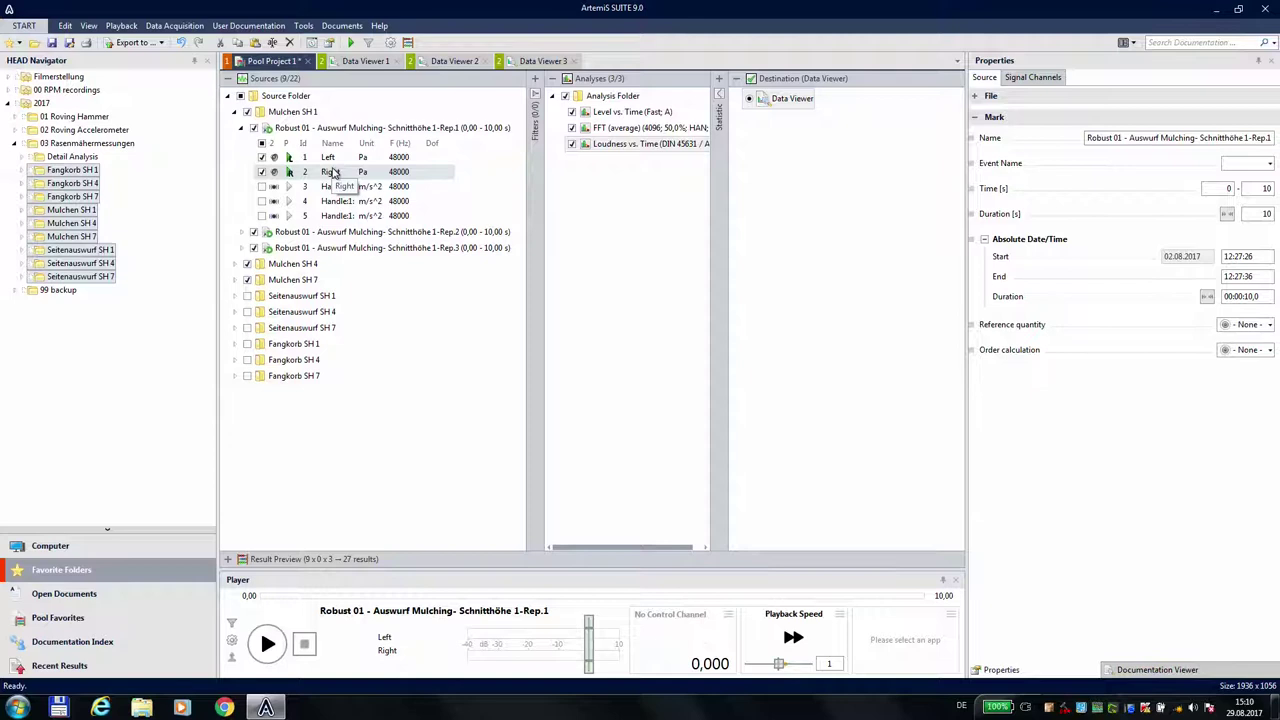
pyautogui.click(241, 232)
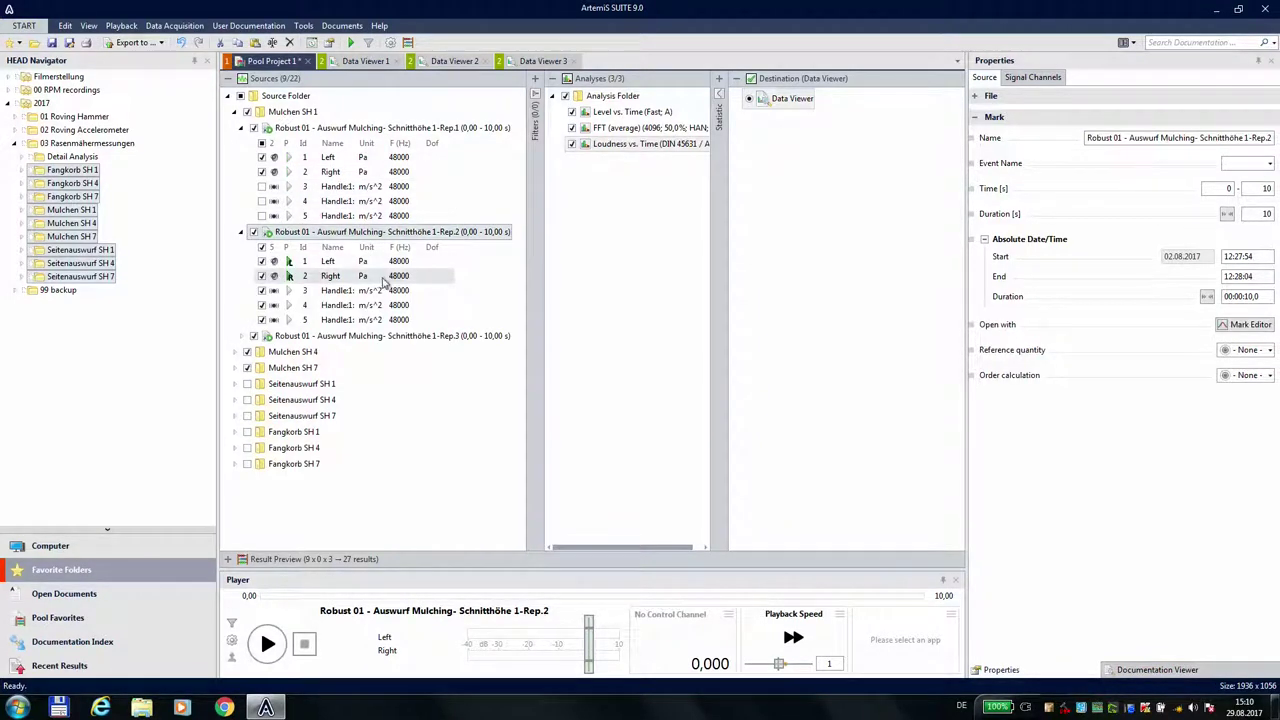
pyautogui.click(241, 129)
pyautogui.click(241, 144)
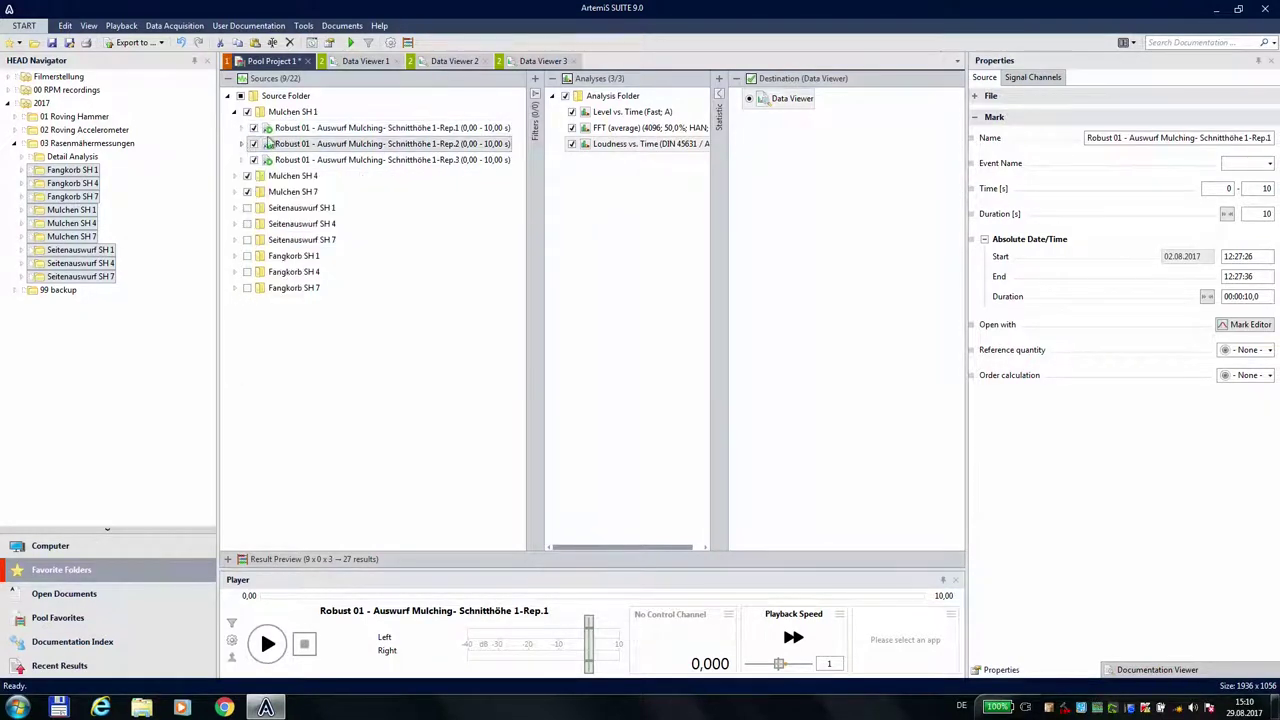
# Deactivate handle channels 3 to 5 for all recordings in the Source Folder.
pyautogui.click(276, 97)
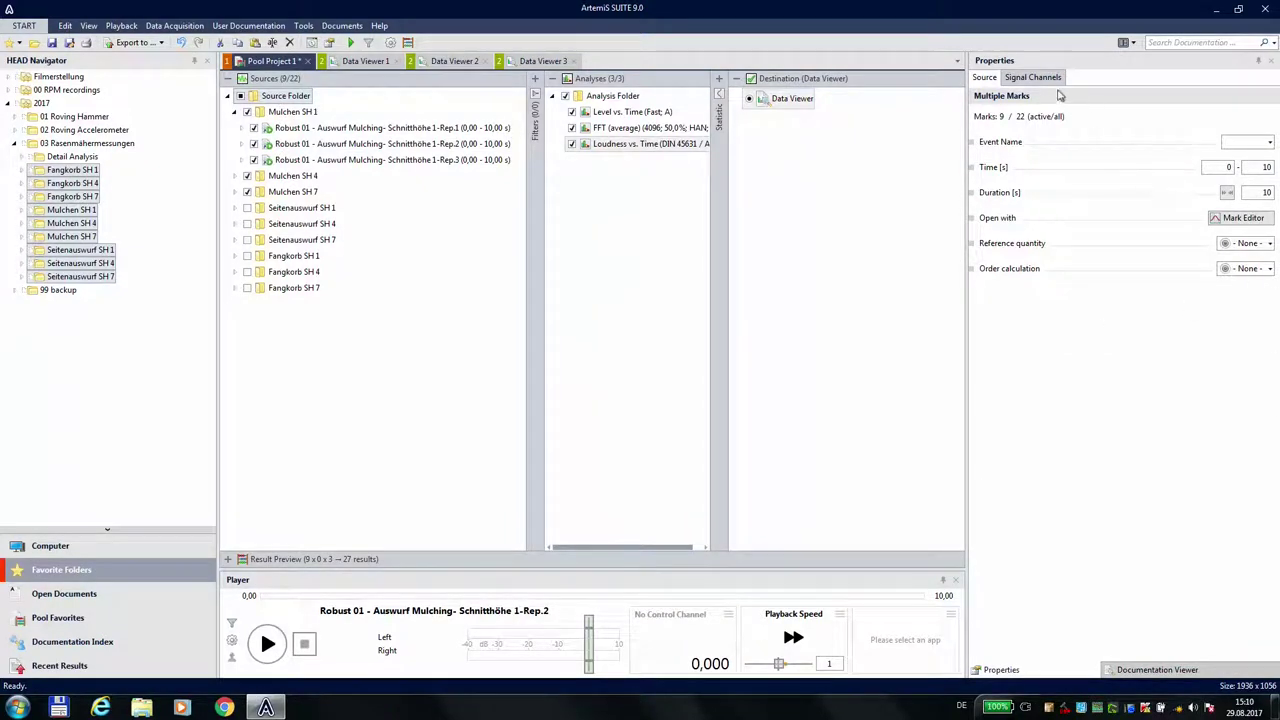
pyautogui.click(1040, 79)
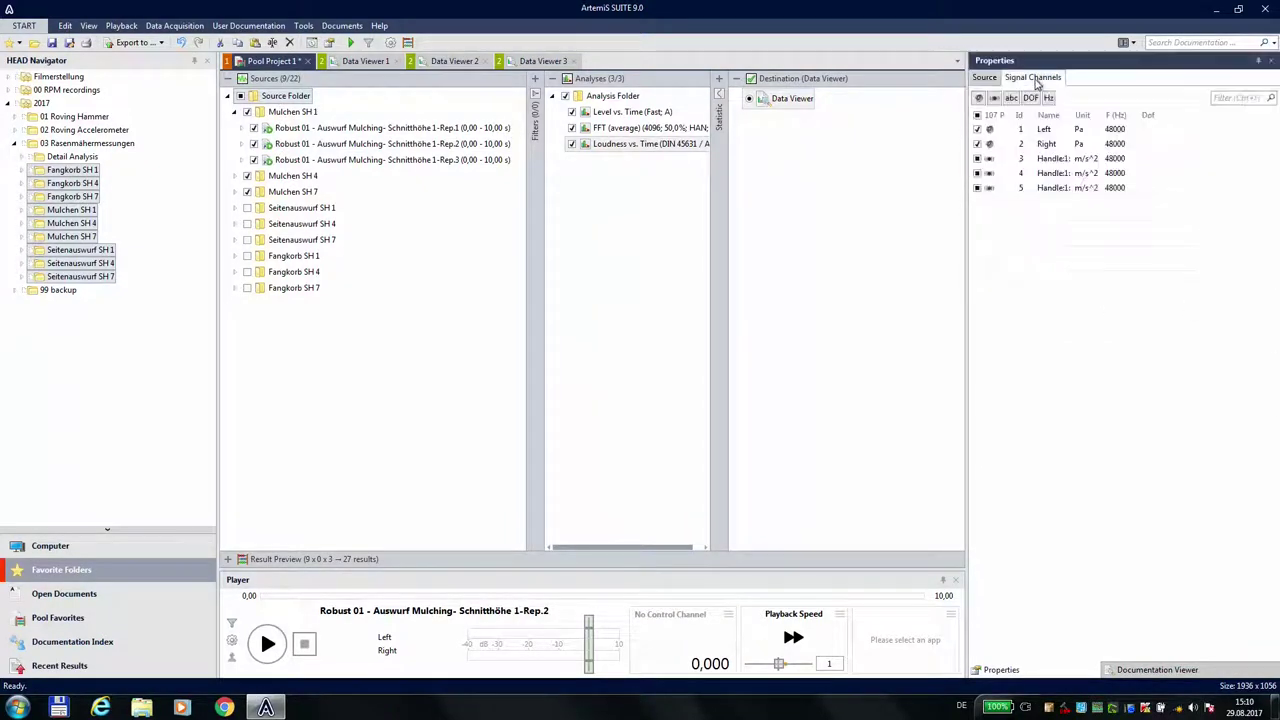
pyautogui.click(978, 159)
pyautogui.click(978, 188)
# Check which channels are active in the Rep.2 recording of Seitenauswurf SH 7.
pyautogui.click(235, 241)
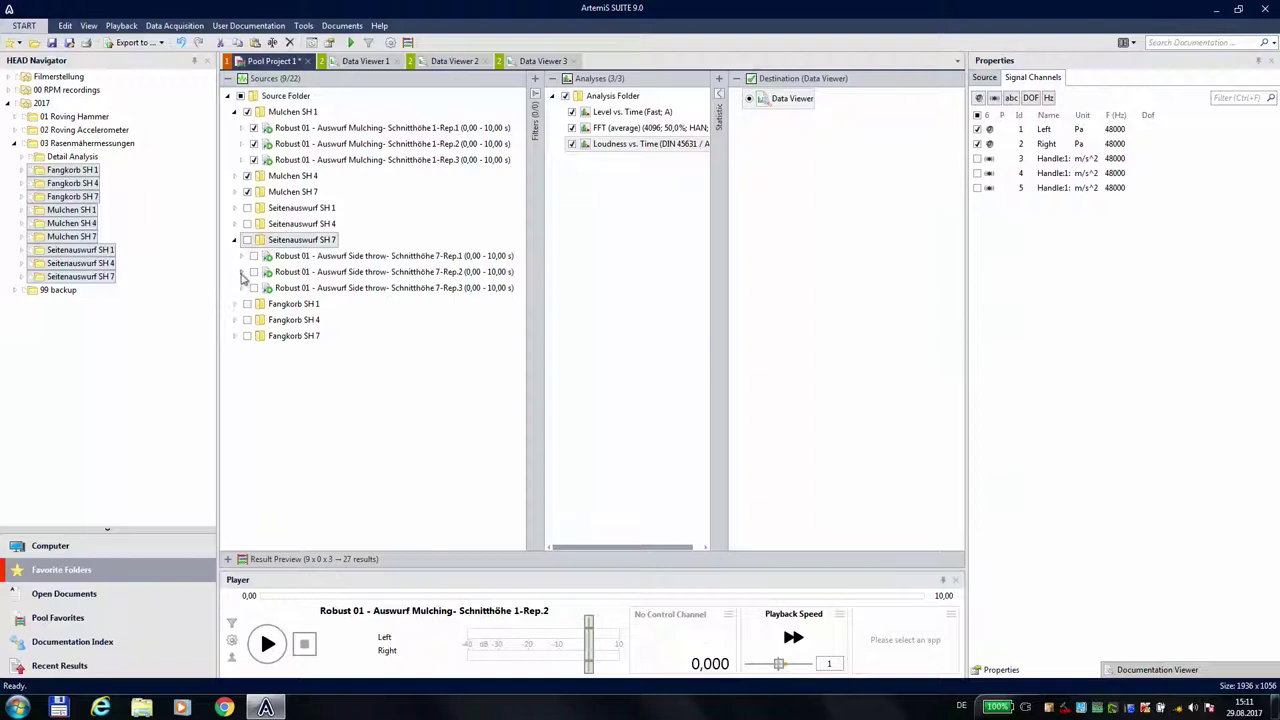
pyautogui.click(241, 273)
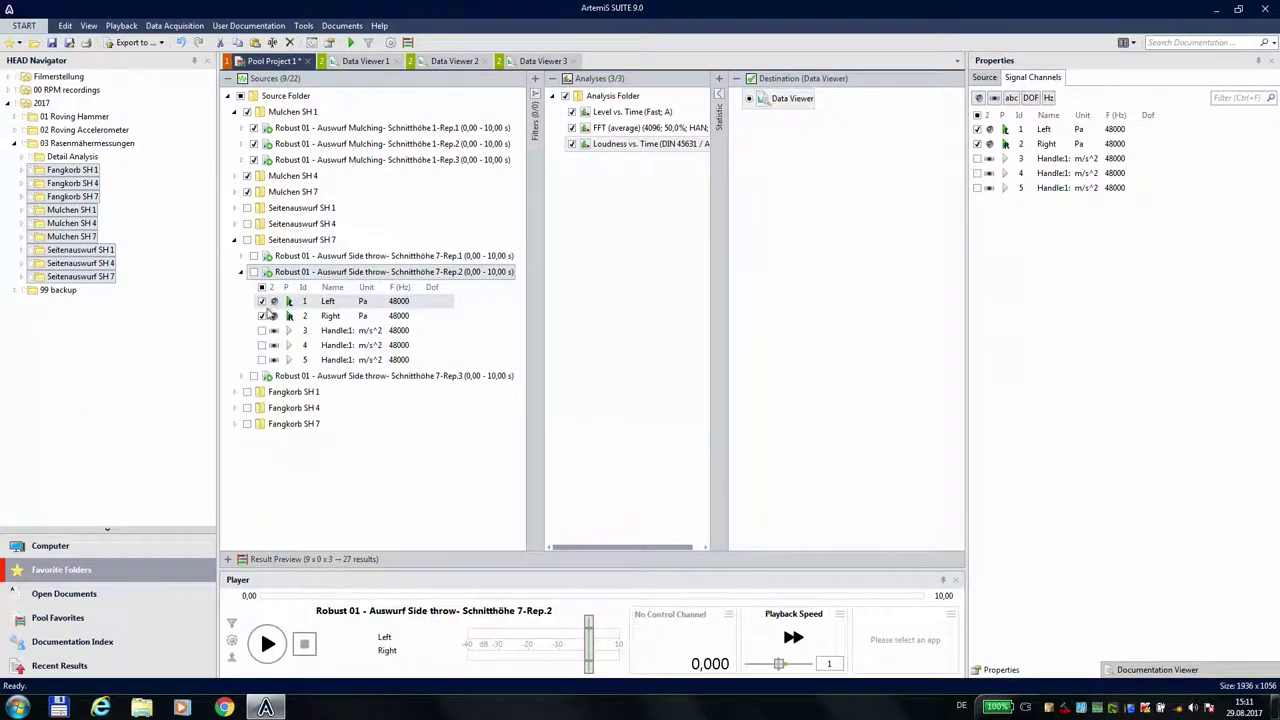
pyautogui.click(241, 273)
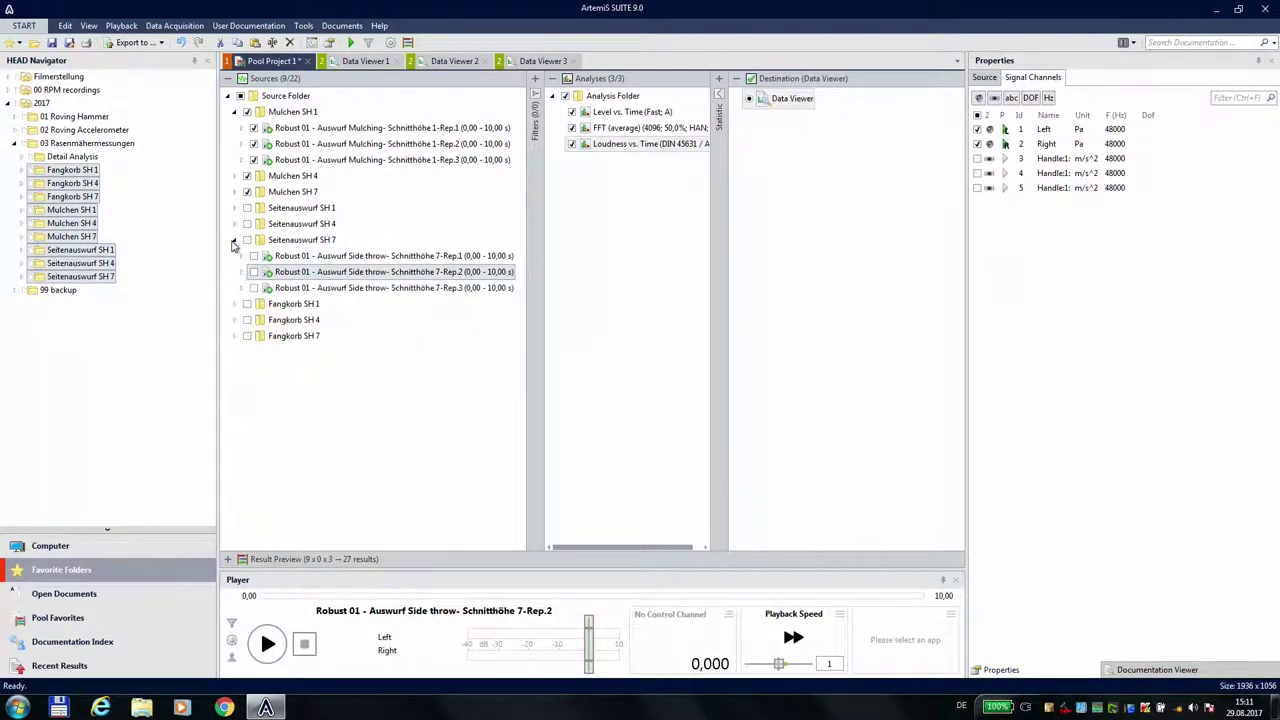
pyautogui.click(234, 241)
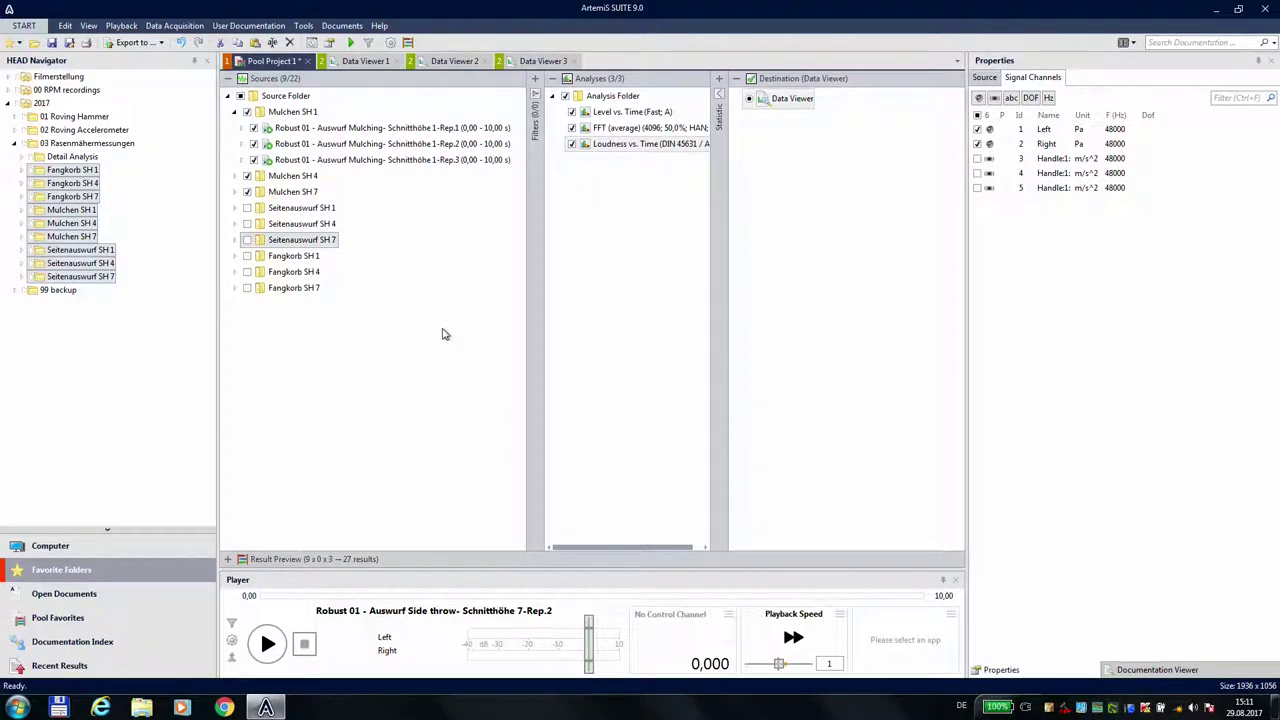
# Deactivate the Mulchen SH 7 and Mulchen SH 4 source folders and calculate the analyses for the Mulchen SH 1 recordings.
pyautogui.click(247, 192)
pyautogui.click(248, 177)
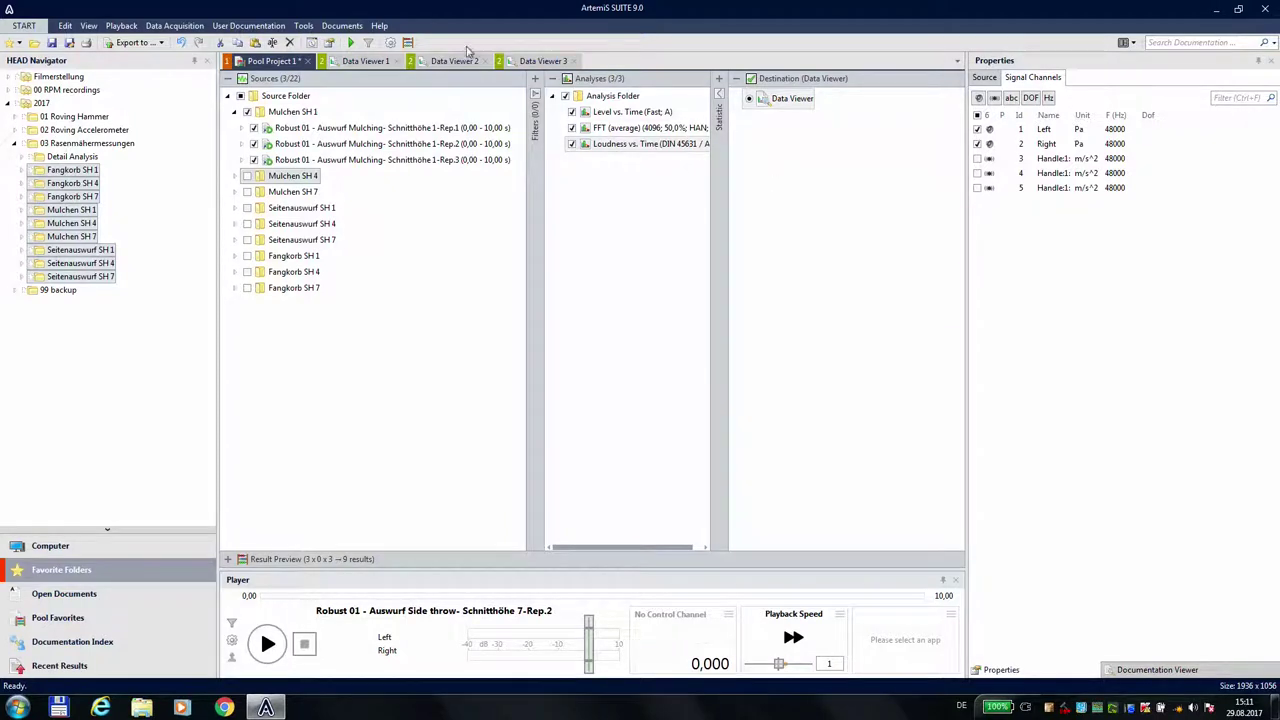
pyautogui.click(408, 43)
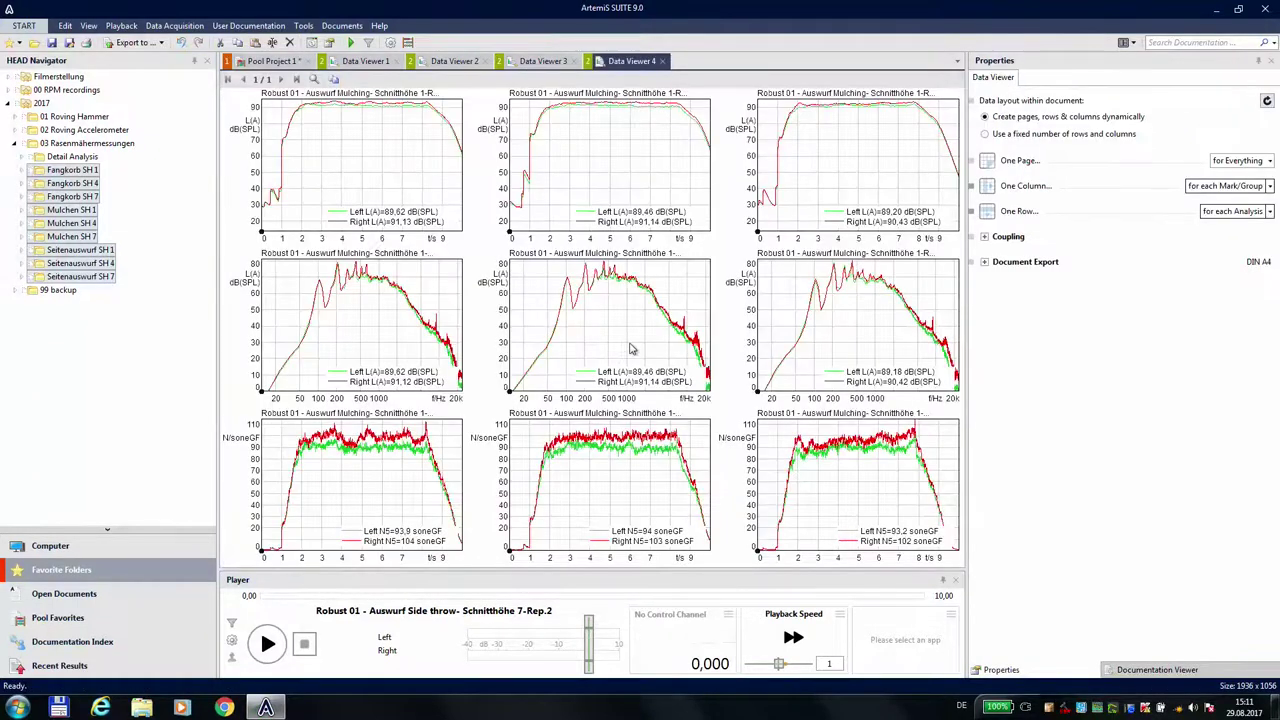
# Set one column for each Channel Number and shift the level axis of the Level vs. Time diagrams.
pyautogui.click(1268, 186)
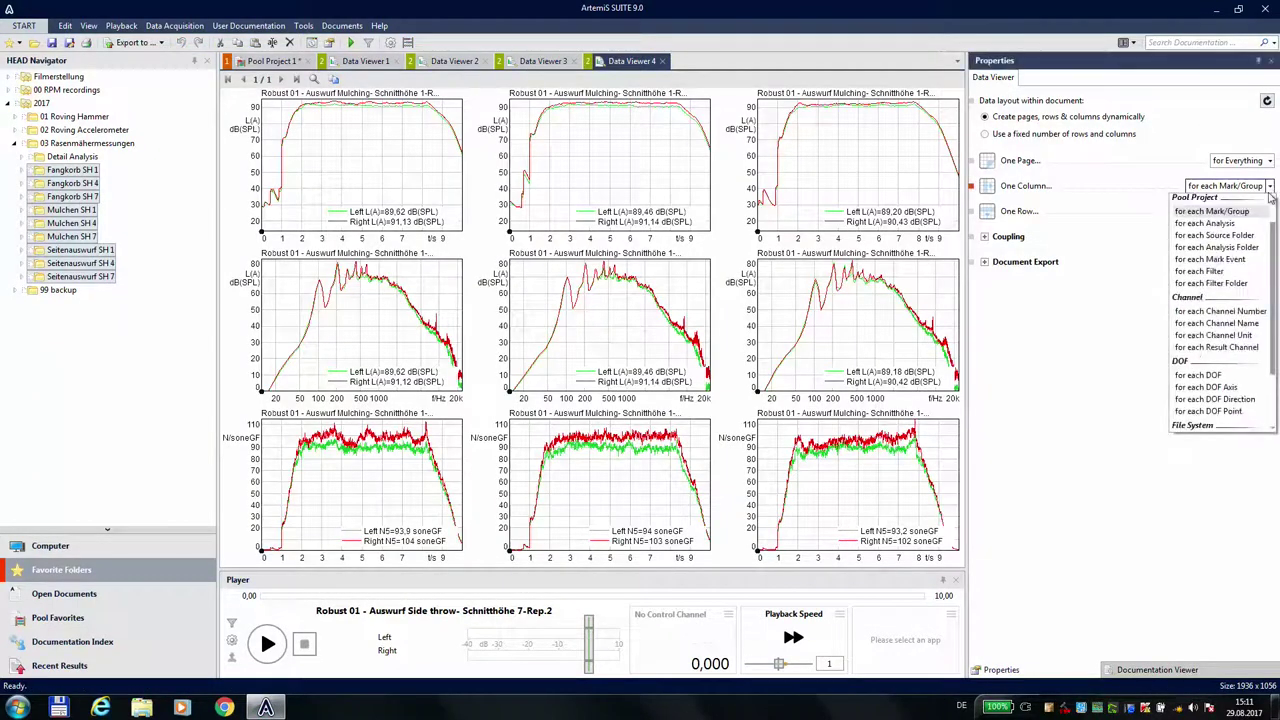
pyautogui.click(1237, 313)
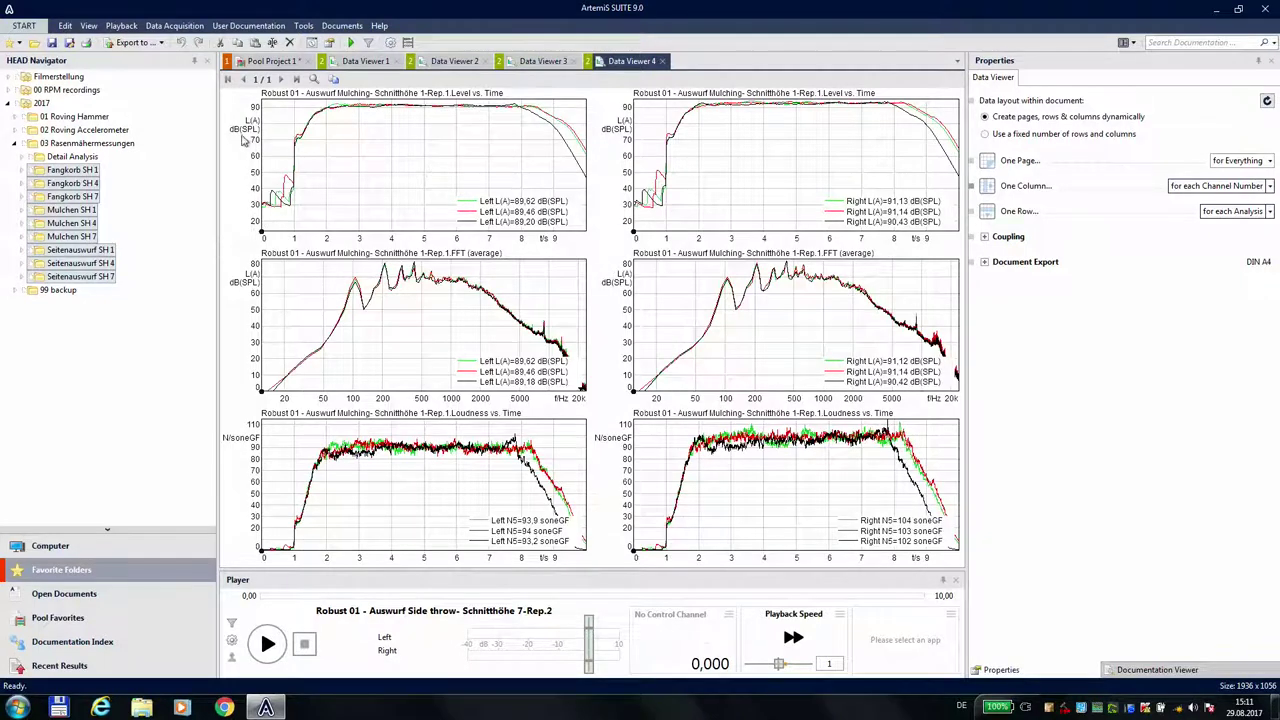
pyautogui.moveTo(243, 140); pyautogui.dragTo(256, 172)
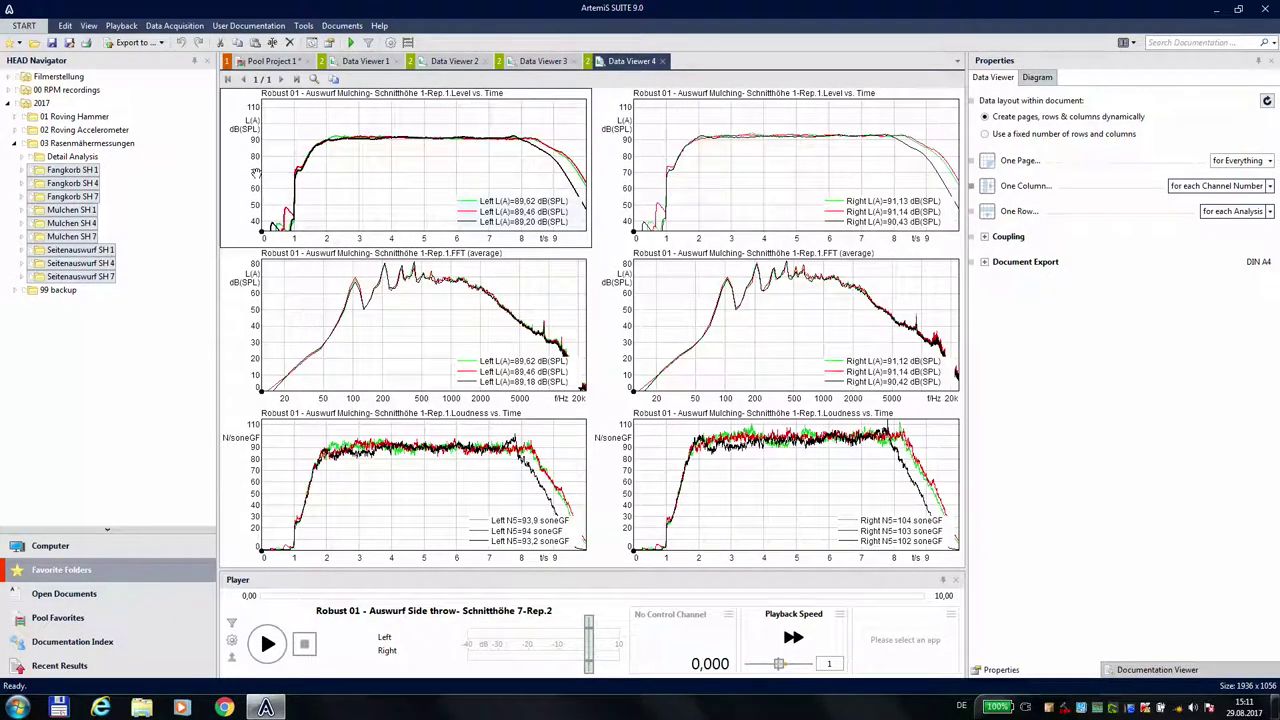
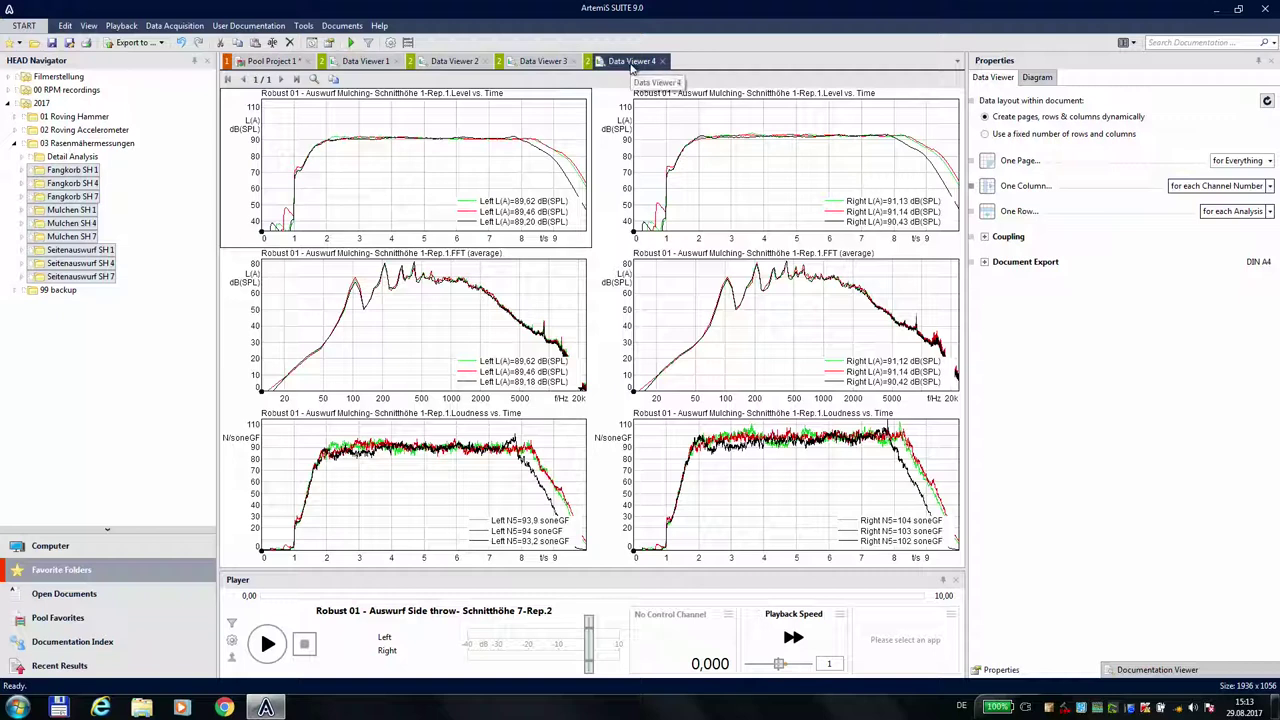
# Close the whole group of Data Viewer documents.
pyautogui.rightClick(631, 65)
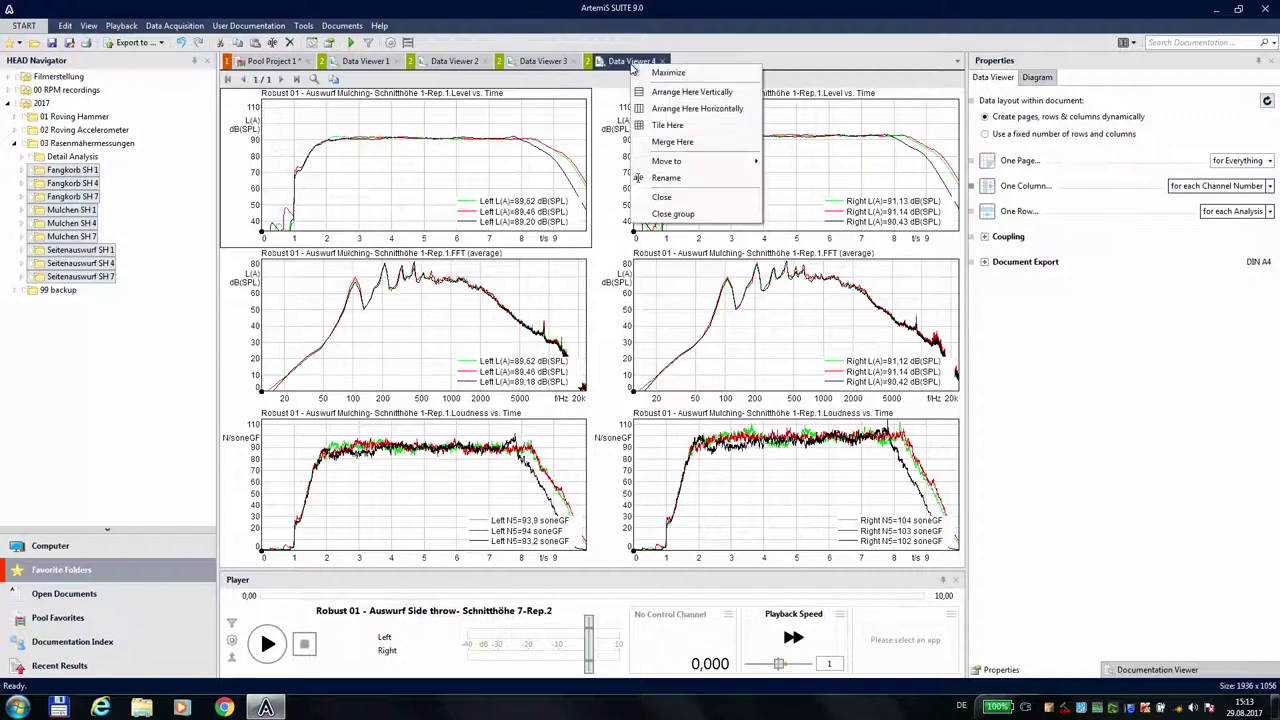
pyautogui.click(680, 214)
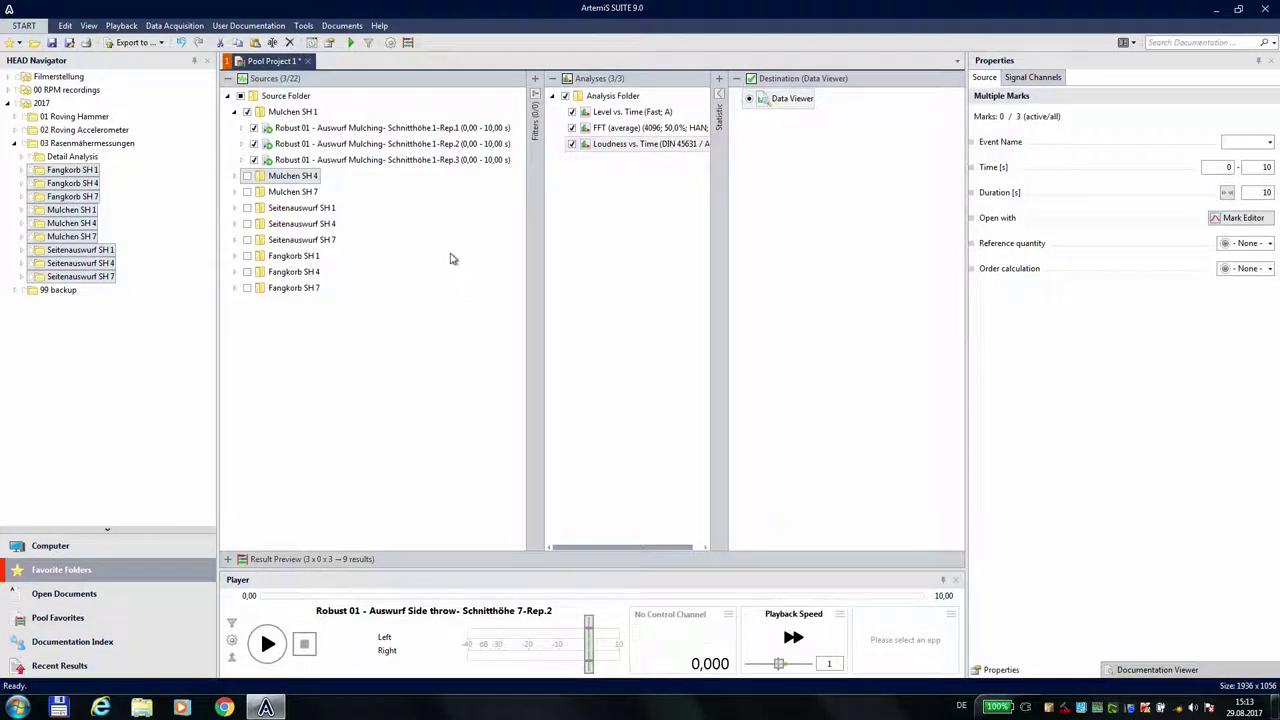
# Open the Mulchen SH 1 Rep.1 recording in the Mark Editor, play it and trim its mark to about 2.61–7.87 s.
pyautogui.rightClick(431, 129)
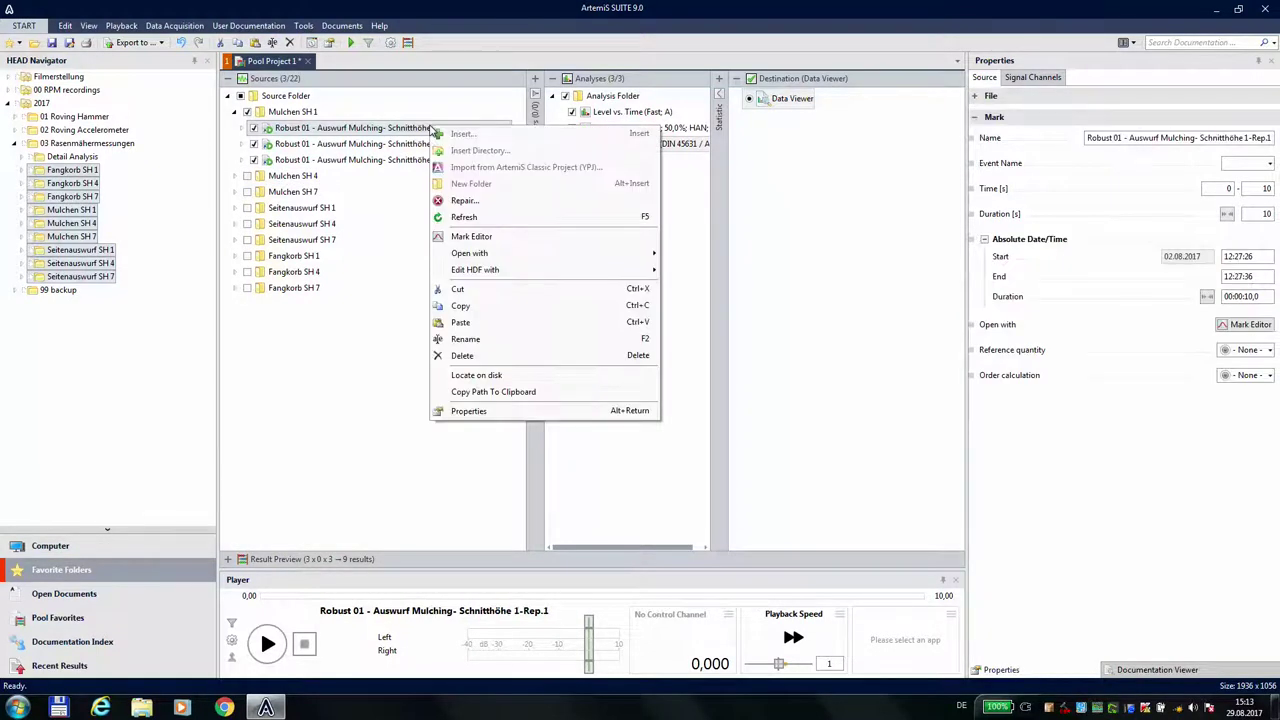
pyautogui.click(514, 240)
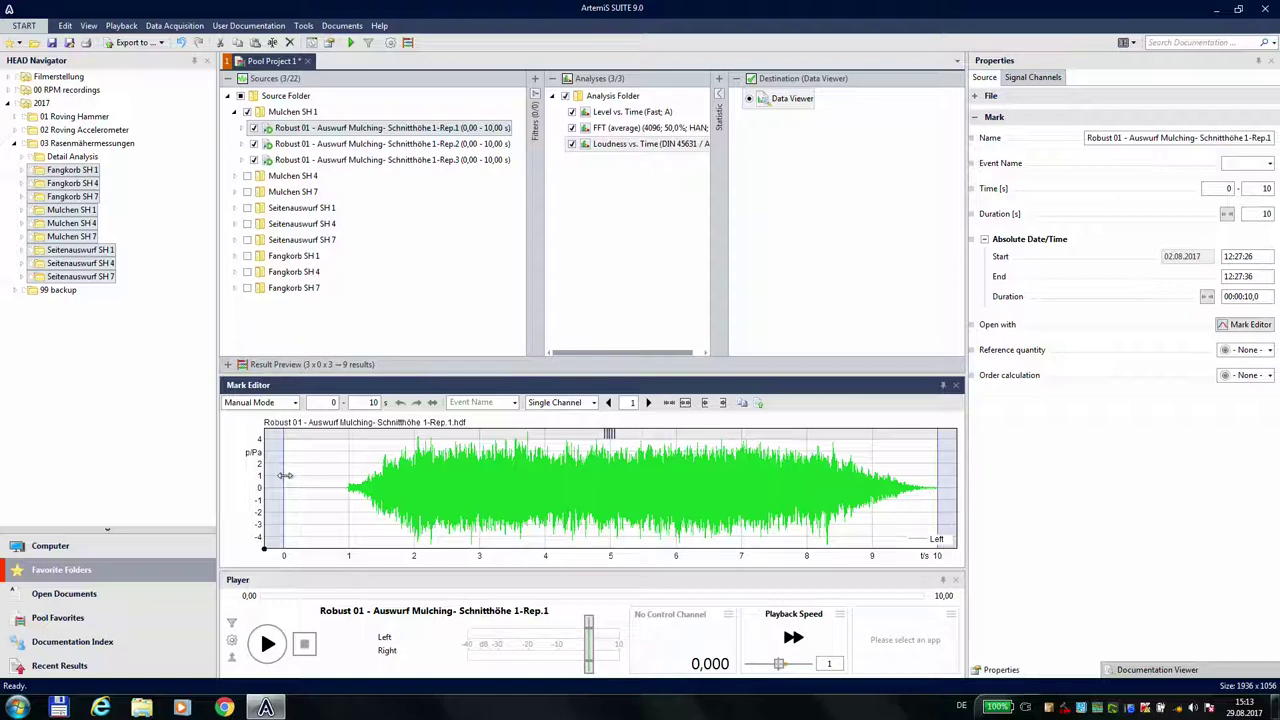
pyautogui.click(272, 641)
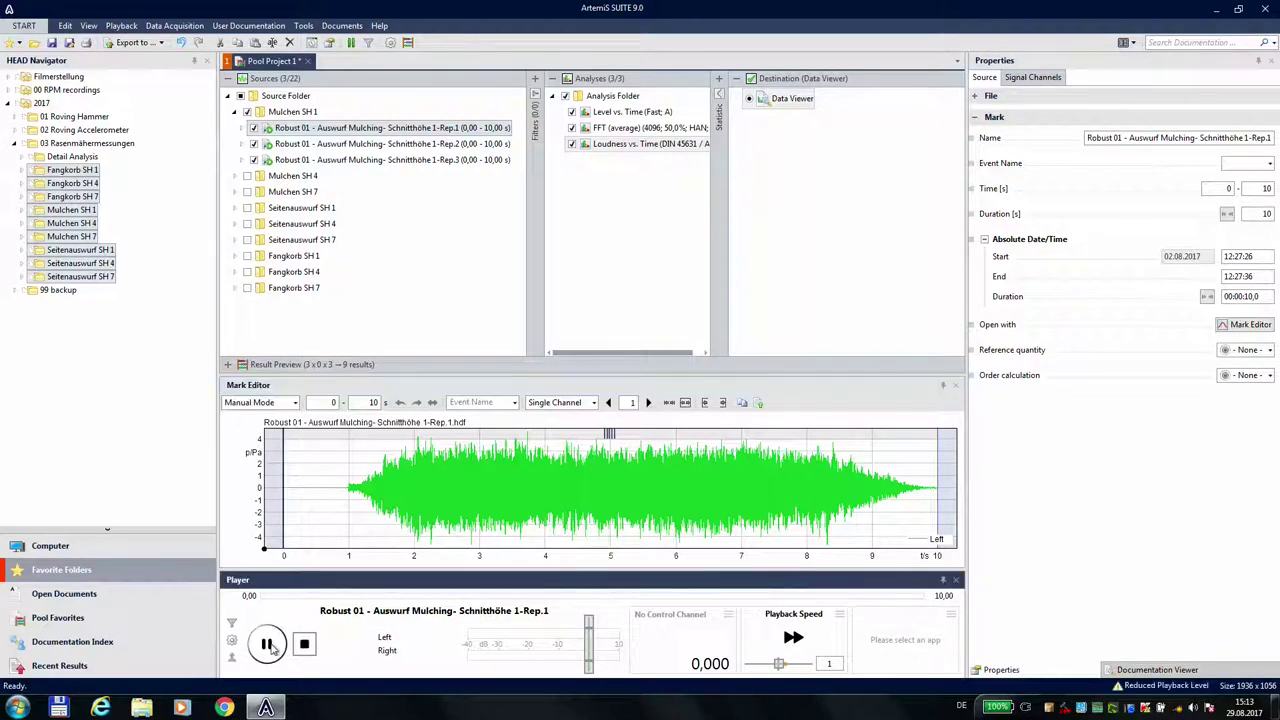
pyautogui.moveTo(285, 482); pyautogui.dragTo(447, 482)
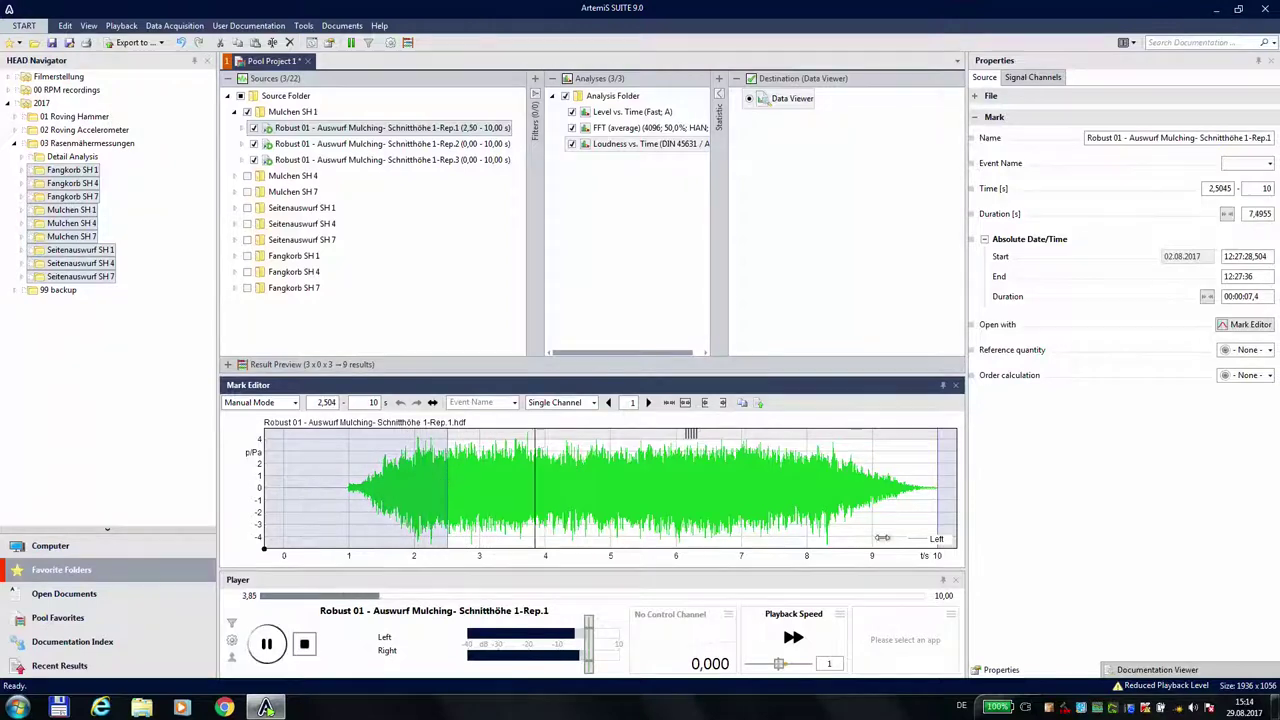
pyautogui.moveTo(932, 471); pyautogui.dragTo(798, 482)
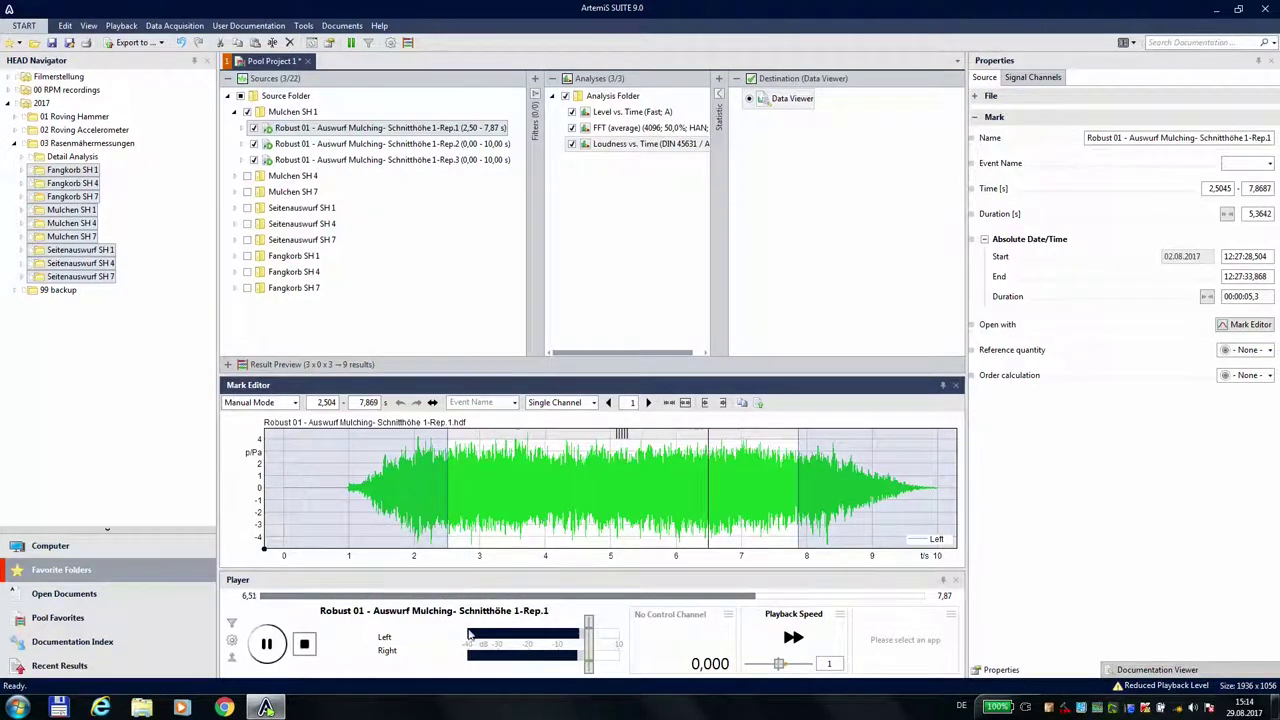
pyautogui.click(304, 643)
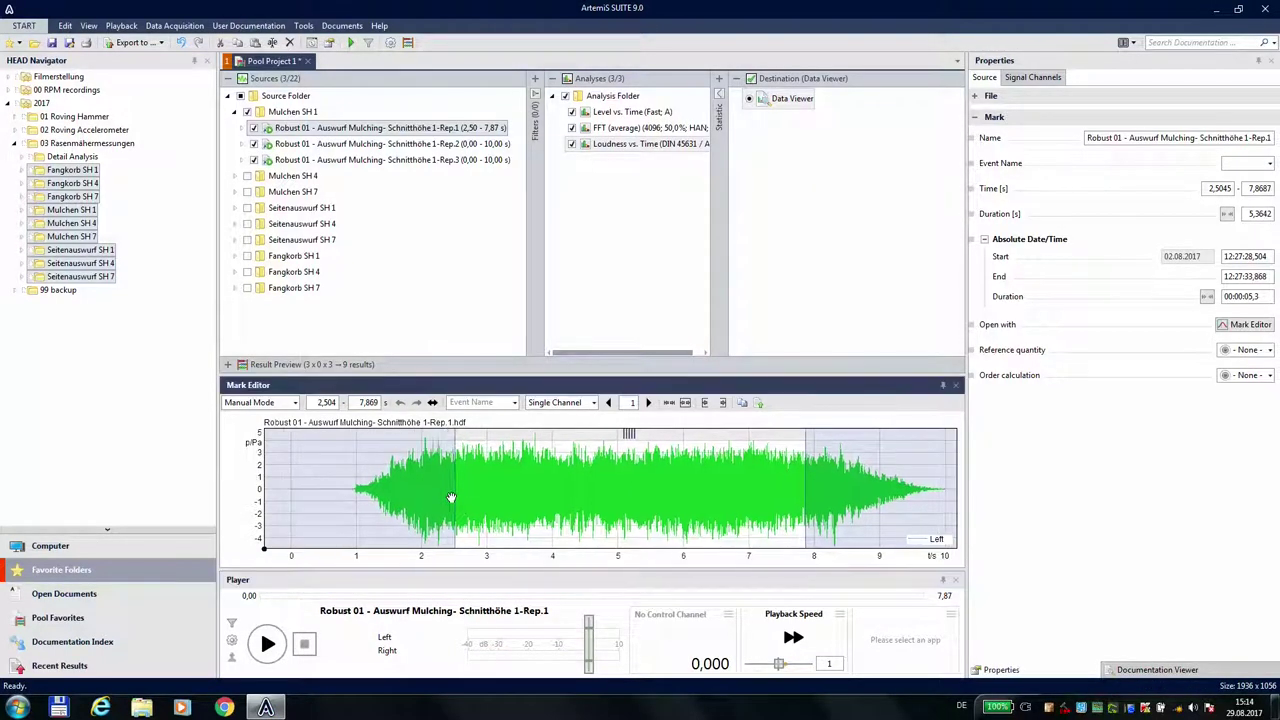
pyautogui.moveTo(455, 497); pyautogui.dragTo(462, 497)
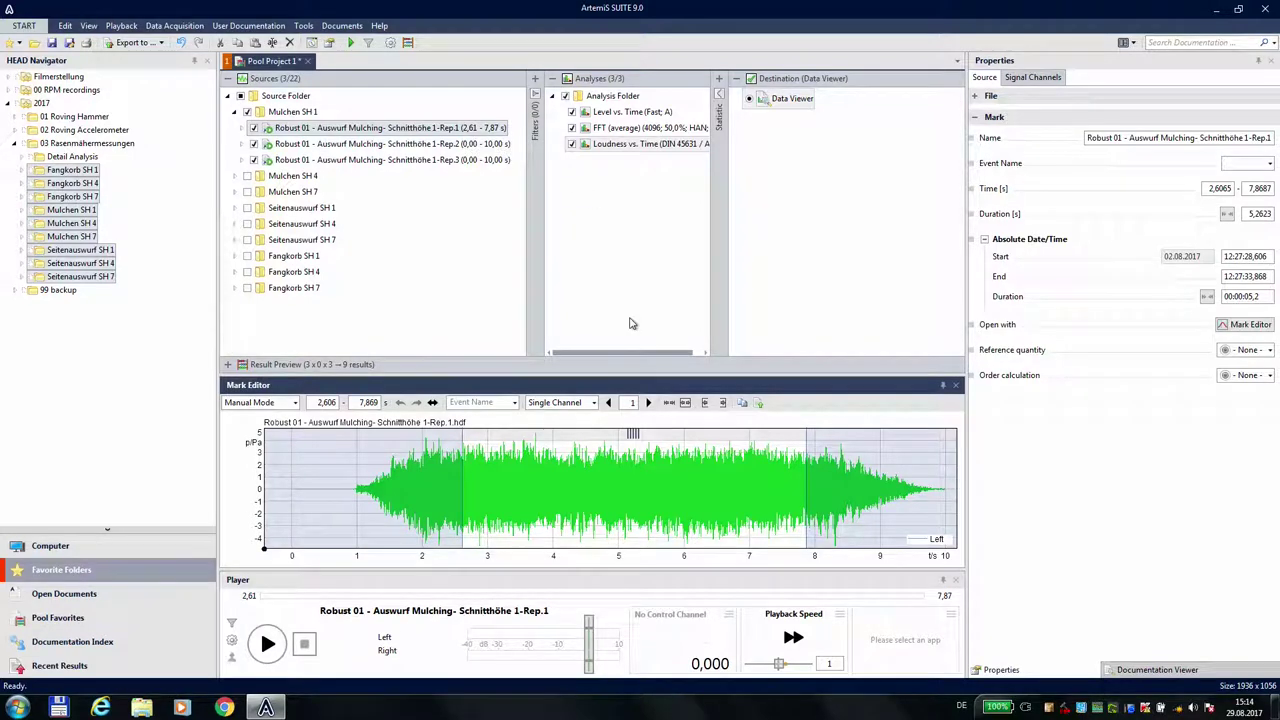
# Trim the mark of the Mulchen SH 1 Rep.2 recording to about 3.28–8.07 s.
pyautogui.click(448, 144)
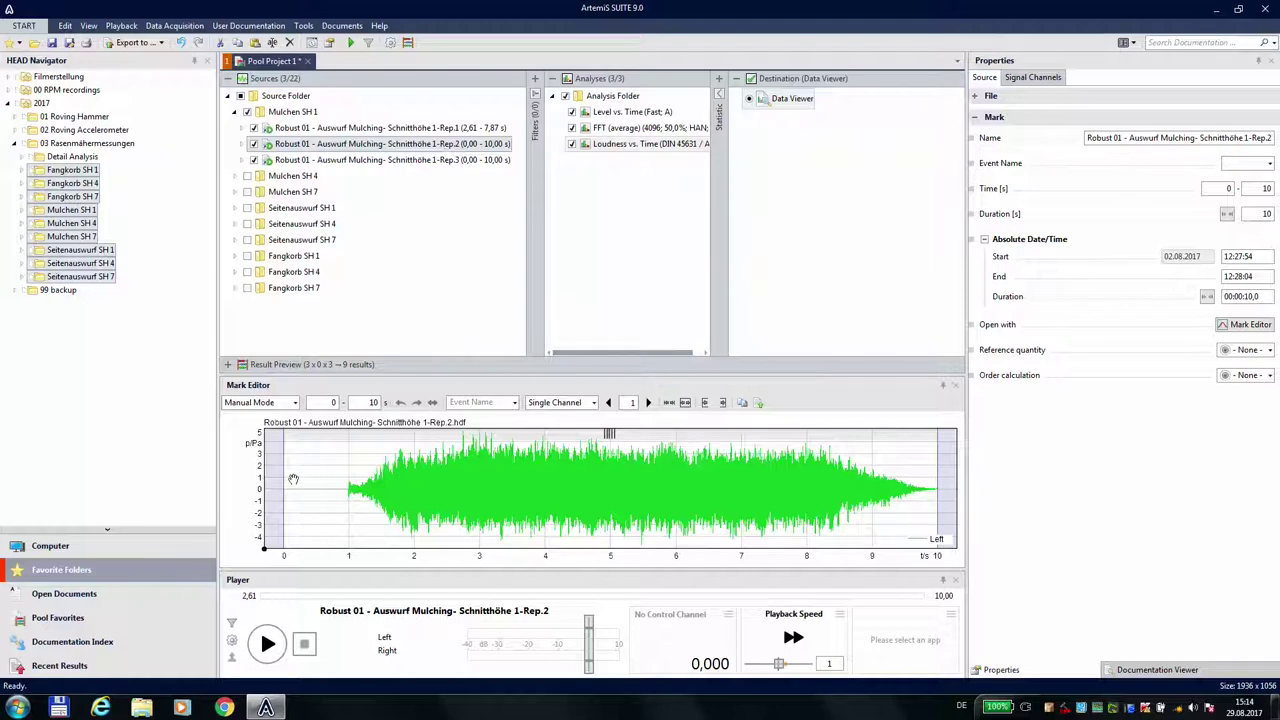
pyautogui.moveTo(283, 481); pyautogui.dragTo(497, 481)
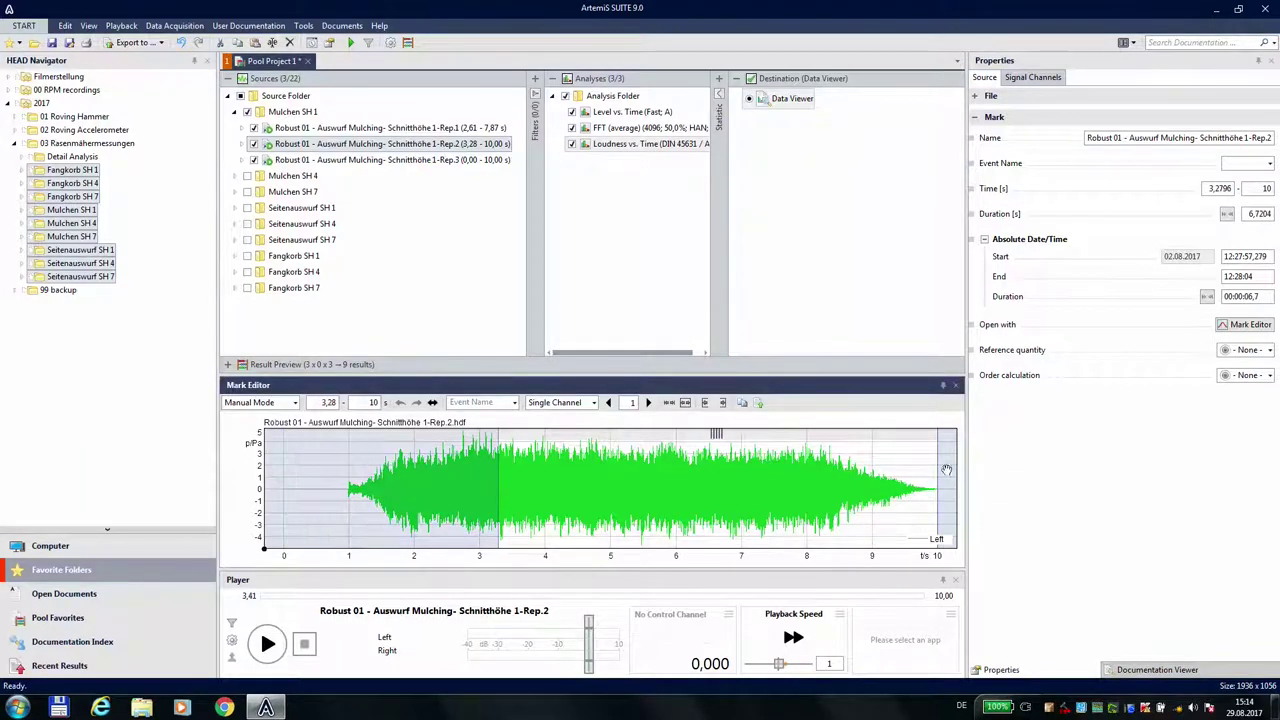
pyautogui.moveTo(937, 470); pyautogui.dragTo(811, 470)
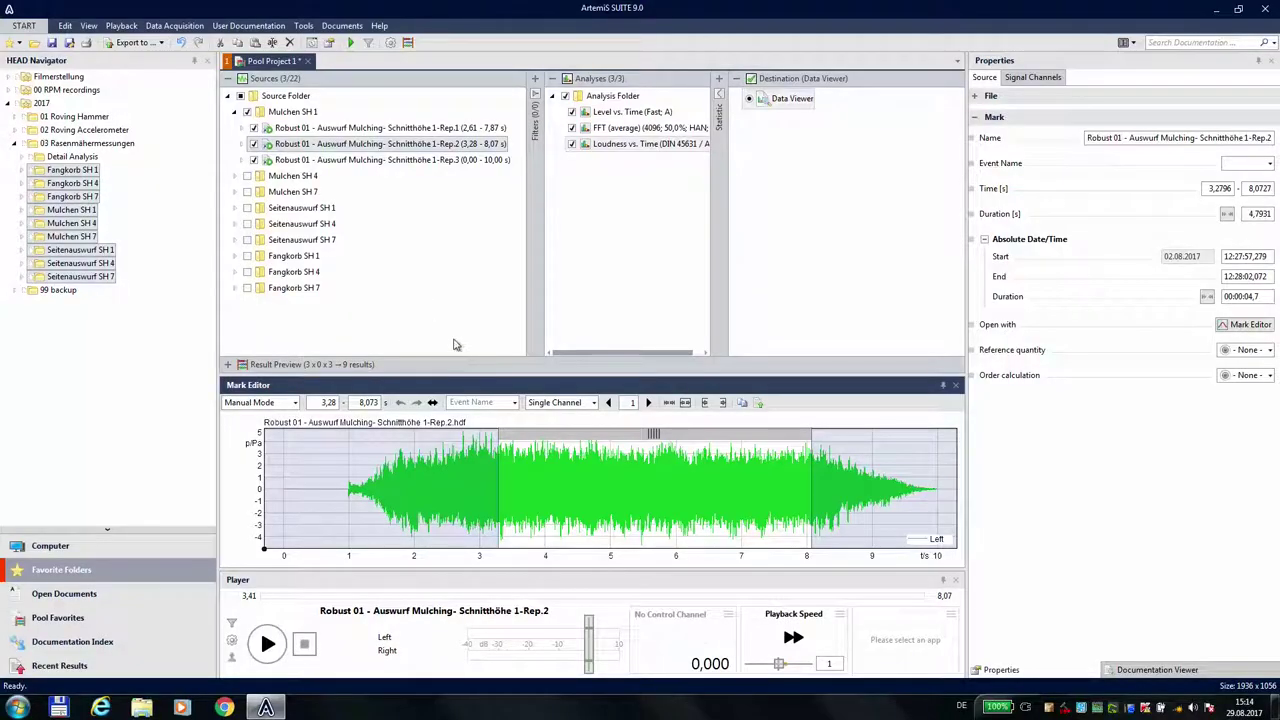
# Set the time range of all recordings in the Source Folder to 3–7 s.
pyautogui.click(283, 105)
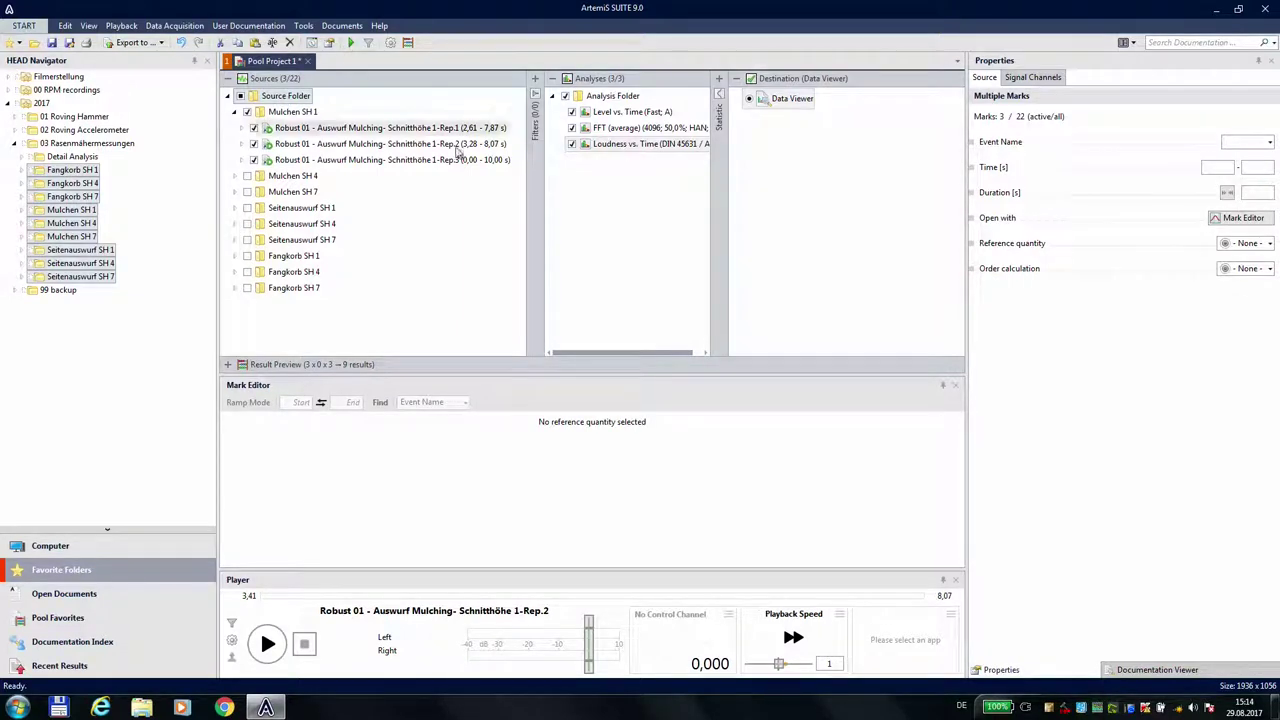
pyautogui.click(1209, 168)
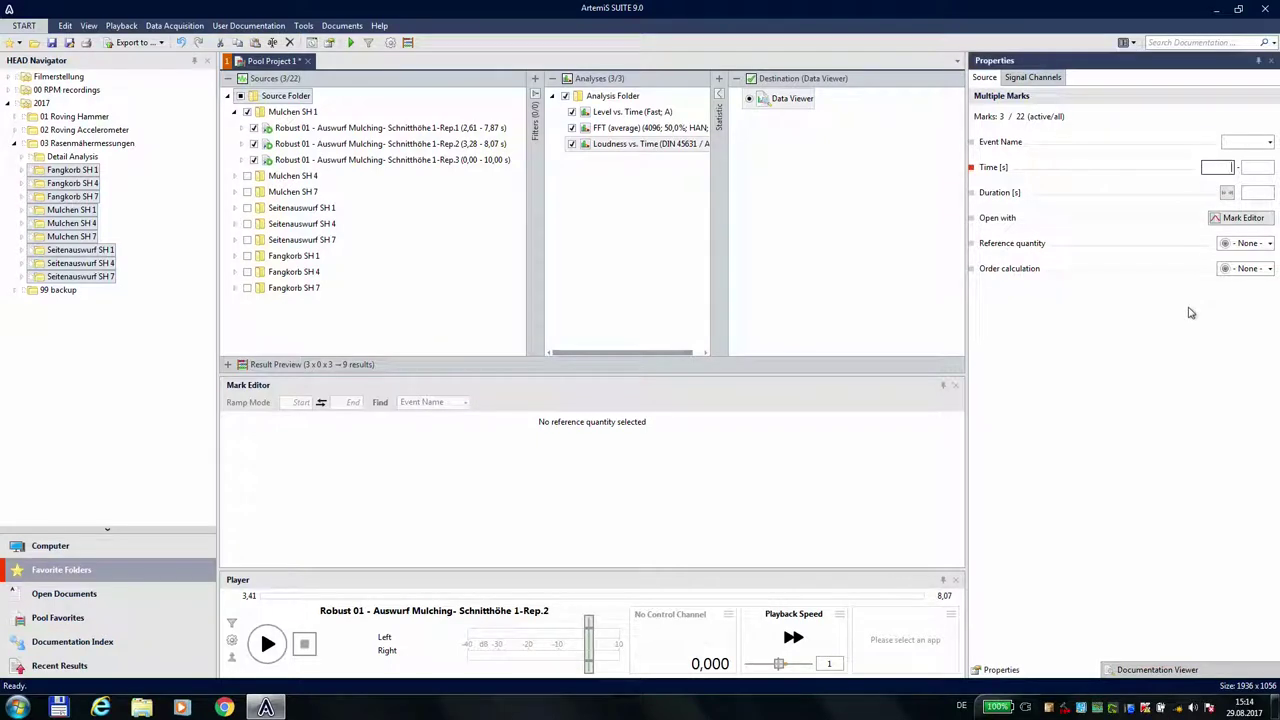
pyautogui.write('3')
pyautogui.press('Tab')
pyautogui.write('7')
pyautogui.press('Tab')
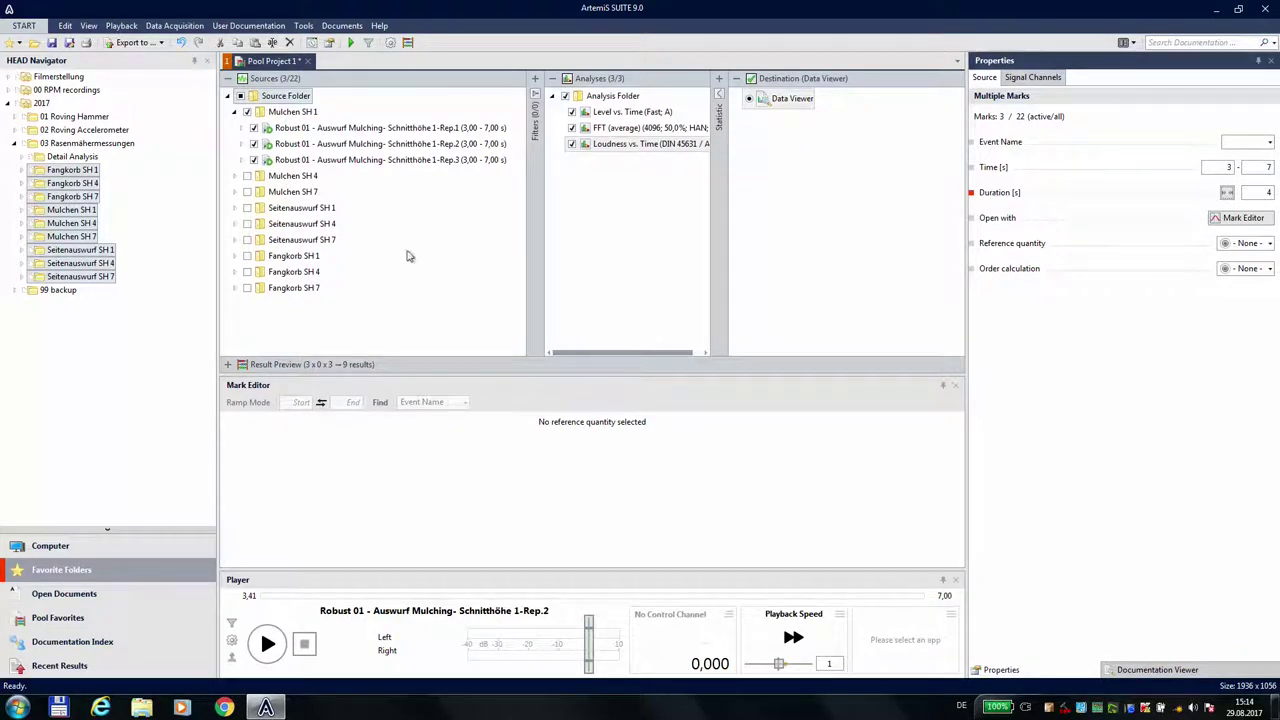
# Set the mark of the Mulchen SH 1 Rep.3 recording to start at 2.5 s with a duration of 5 s.
pyautogui.click(290, 161)
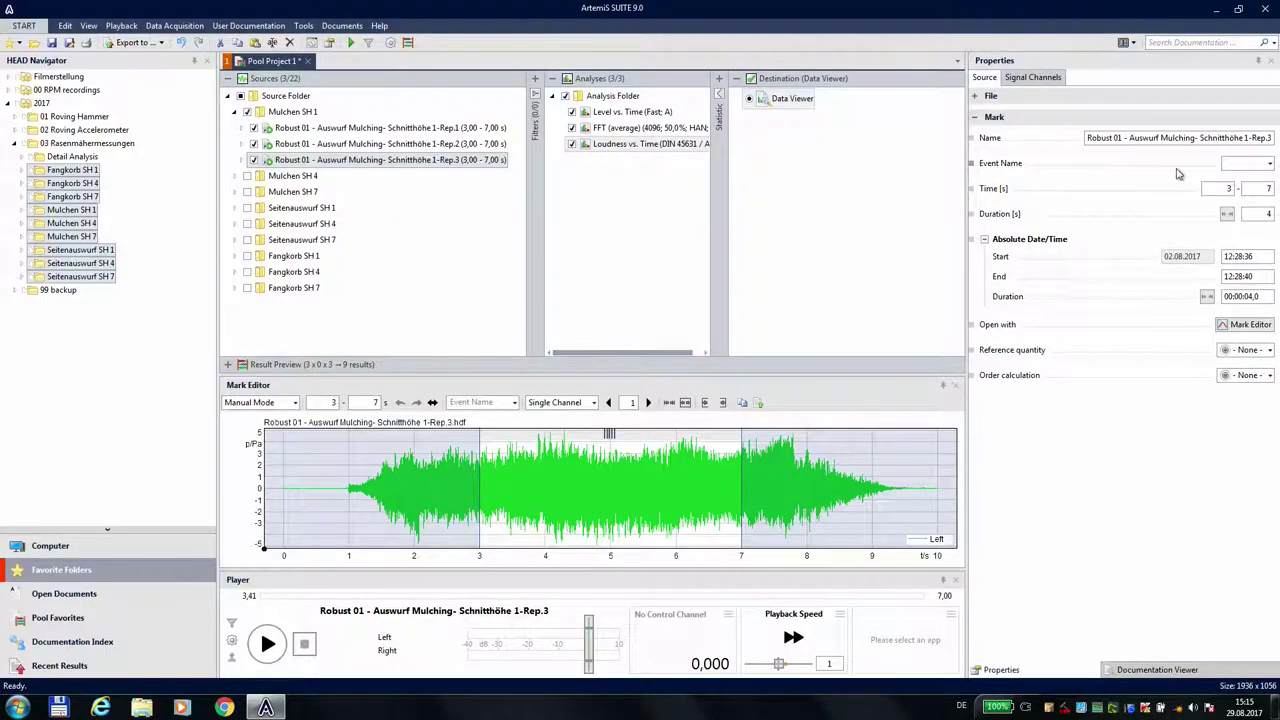
pyautogui.click(1230, 188)
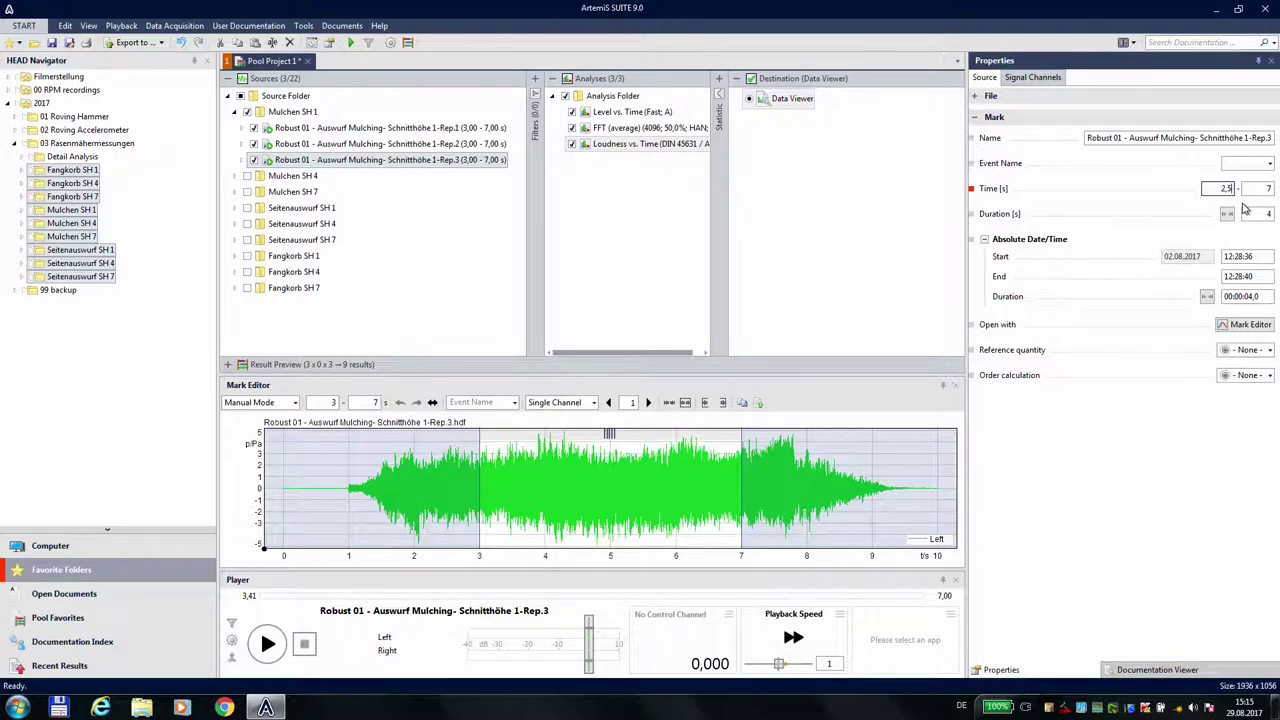
pyautogui.press('Tab')
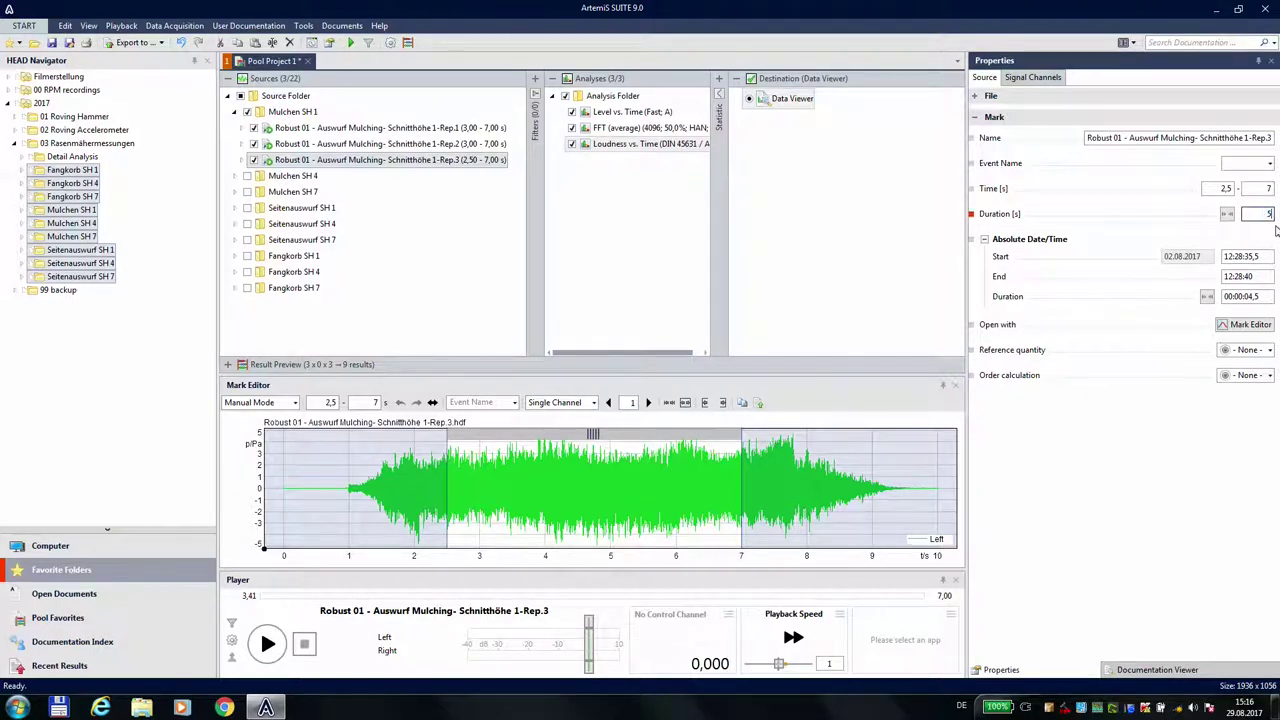
pyautogui.click(1268, 243)
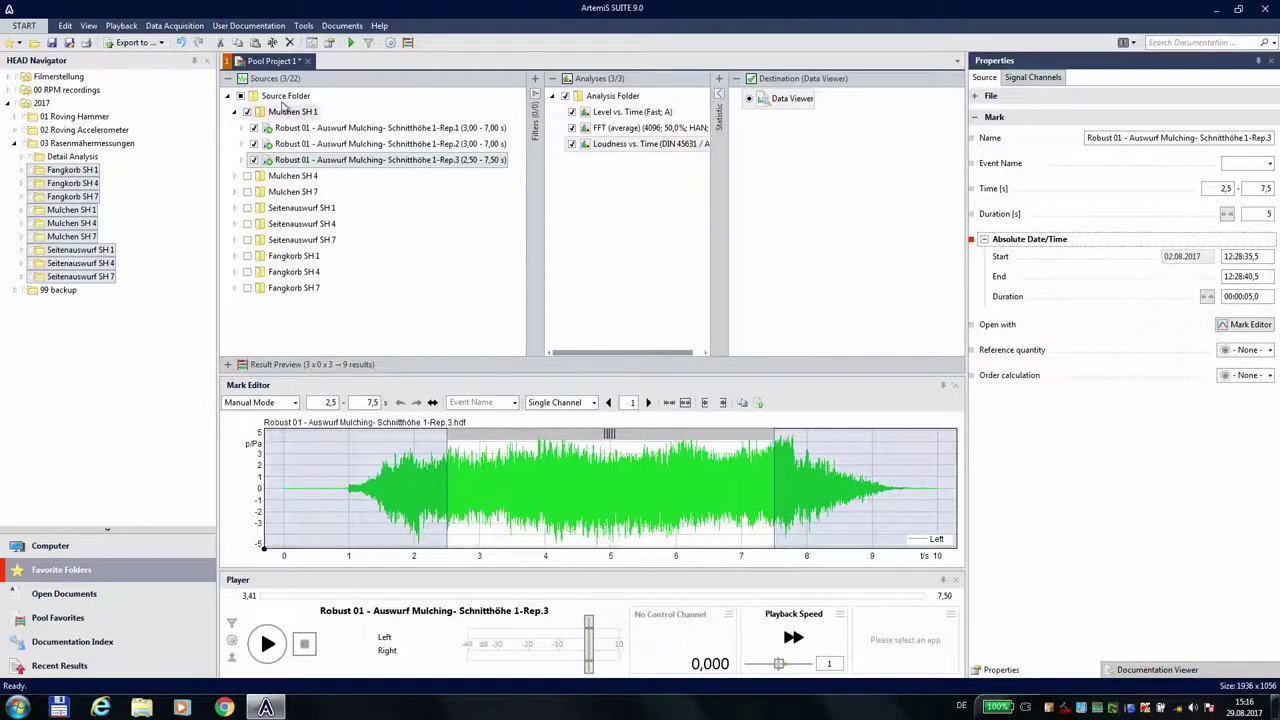
# Set the time range of all recordings in the Source Folder to 2.5–7.5 s and check it in the Seitenauswurf SH 1 folder.
pyautogui.click(286, 96)
pyautogui.click(1208, 168)
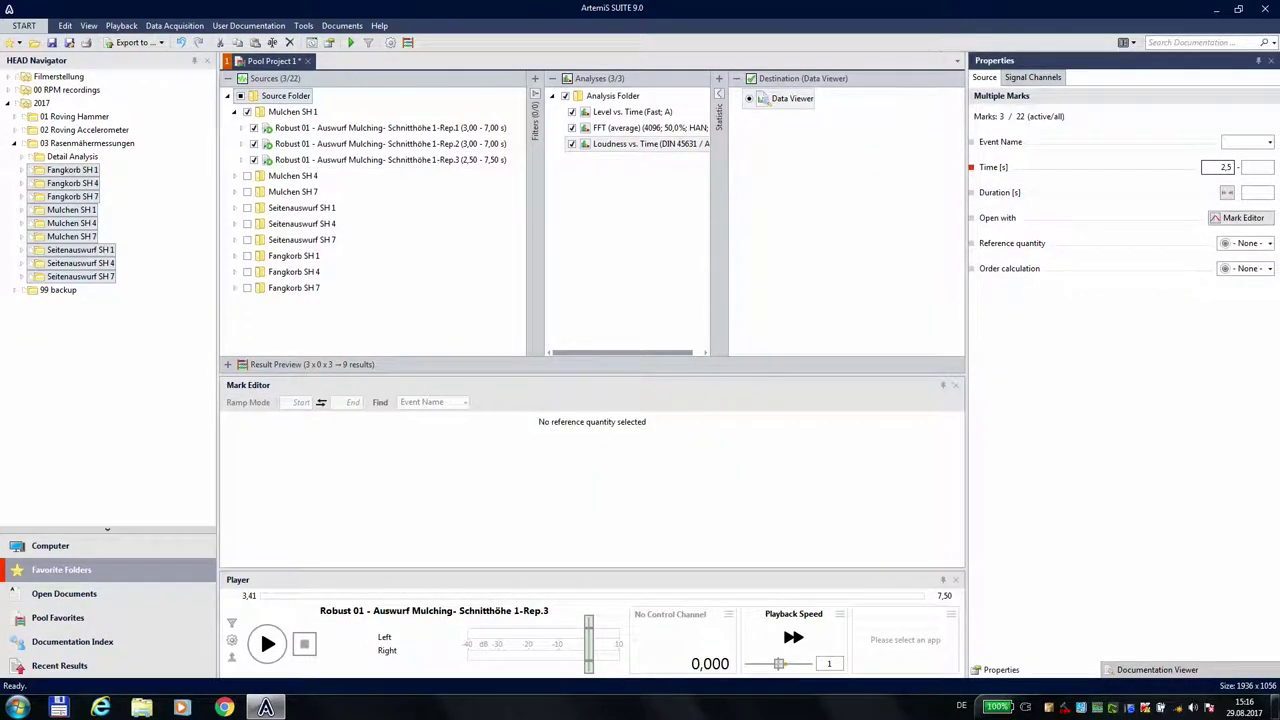
pyautogui.press('Return')
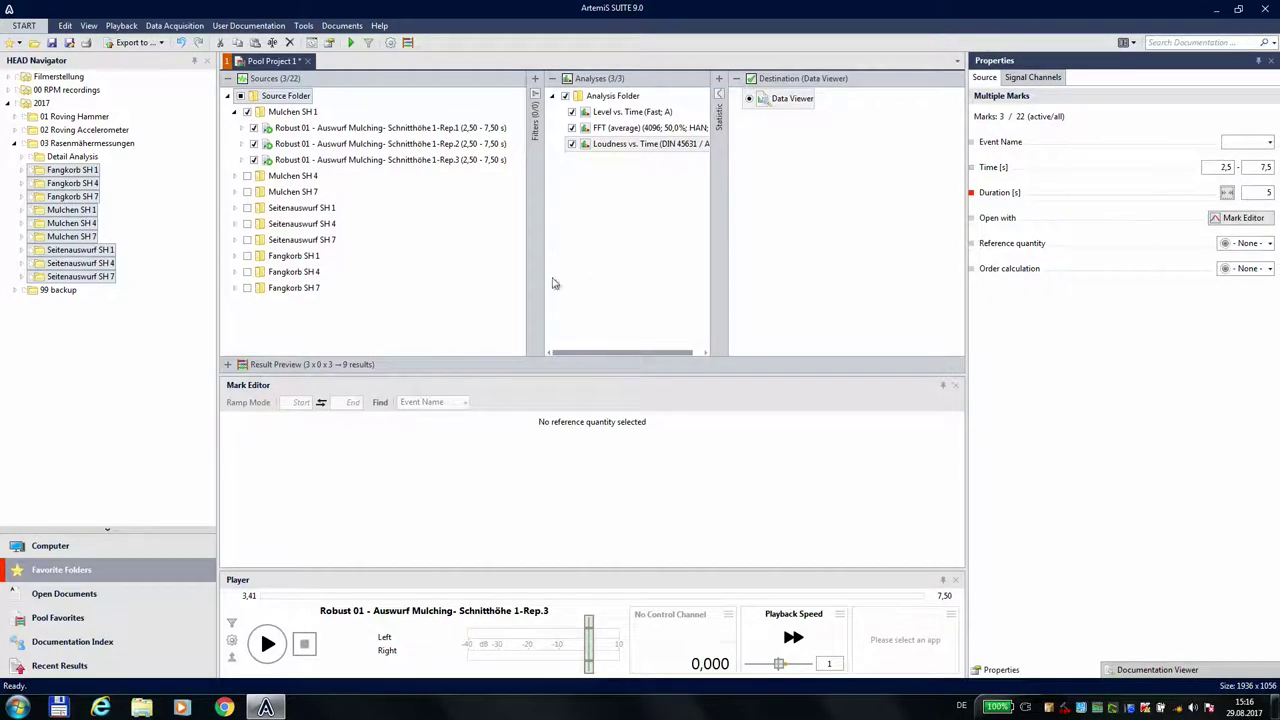
pyautogui.click(234, 208)
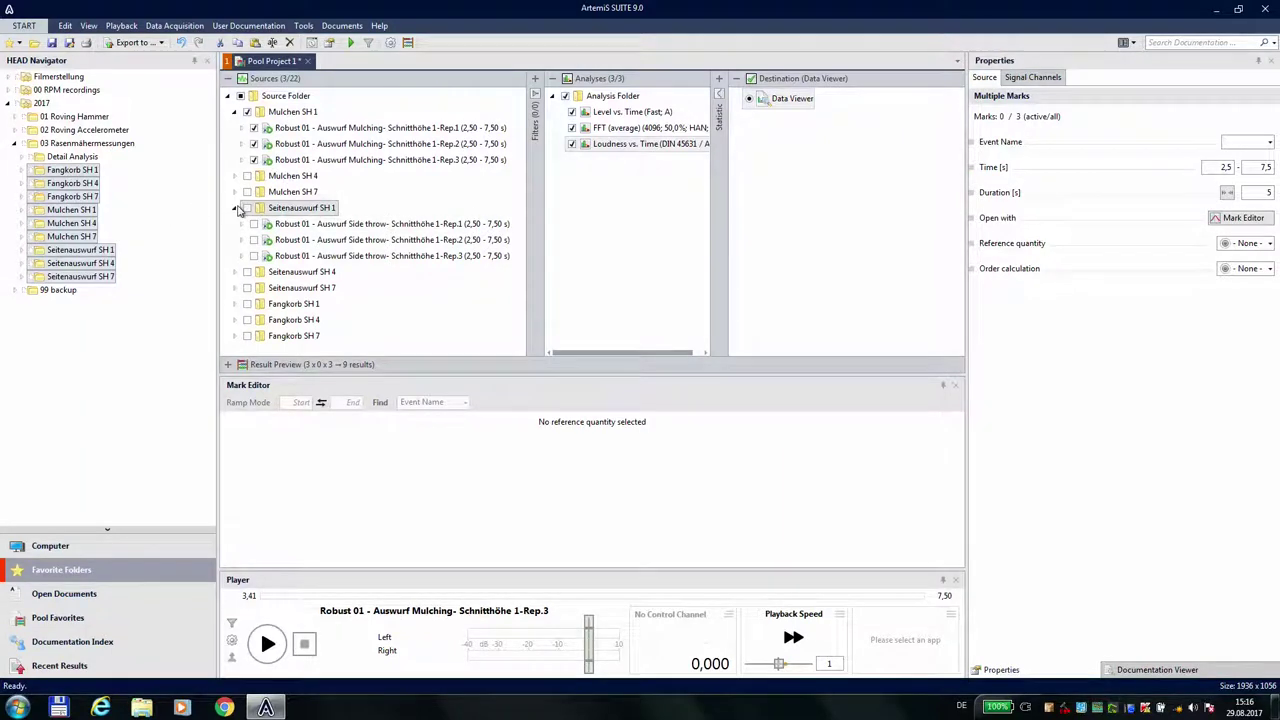
pyautogui.click(234, 208)
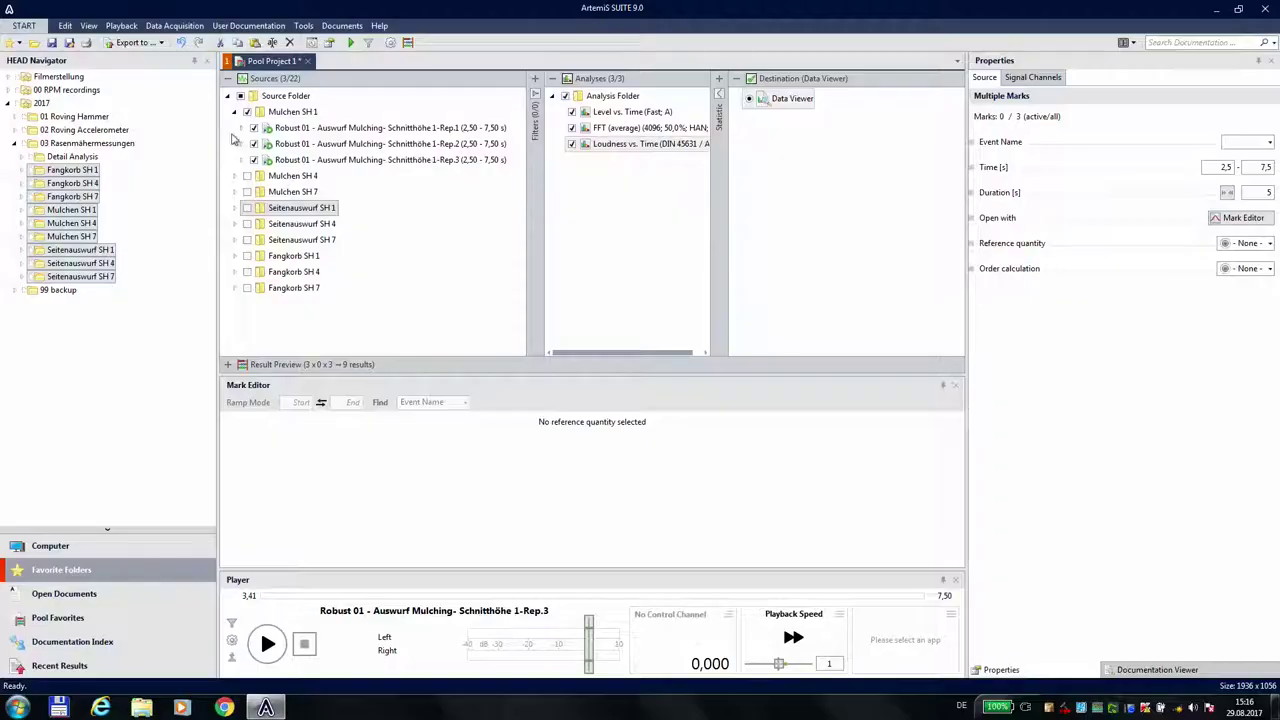
# Add a Package to the Statistic pool with Max active in its Channels Set and calculate the results.
pyautogui.click(241, 128)
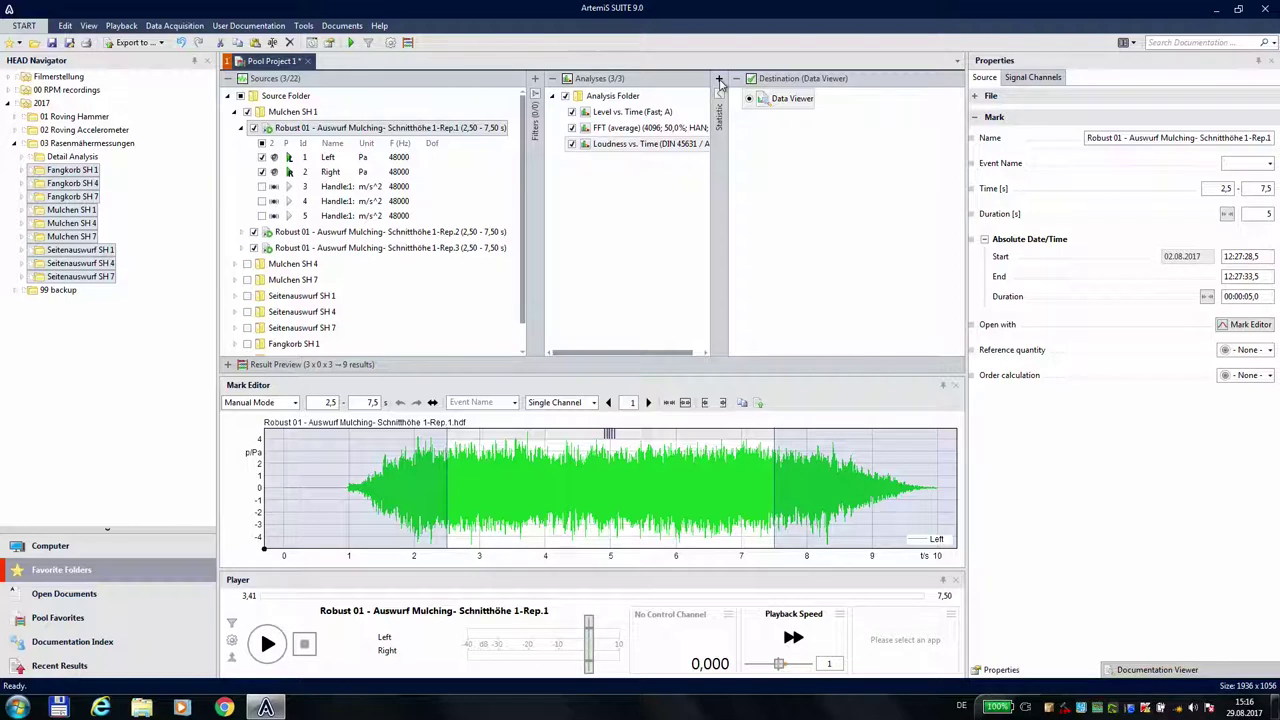
pyautogui.click(719, 80)
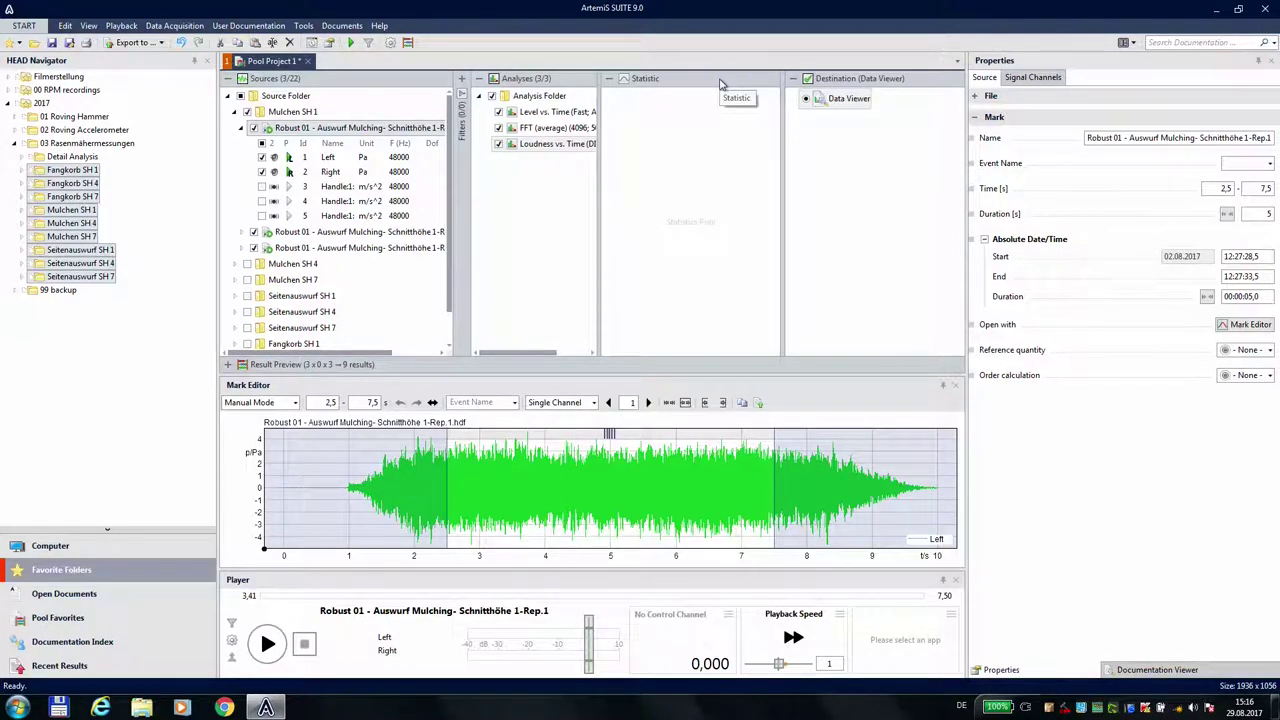
pyautogui.rightClick(668, 140)
pyautogui.click(703, 149)
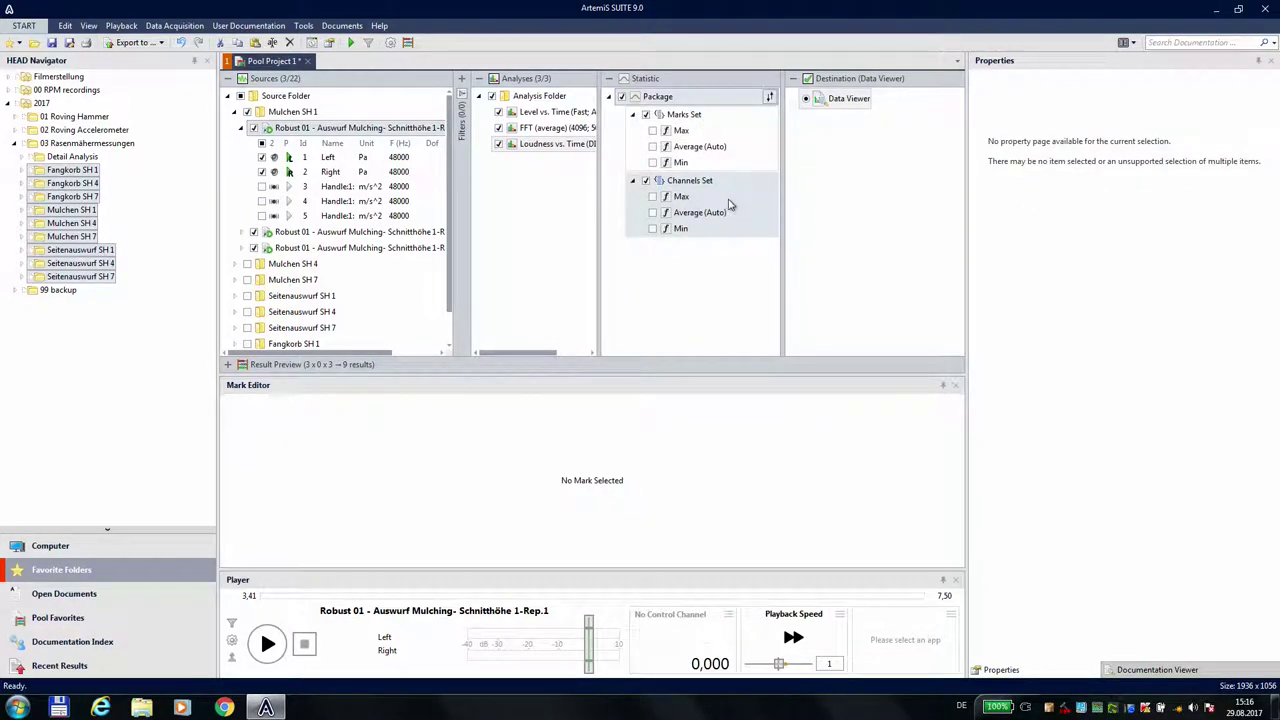
pyautogui.click(653, 197)
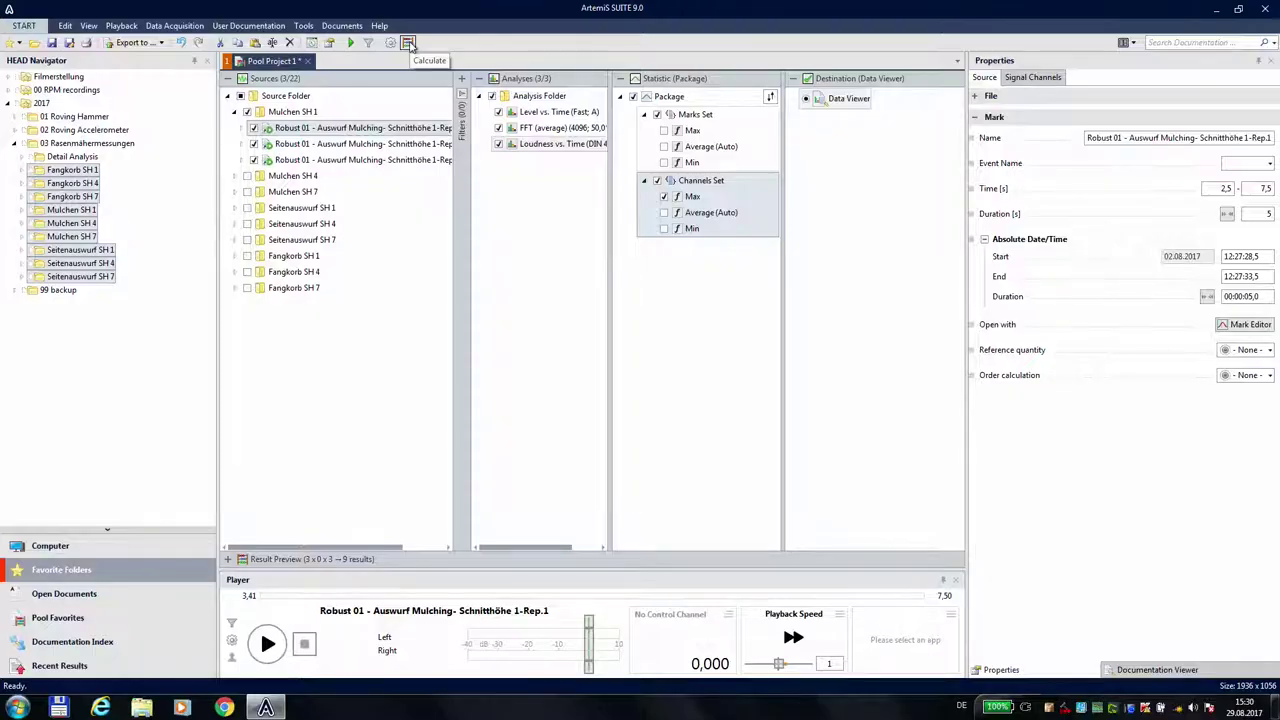
pyautogui.click(407, 43)
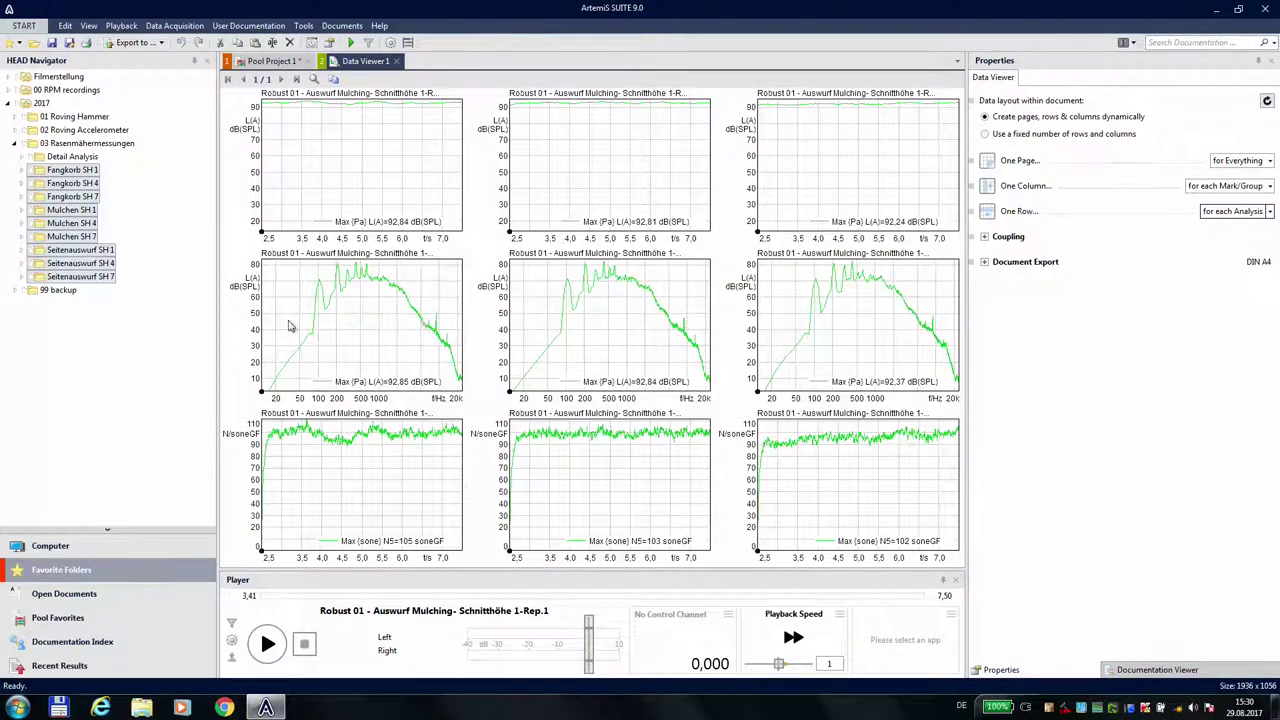
# Shift the level axis of the Level vs. Time diagrams to start at about 60 dB and set one column for Everything.
pyautogui.moveTo(254, 134); pyautogui.dragTo(257, 198)
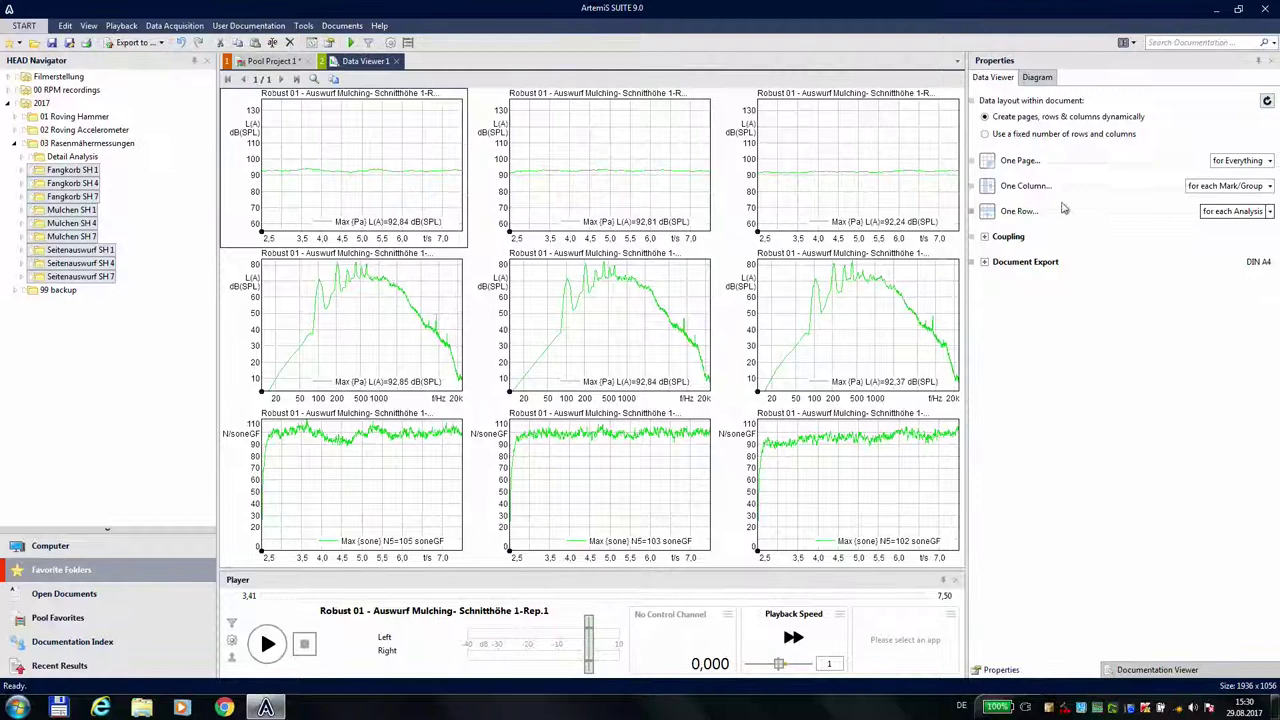
pyautogui.click(1268, 186)
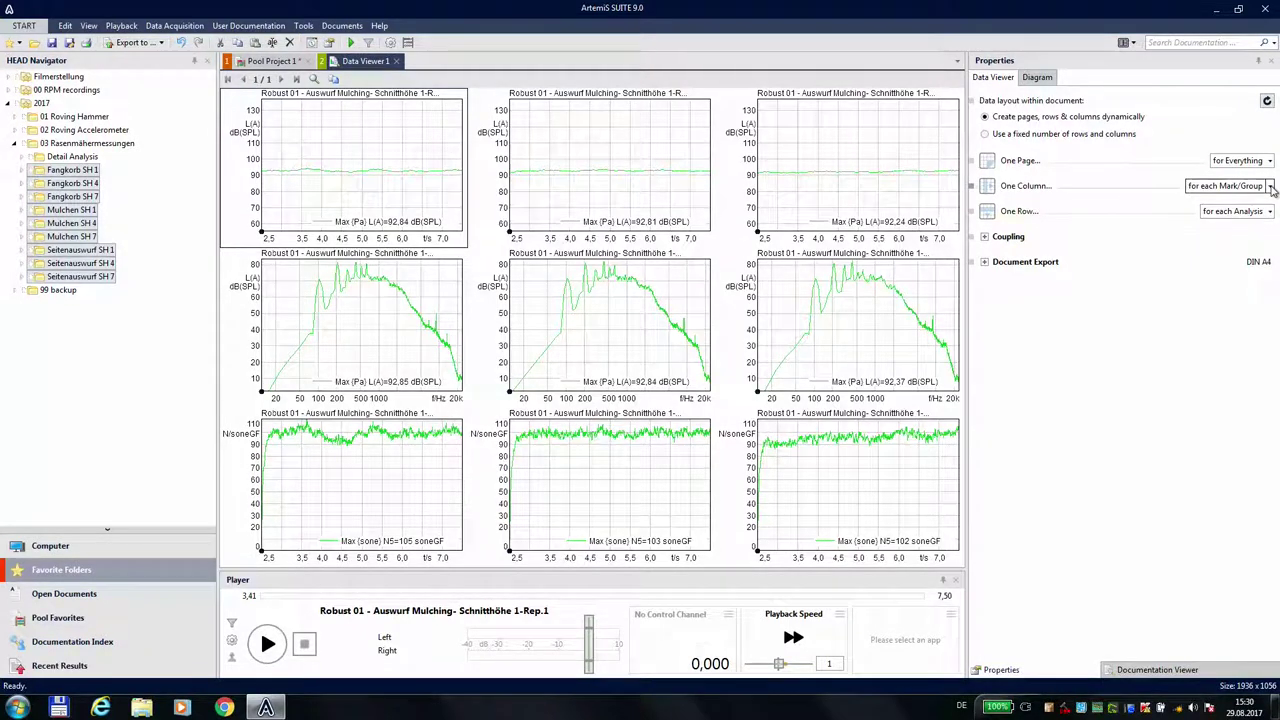
pyautogui.scroll(5, 1276, 243)
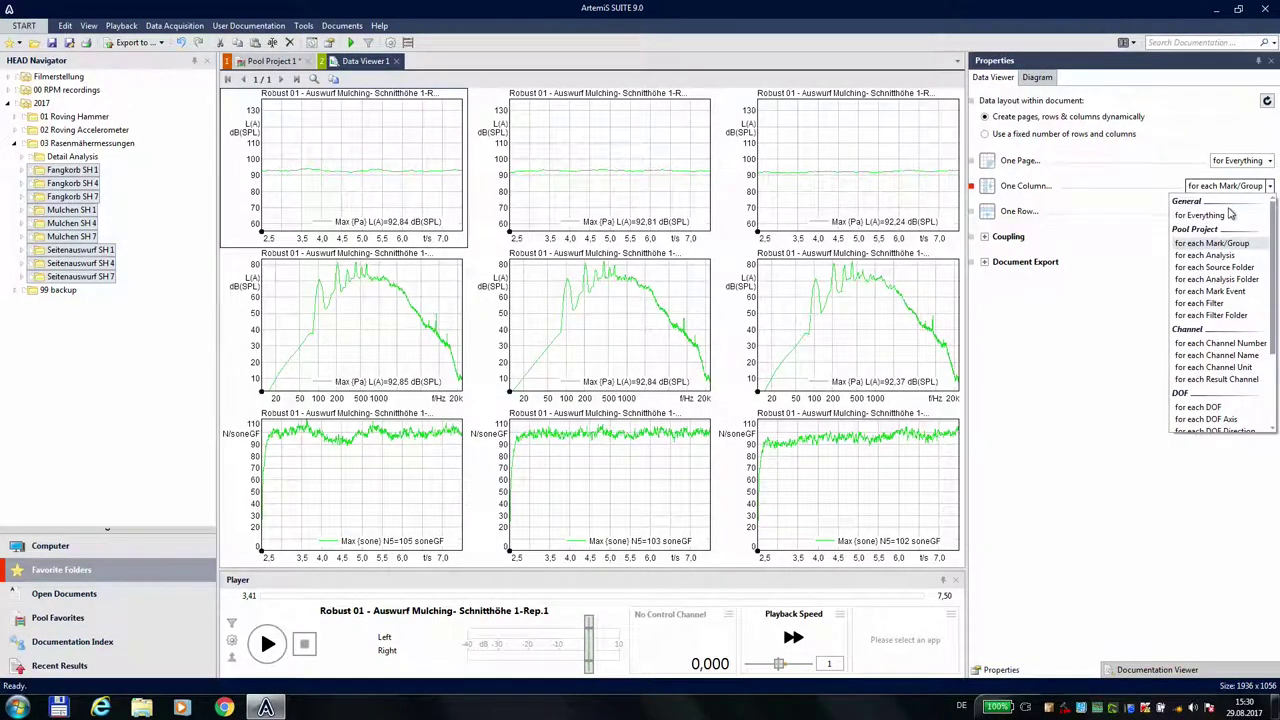
pyautogui.click(1226, 217)
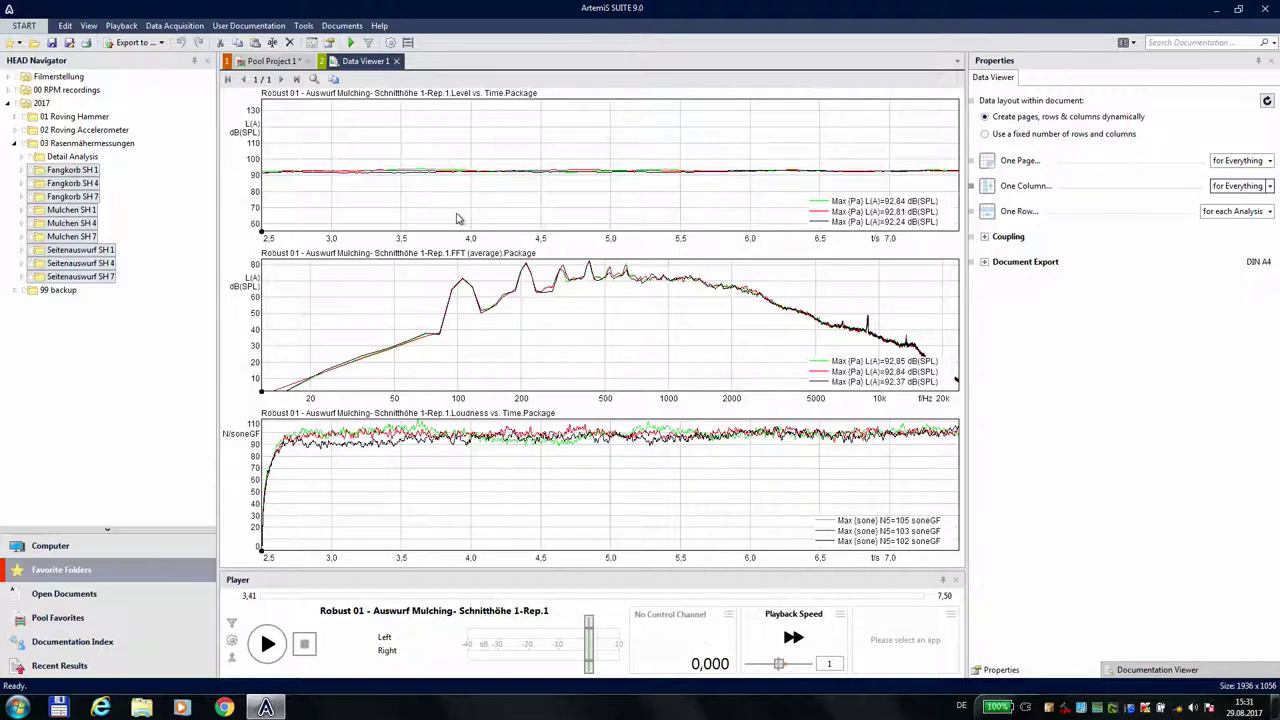
# Close the Data Viewer, then activate Average (Auto) in the Marks Set and place the Channels Set above it in the Package.
pyautogui.hotkey('ctrl', 'F4')
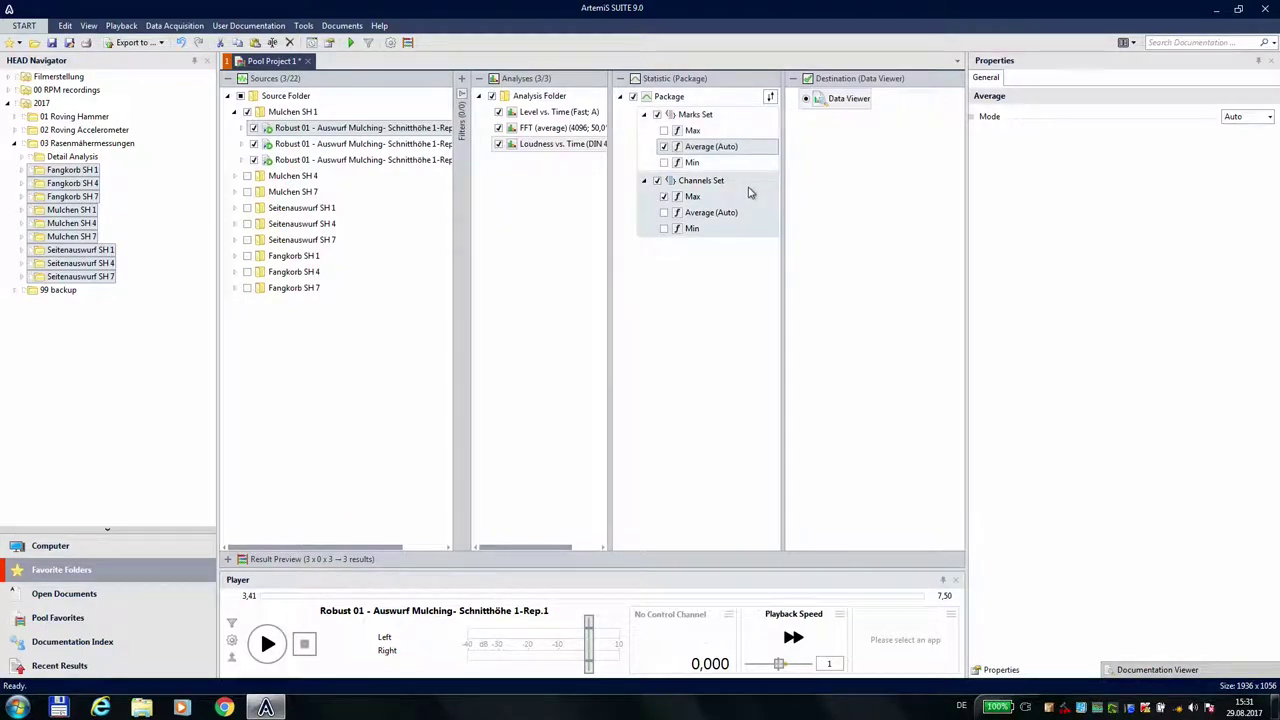
pyautogui.moveTo(745, 188); pyautogui.dragTo(745, 133)
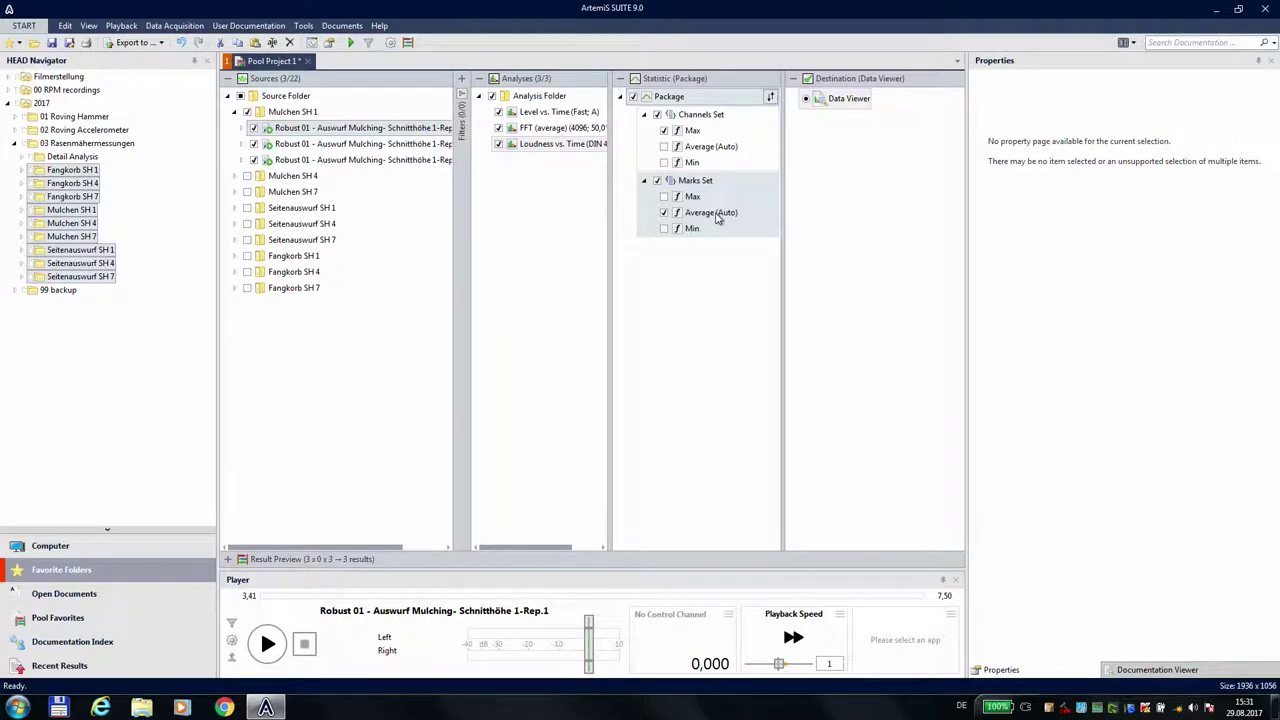
pyautogui.moveTo(716, 218); pyautogui.dragTo(720, 115)
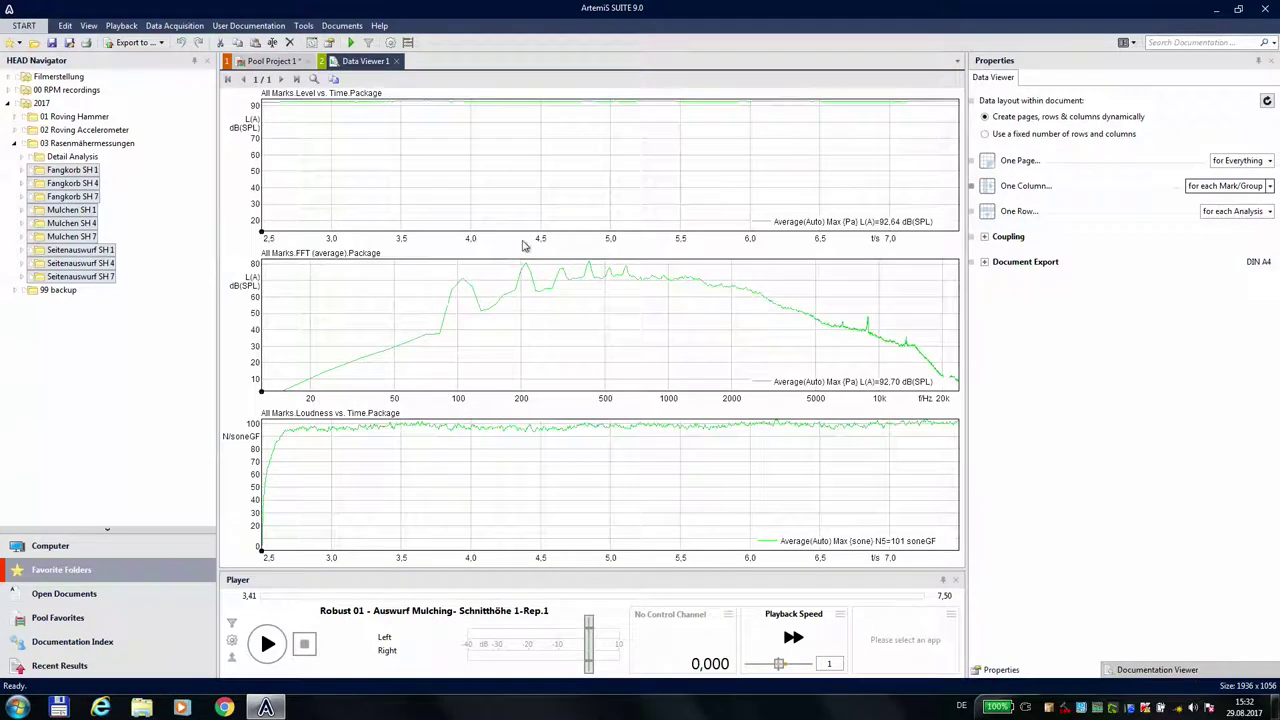
# Shift the level axes of the Level vs. Time and FFT diagrams to reach about 130 dB and 90 dB.
pyautogui.click(256, 152)
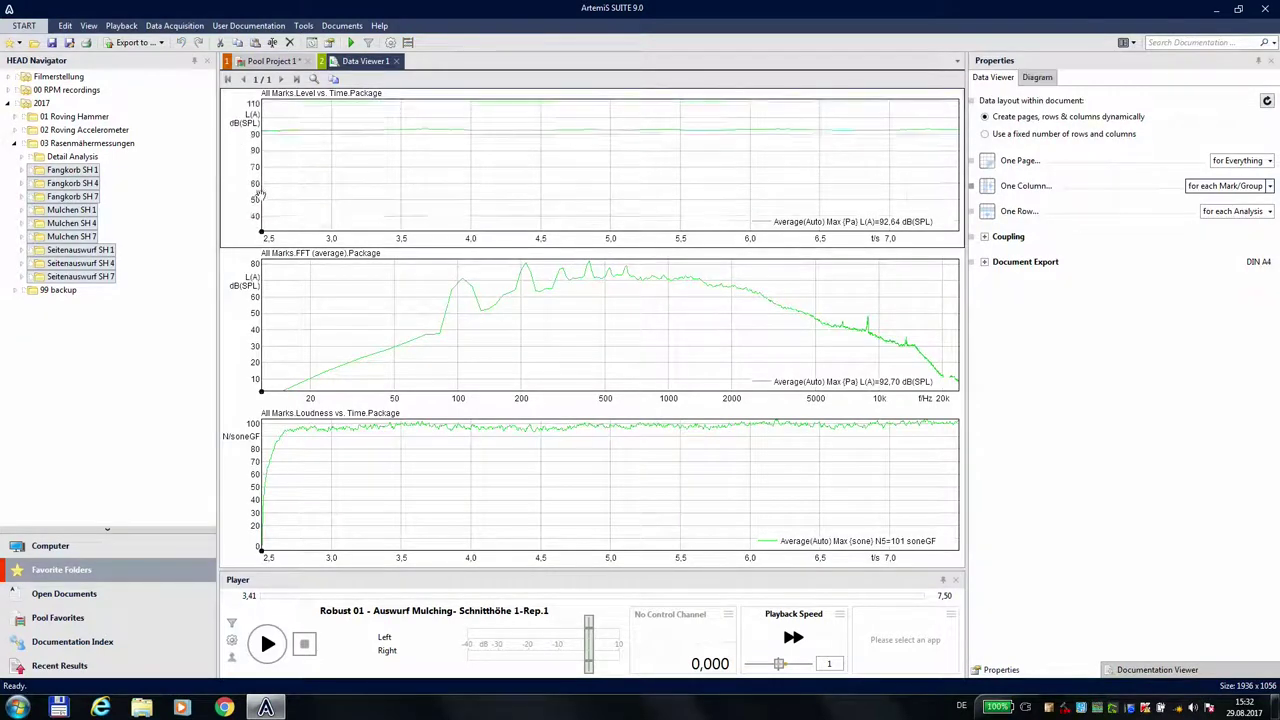
pyautogui.click(255, 320)
pyautogui.scroll(1, 256, 312)
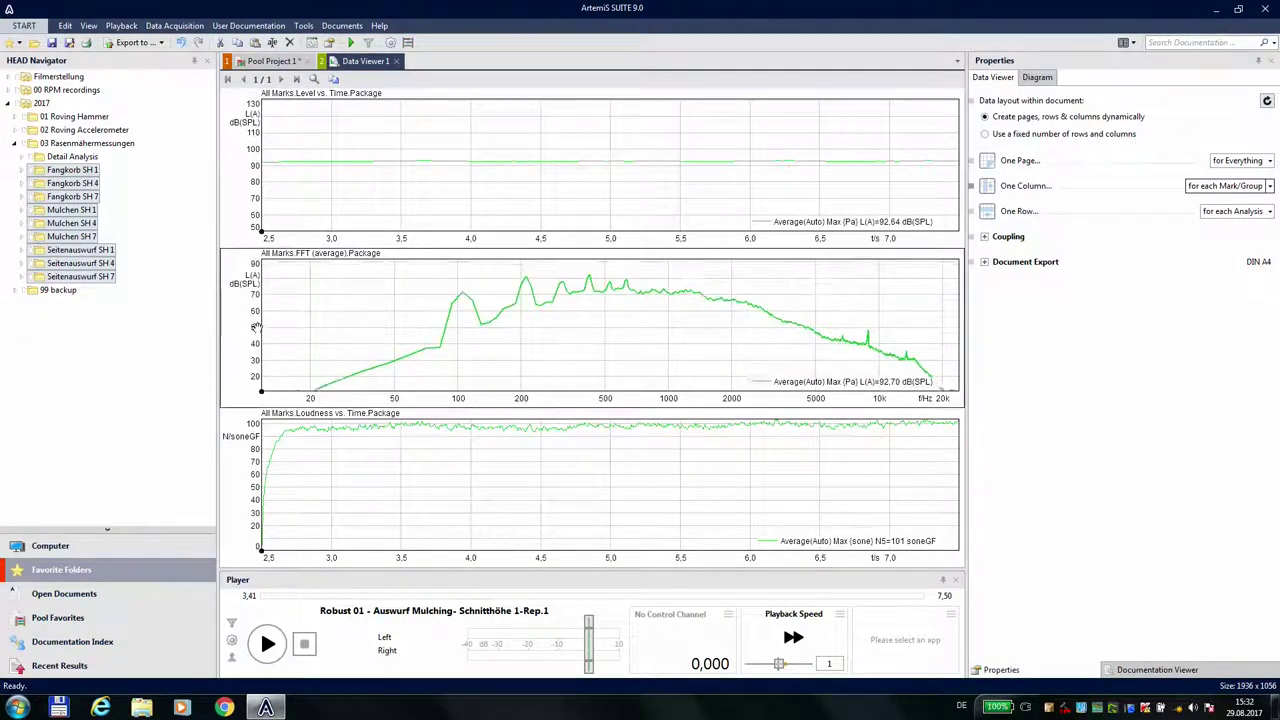
# Return to the pool project, activate the three Mulchen SH 4 recordings as additional sources and calculate the results.
pyautogui.click(272, 62)
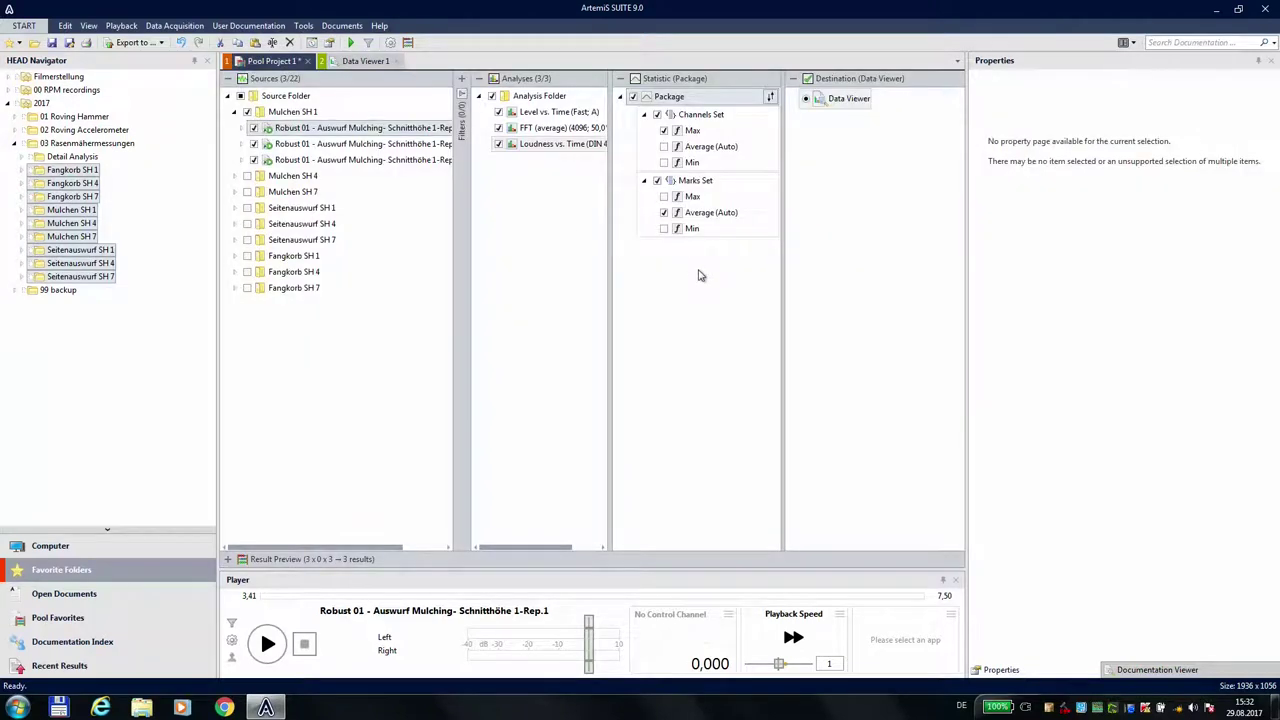
pyautogui.click(234, 176)
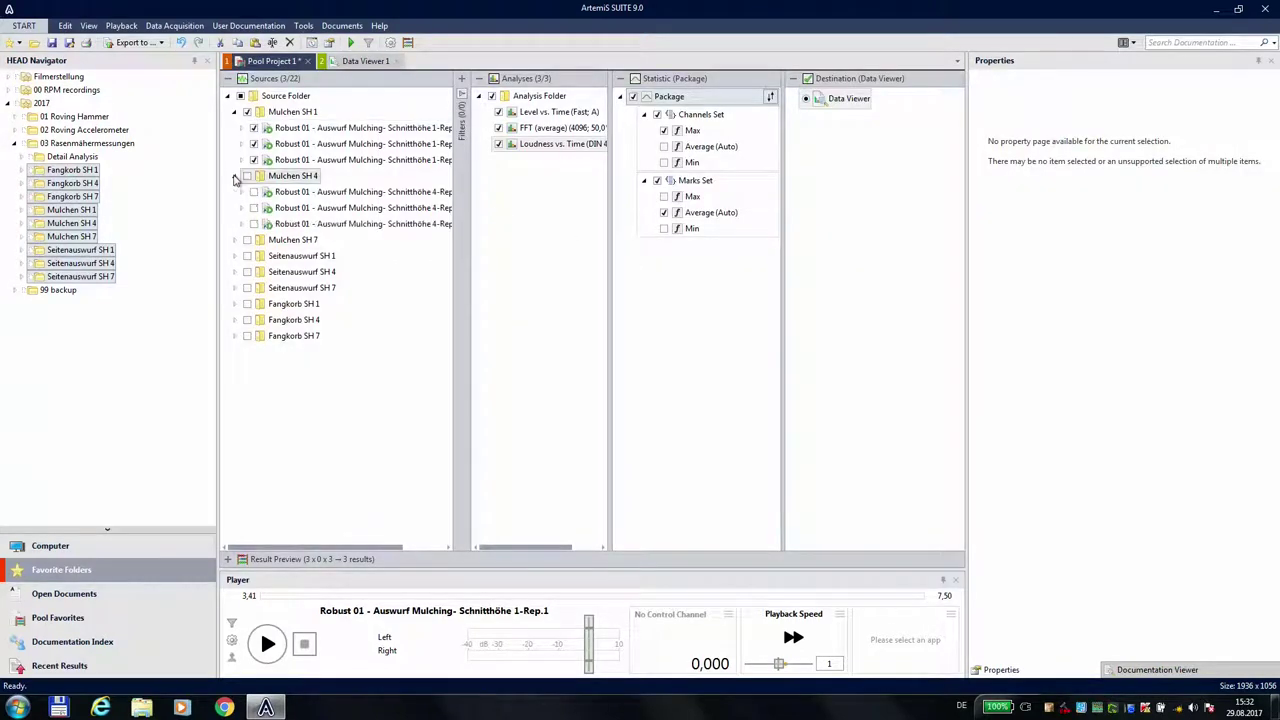
pyautogui.click(254, 192)
pyautogui.click(254, 208)
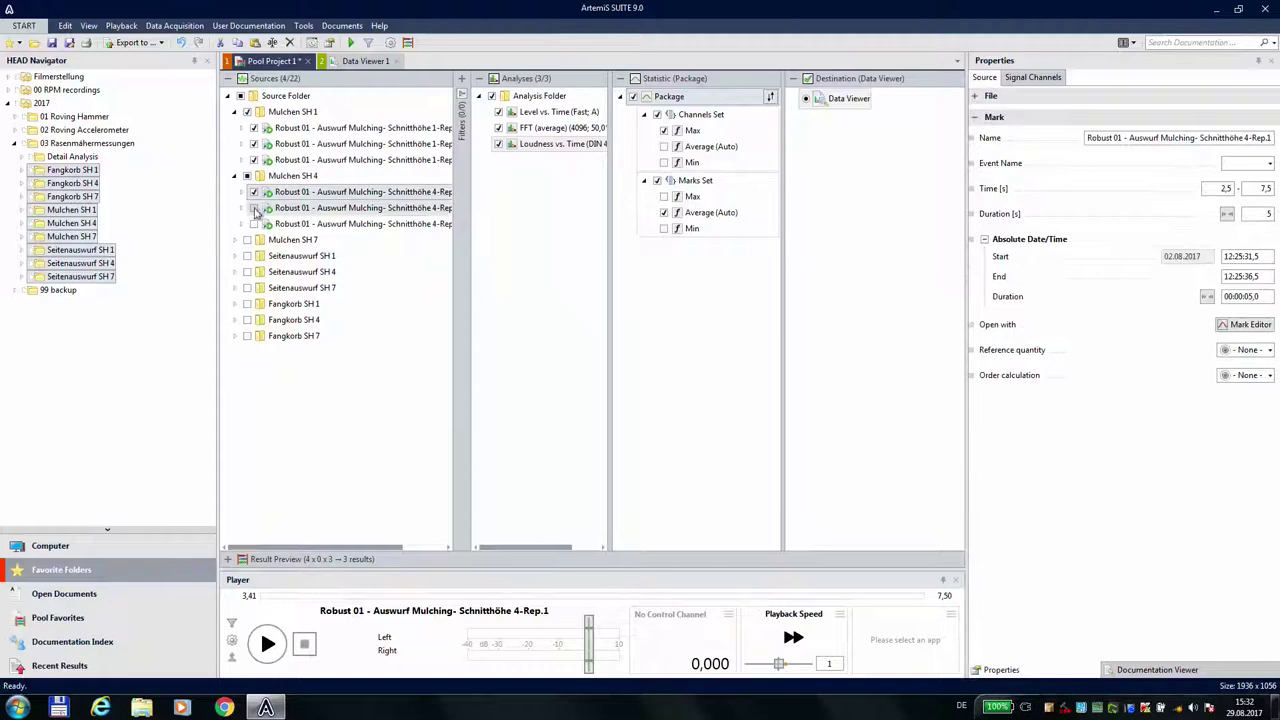
pyautogui.click(254, 224)
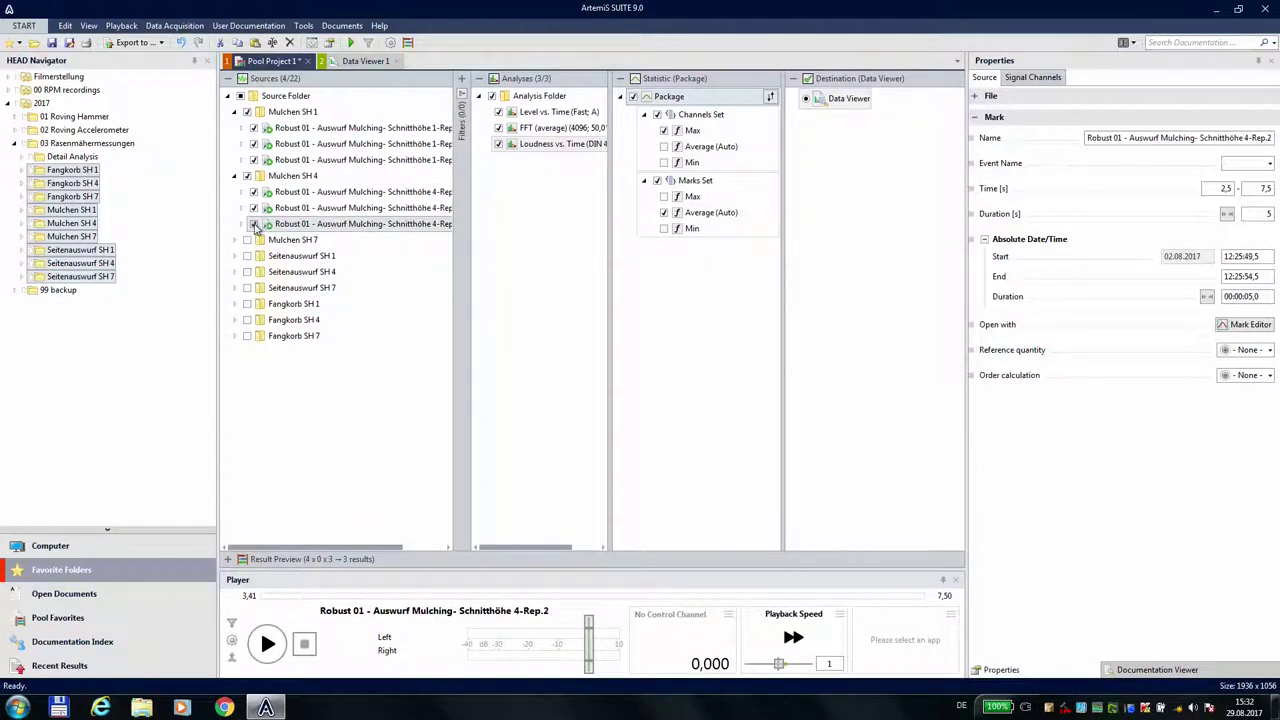
pyautogui.click(409, 44)
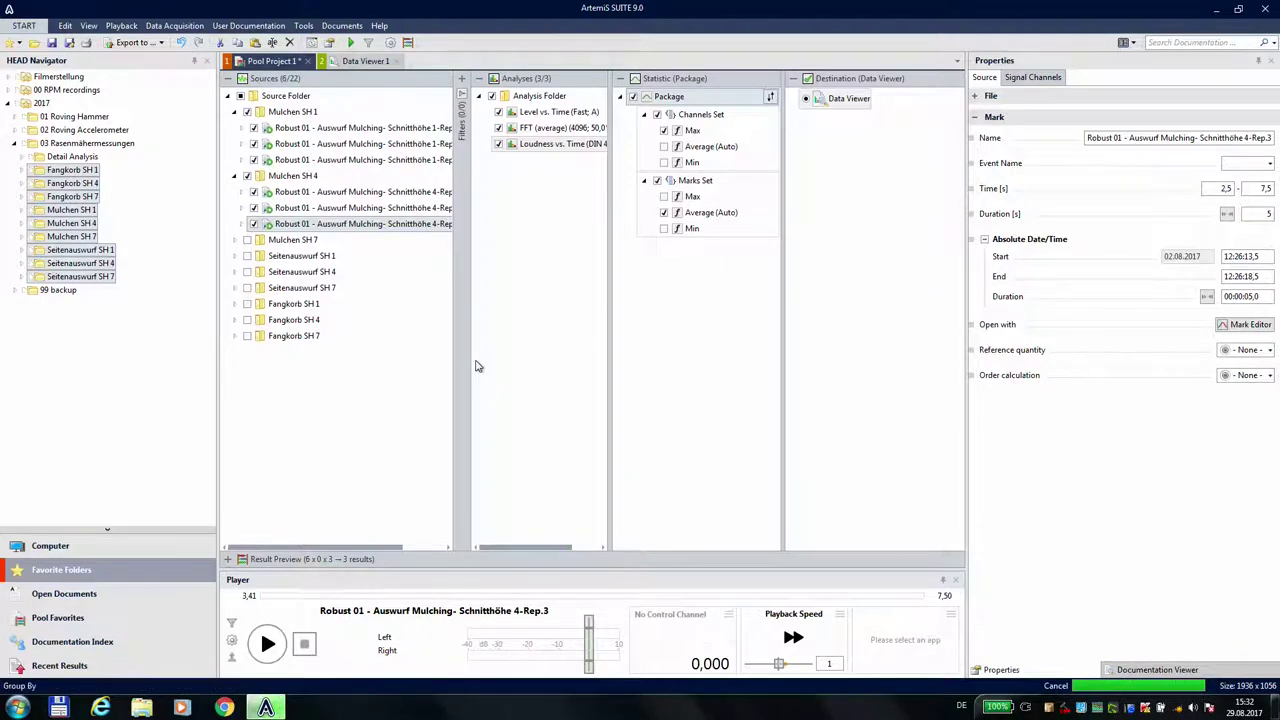
pyautogui.click(270, 150)
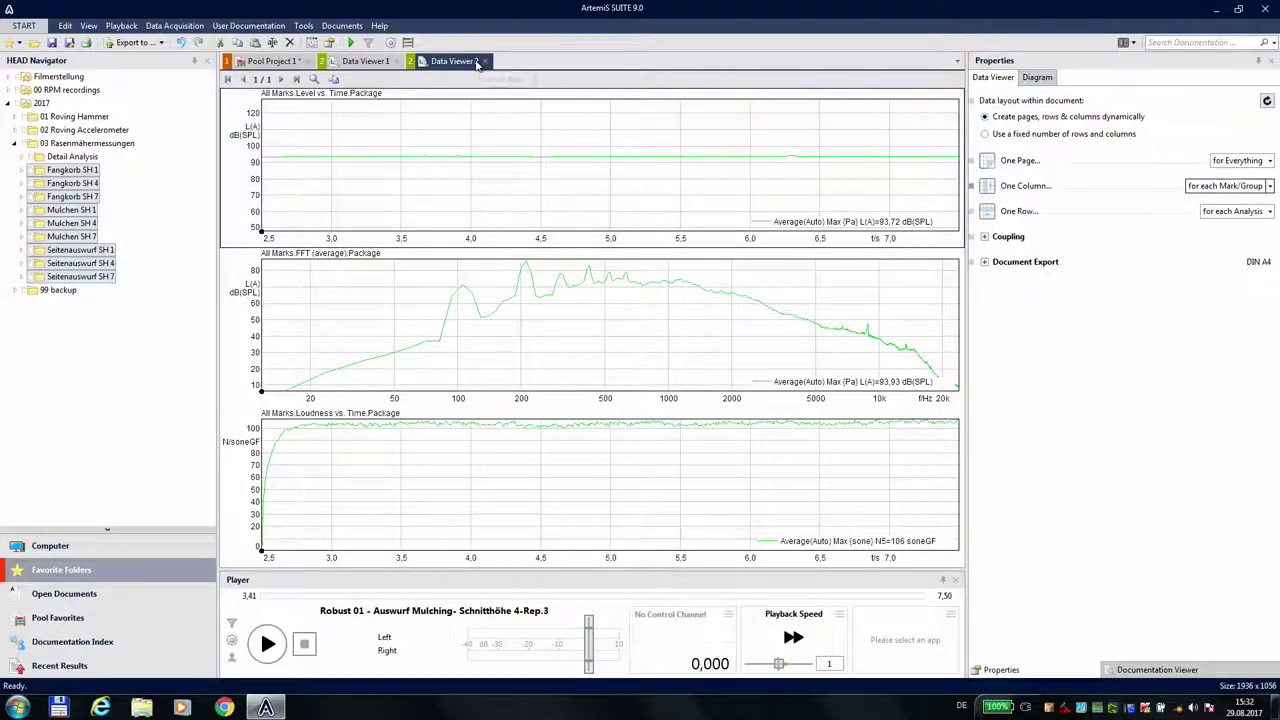
# Close both Data Viewers, then group the Marks Set by number of marks with 3 per group and calculate the results.
pyautogui.click(484, 61)
pyautogui.click(394, 61)
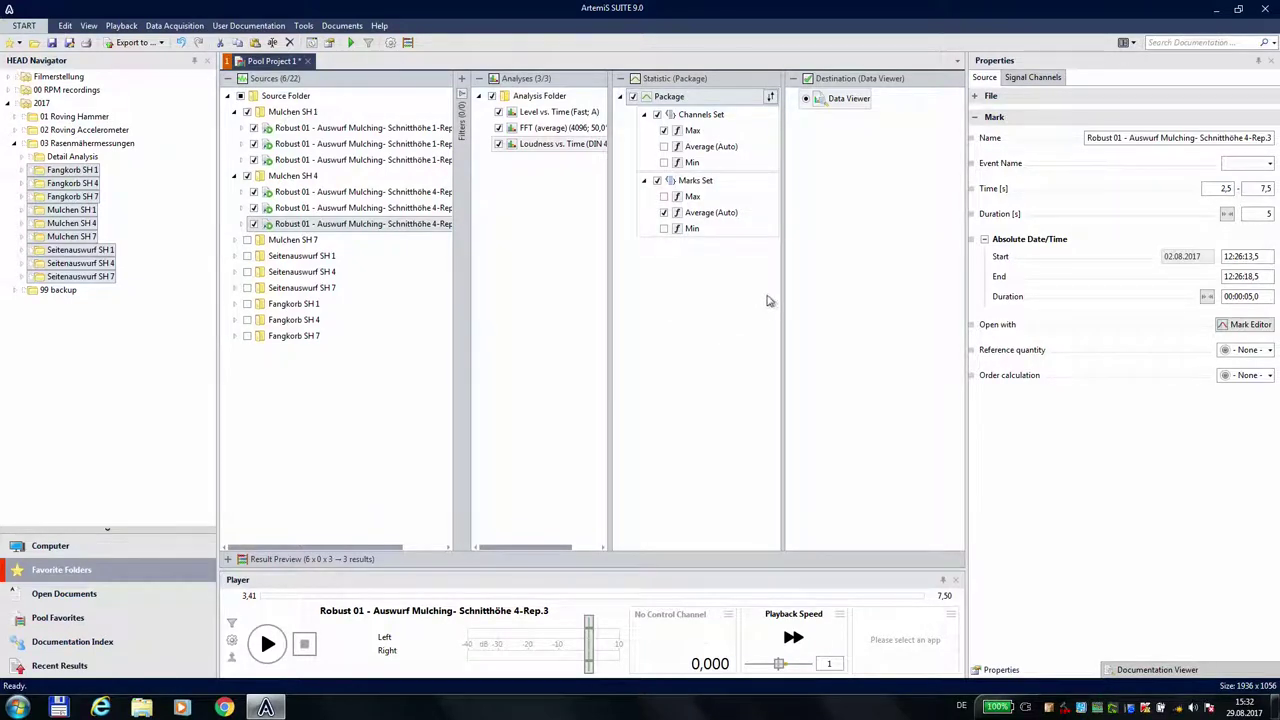
pyautogui.click(708, 183)
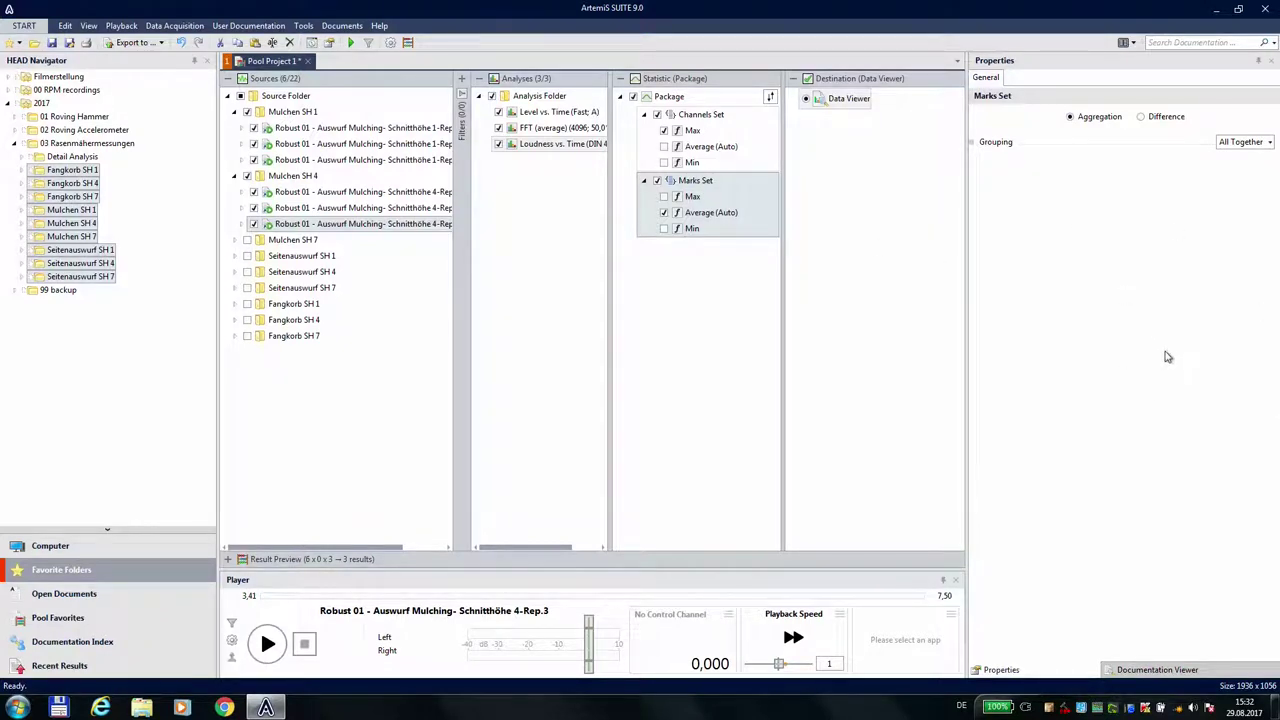
pyautogui.click(1271, 142)
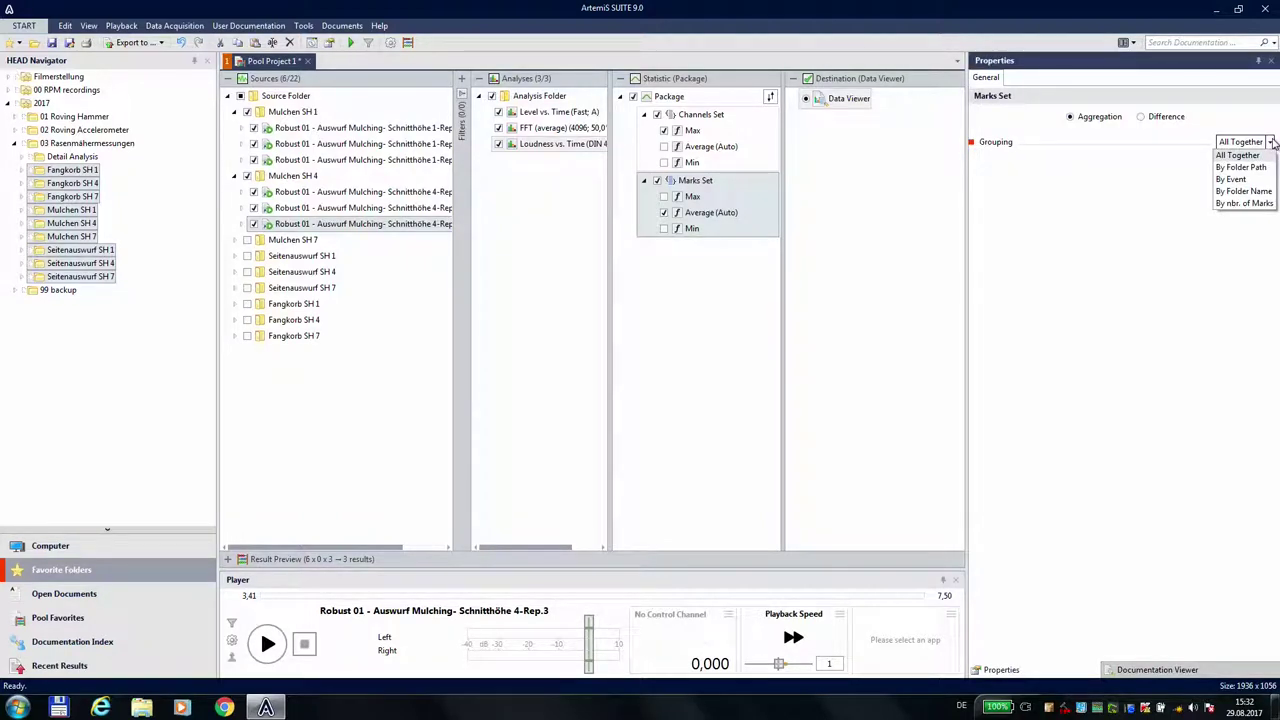
pyautogui.click(1240, 204)
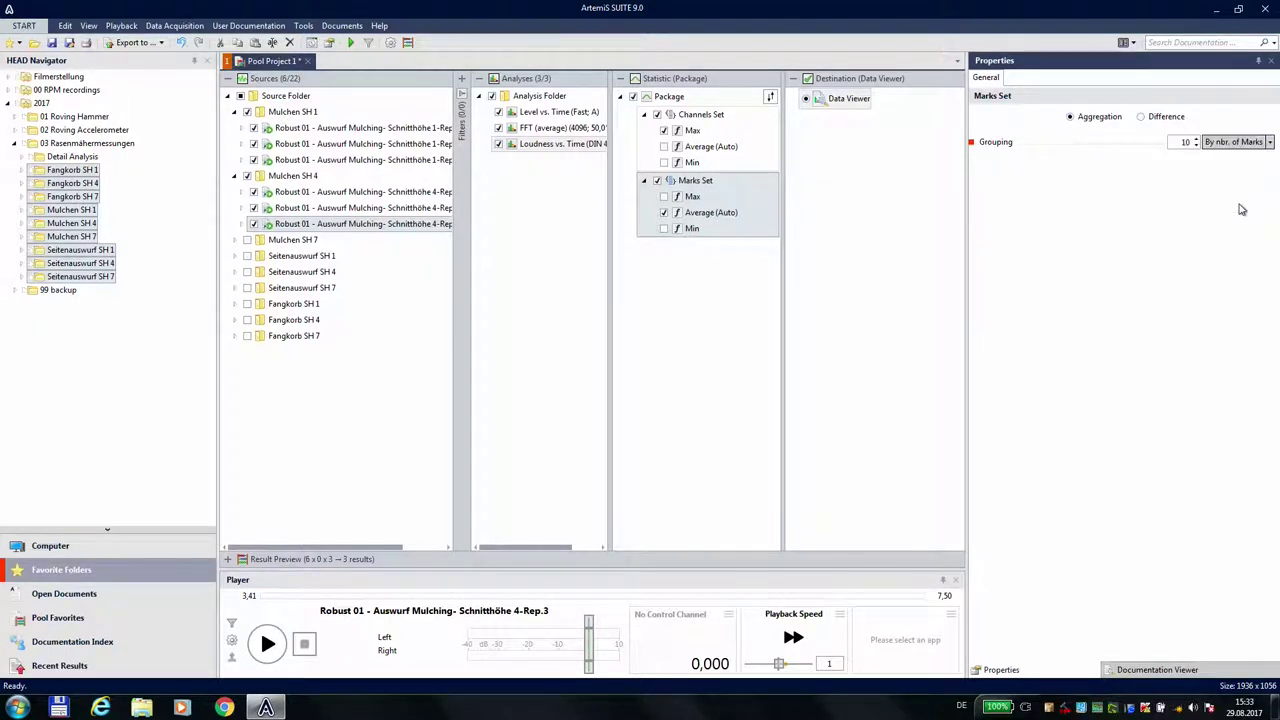
pyautogui.click(1225, 141)
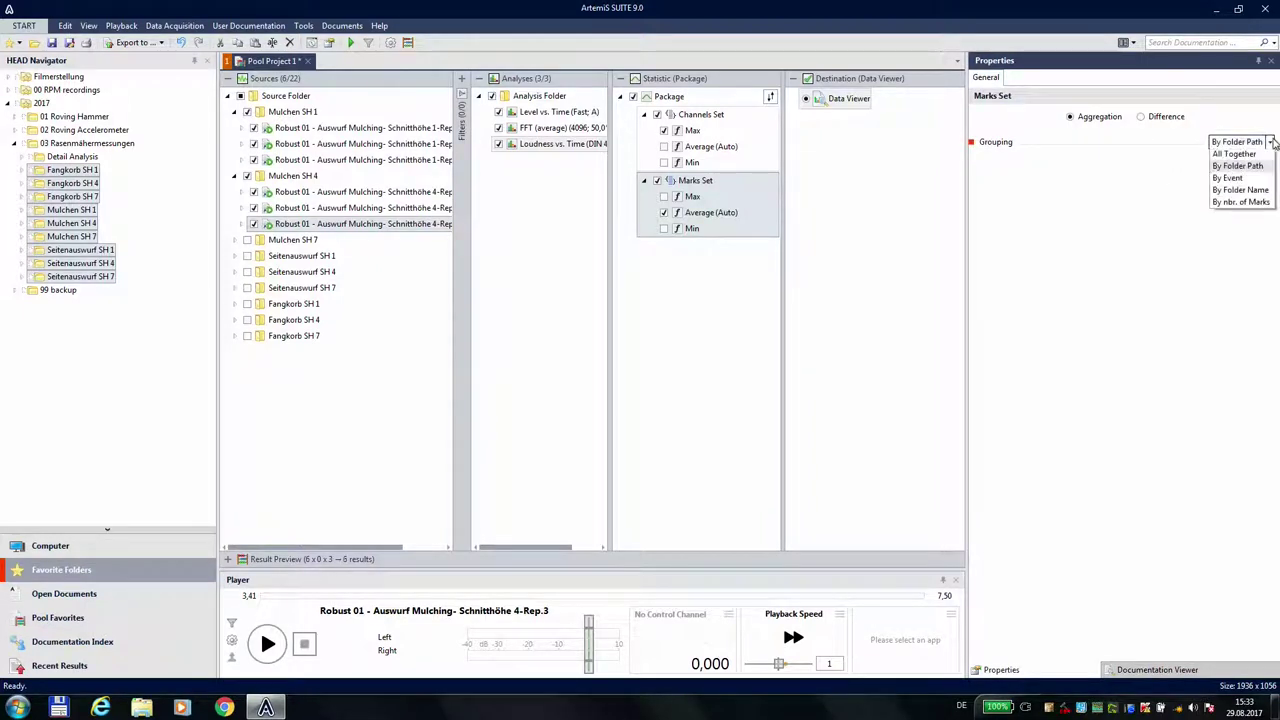
pyautogui.click(1238, 205)
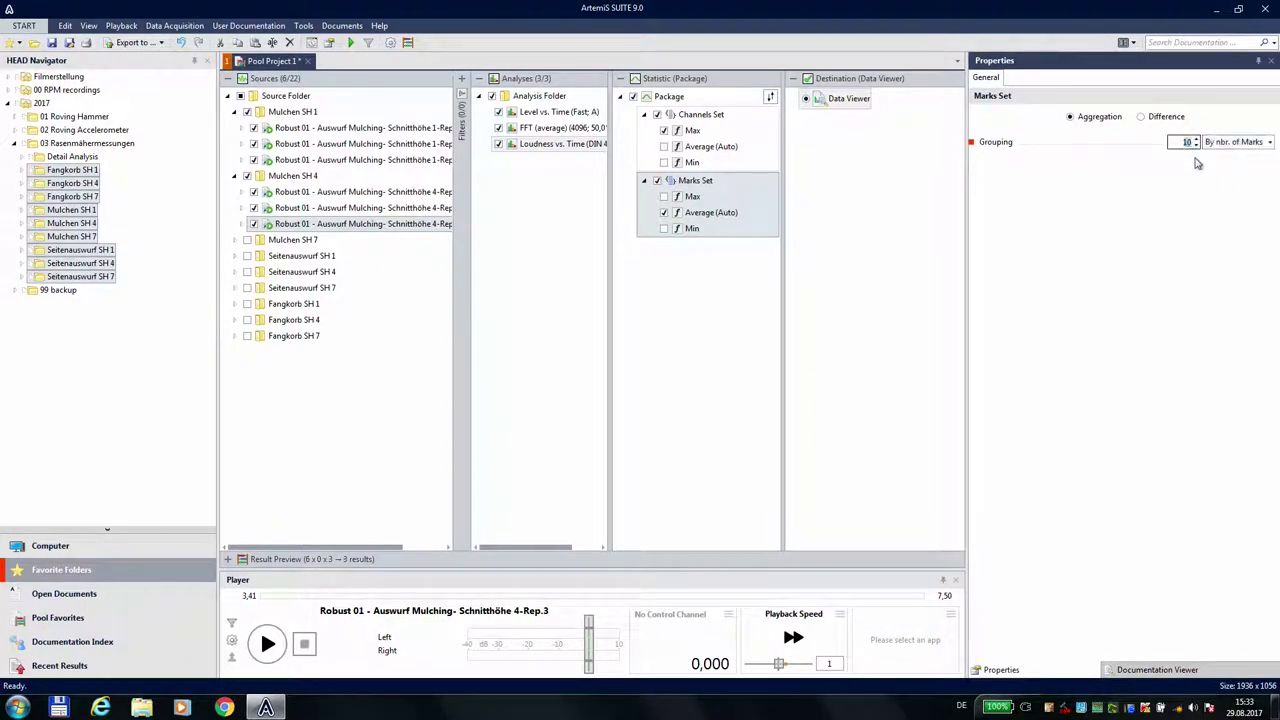
pyautogui.write('3')
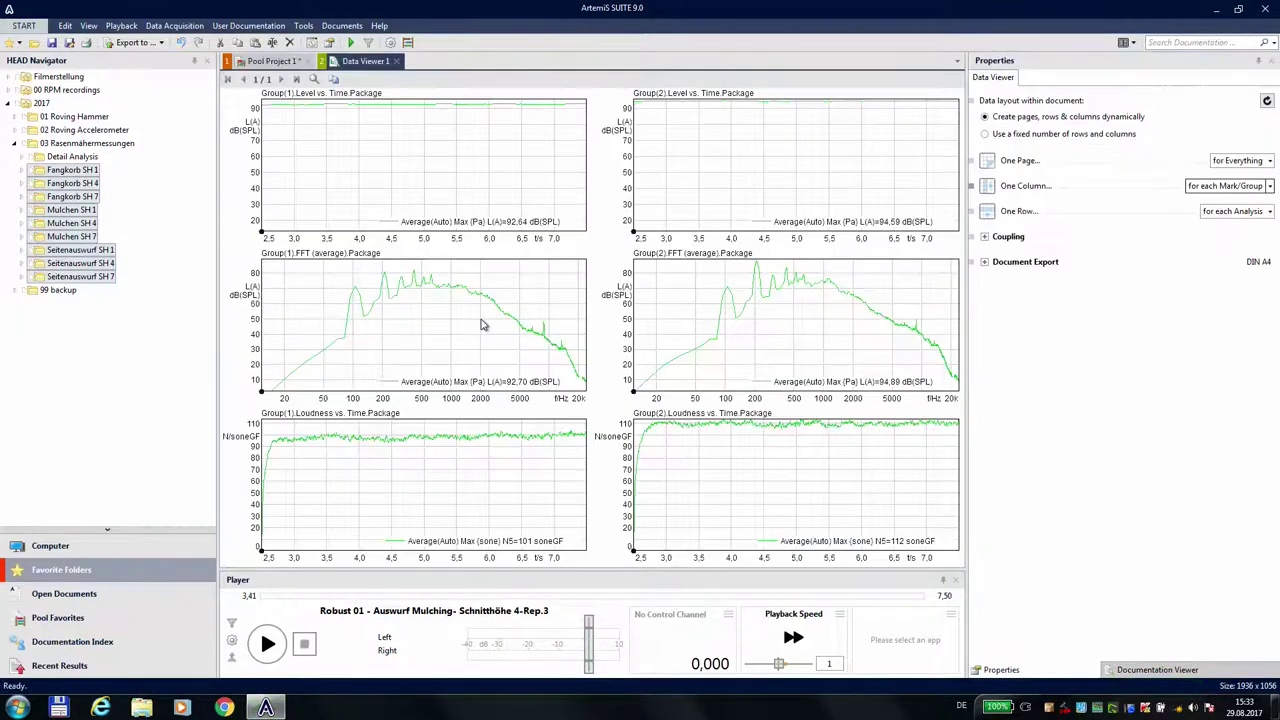
# Shift the level axis of the Level vs. Time diagrams to reach about 115 dB.
pyautogui.click(254, 145)
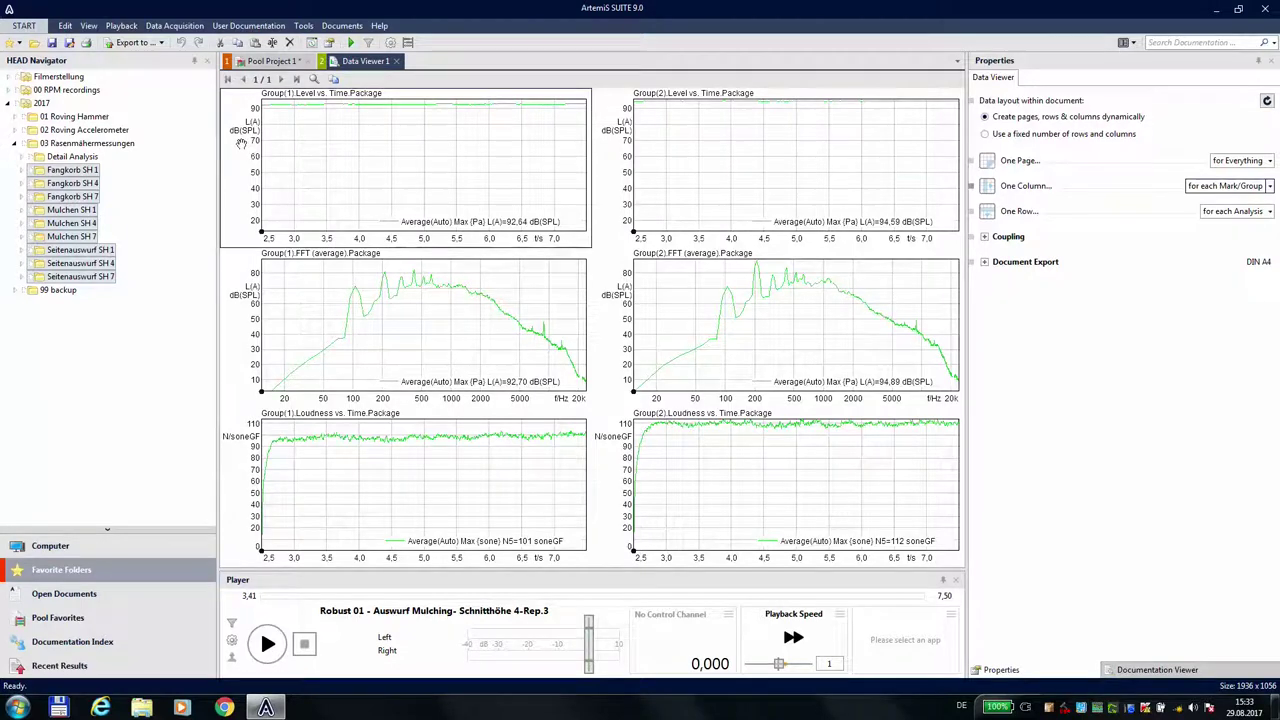
pyautogui.moveTo(248, 150); pyautogui.dragTo(246, 176)
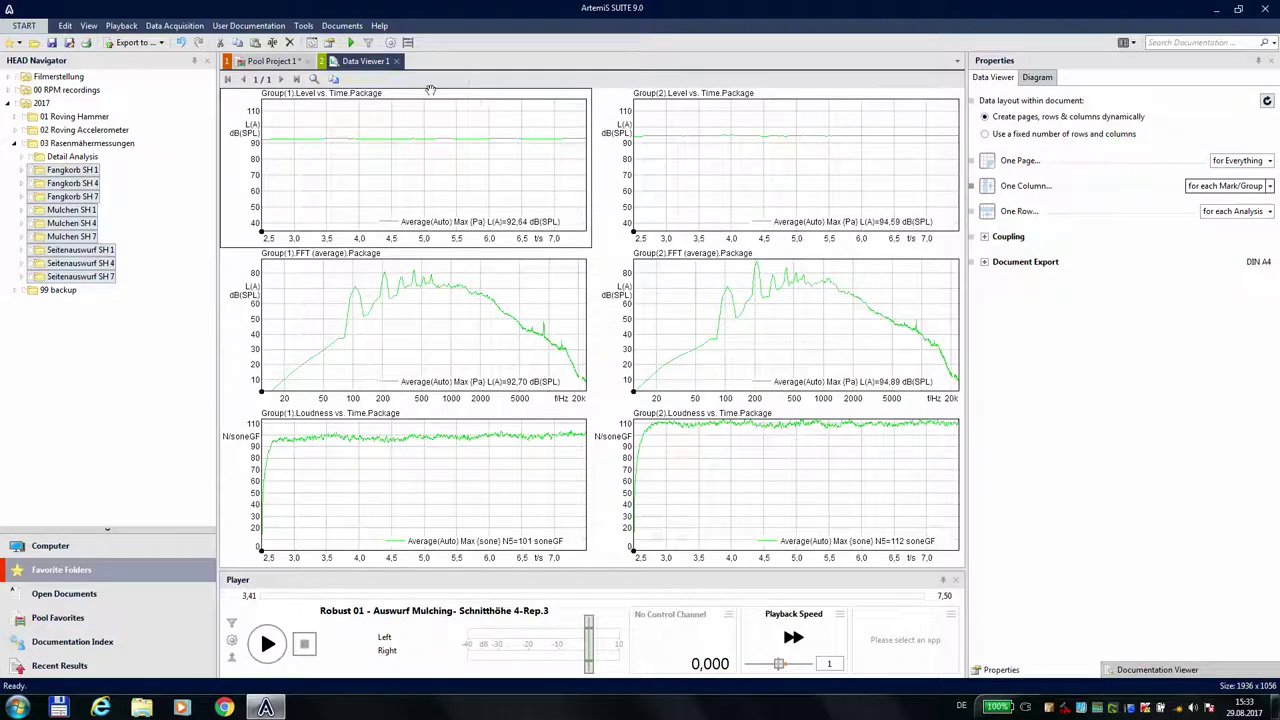
# Expand the source folders from Mulchen SH 7 to Fangkorb SH 7 in the pool project to examine how many repetitions each contains.
pyautogui.click(268, 61)
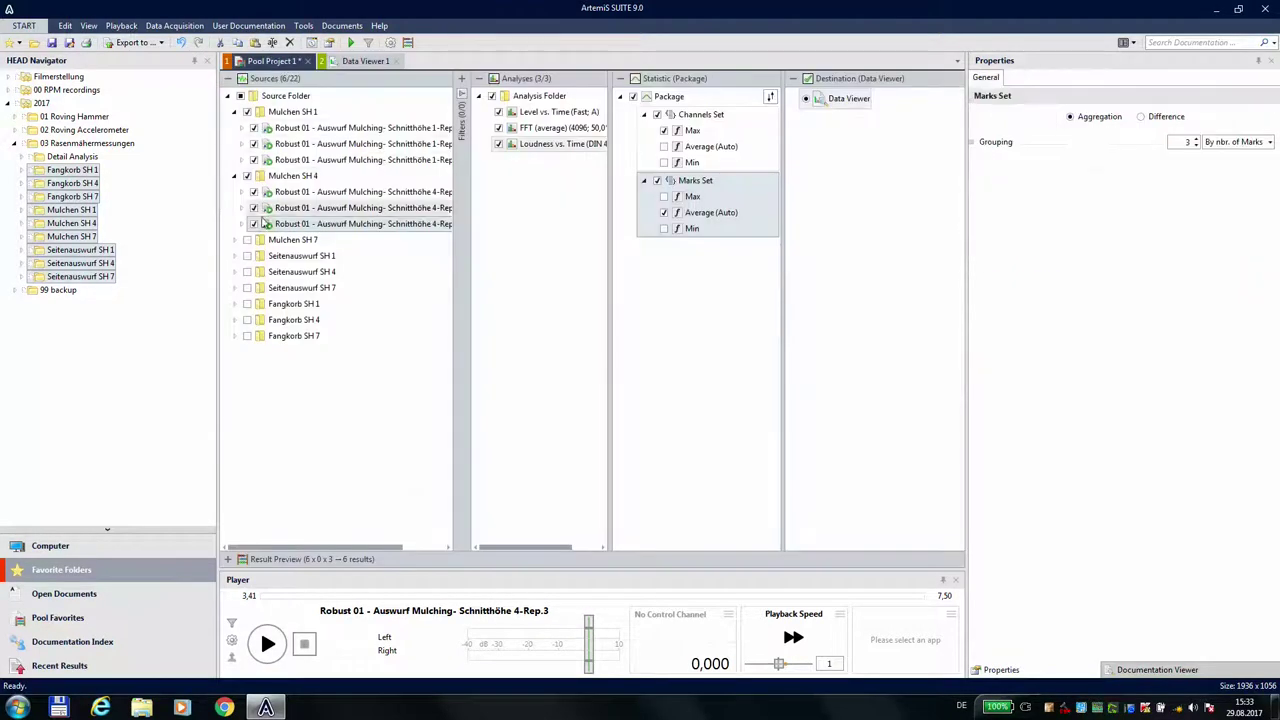
pyautogui.click(234, 240)
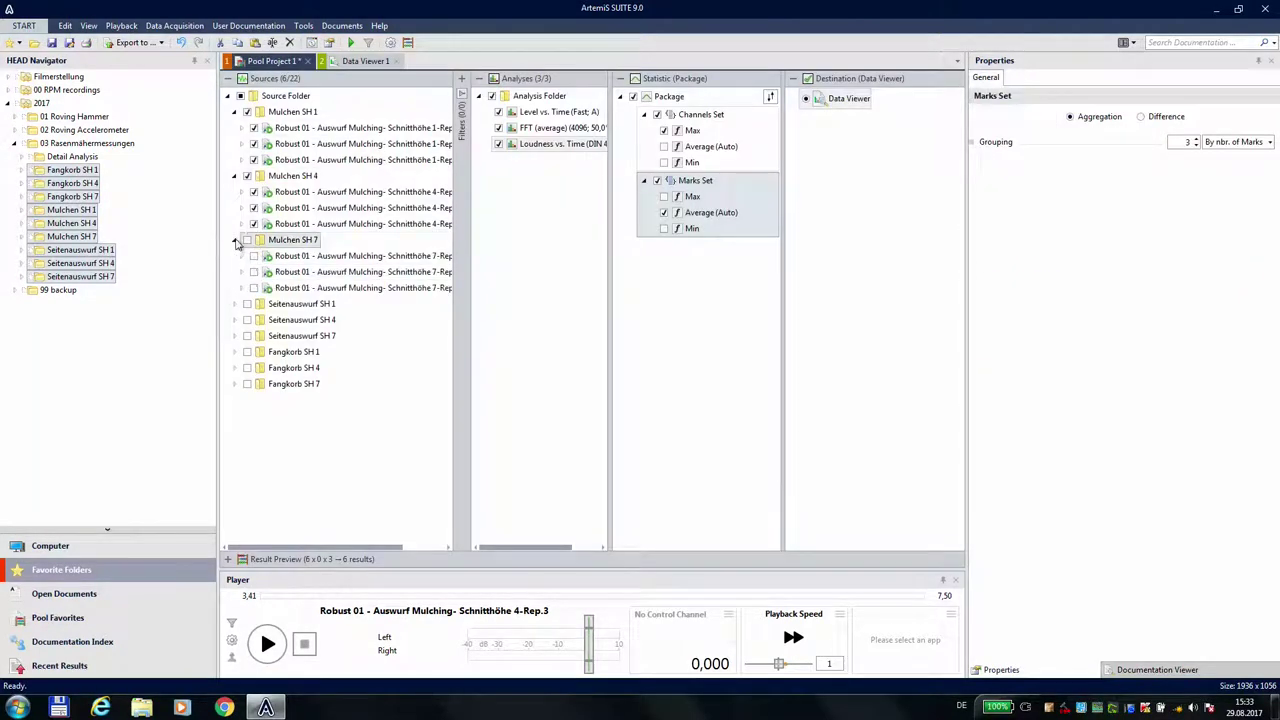
pyautogui.click(235, 304)
pyautogui.click(234, 368)
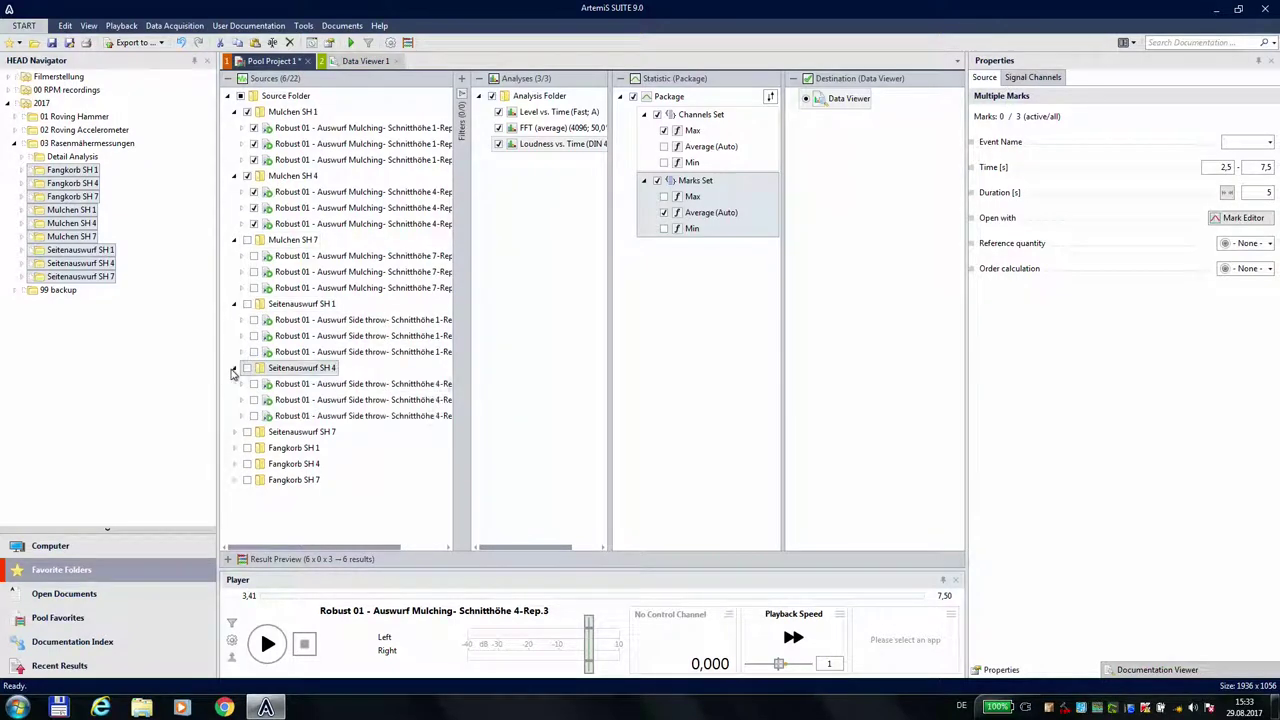
pyautogui.click(234, 432)
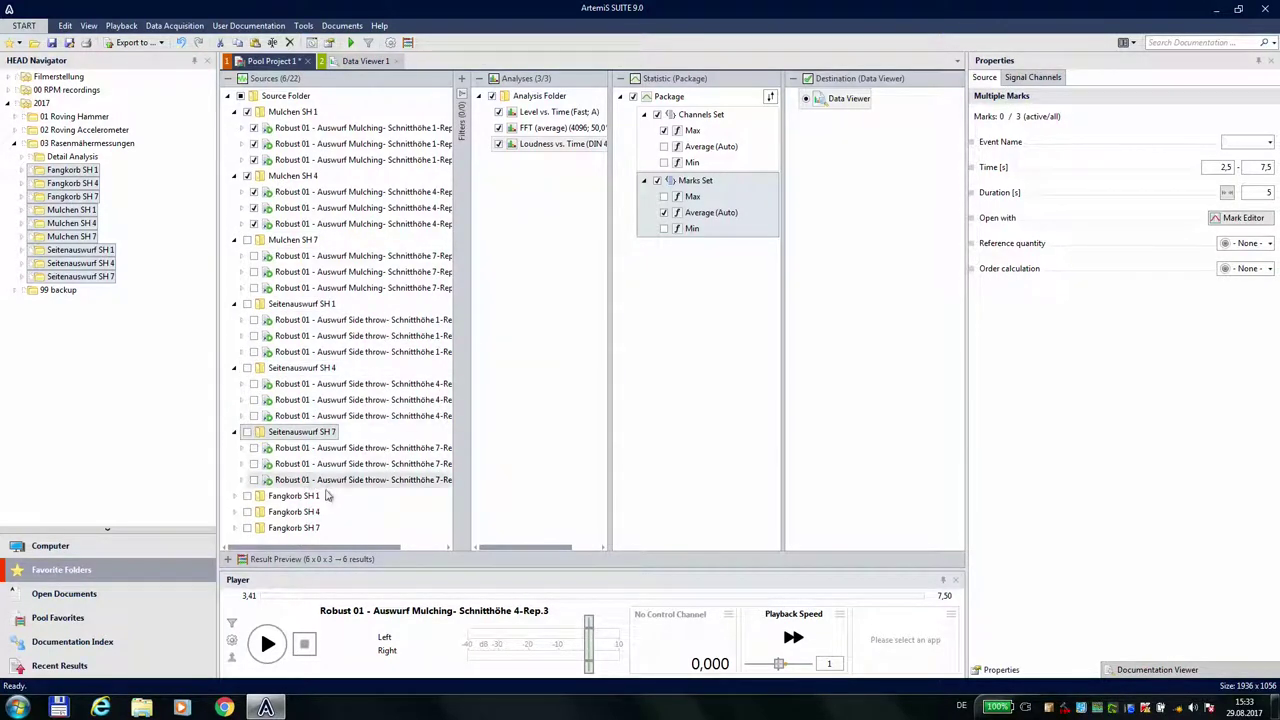
pyautogui.click(234, 496)
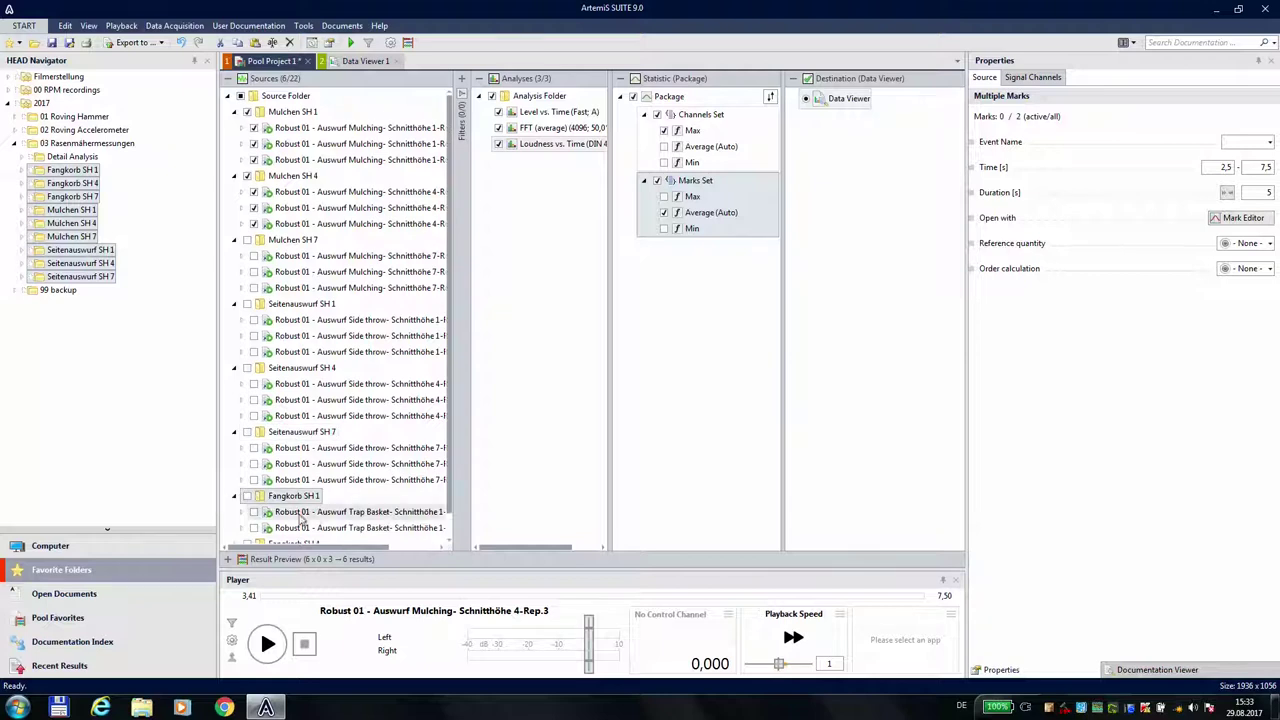
pyautogui.scroll(-1, 410, 503)
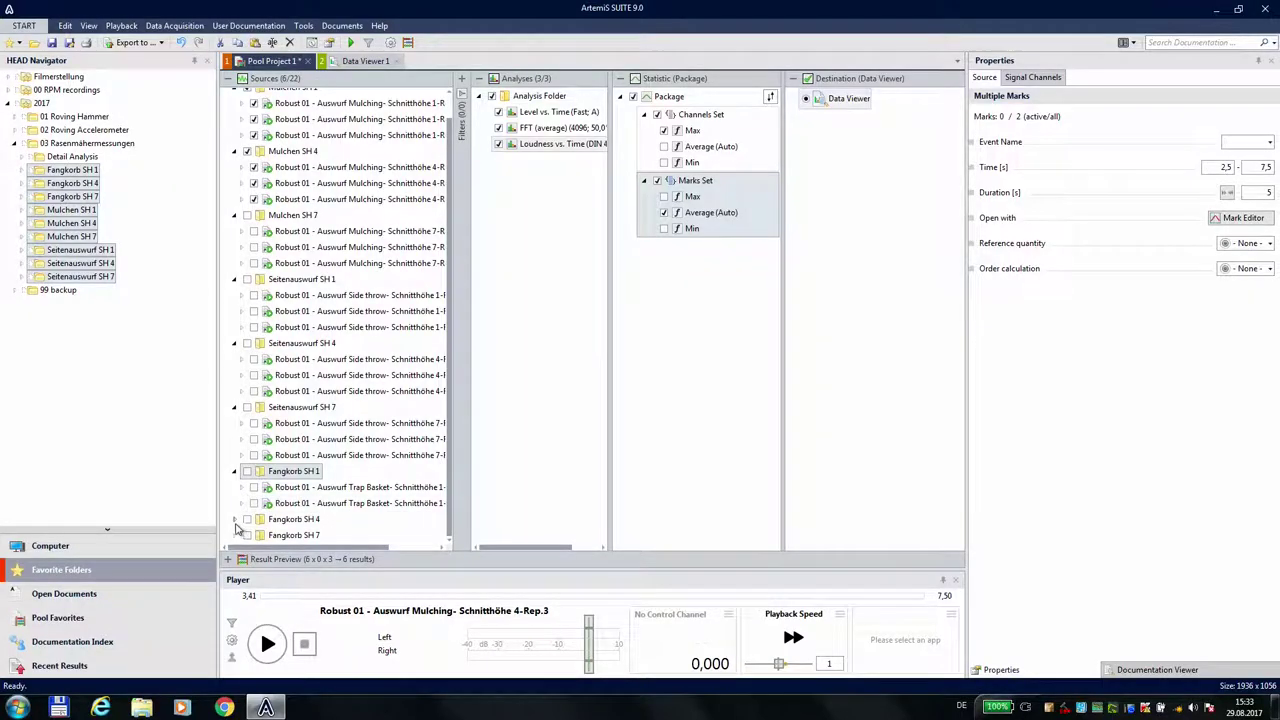
pyautogui.scroll(-1, 451, 527)
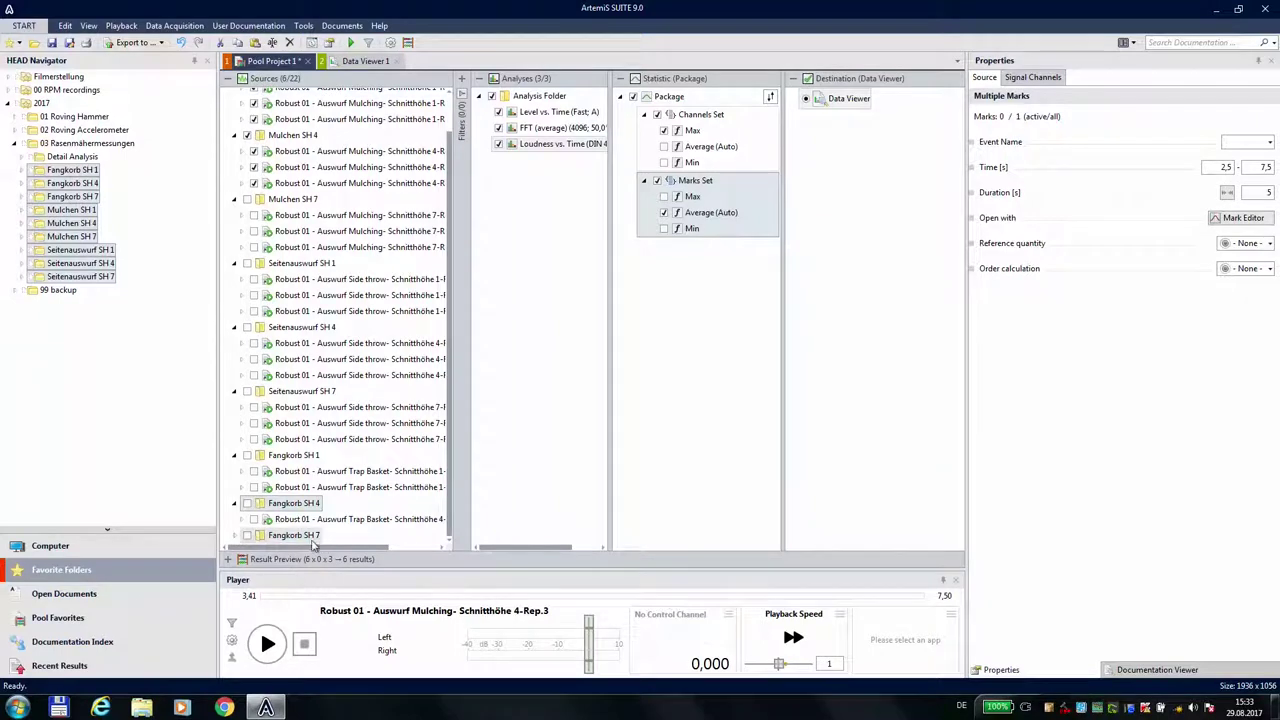
pyautogui.click(241, 538)
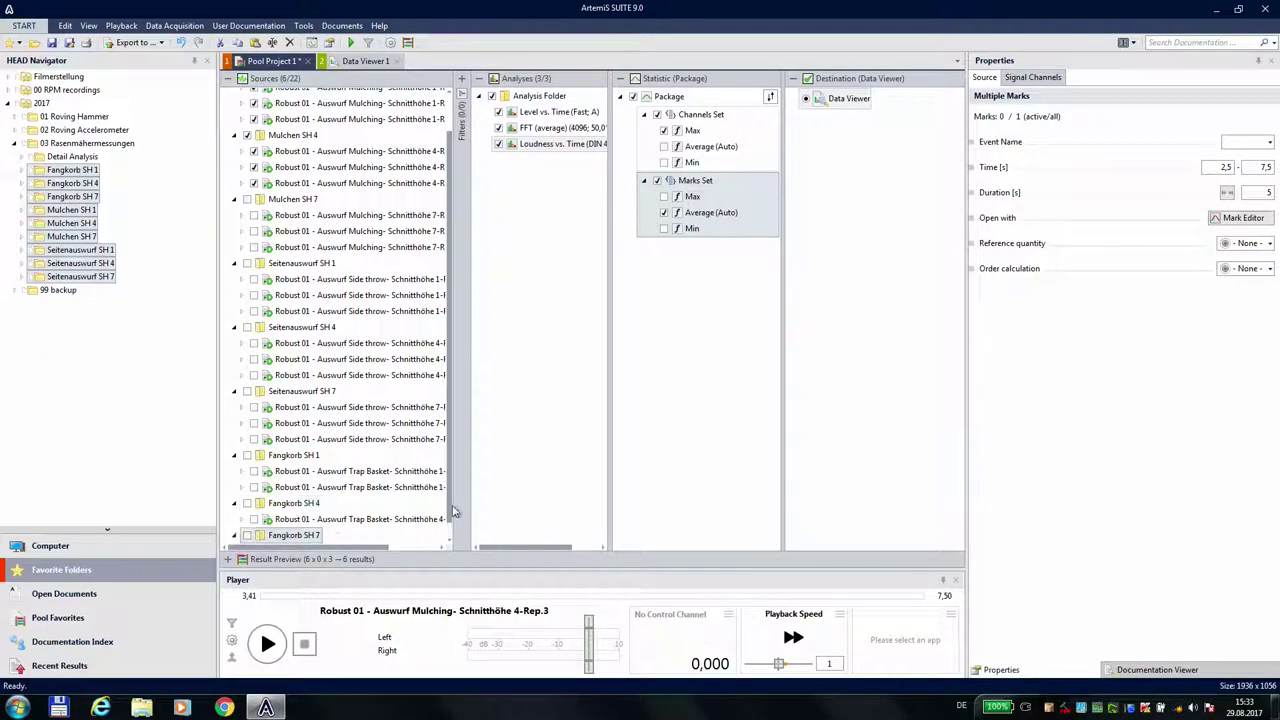
pyautogui.moveTo(453, 512); pyautogui.dragTo(452, 537)
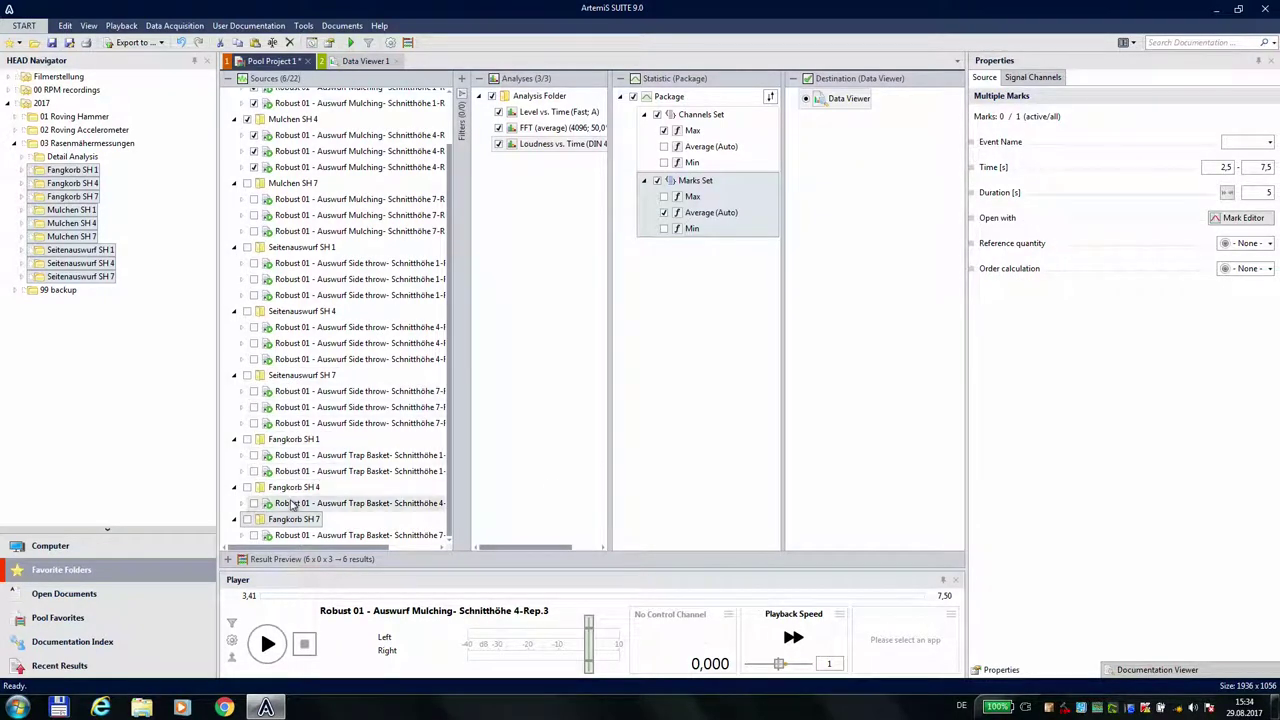
# Collapse the source folders from Fangkorb SH 7 up to Mulchen SH 7, then expand only Fangkorb SH 7 to check its recordings.
pyautogui.click(234, 519)
pyautogui.click(234, 504)
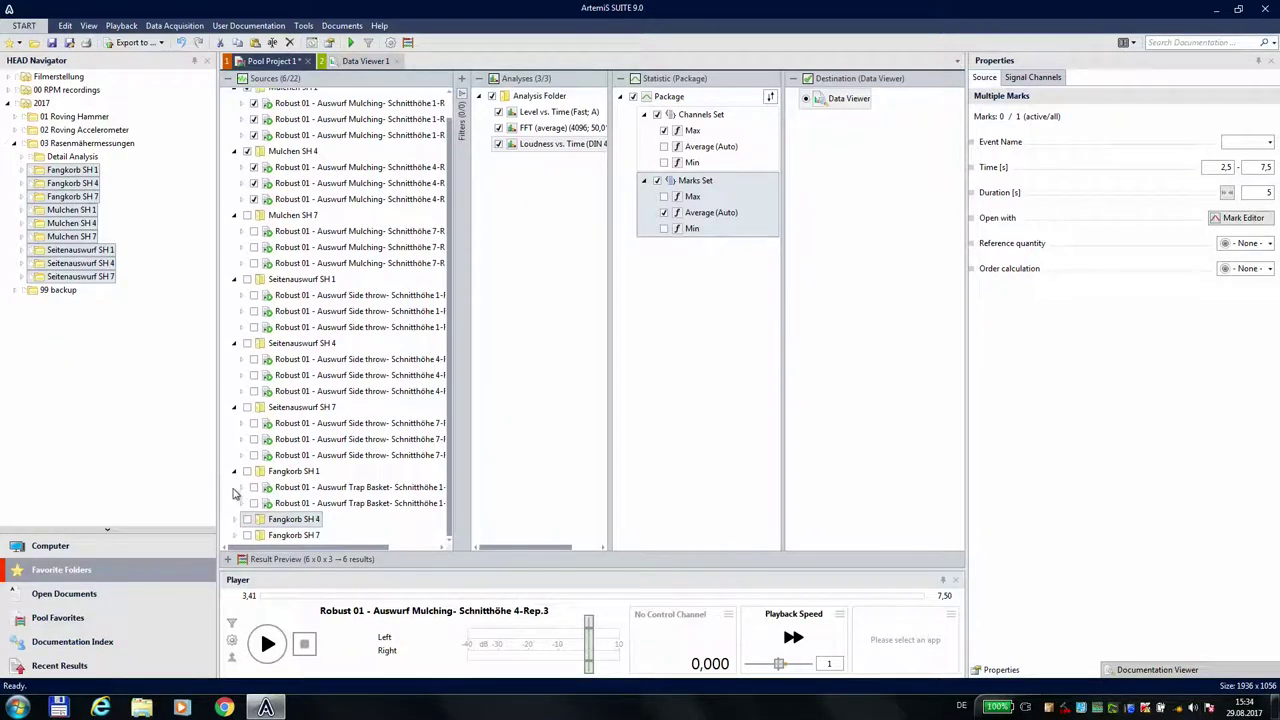
pyautogui.click(234, 471)
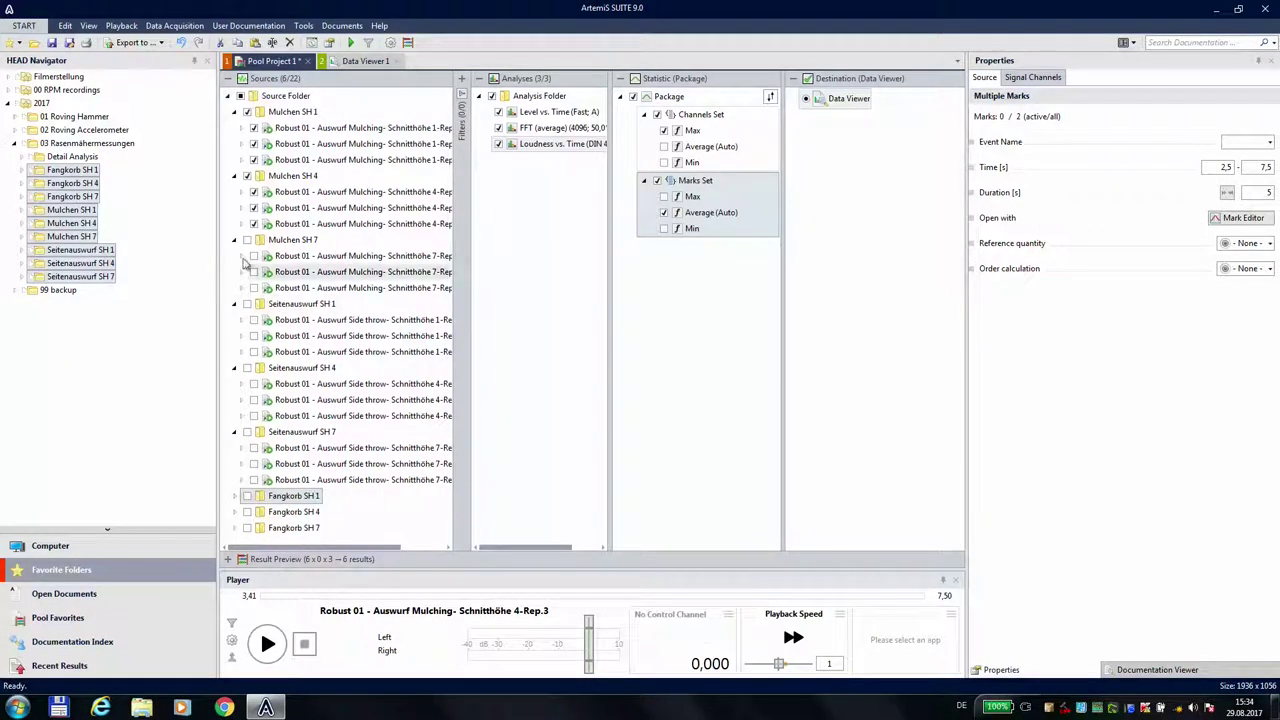
pyautogui.click(234, 431)
pyautogui.click(234, 367)
pyautogui.click(234, 303)
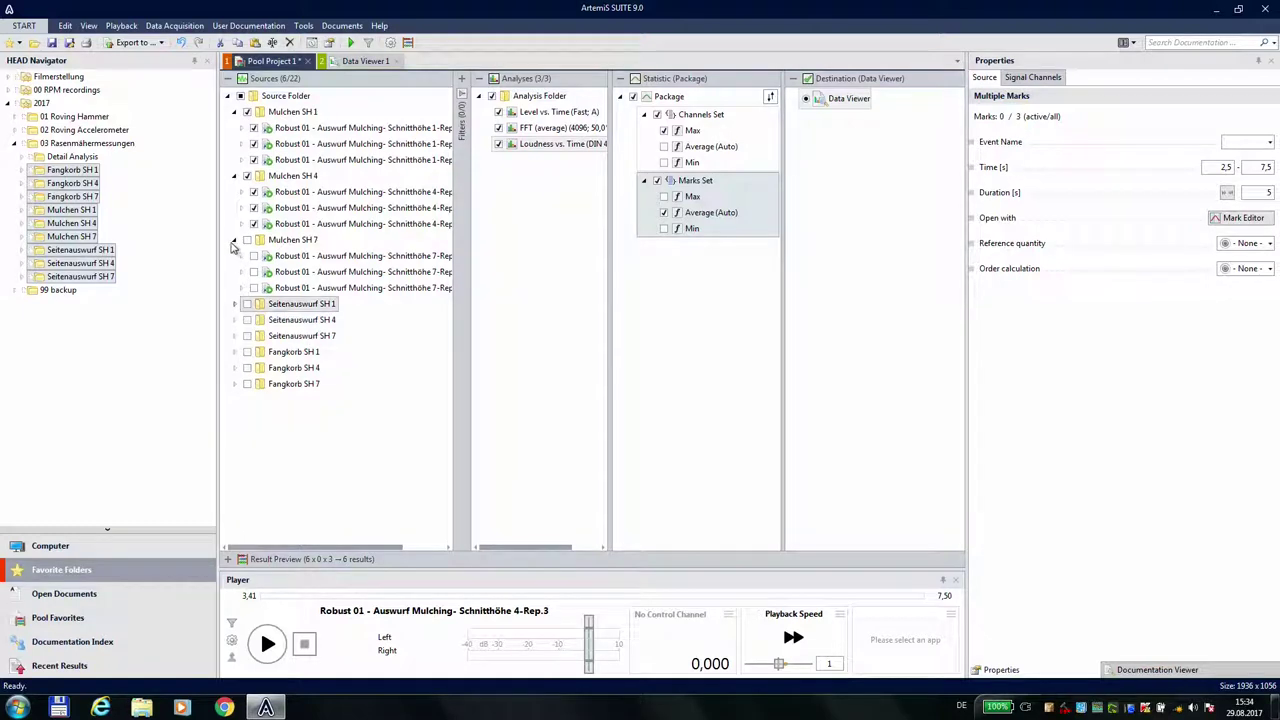
pyautogui.click(234, 239)
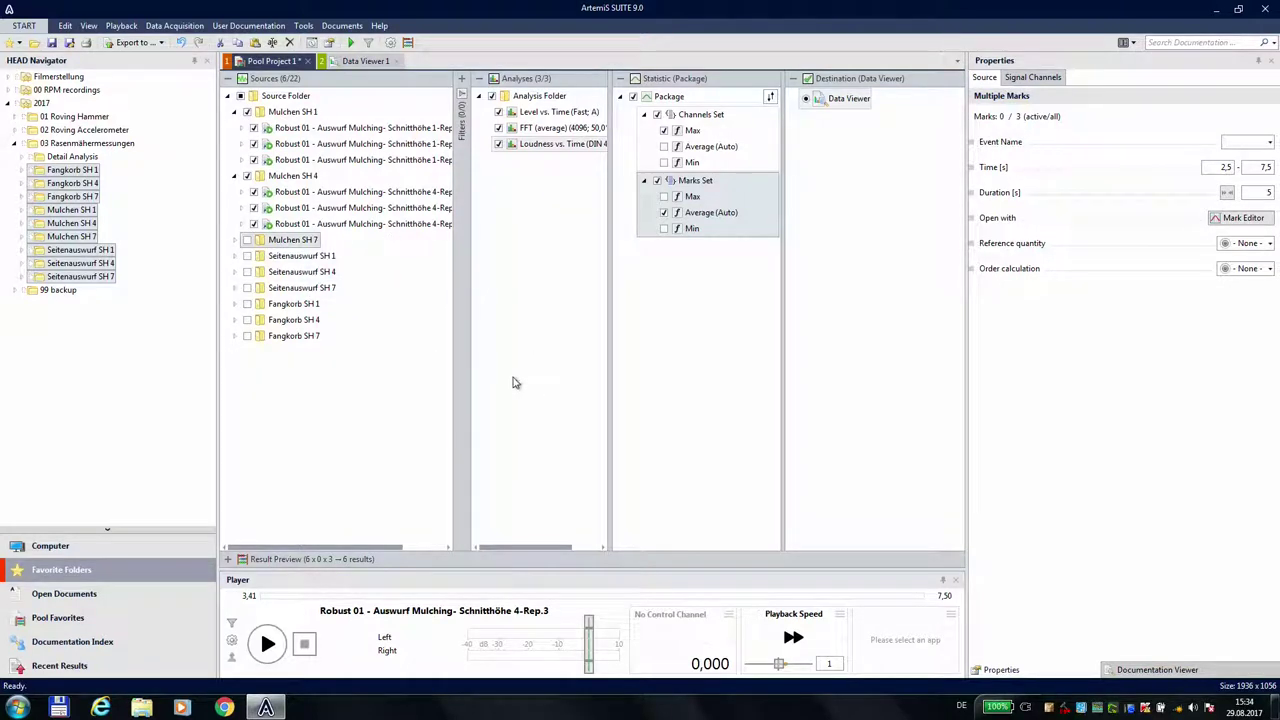
pyautogui.click(234, 336)
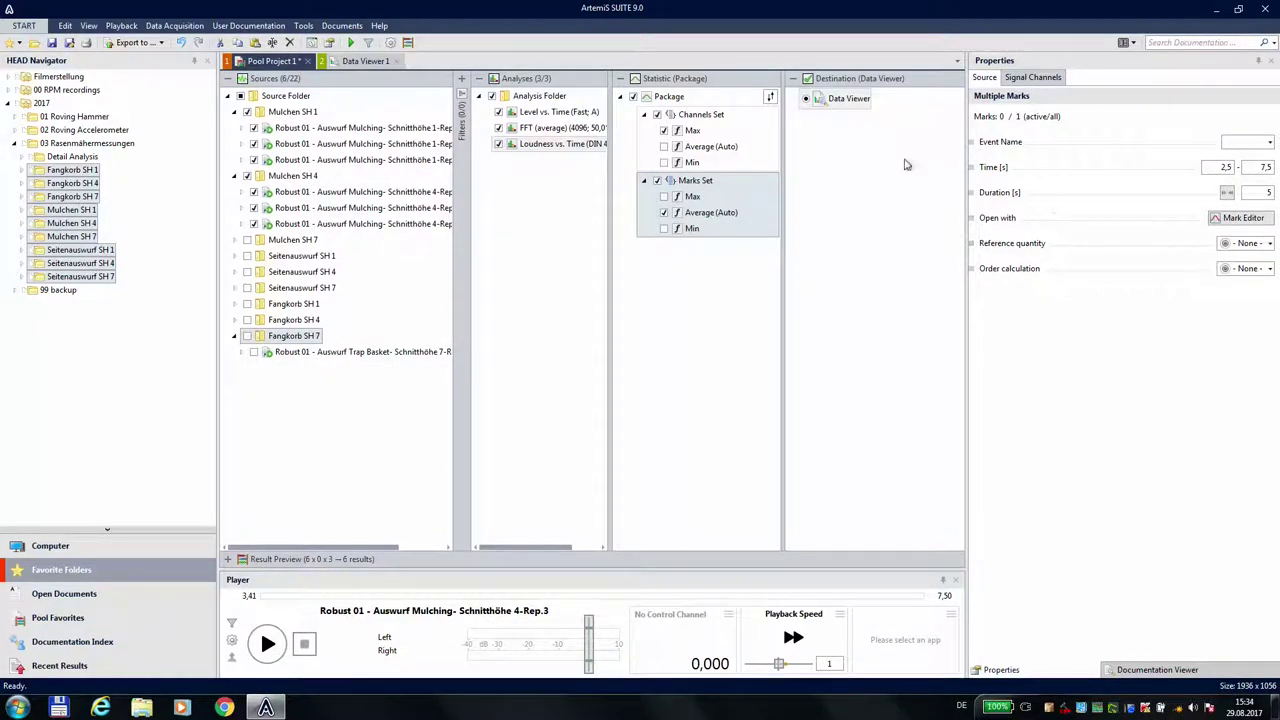
# Set the Marks Set grouping to By Folder Name.
pyautogui.click(705, 188)
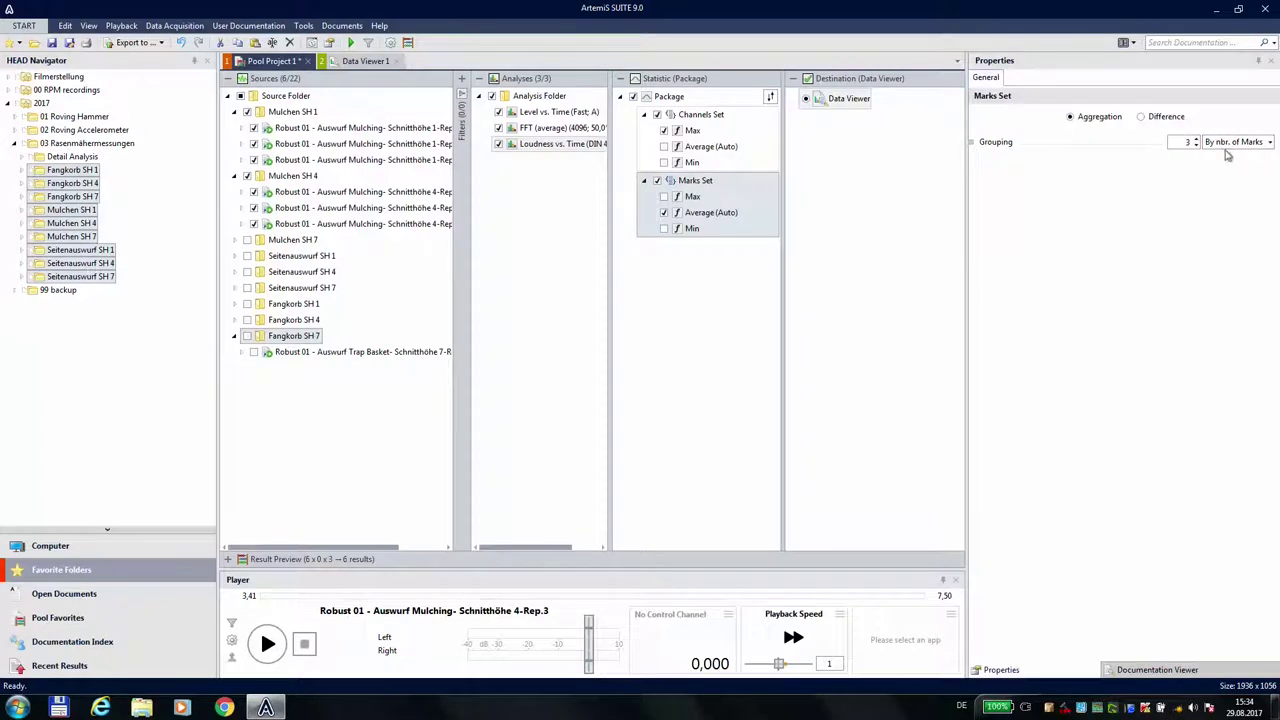
pyautogui.click(1271, 143)
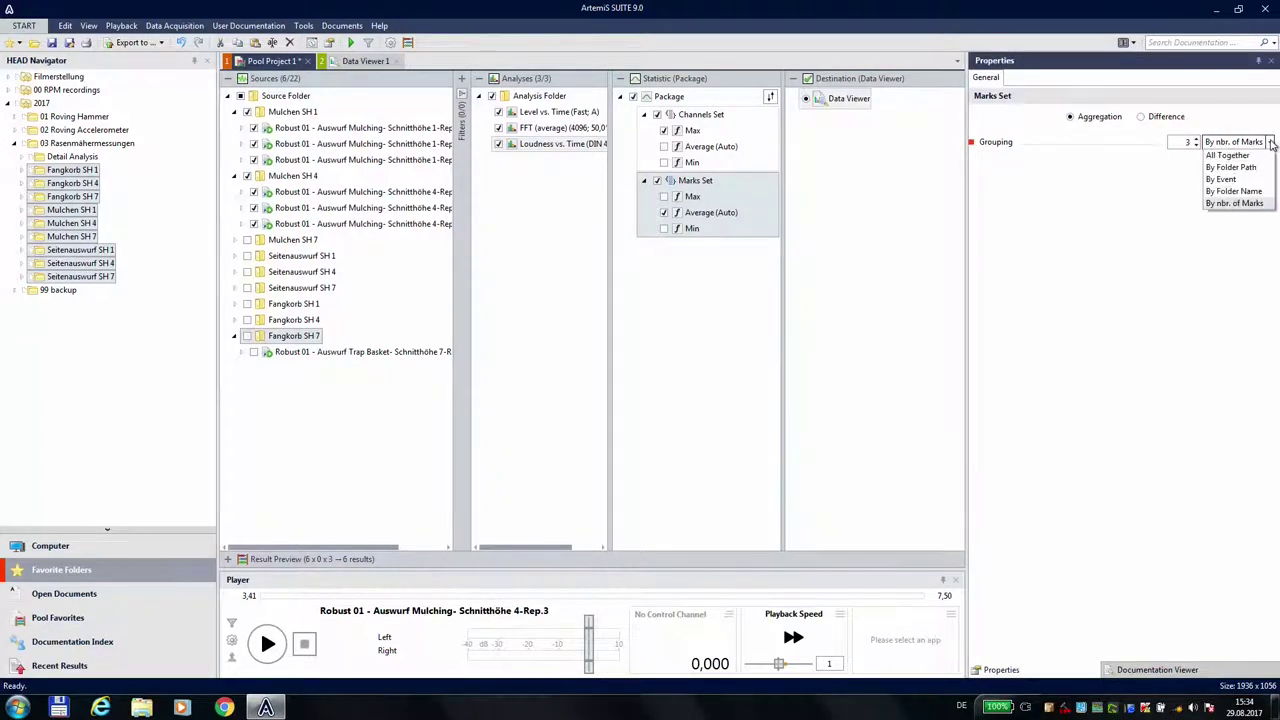
pyautogui.click(1249, 192)
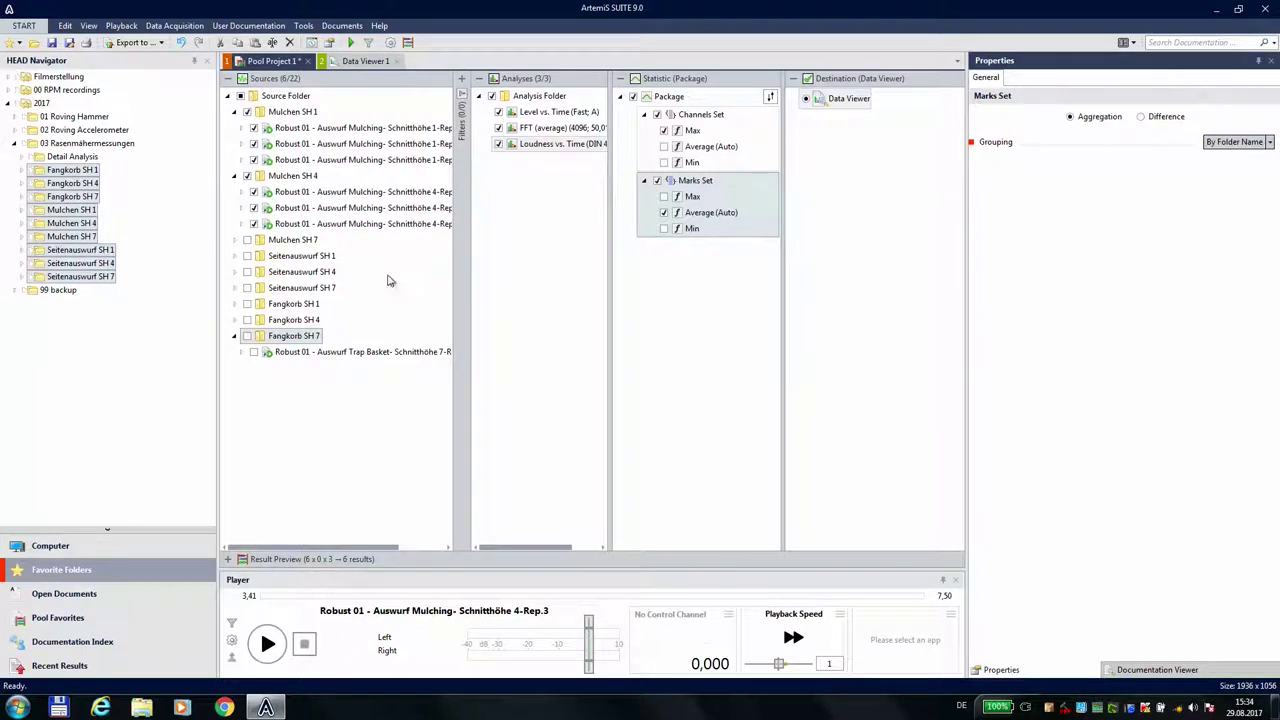
# Activate the whole Mulchen SH 7 folder as an additional source, leaving the Seitenauswurf SH 1 folder name unedited.
pyautogui.click(309, 262)
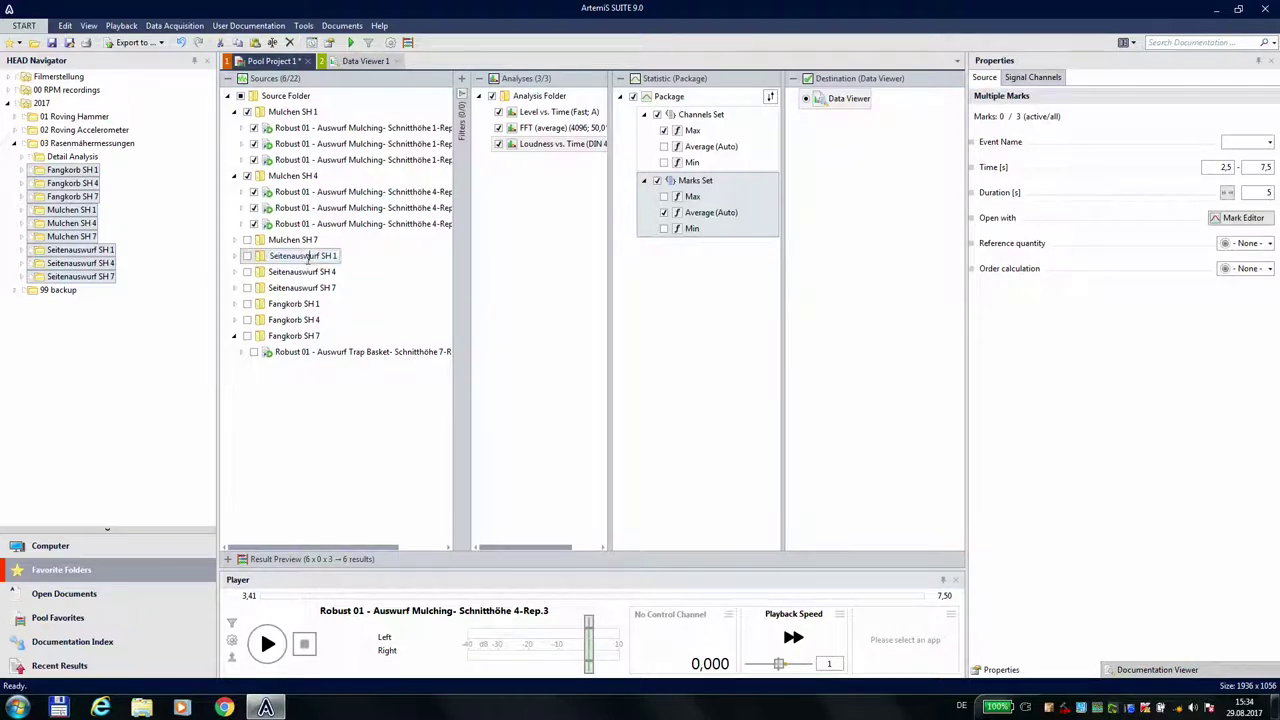
pyautogui.click(324, 396)
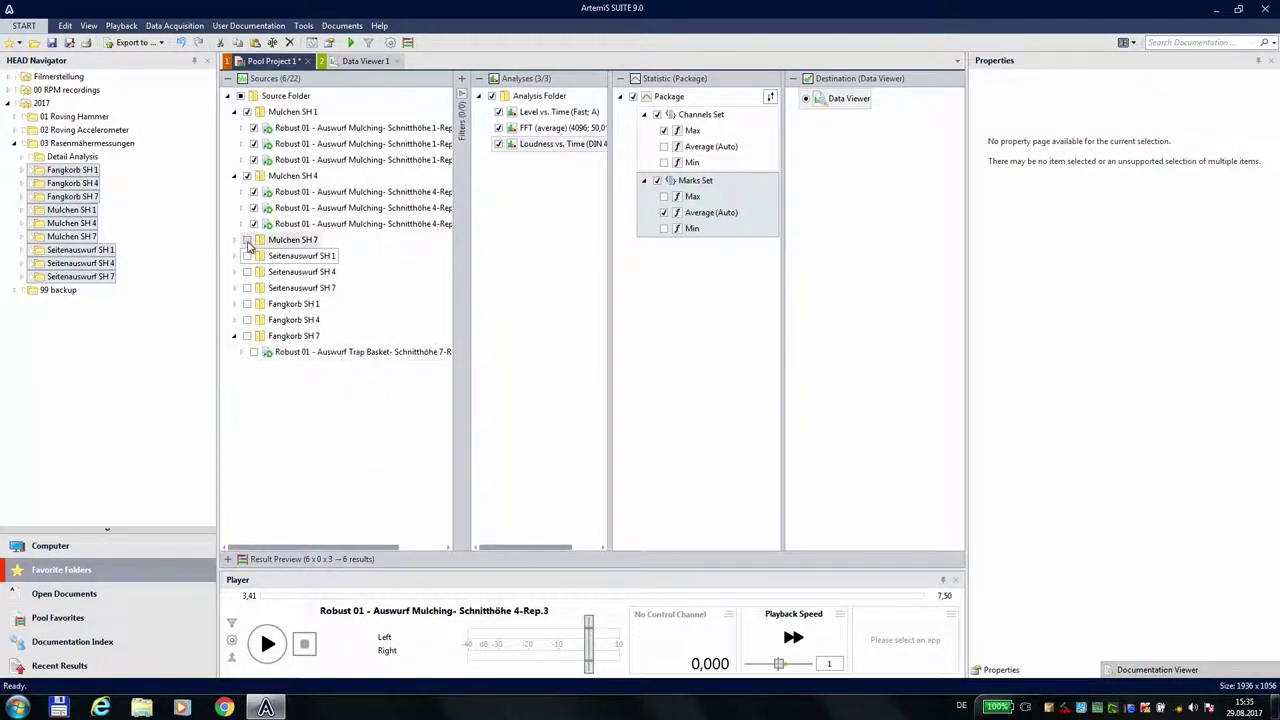
pyautogui.click(249, 245)
pyautogui.click(248, 242)
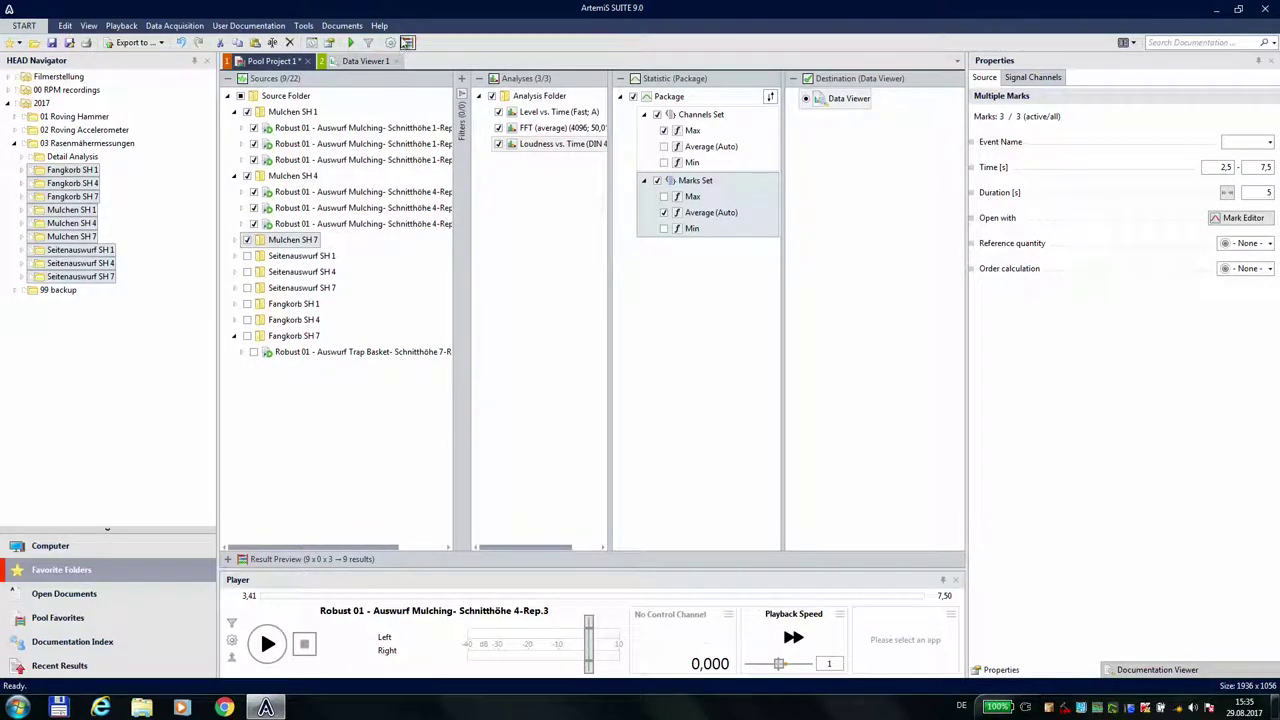
# Calculate the pool project and lay out the resulting Data Viewer with one page for each Analysis and one column for Everything.
pyautogui.click(408, 43)
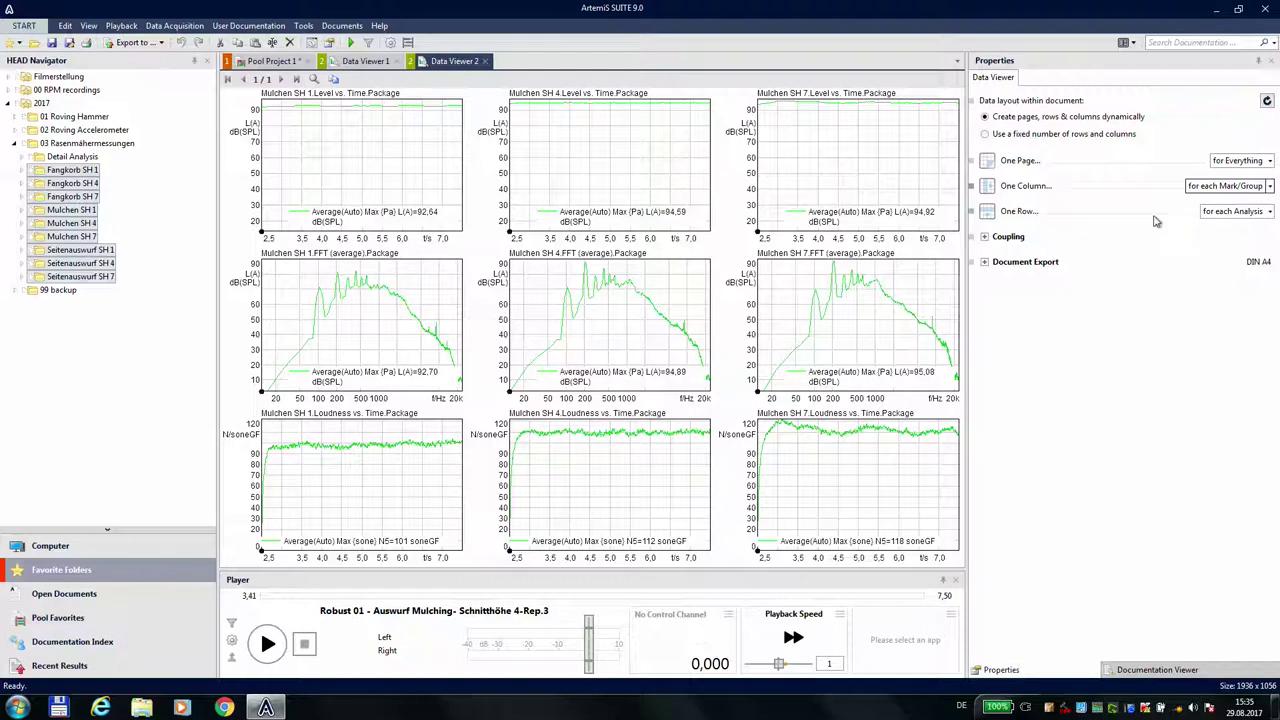
pyautogui.click(1270, 187)
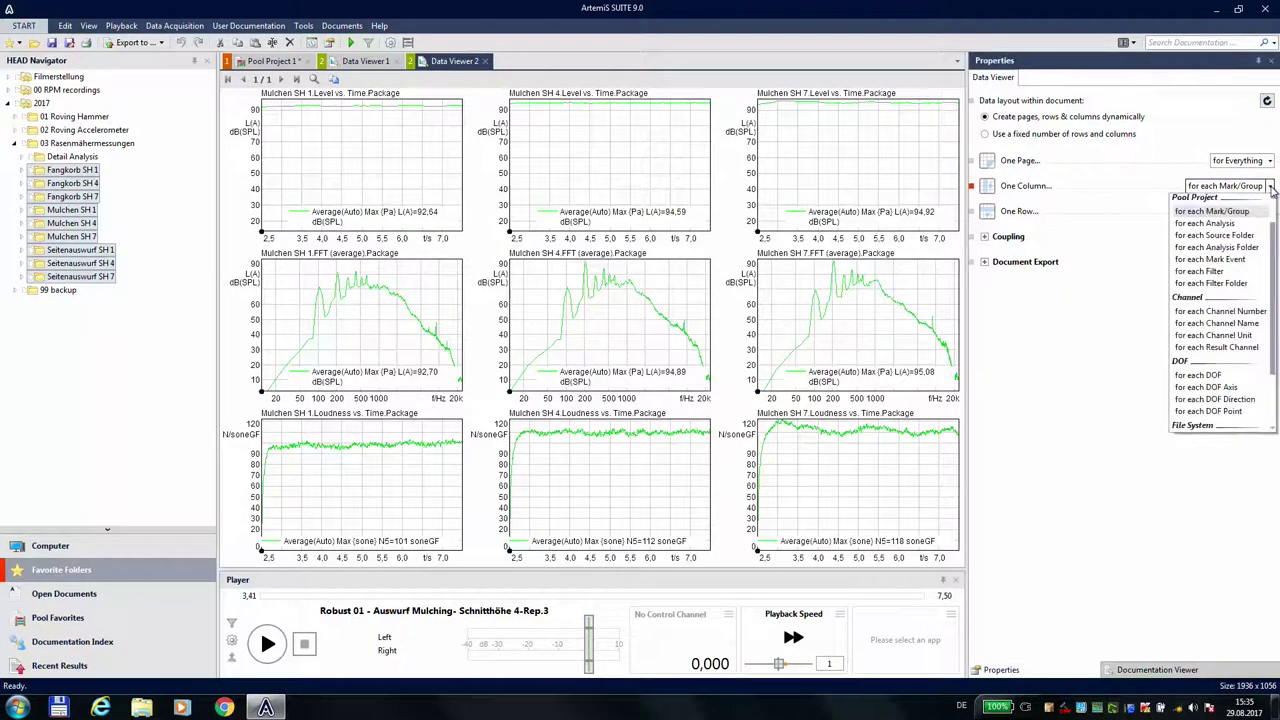
pyautogui.scroll(1, 1272, 230)
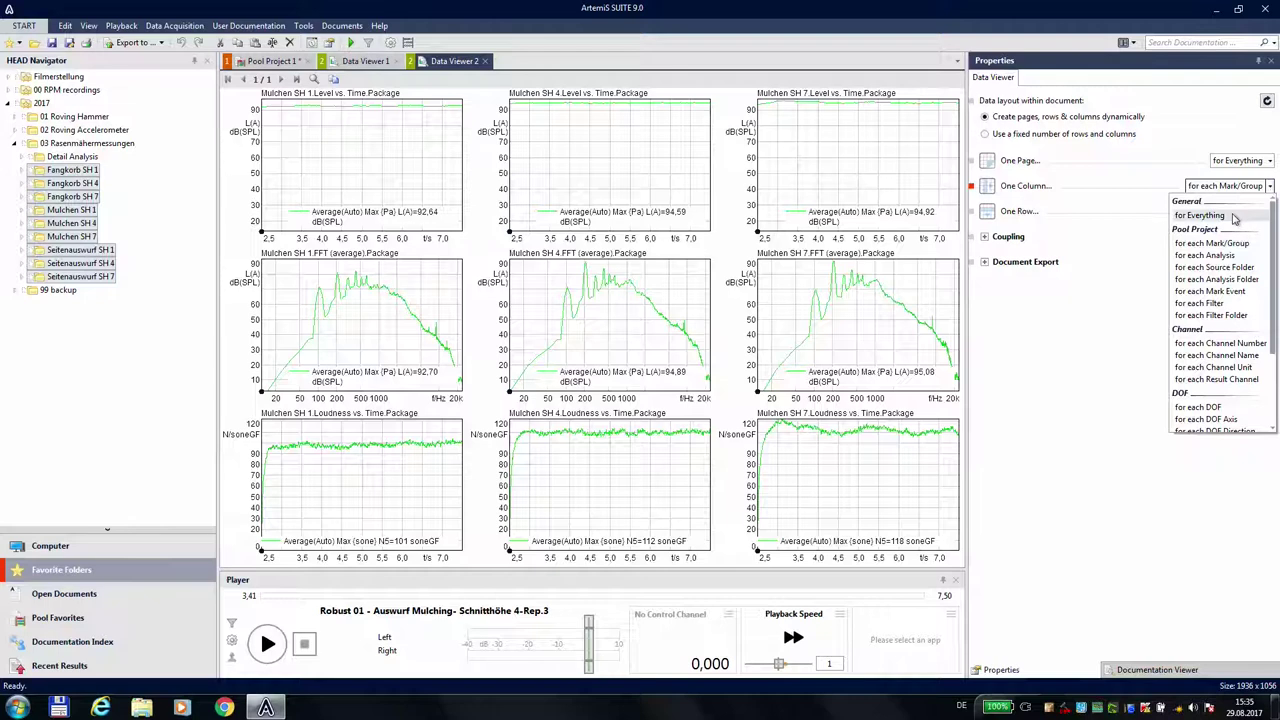
pyautogui.click(1235, 212)
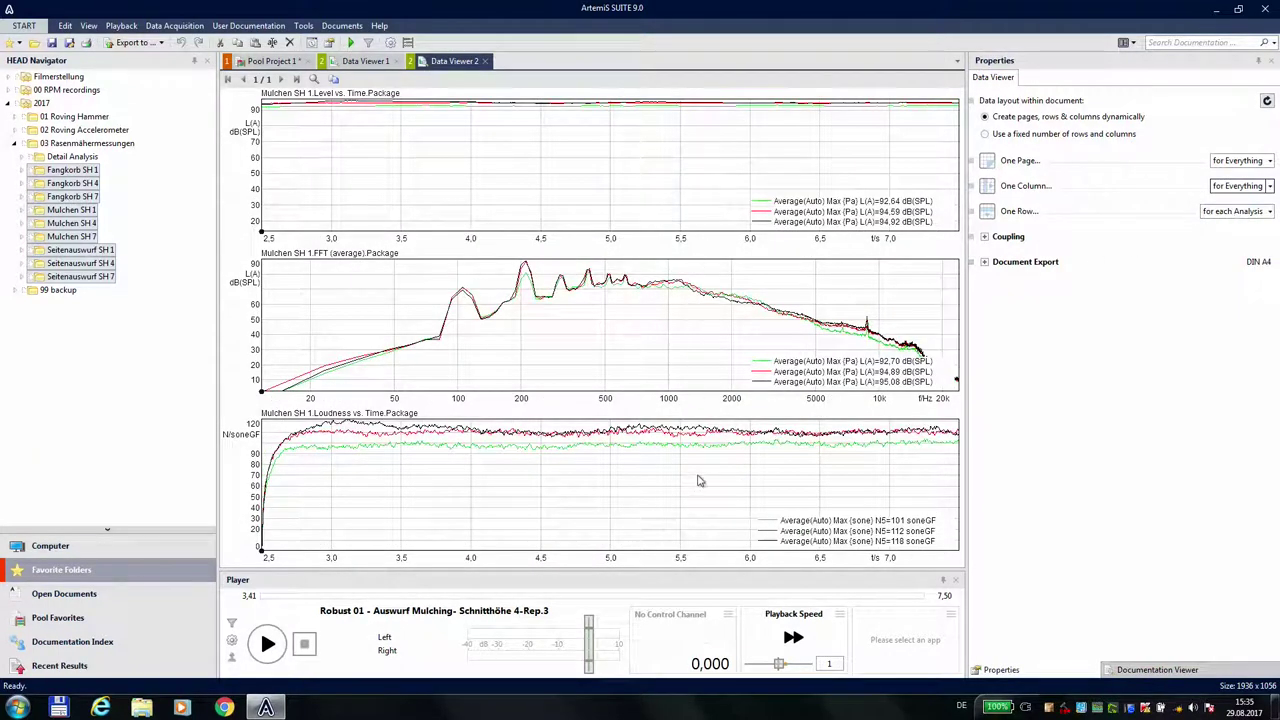
pyautogui.click(1270, 161)
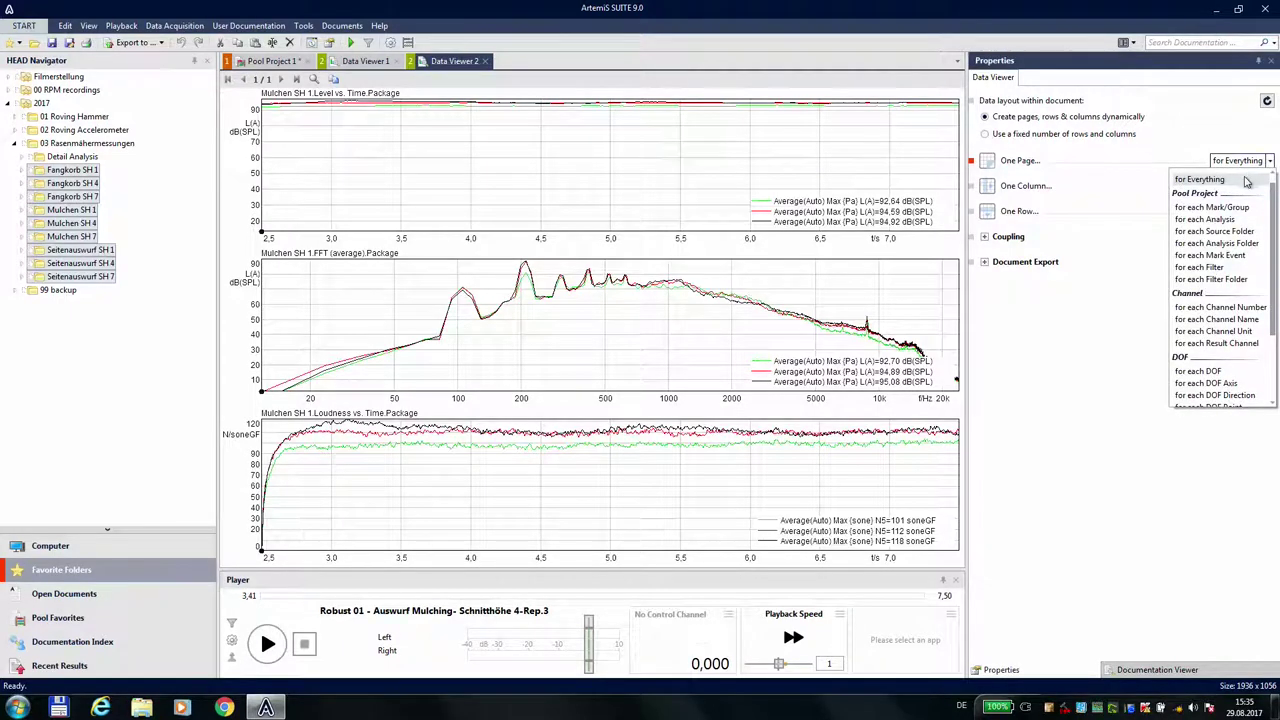
pyautogui.click(1205, 219)
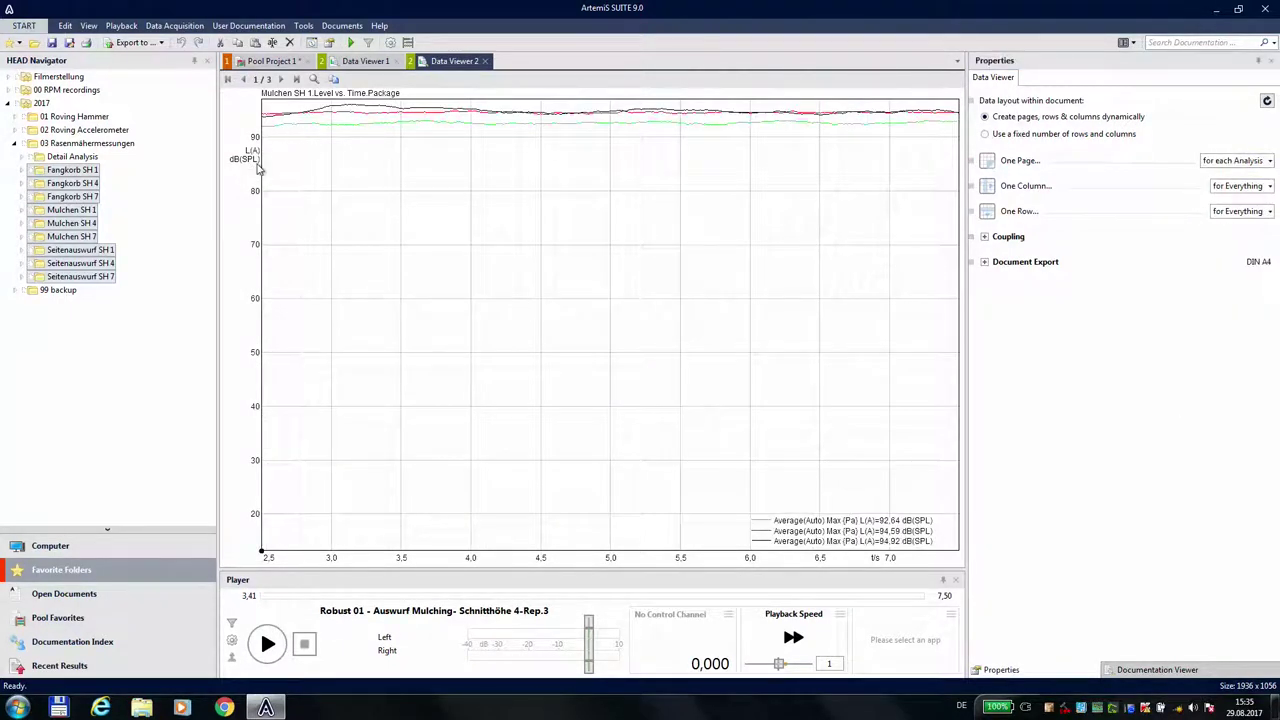
# Rescale the level axis to about 50 to 130 dB, then page through the FFT and Loudness diagrams and return to Level vs. Time.
pyautogui.click(267, 258)
pyautogui.scroll(5, 276, 272)
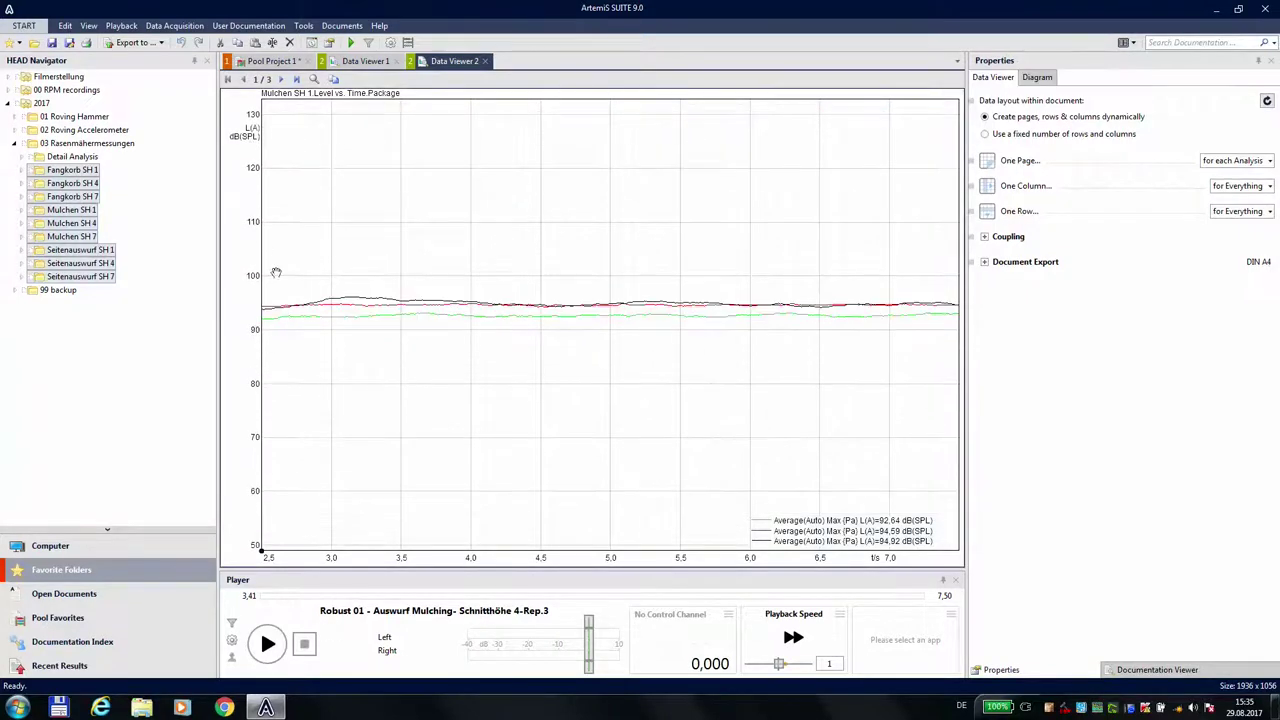
pyautogui.click(281, 79)
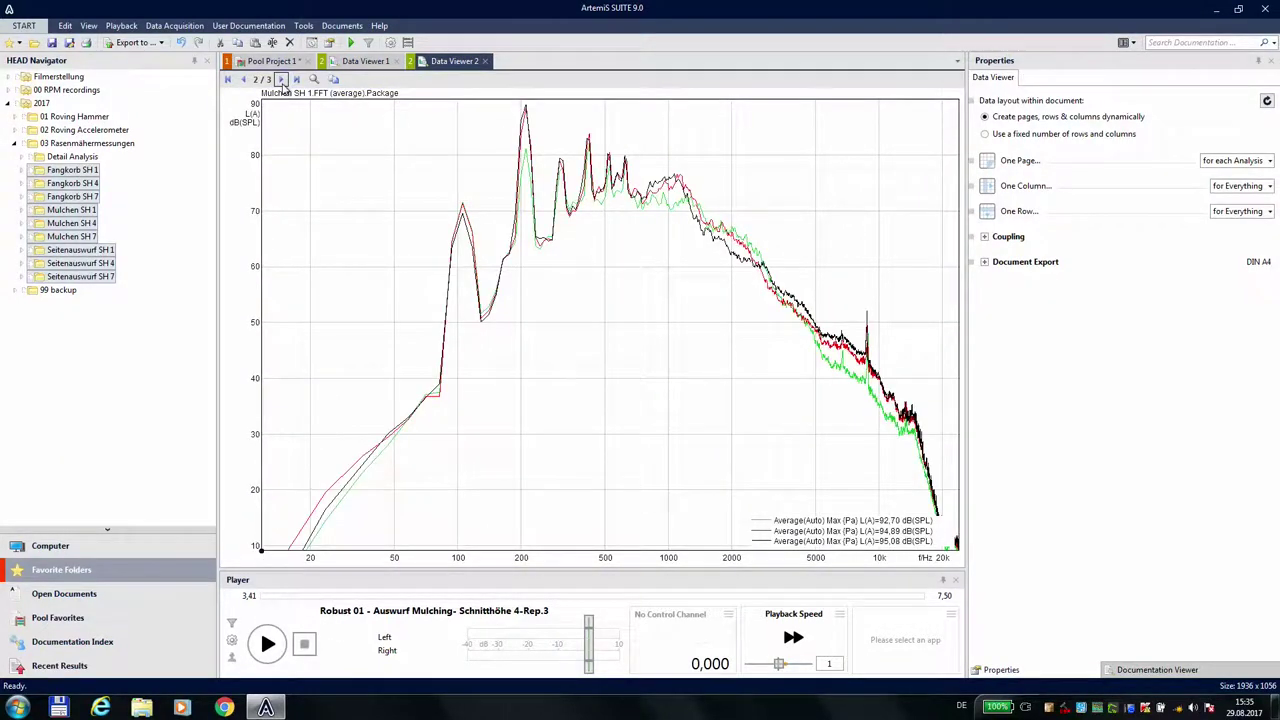
pyautogui.click(281, 79)
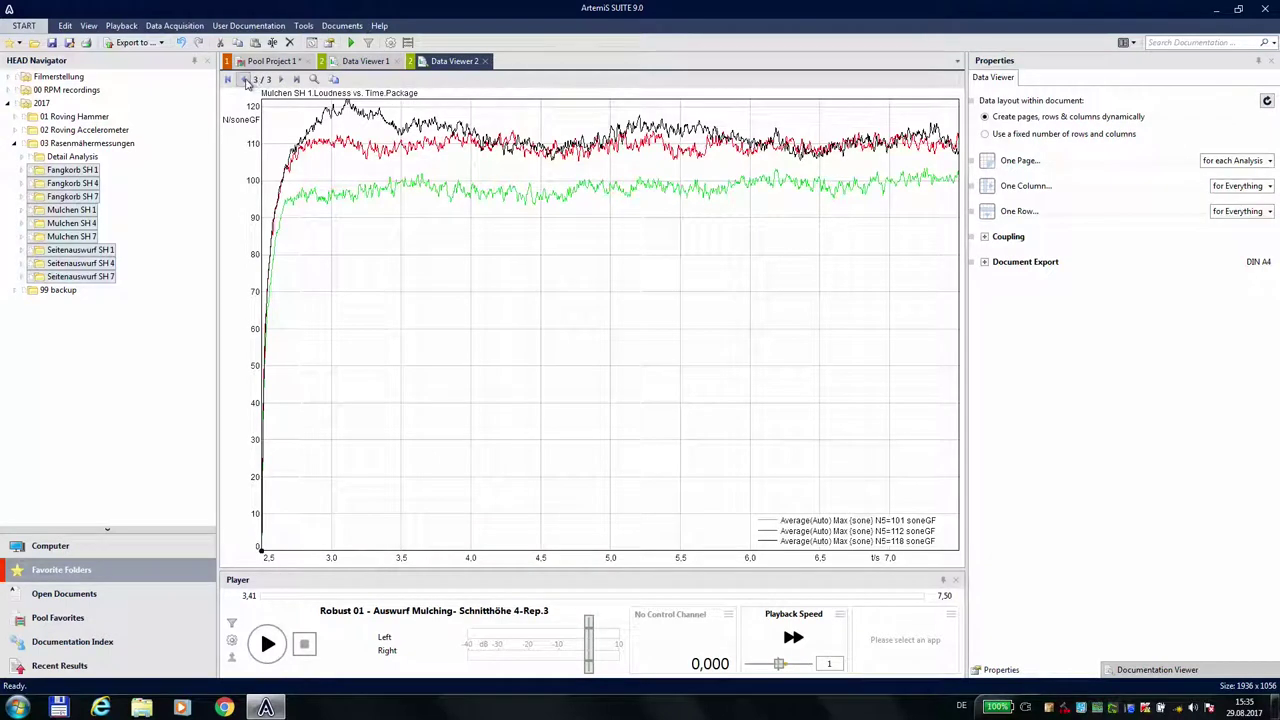
pyautogui.click(243, 79)
pyautogui.click(243, 79)
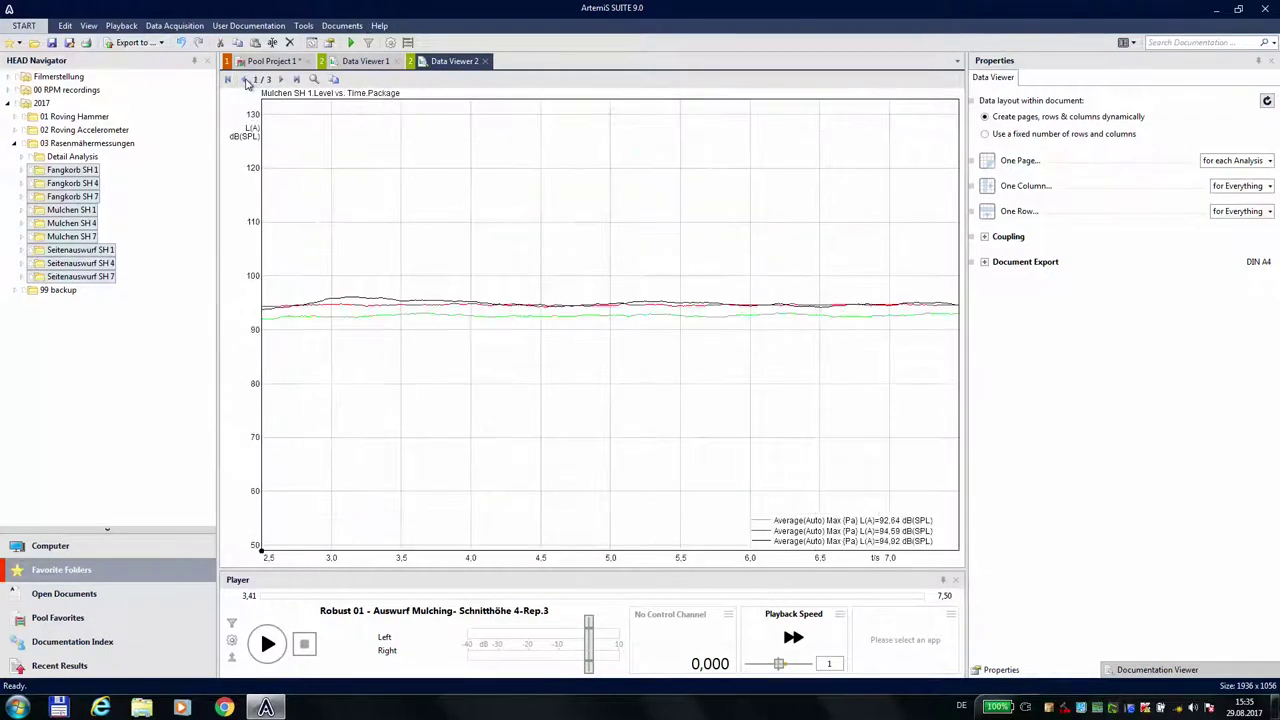
# Enlarge the Level vs. Time scale around the three averaged curves to compare them and check which recordings they represent.
pyautogui.click(258, 302)
pyautogui.scroll(2, 262, 302)
pyautogui.scroll(2, 256, 304)
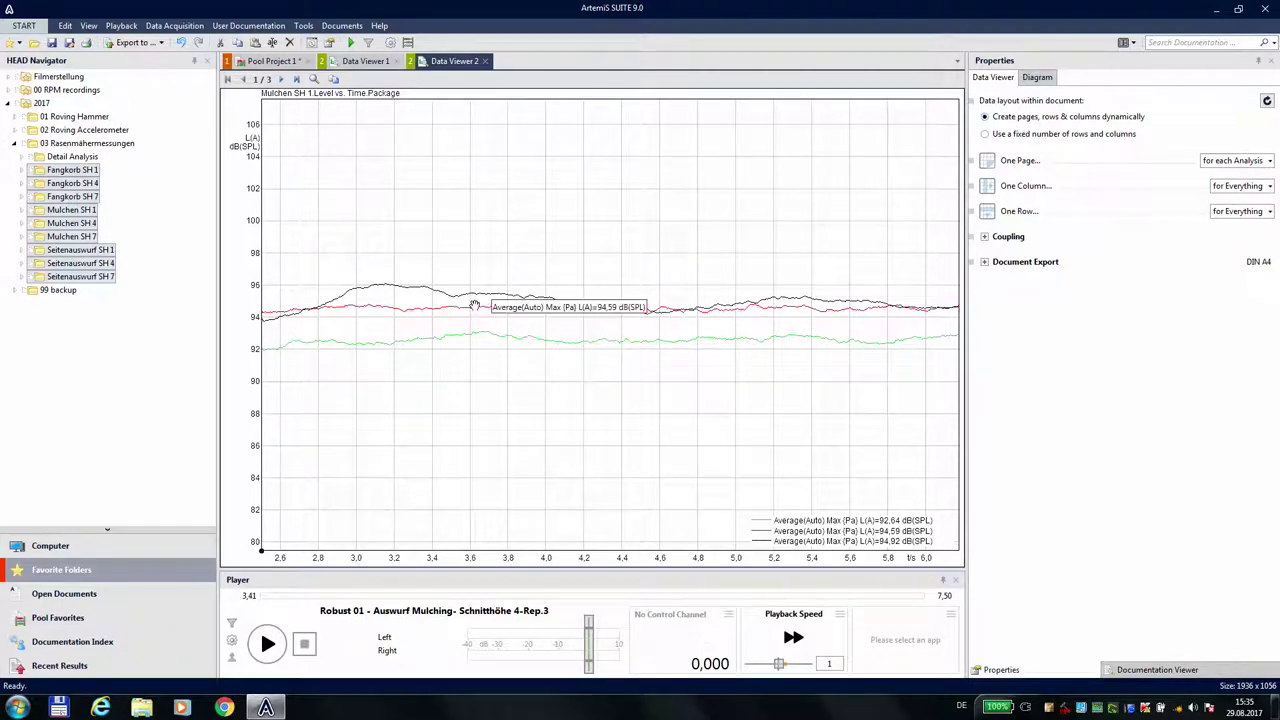
pyautogui.moveTo(420, 289)
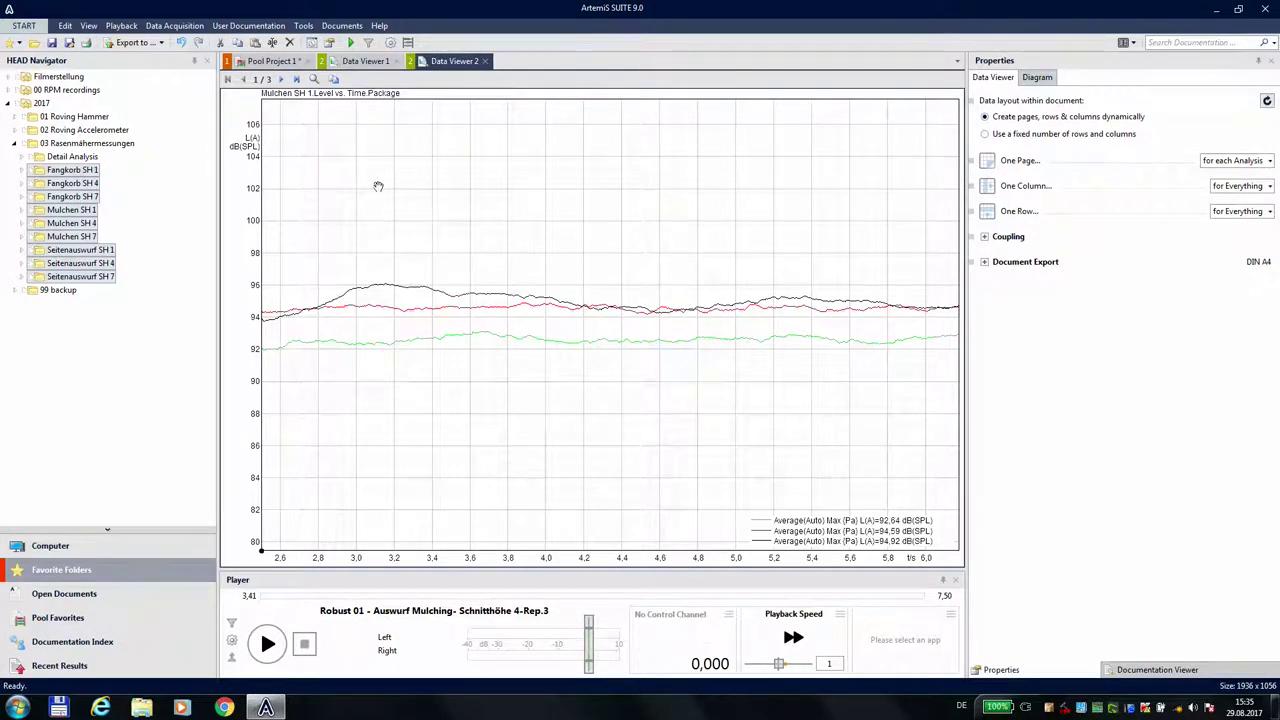
pyautogui.moveTo(325, 340)
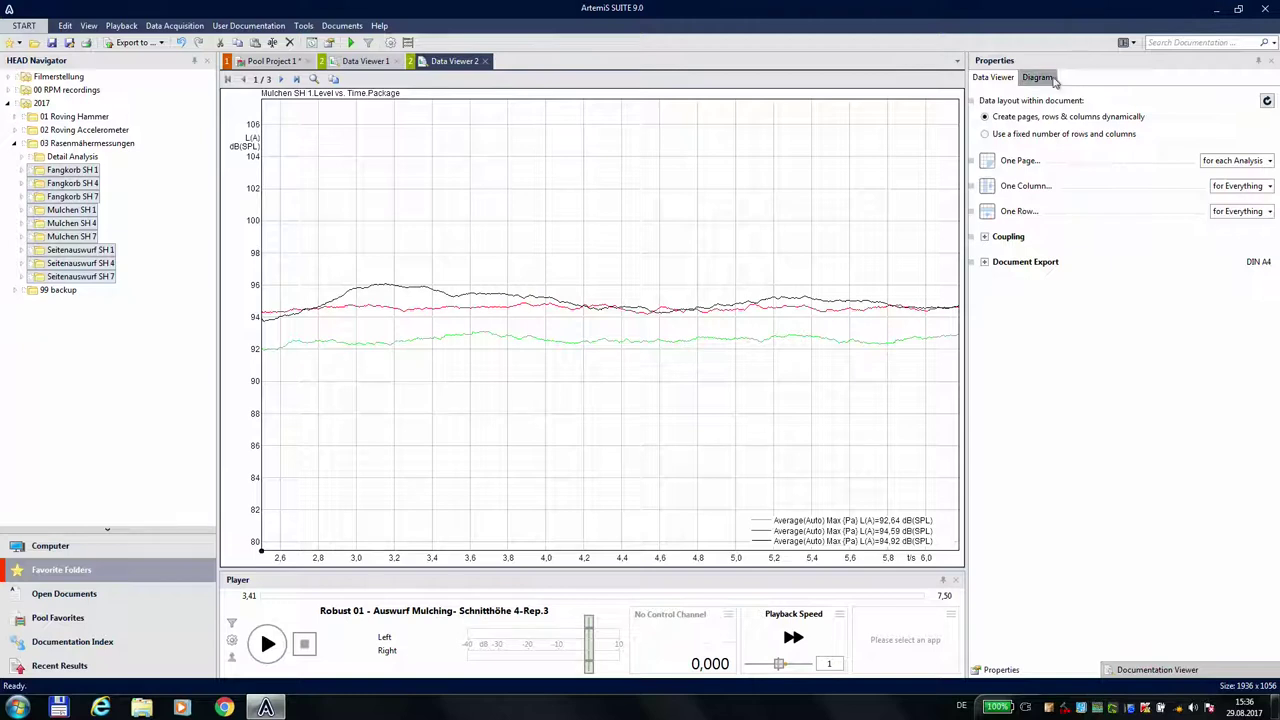
# Clear all placeholders from the diagram's legend pattern and expand the File Statistics placeholders under Statistics.
pyautogui.click(1038, 77)
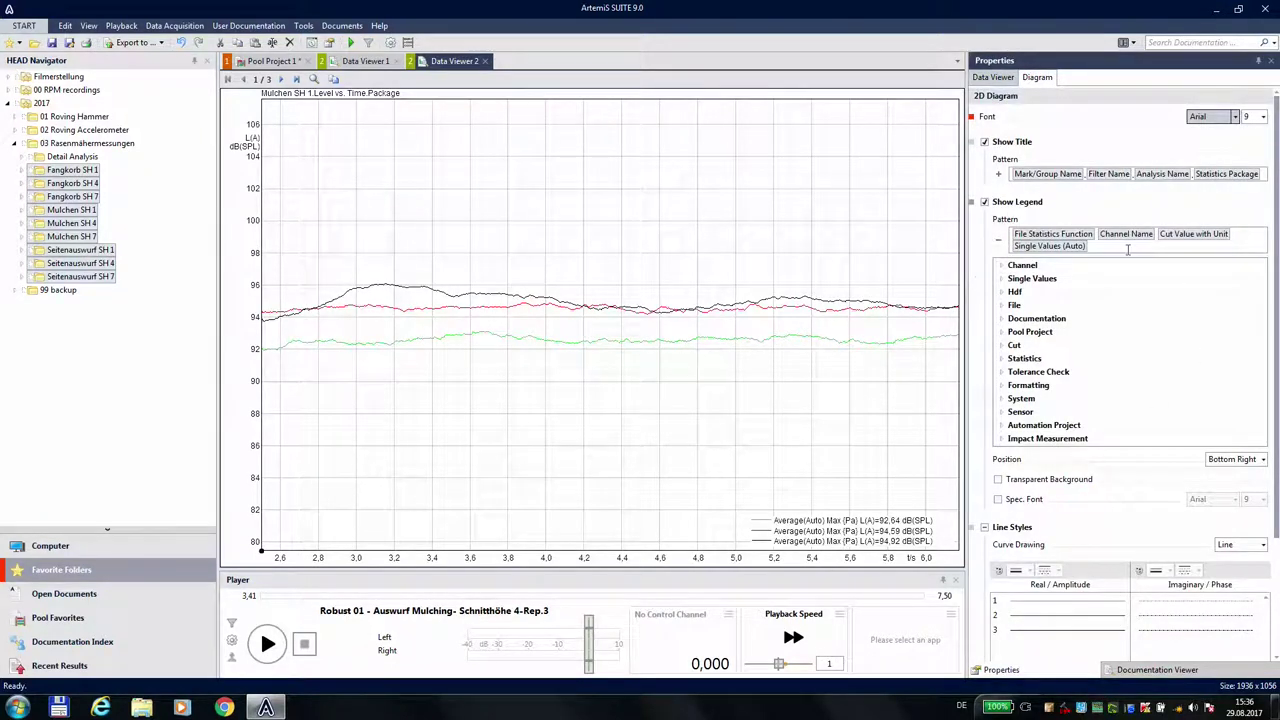
pyautogui.click(998, 242)
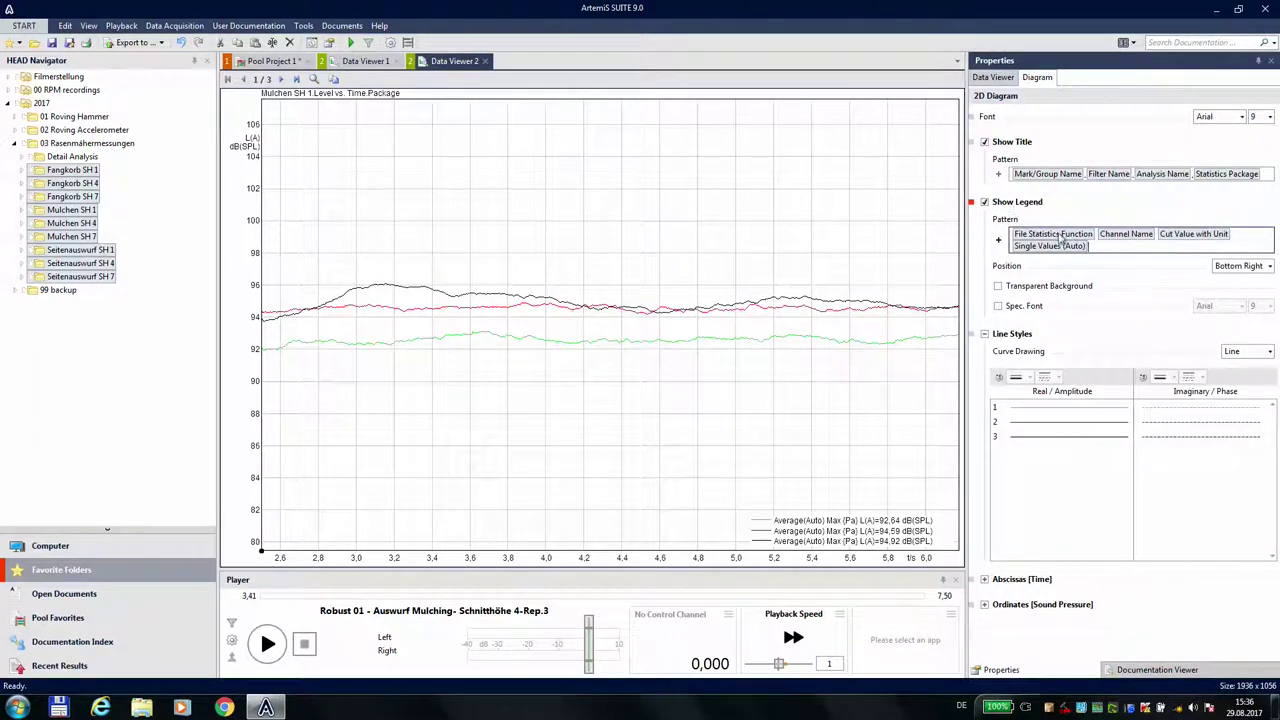
pyautogui.click(1230, 234)
pyautogui.moveTo(1100, 250); pyautogui.dragTo(978, 238)
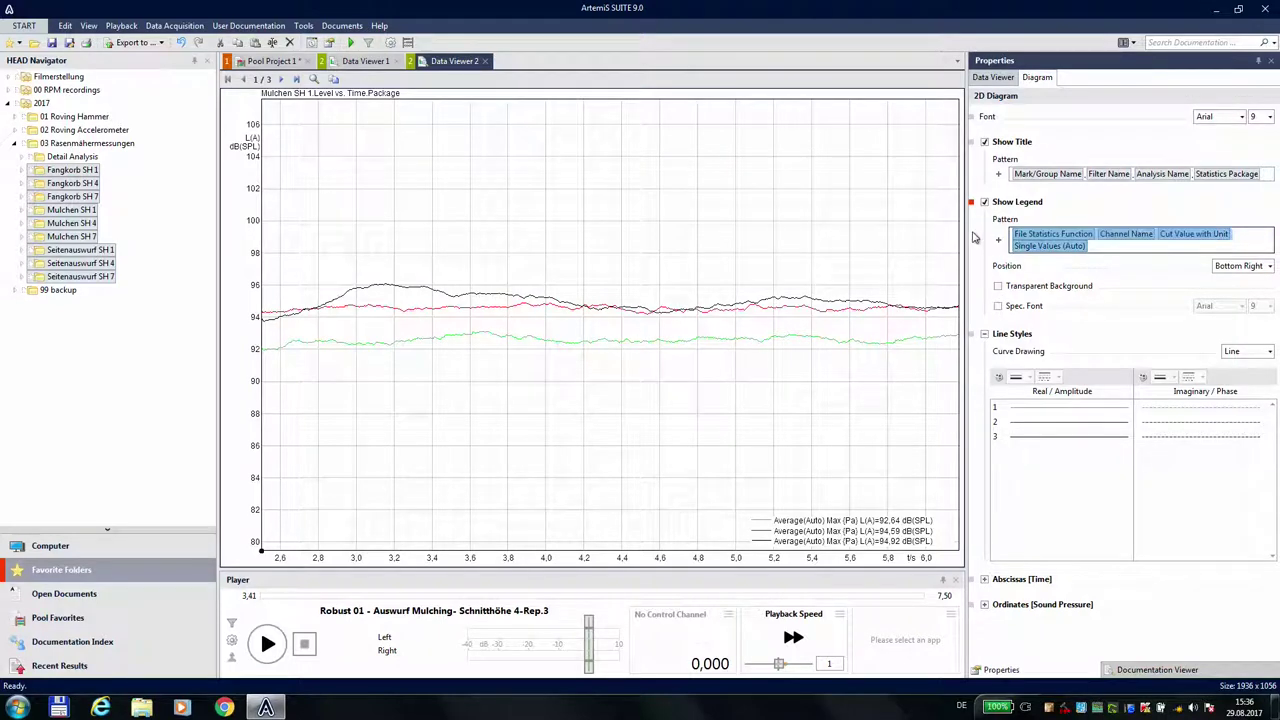
pyautogui.press('Delete')
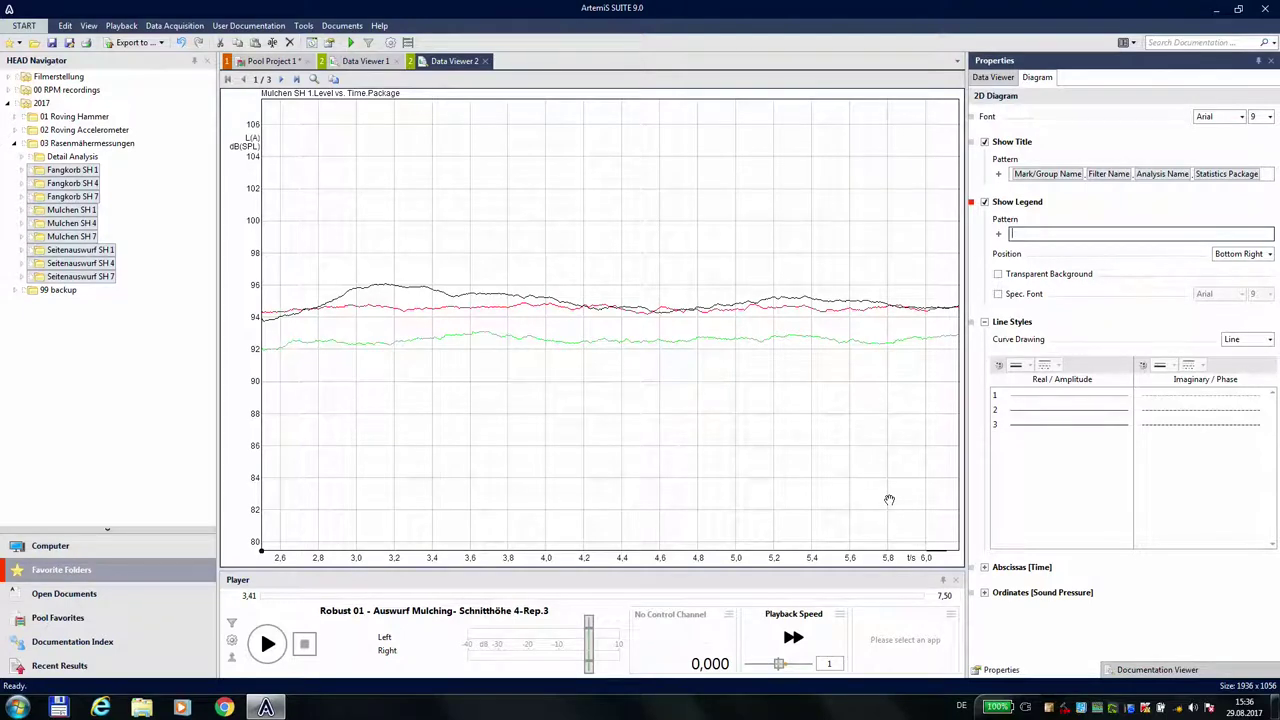
pyautogui.click(998, 235)
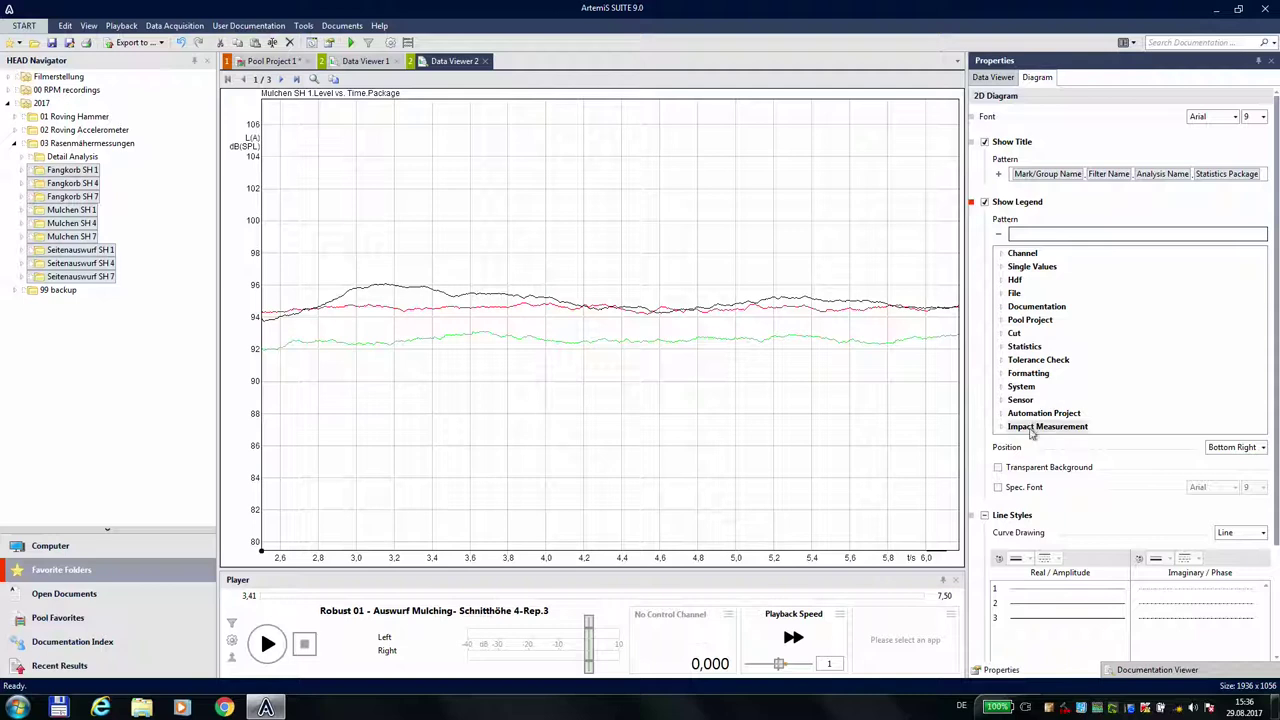
pyautogui.click(1001, 346)
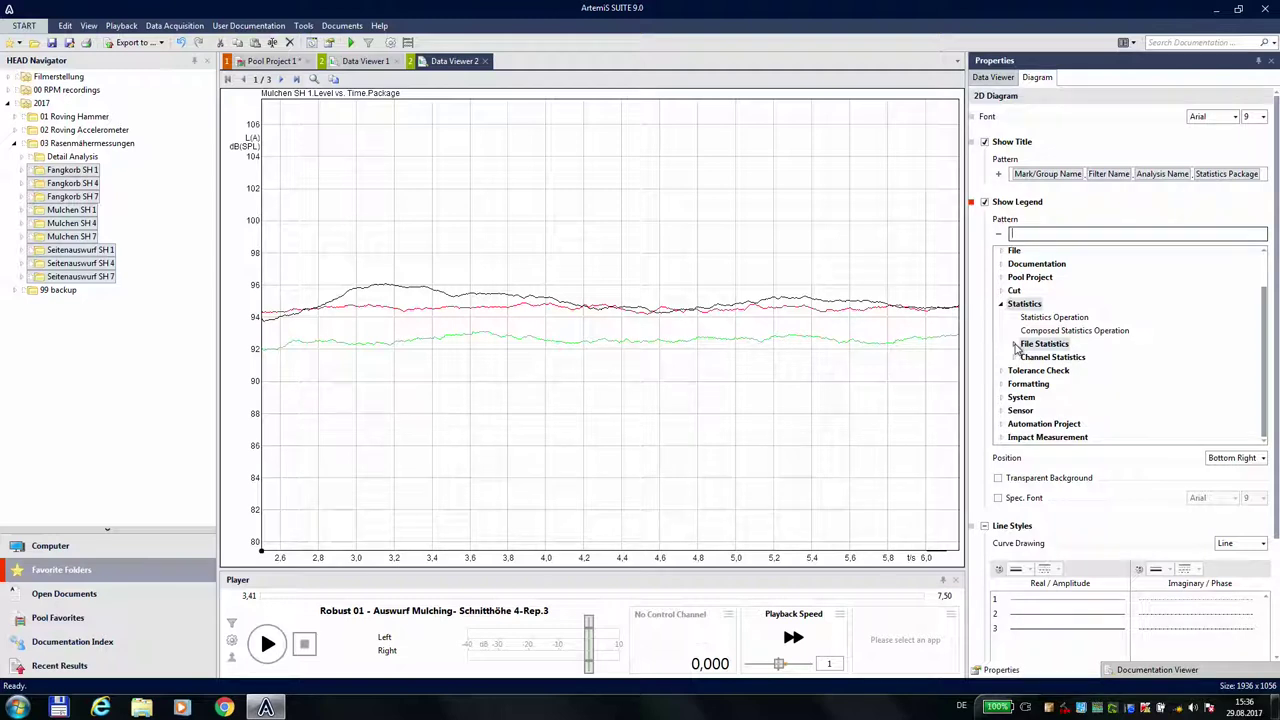
pyautogui.click(1015, 346)
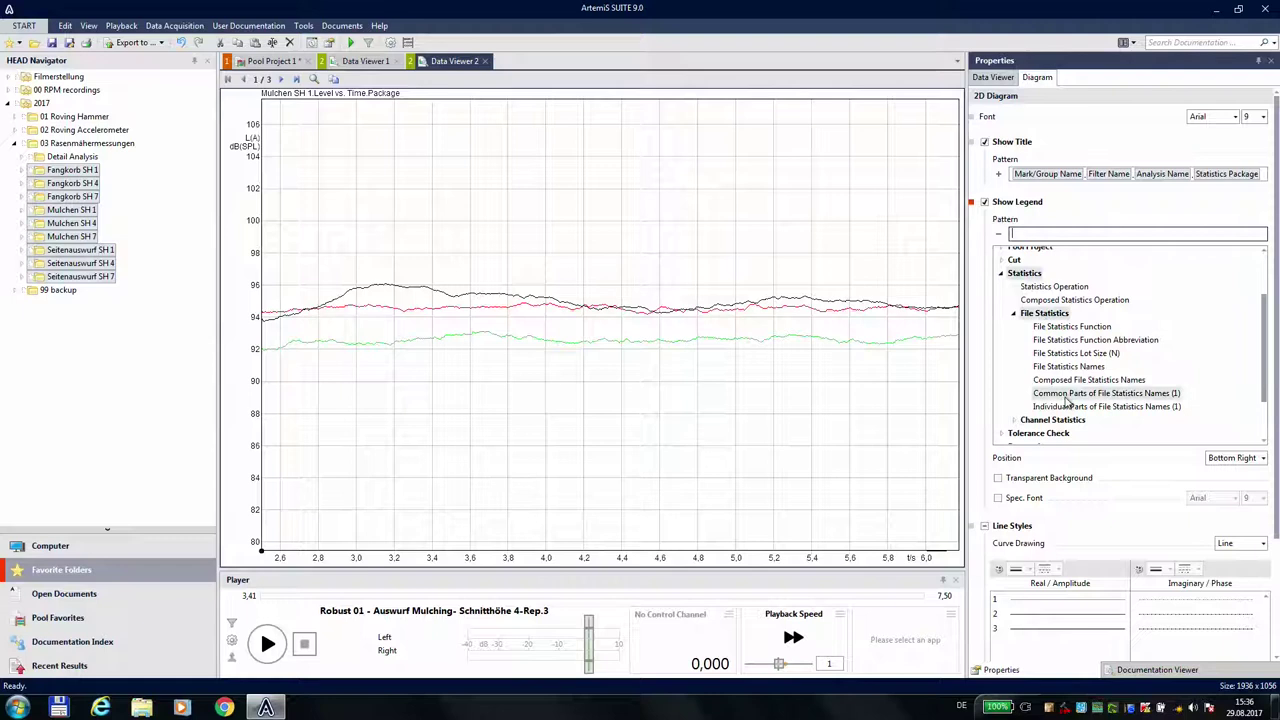
# Try File Statistics Function as the legend pattern, then remove it again.
pyautogui.doubleClick(1072, 327)
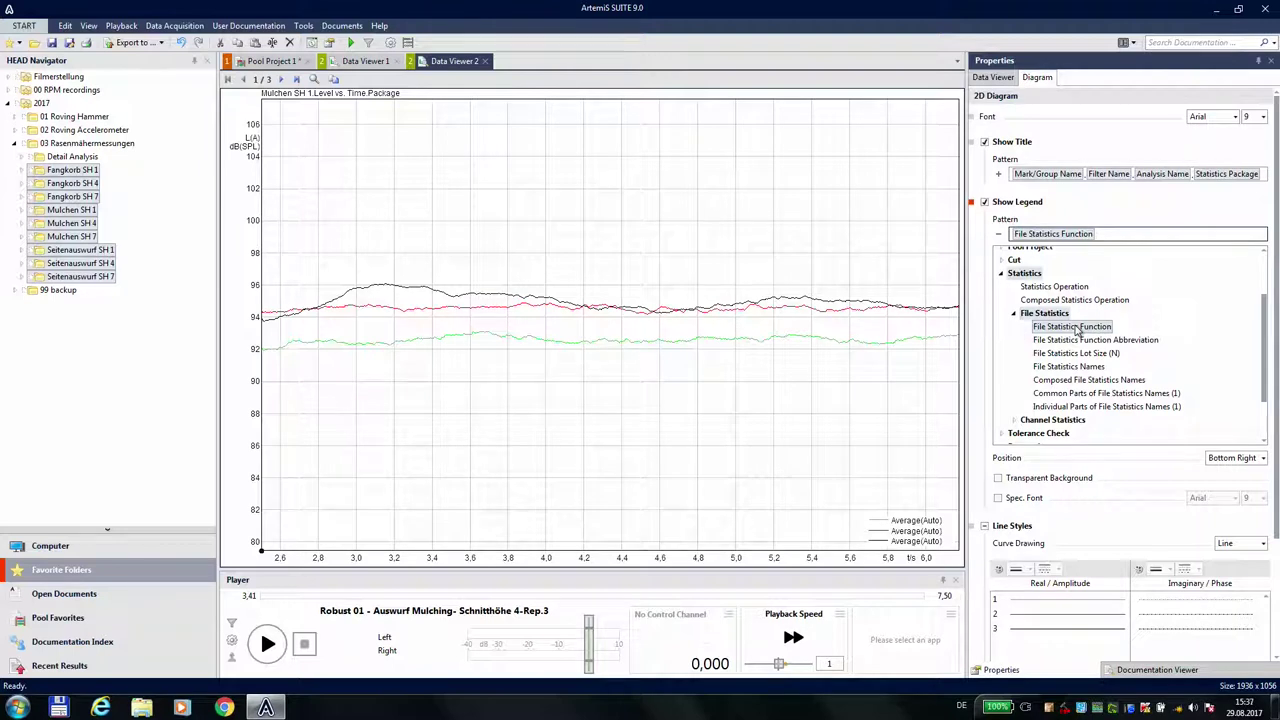
pyautogui.click(1060, 234)
pyautogui.press('Delete')
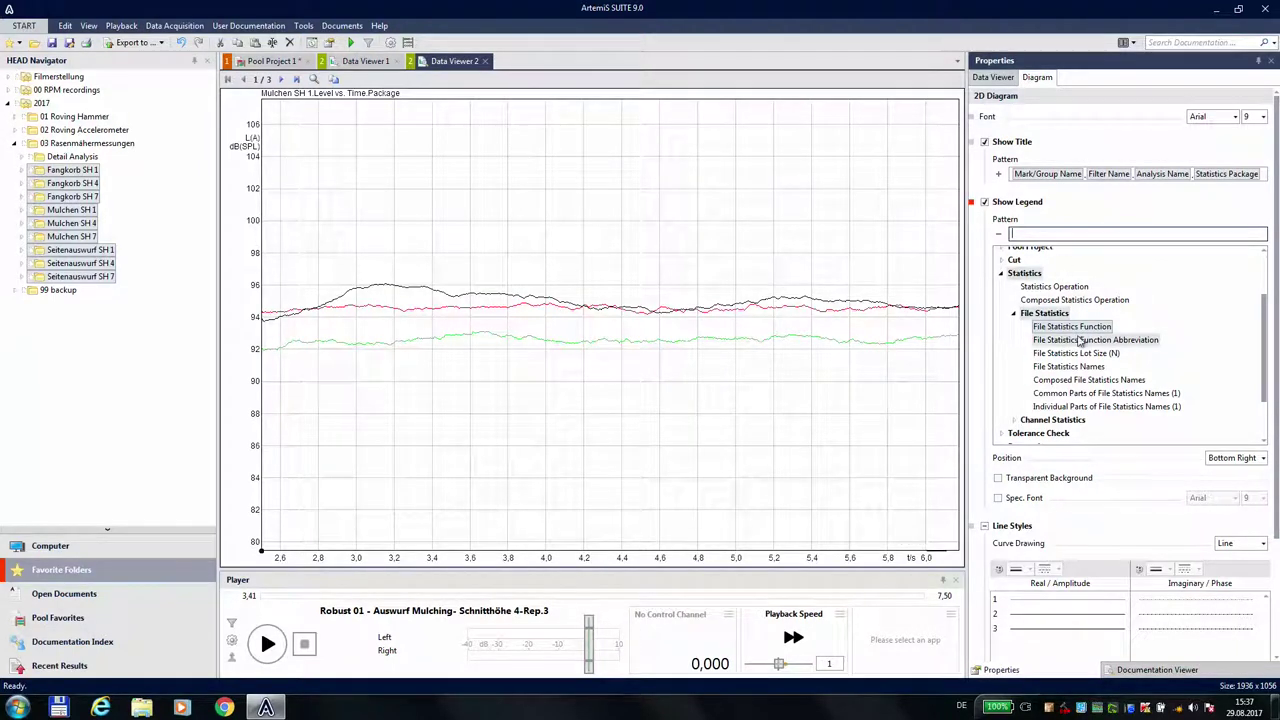
# Build the legend pattern from File Statistics Function Abbreviation followed by File Statistics Lot Size (N) in parentheses.
pyautogui.doubleClick(1088, 340)
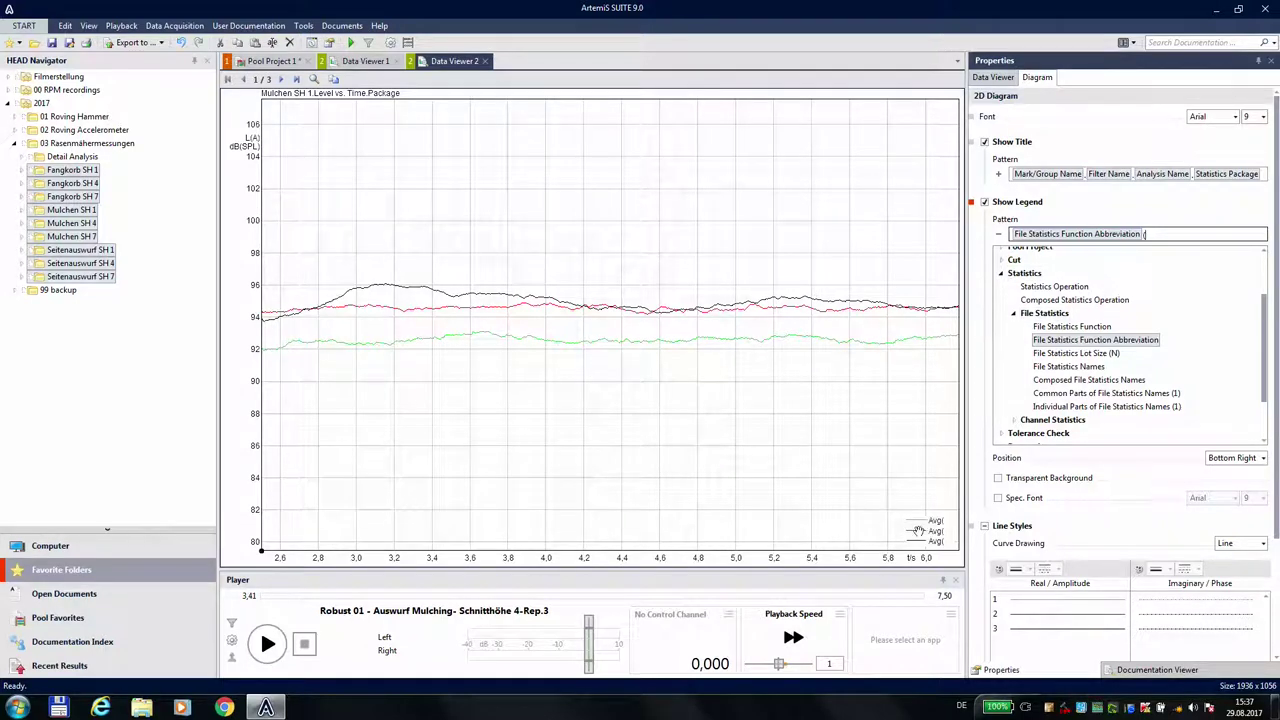
pyautogui.doubleClick(1080, 354)
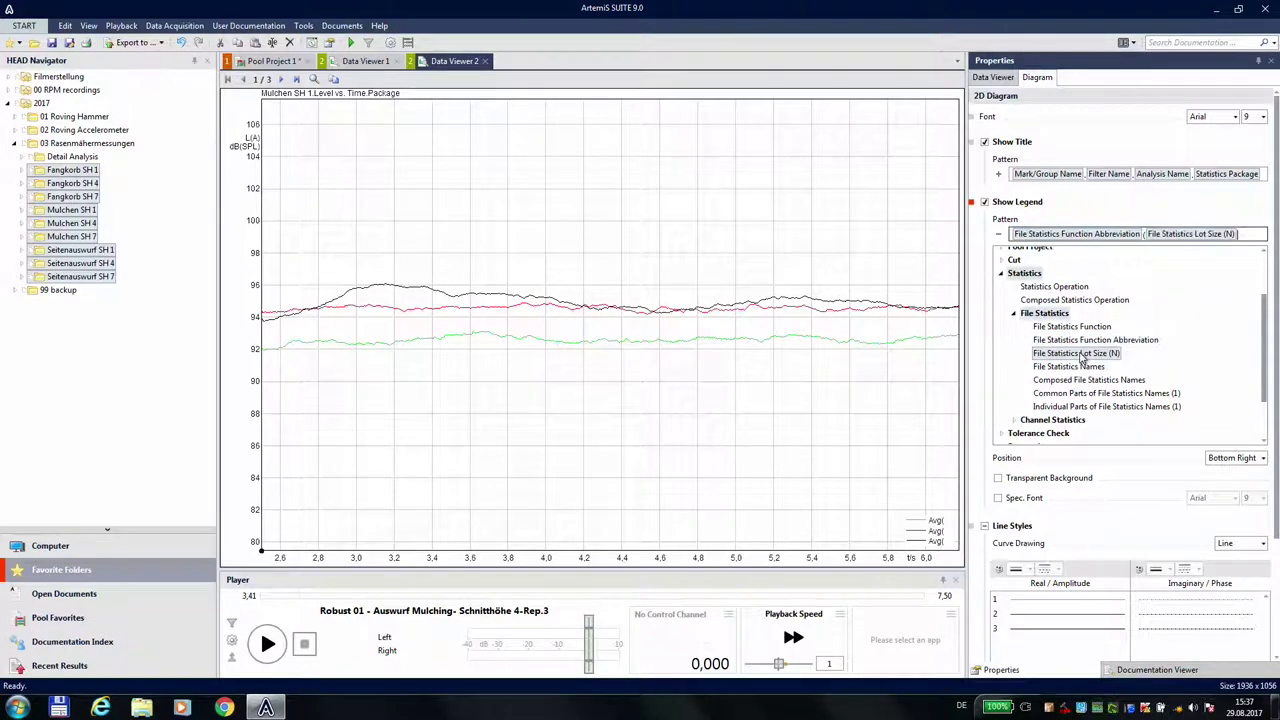
pyautogui.write(')')
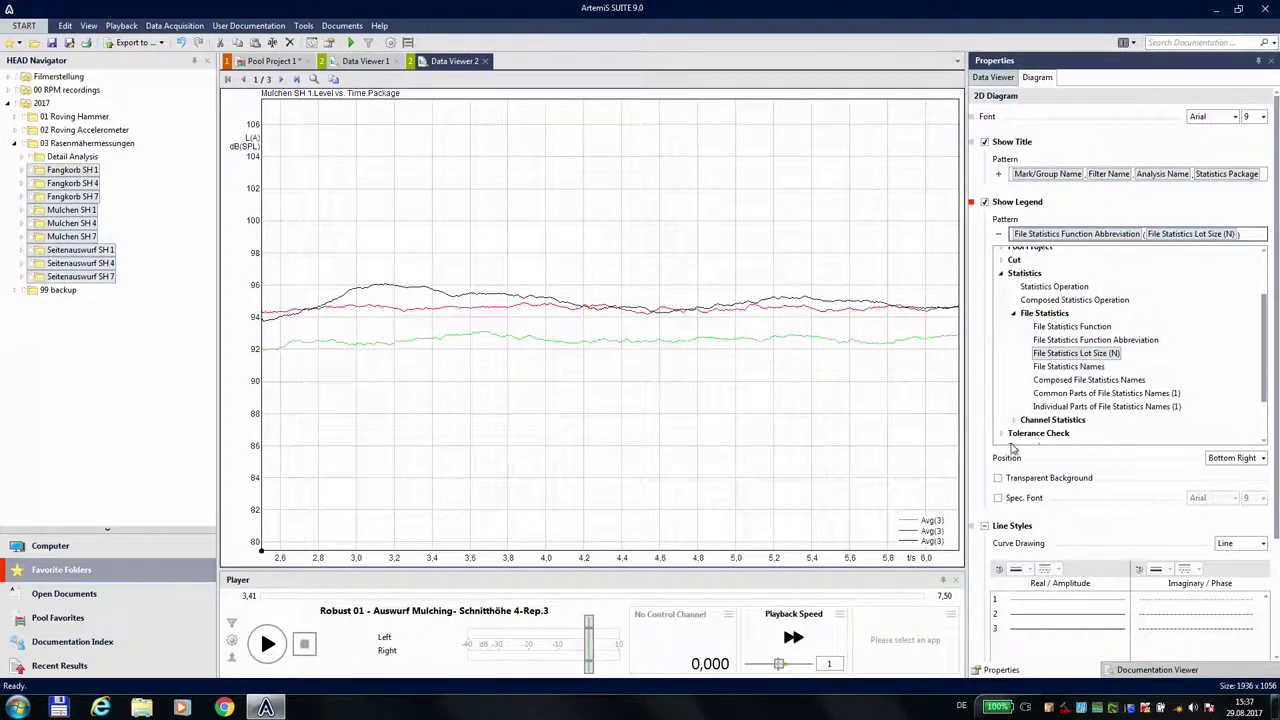
# Try appending File Statistics Names to the legend pattern, then remove that placeholder.
pyautogui.doubleClick(1070, 367)
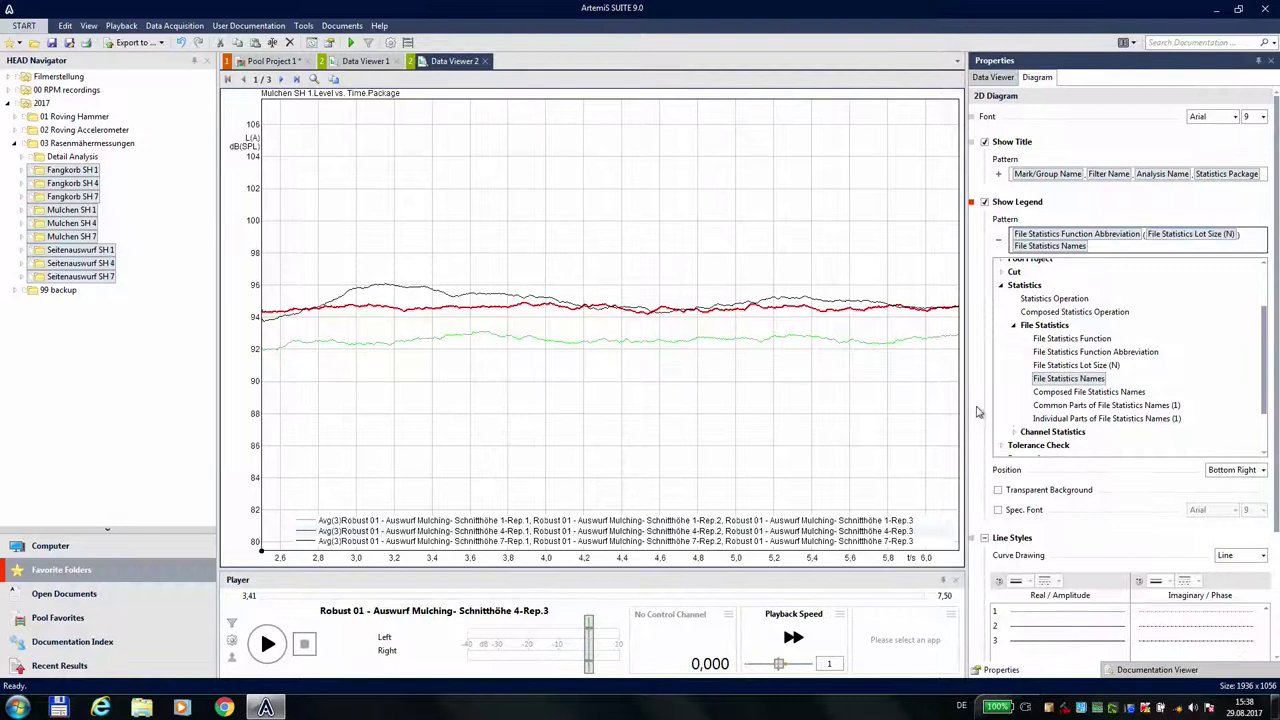
pyautogui.click(1022, 247)
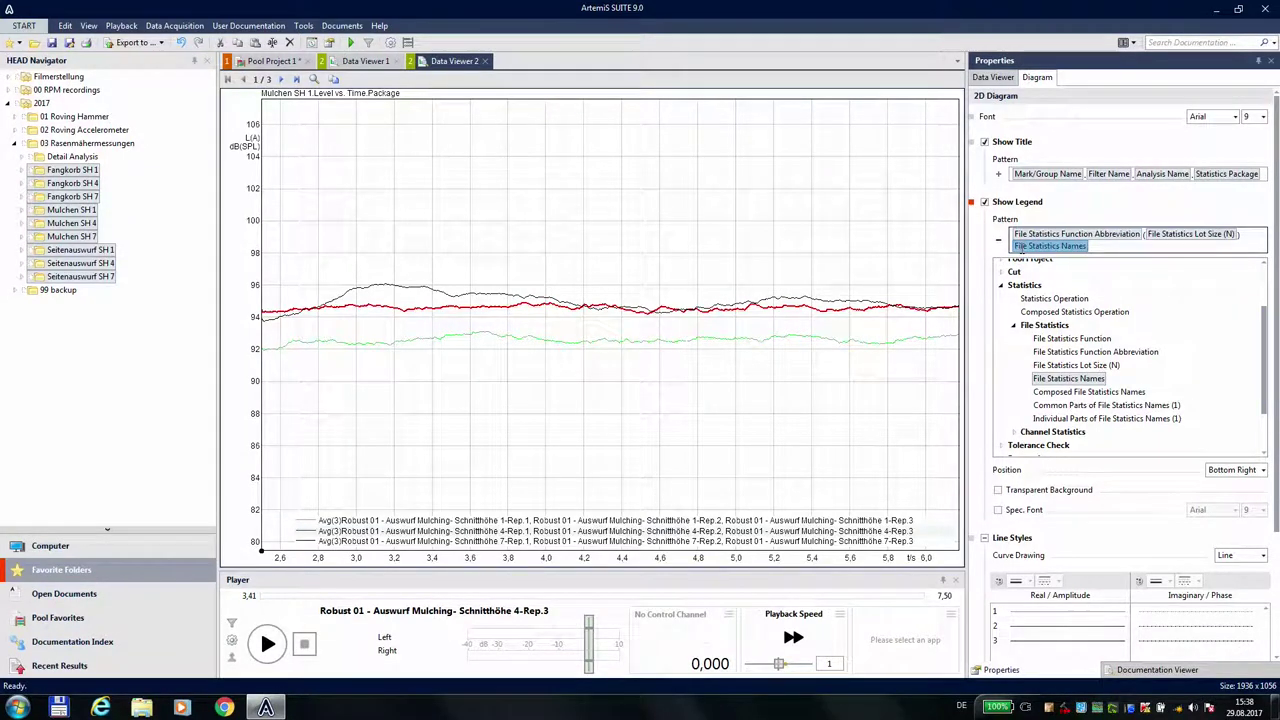
pyautogui.press('Delete')
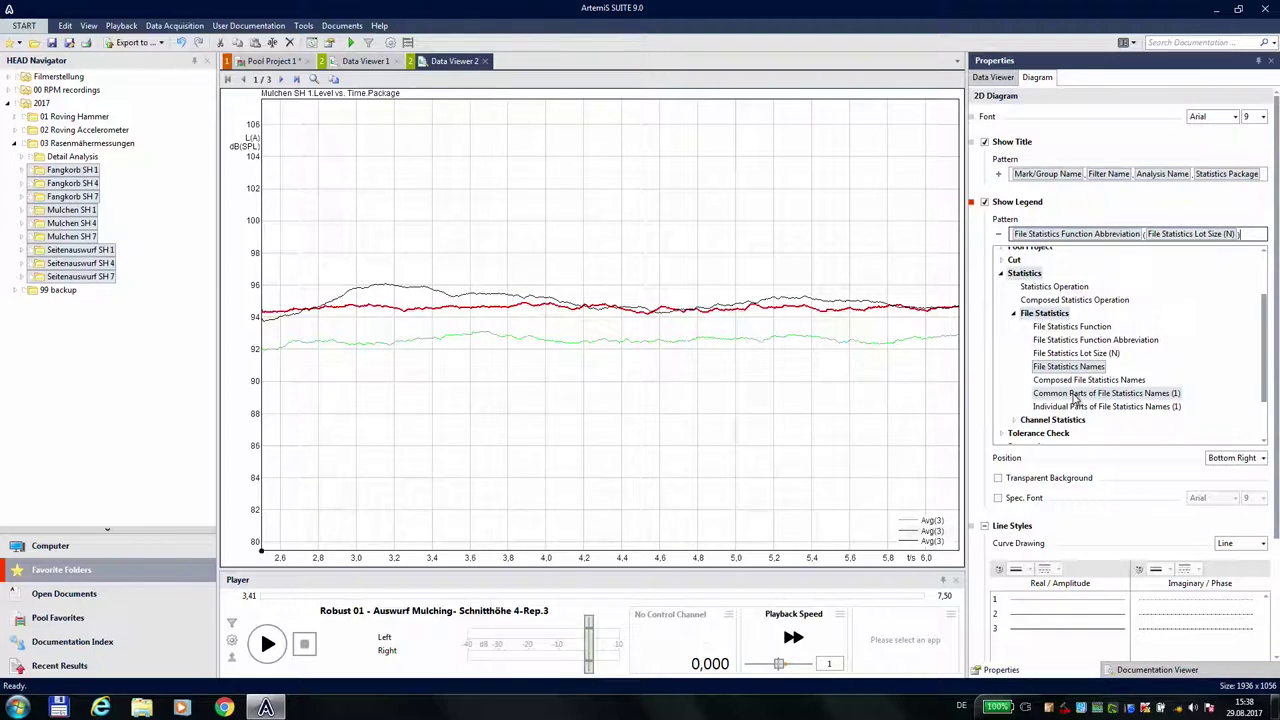
# Append Common Parts of File Statistics Names (1) to the legend pattern and set the diagram font size to 11.
pyautogui.doubleClick(1076, 394)
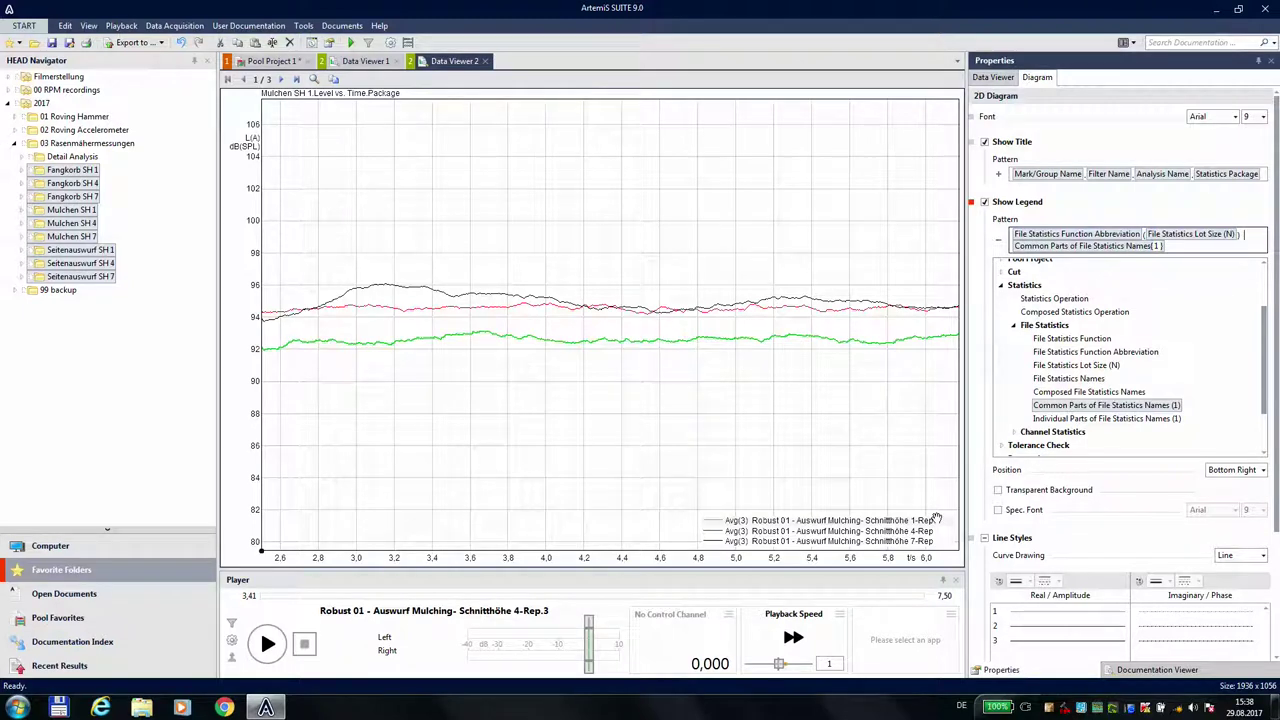
pyautogui.click(1263, 116)
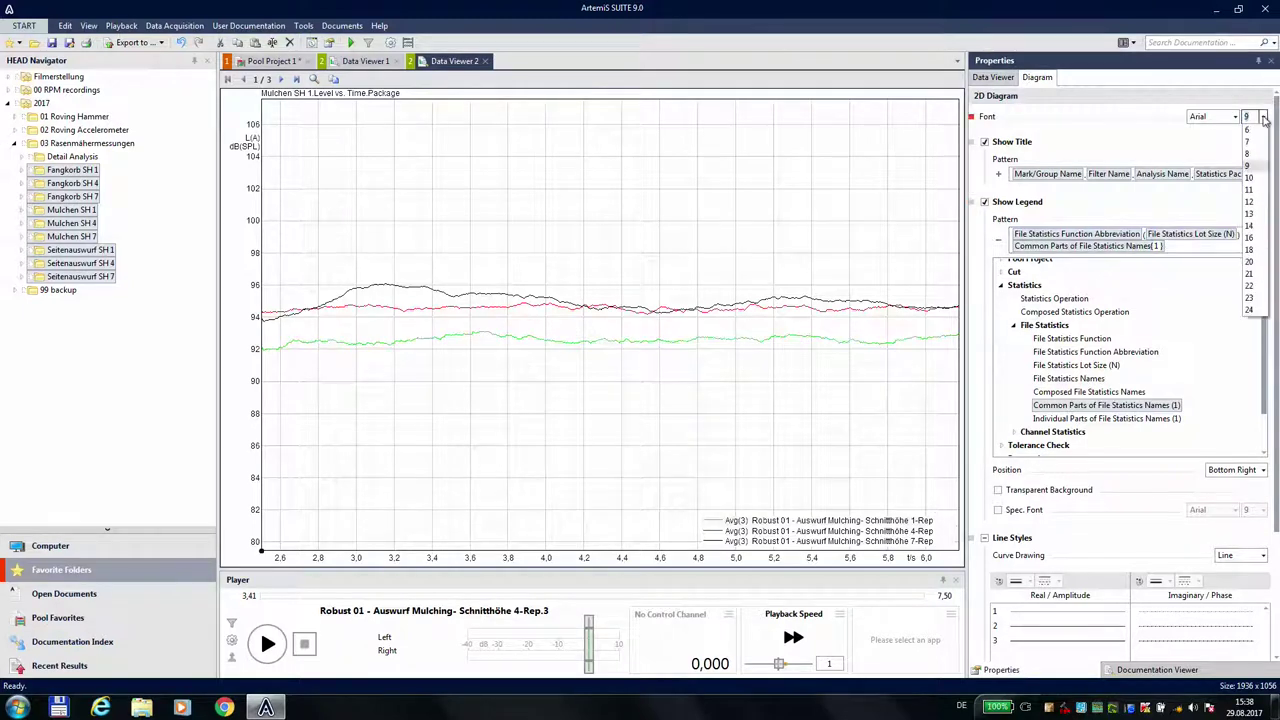
pyautogui.click(1261, 190)
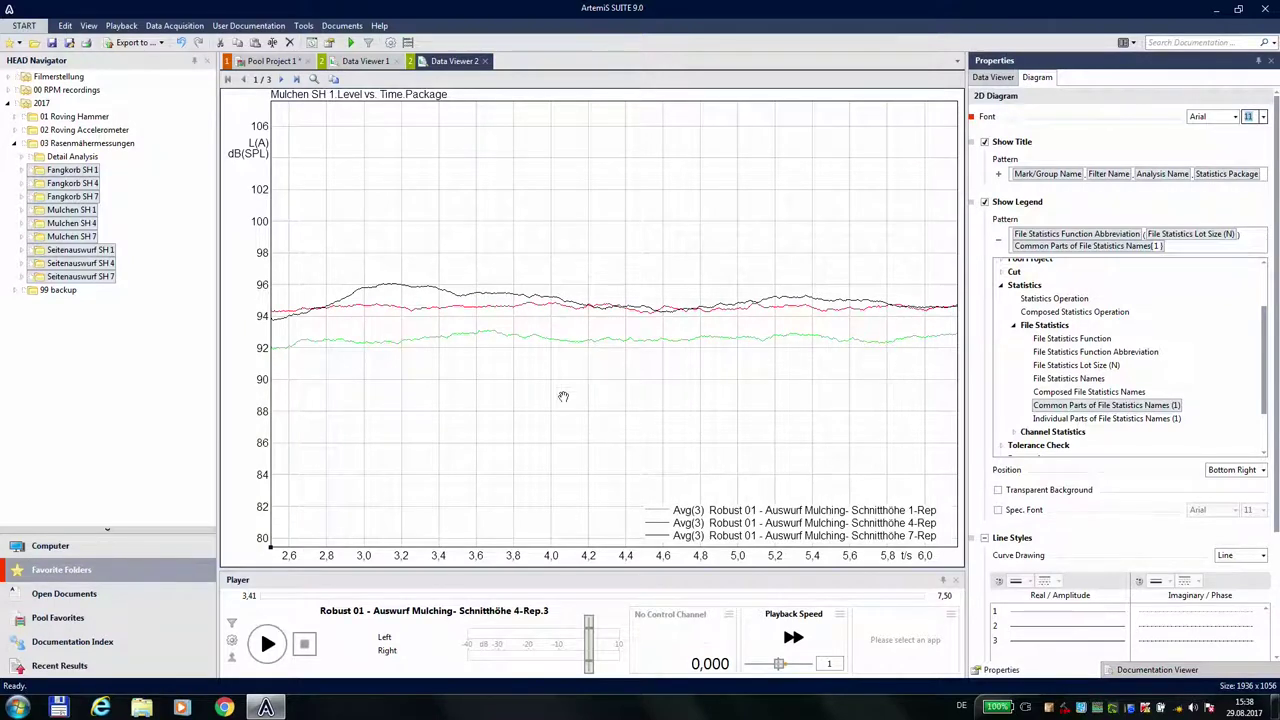
pyautogui.moveTo(541, 341)
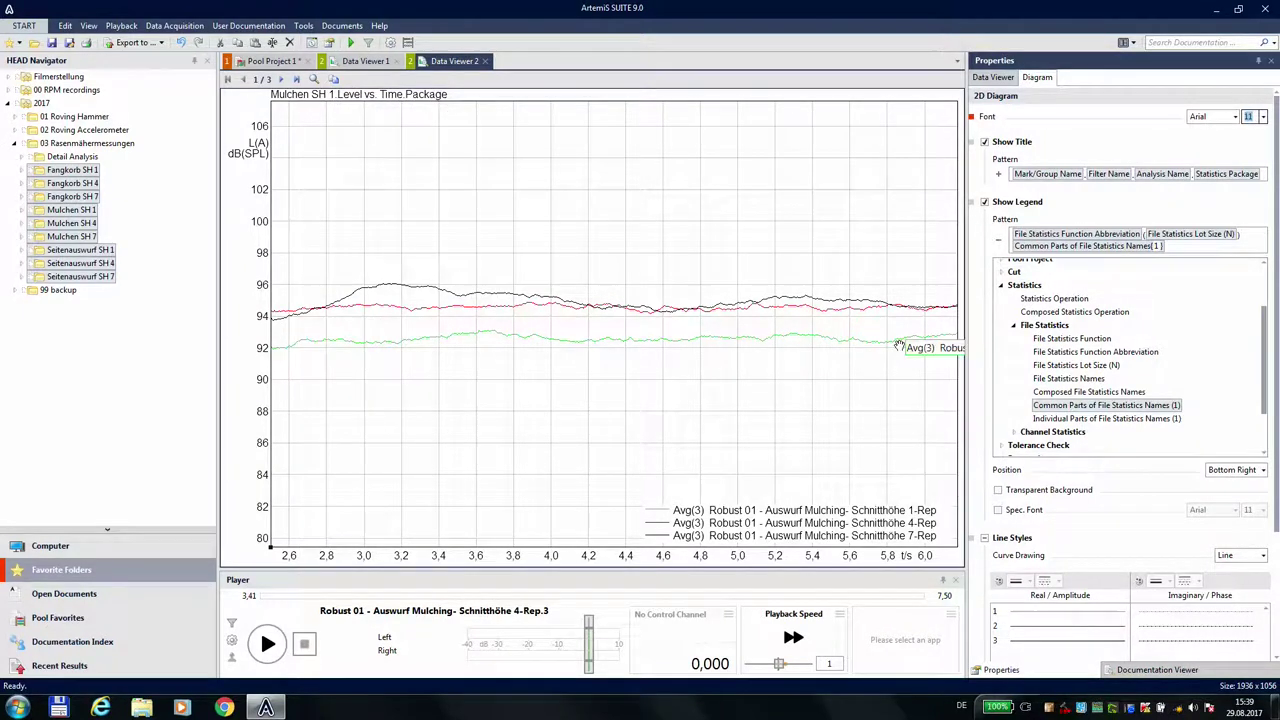
# Remove Mark/Group Name, Filter Name and Statistics Package from the title pattern, keeping only Analysis Name.
pyautogui.click(1055, 174)
pyautogui.press('Delete')
pyautogui.click(1038, 174)
pyautogui.press('Delete')
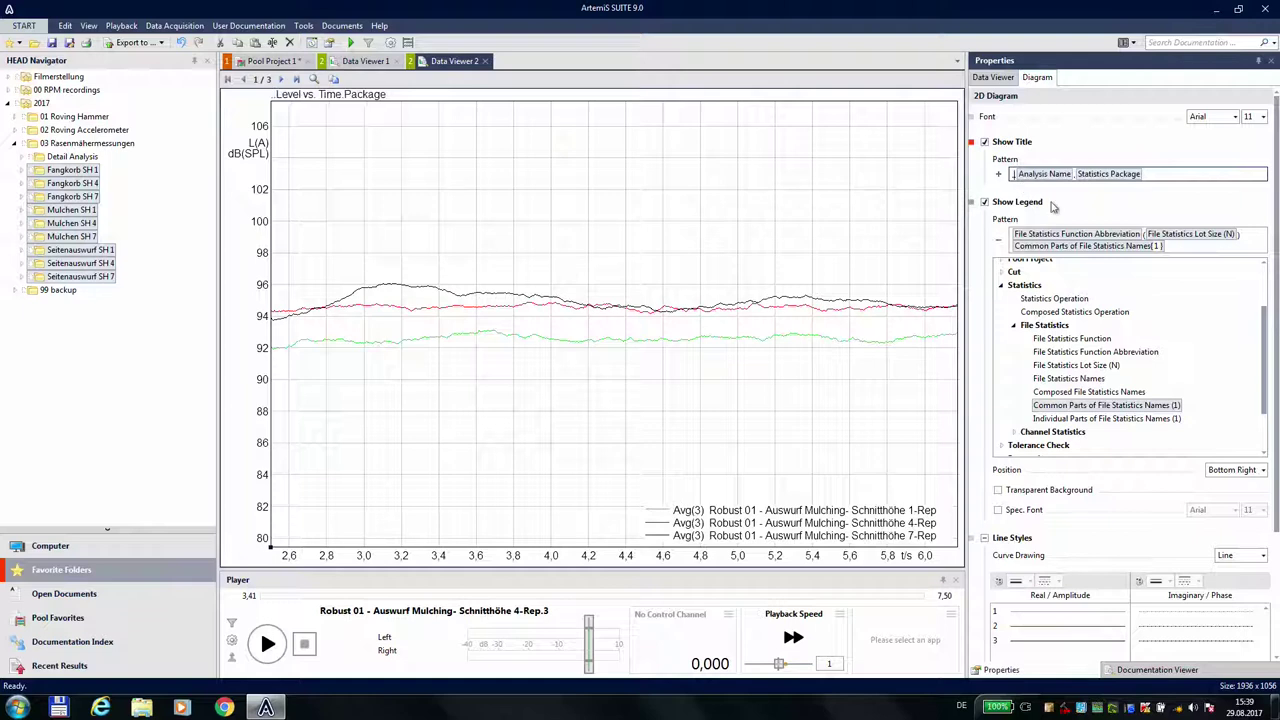
pyautogui.press('Delete')
pyautogui.click(1130, 176)
pyautogui.press('Delete')
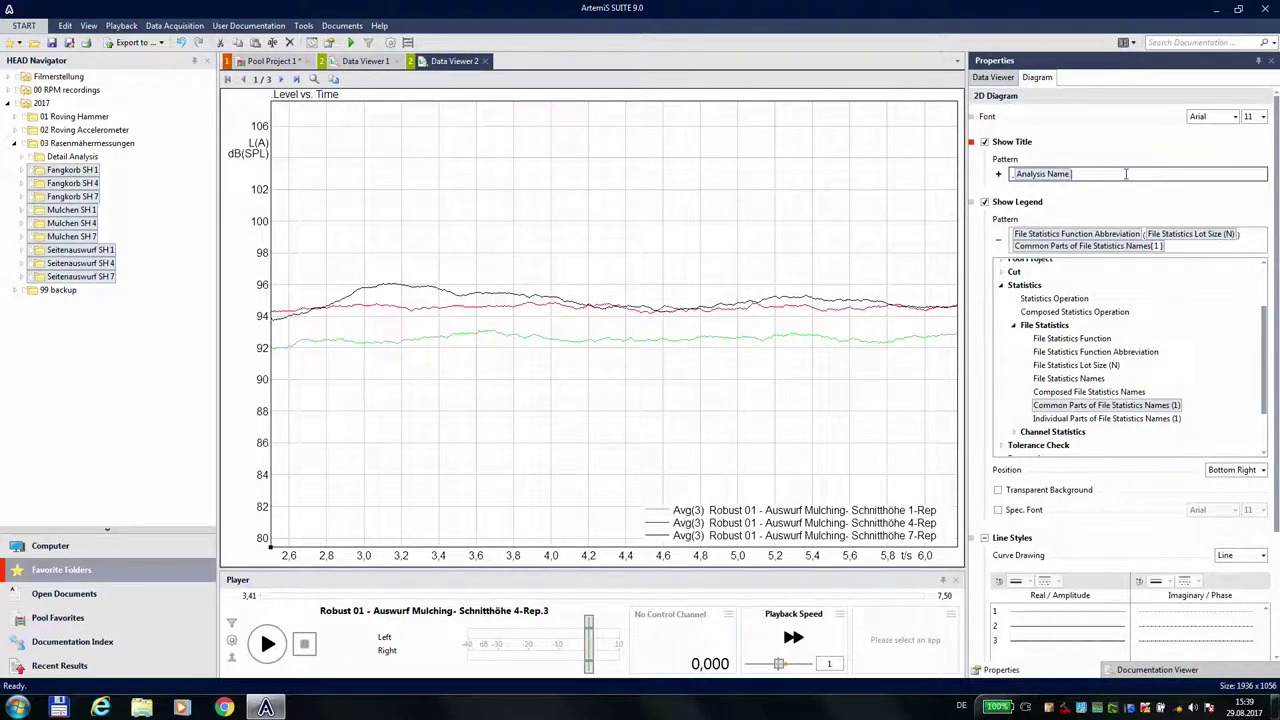
# Insert the text "Analyse" in front of the Analysis Name placeholder in the title pattern.
pyautogui.click(1016, 176)
pyautogui.write('Analy')
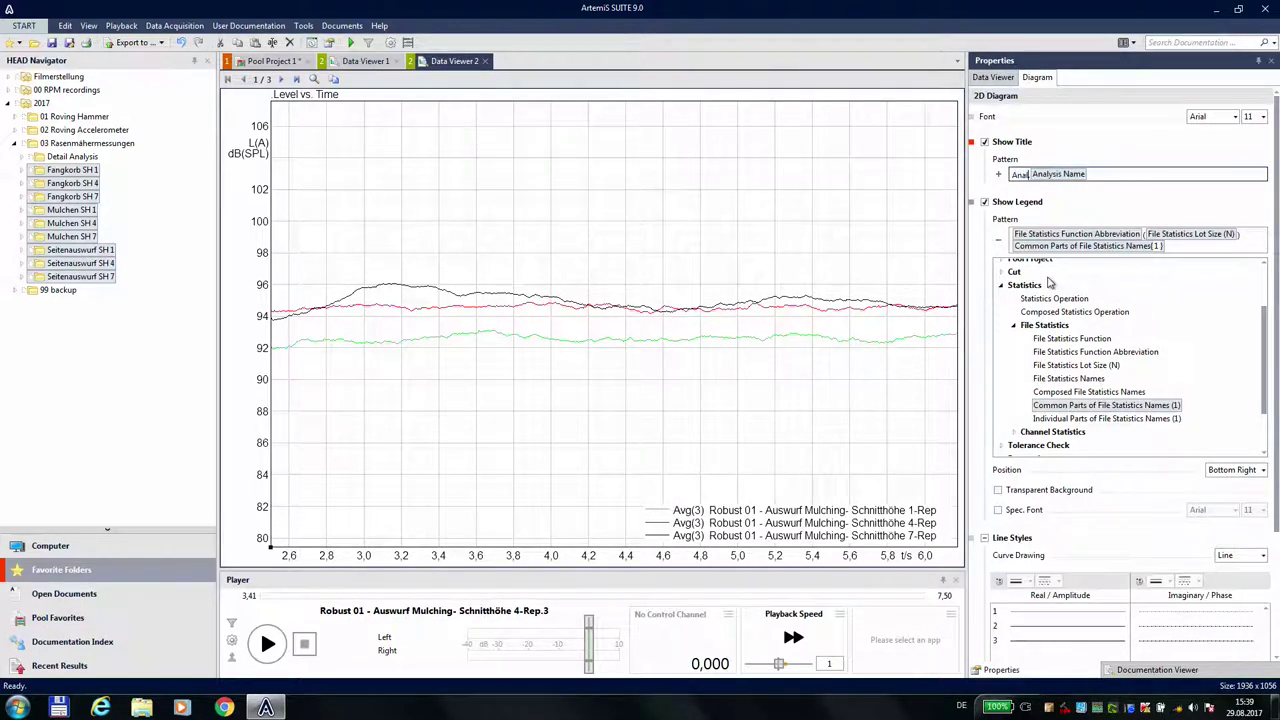
pyautogui.write('se')
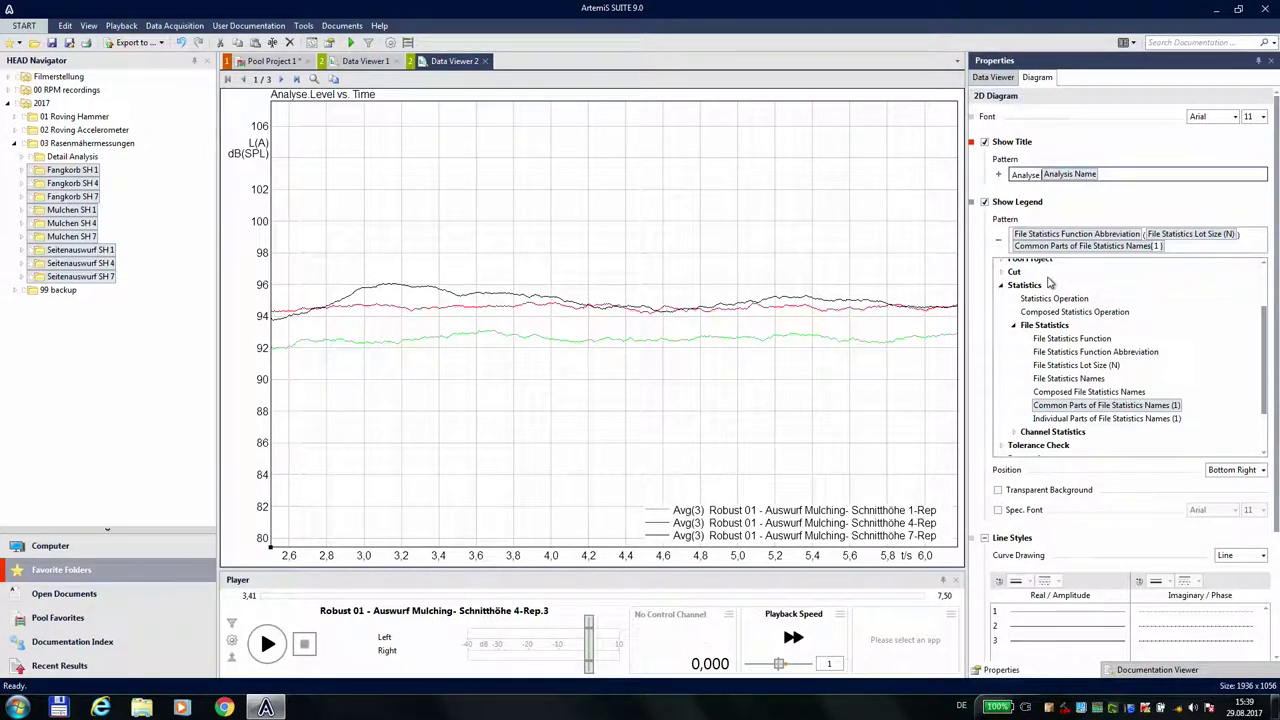
pyautogui.click(636, 197)
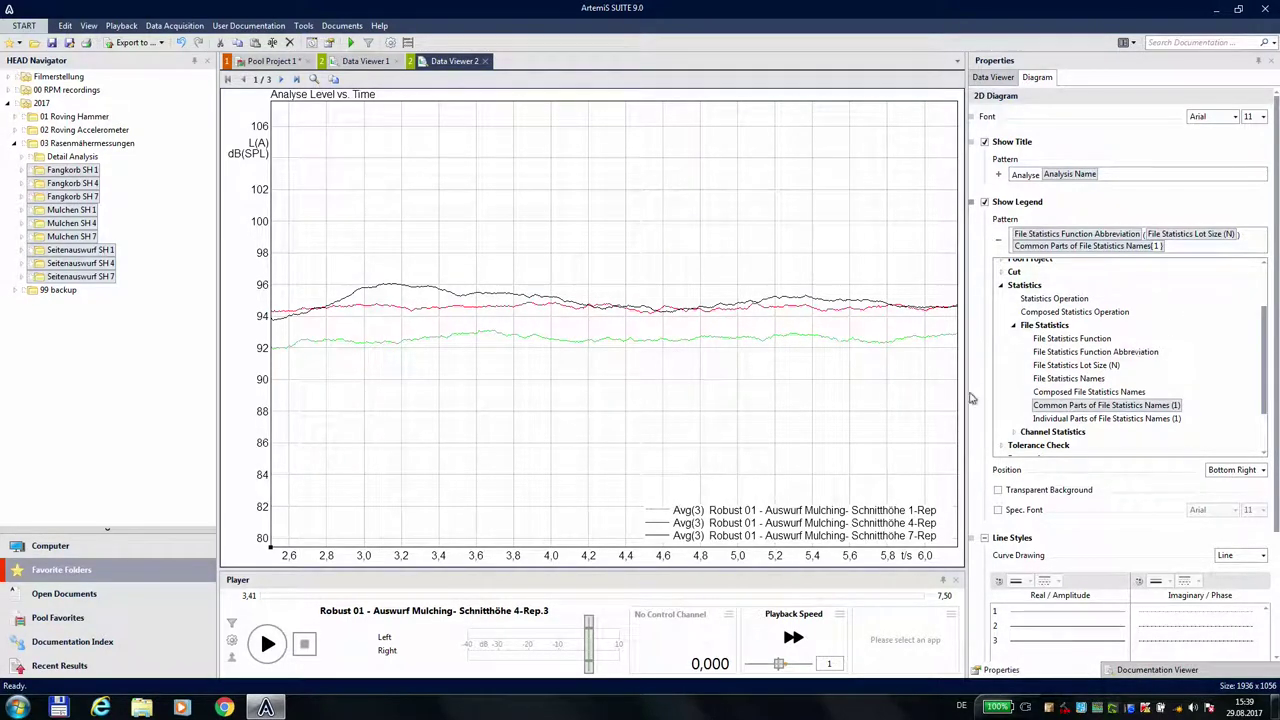
# Try appending Channel Statistics Function Abbreviation to the legend pattern, then remove that placeholder.
pyautogui.click(1168, 245)
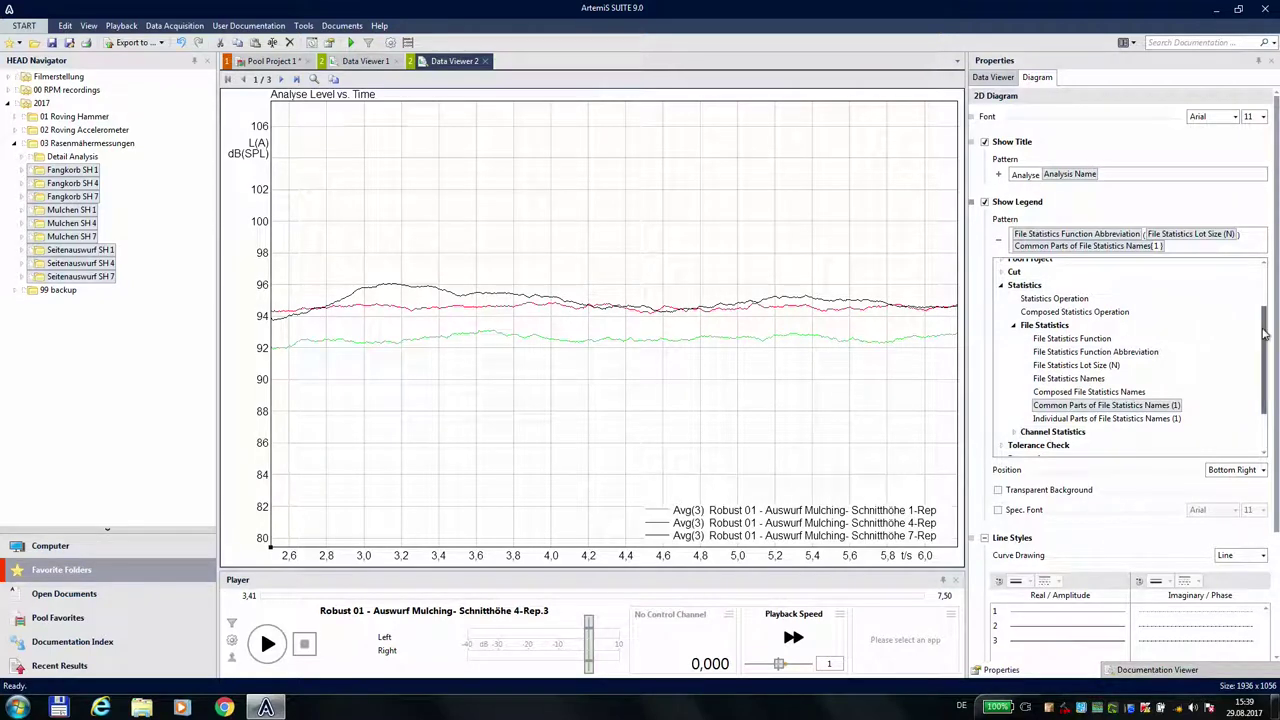
pyautogui.click(1172, 246)
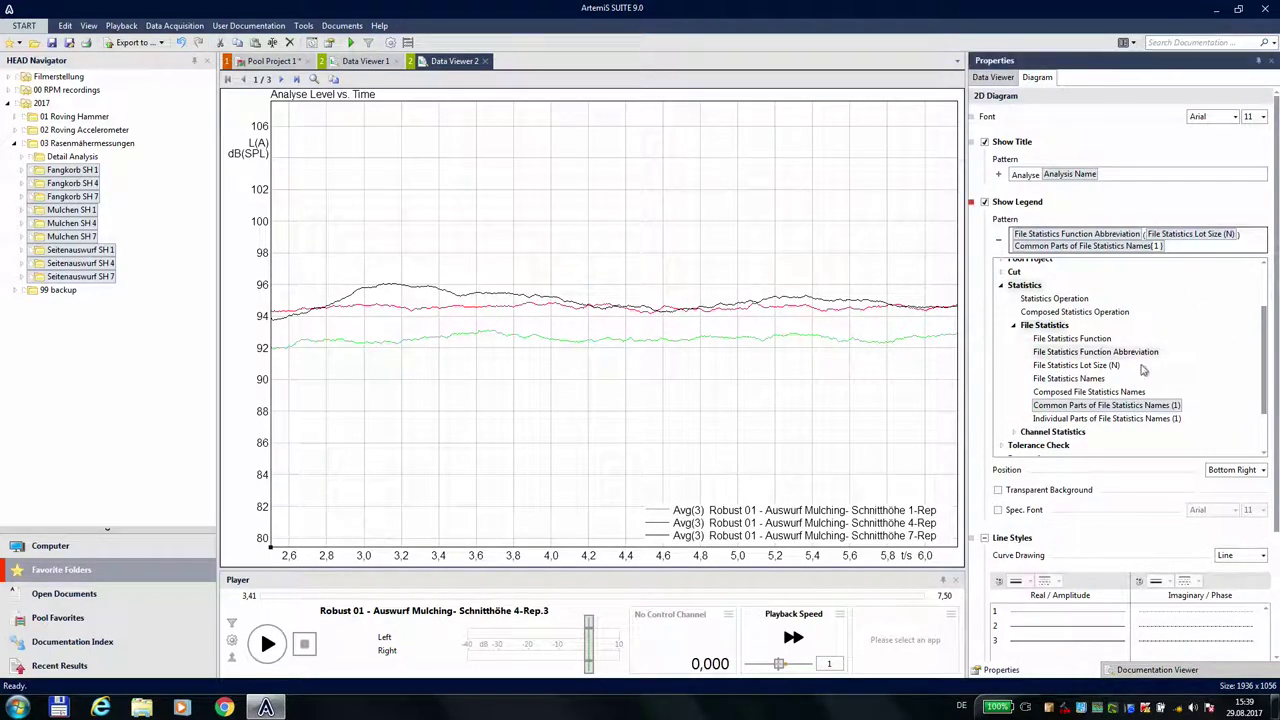
pyautogui.click(1013, 436)
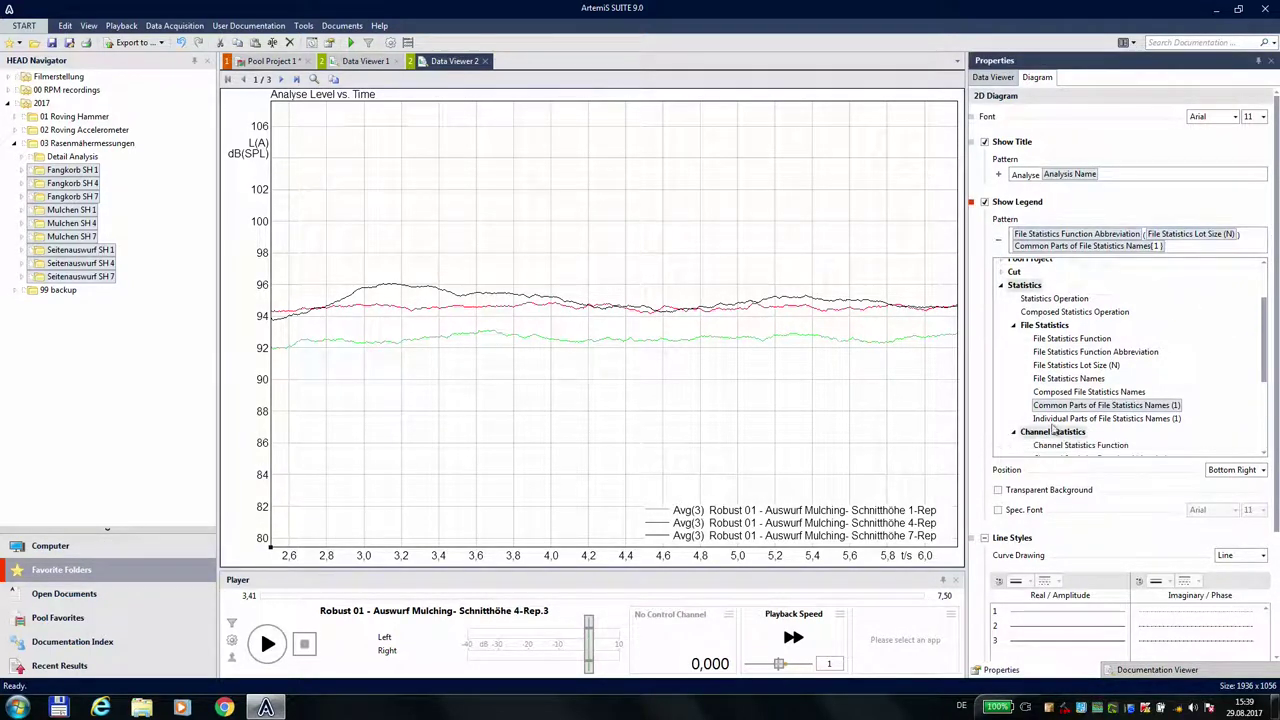
pyautogui.moveTo(1267, 378); pyautogui.dragTo(1267, 420)
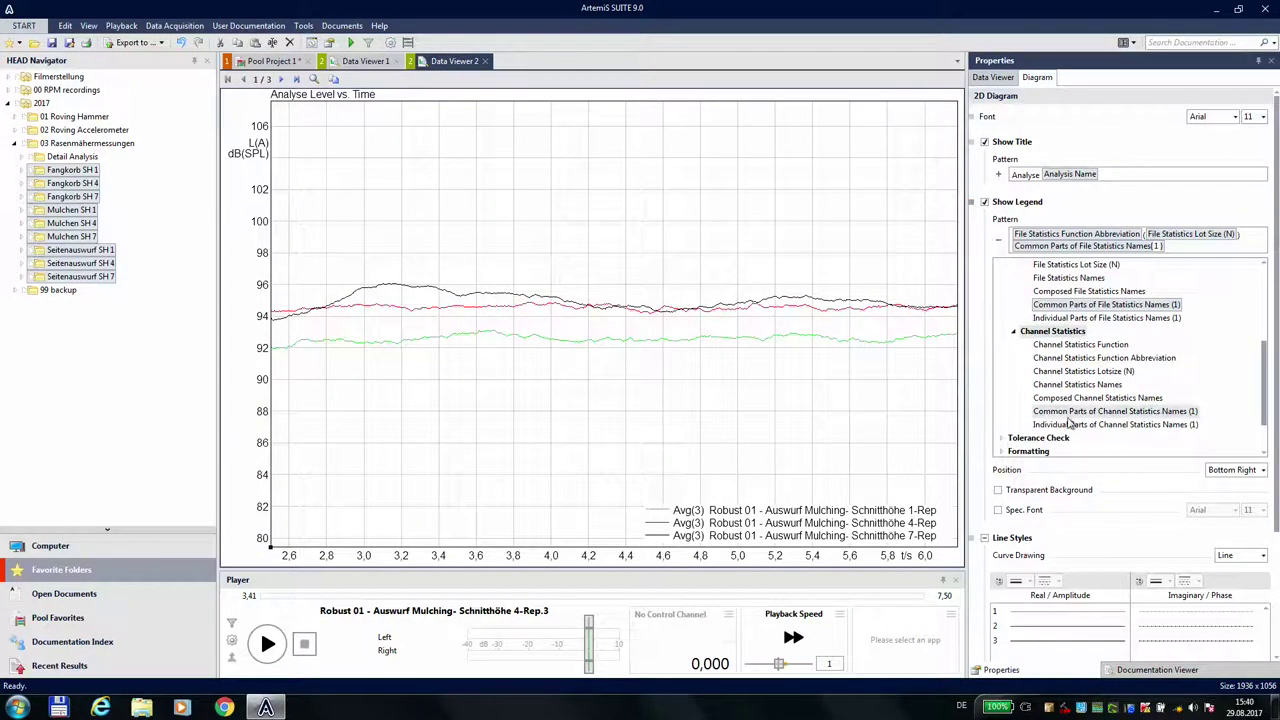
pyautogui.doubleClick(1090, 358)
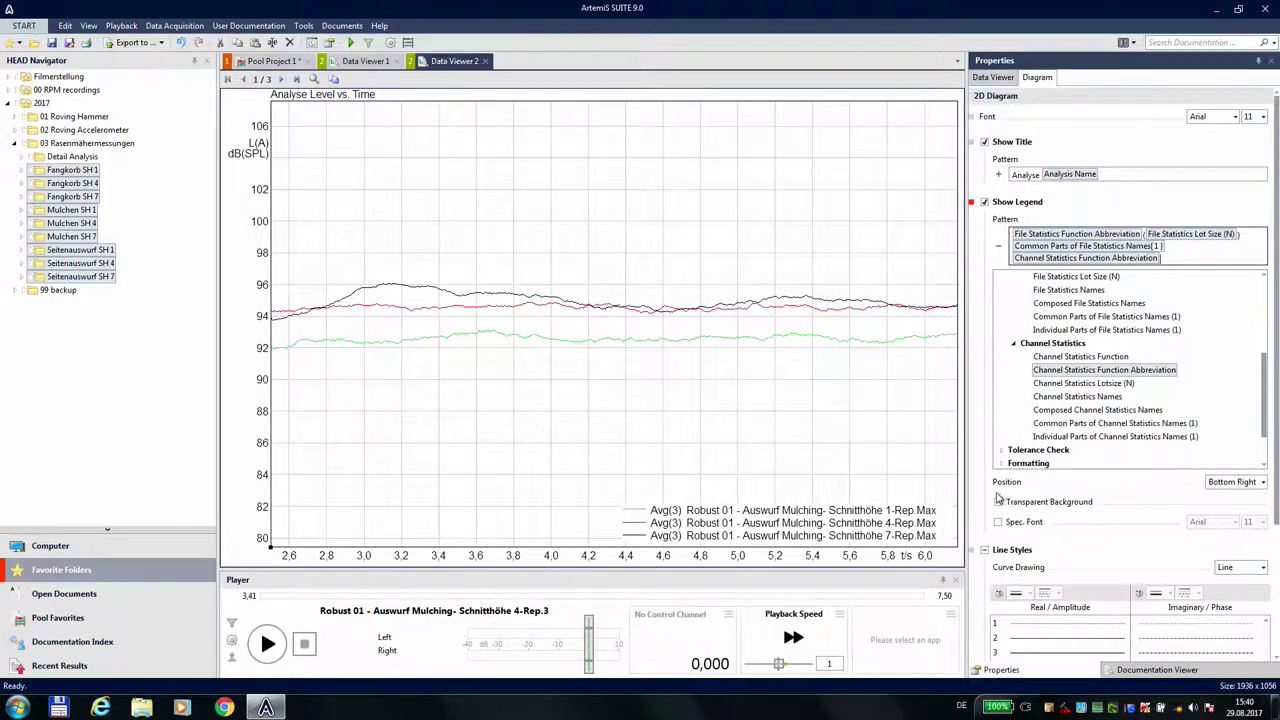
pyautogui.click(1139, 257)
pyautogui.press('Delete')
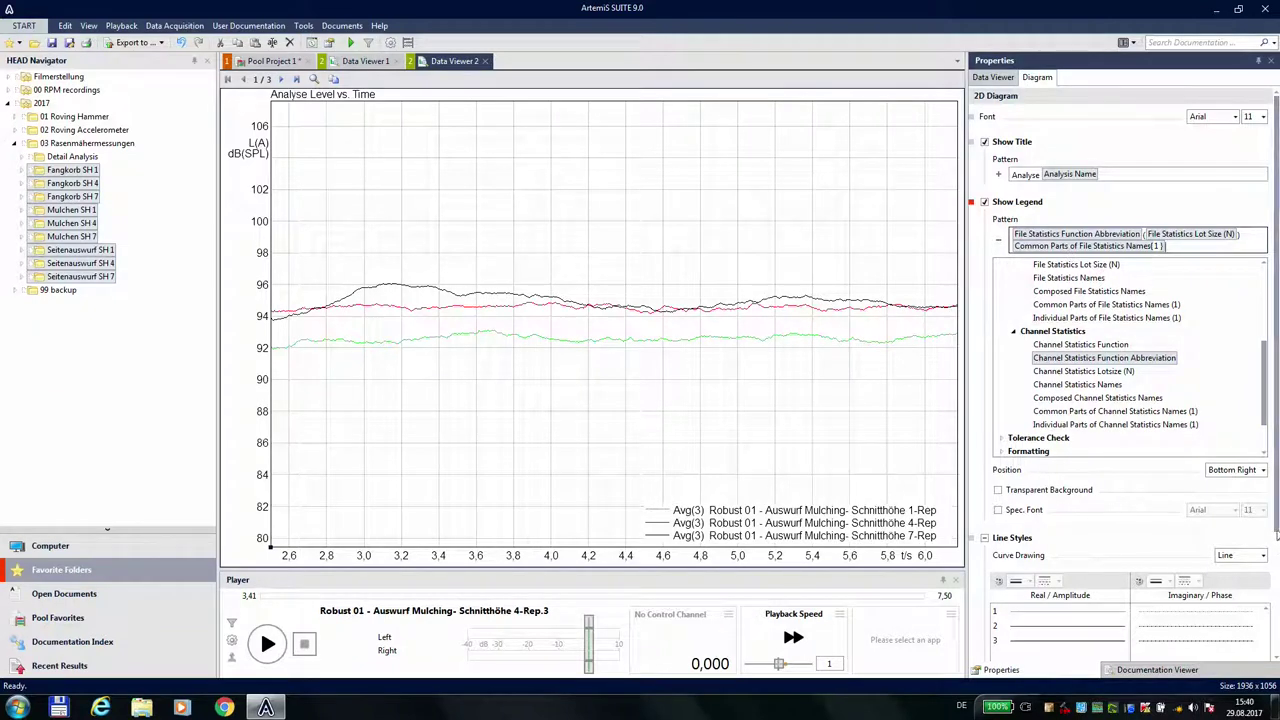
# Set a thicker line width for Real / Amplitude line styles 1 to 3.
pyautogui.scroll(-2, 1277, 593)
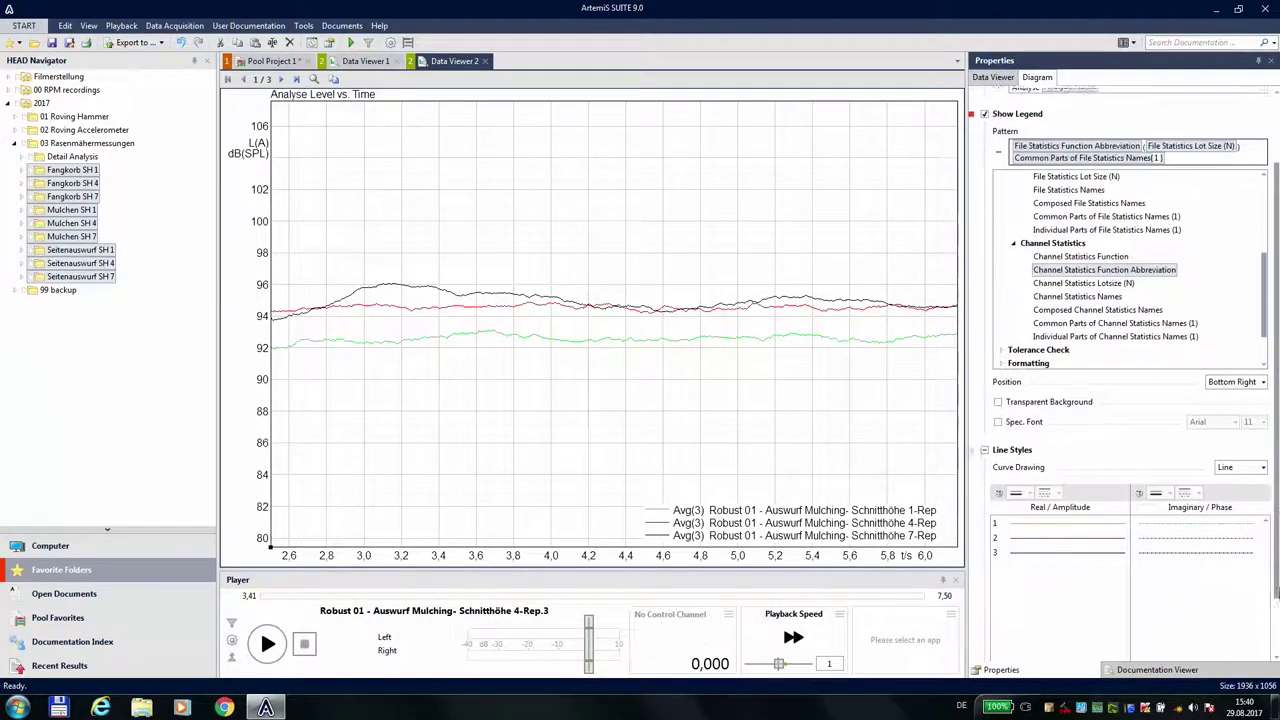
pyautogui.click(1033, 519)
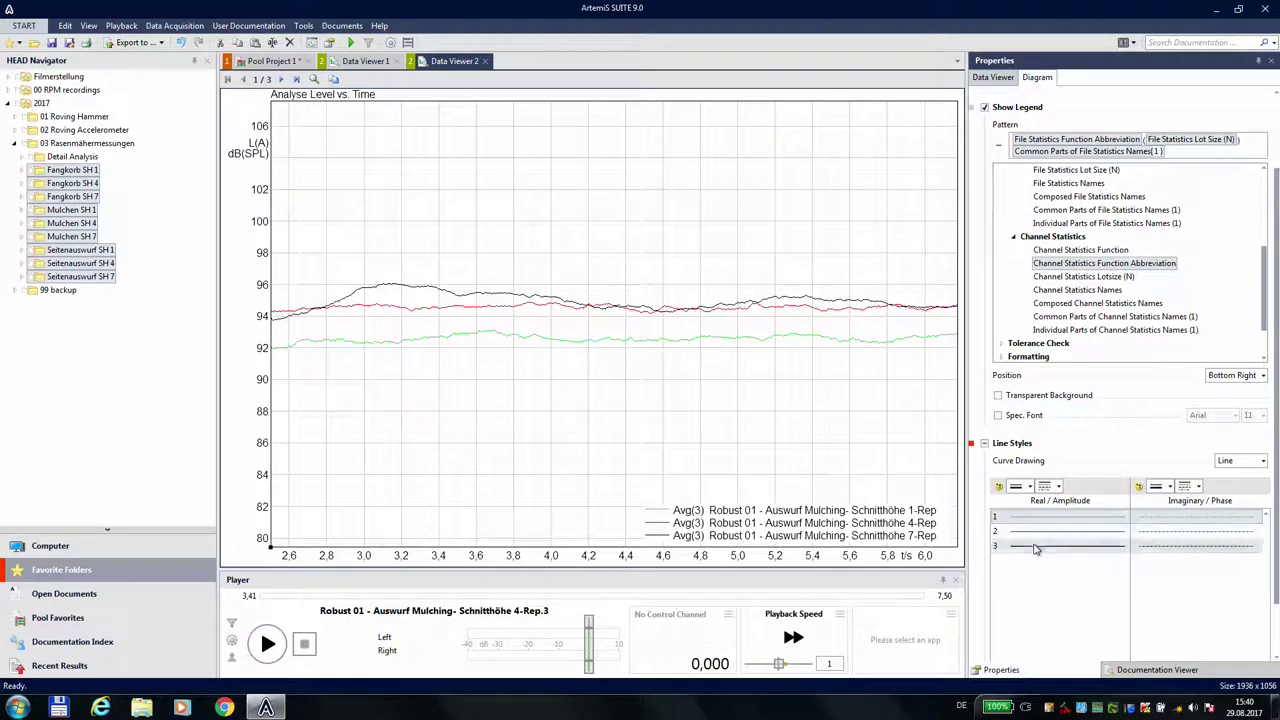
pyautogui.keyDown('shift'); pyautogui.click(1035, 546); pyautogui.keyUp('shift')
pyautogui.click(1029, 486)
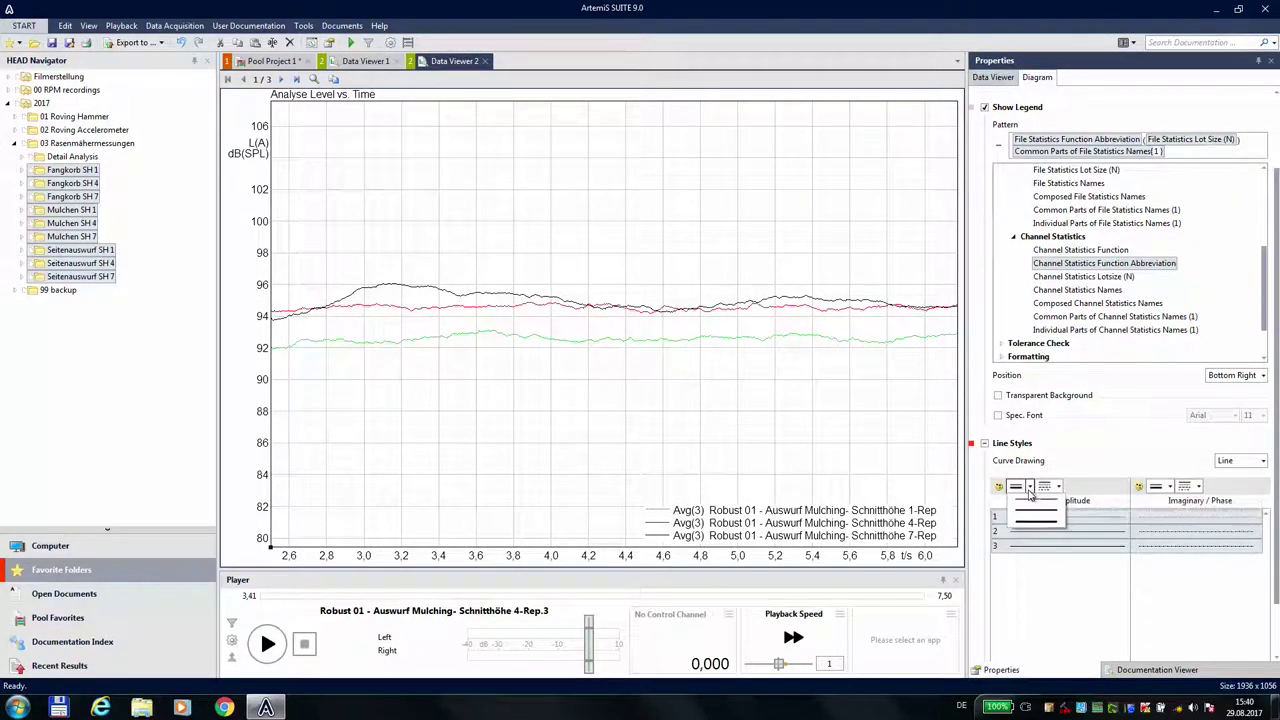
pyautogui.click(1034, 510)
pyautogui.click(675, 372)
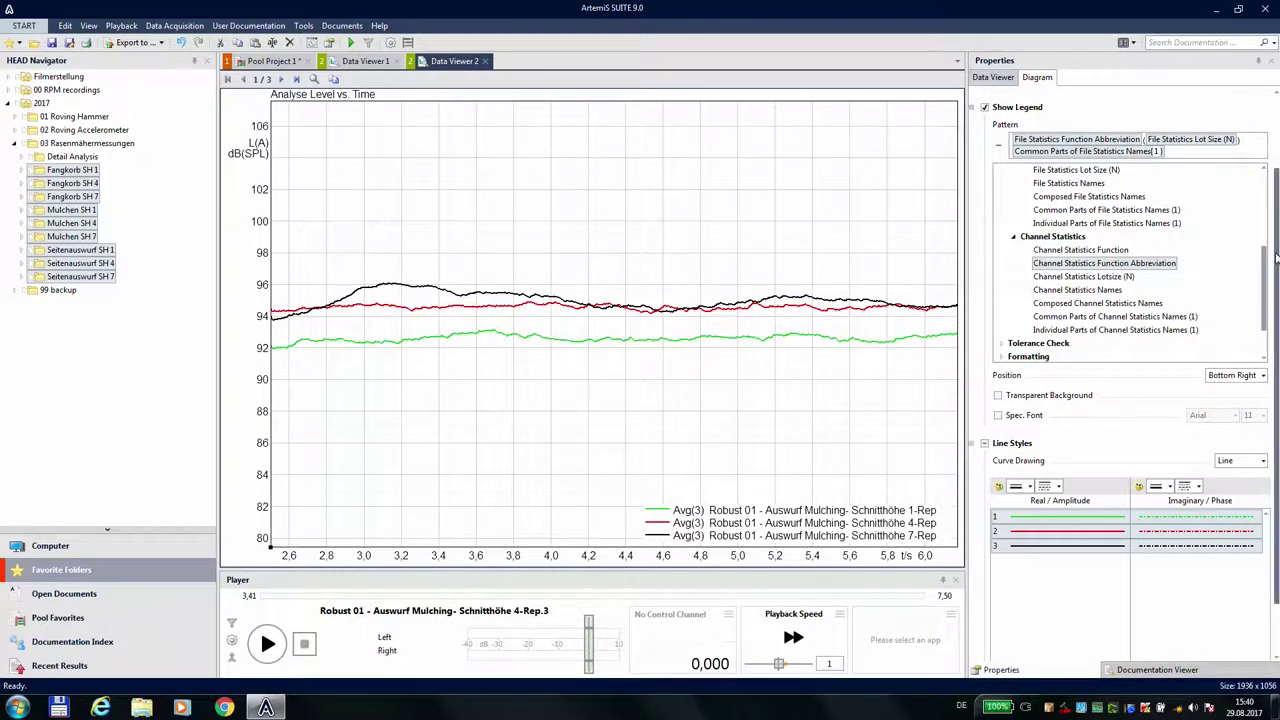
# Copy all 2D Diagram settings of the customised Level vs. Time diagram in Data Viewer 2.
pyautogui.scroll(1, 1277, 232)
pyautogui.scroll(2, 1277, 232)
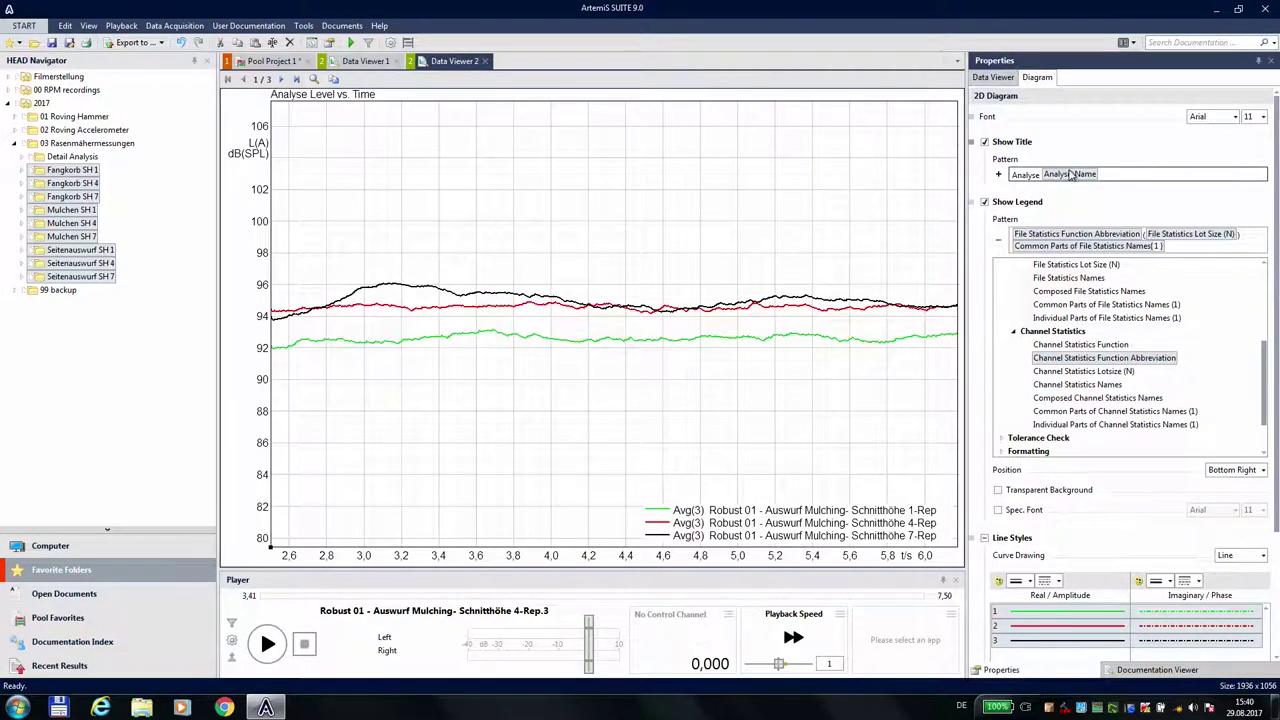
pyautogui.rightClick(1038, 97)
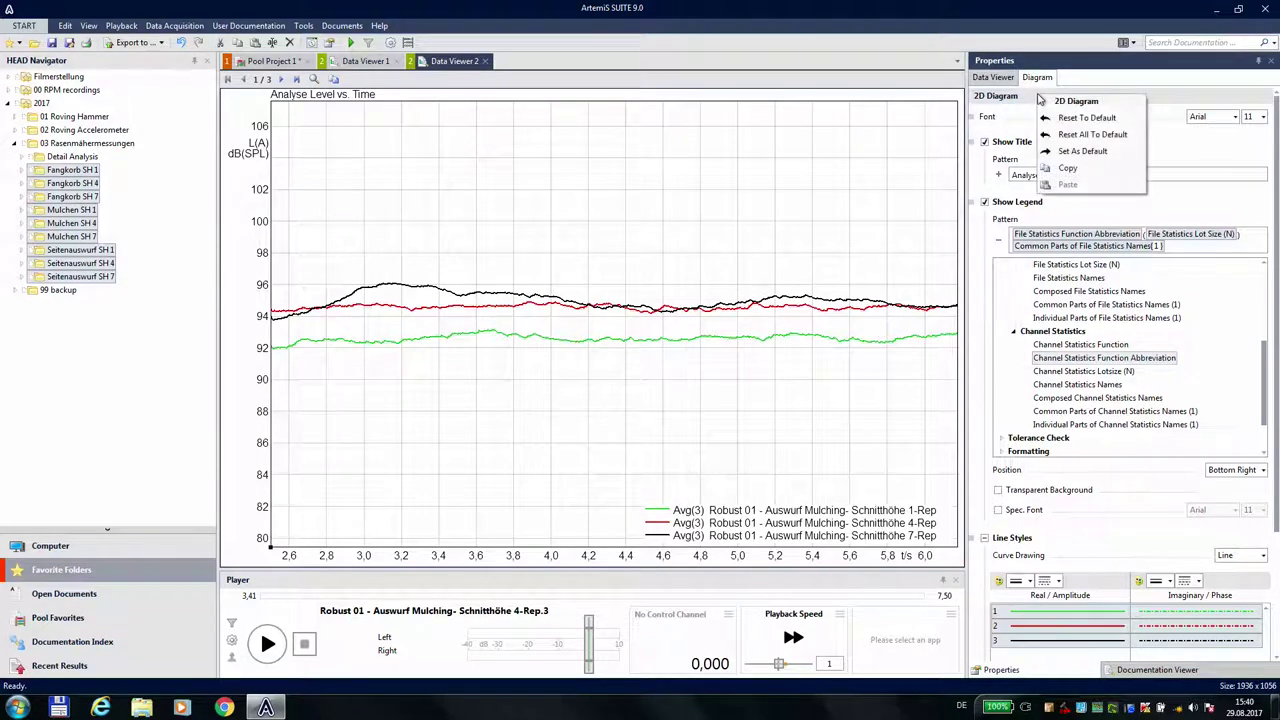
pyautogui.click(1070, 170)
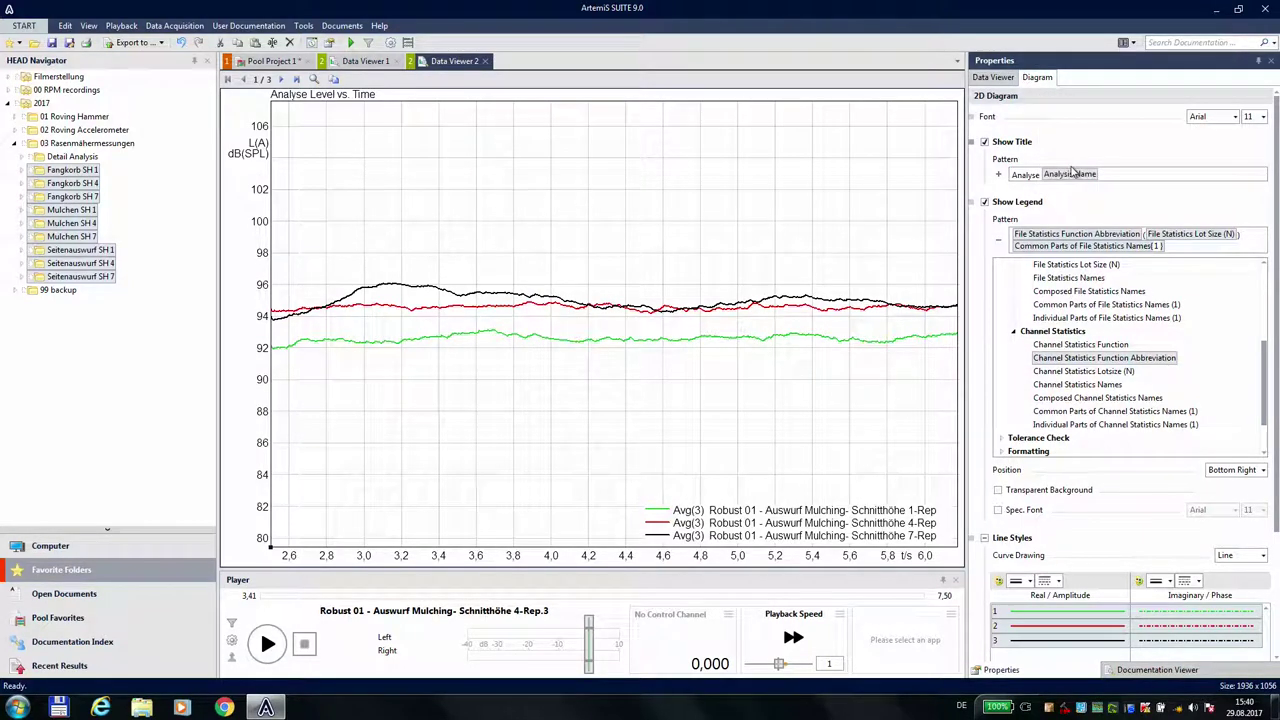
# Paste the copied 2D Diagram settings into the Diagram Defaults of Pool Project 1's Data Viewer destination and calculate the results.
pyautogui.click(260, 63)
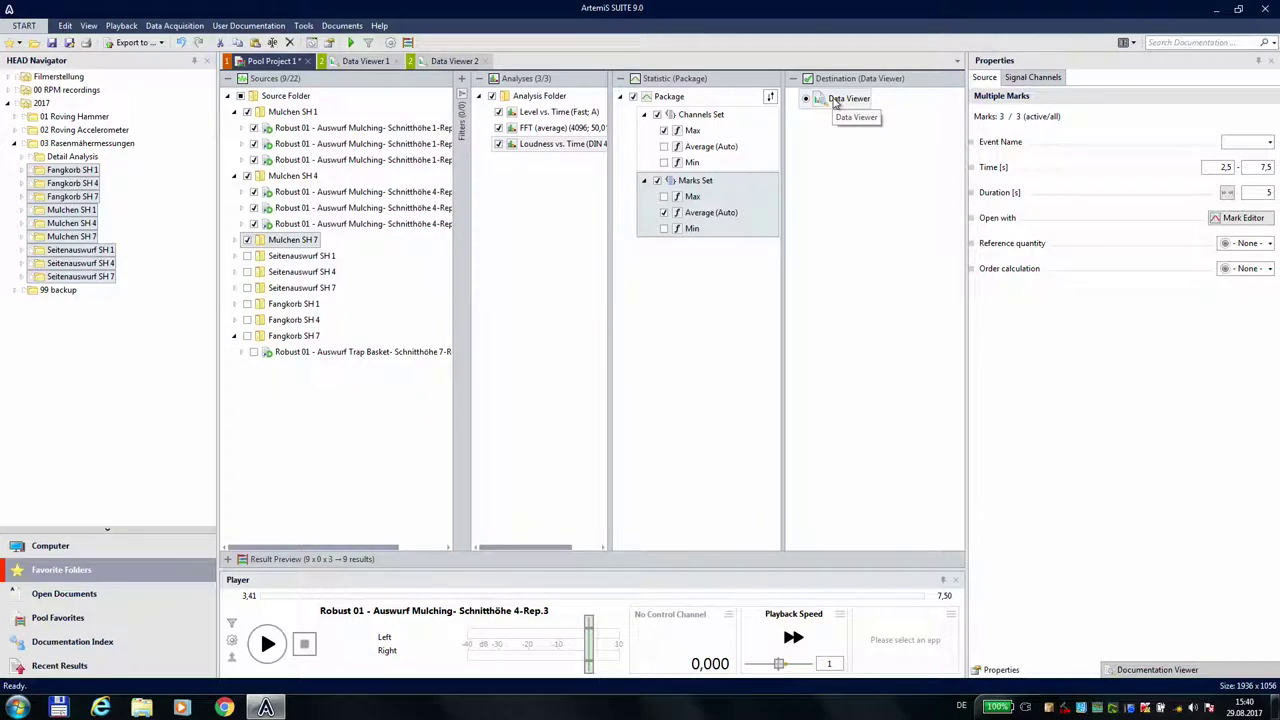
pyautogui.click(835, 102)
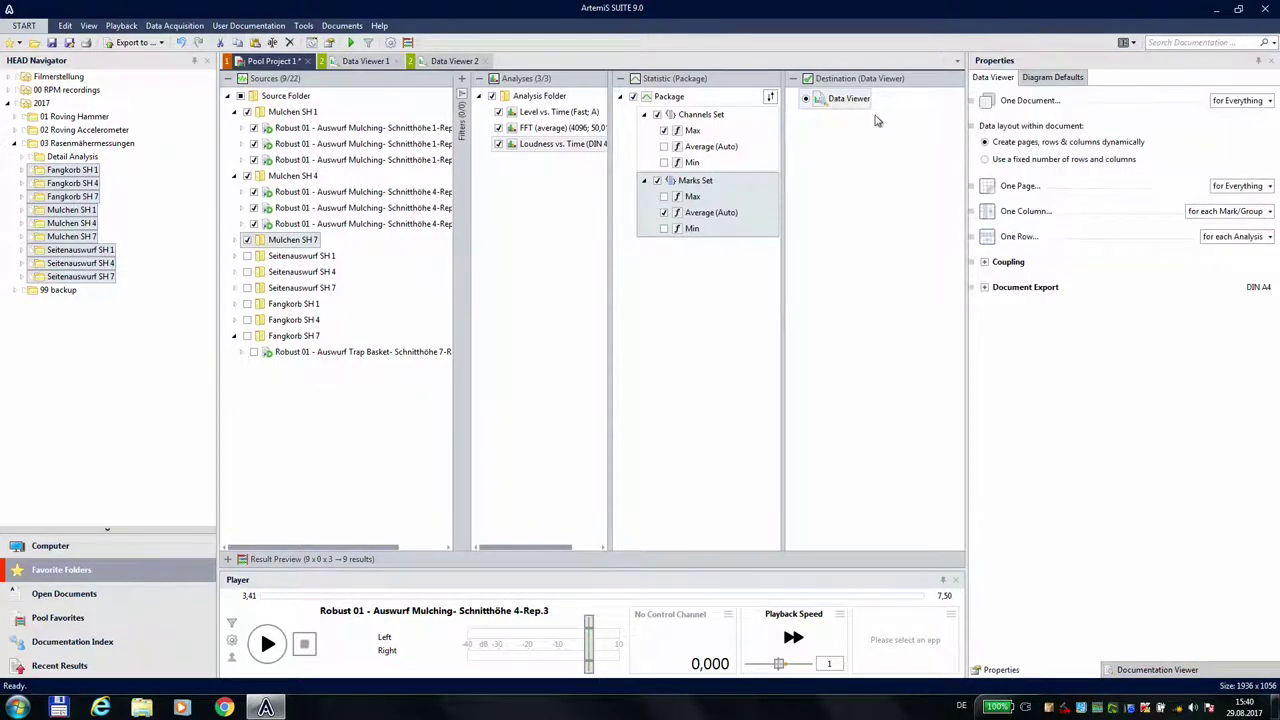
pyautogui.click(1057, 80)
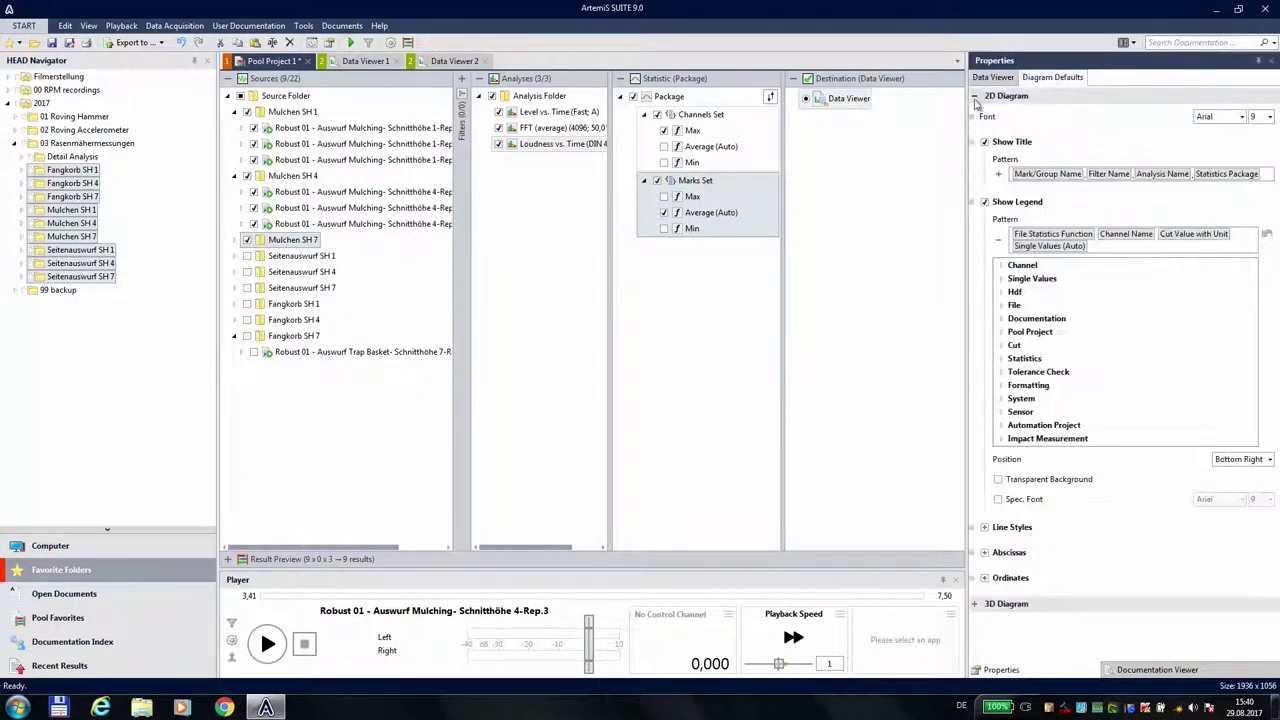
pyautogui.rightClick(1037, 100)
pyautogui.click(1066, 170)
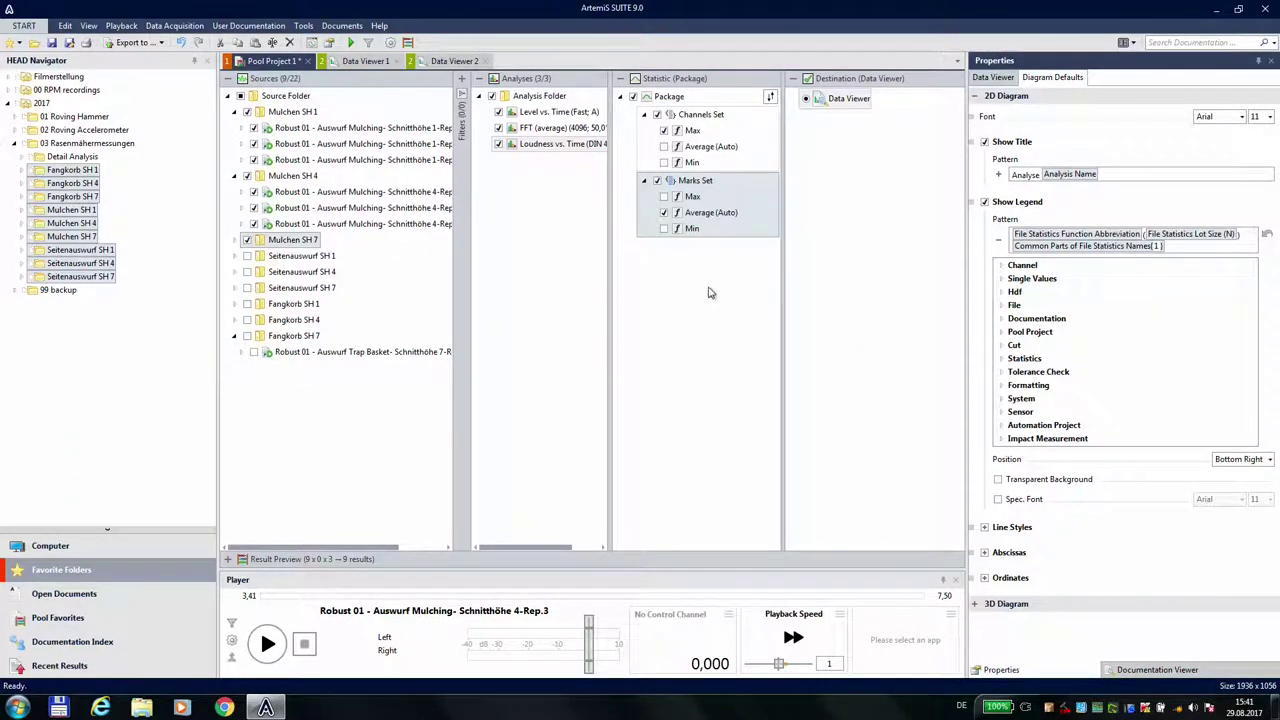
pyautogui.click(409, 42)
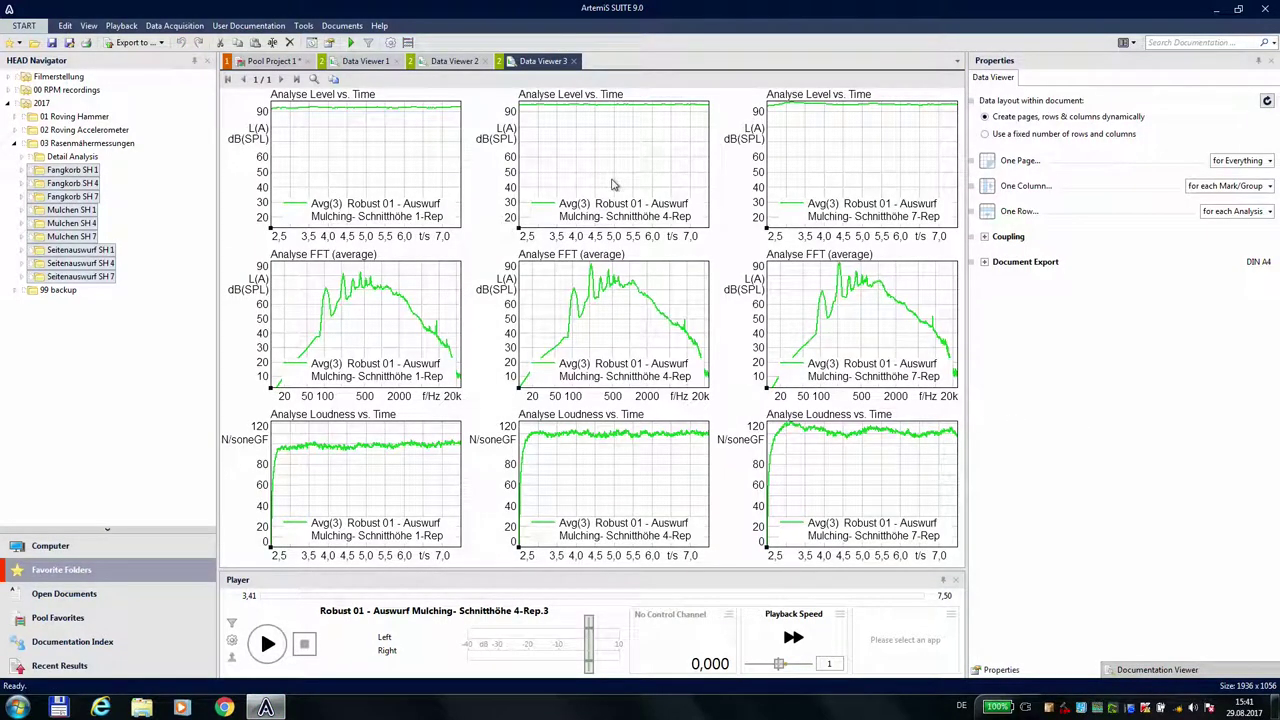
# Set the destination layout to one column for Everything and one page for each Analysis, and recalculate Pool Project 1.
pyautogui.click(288, 65)
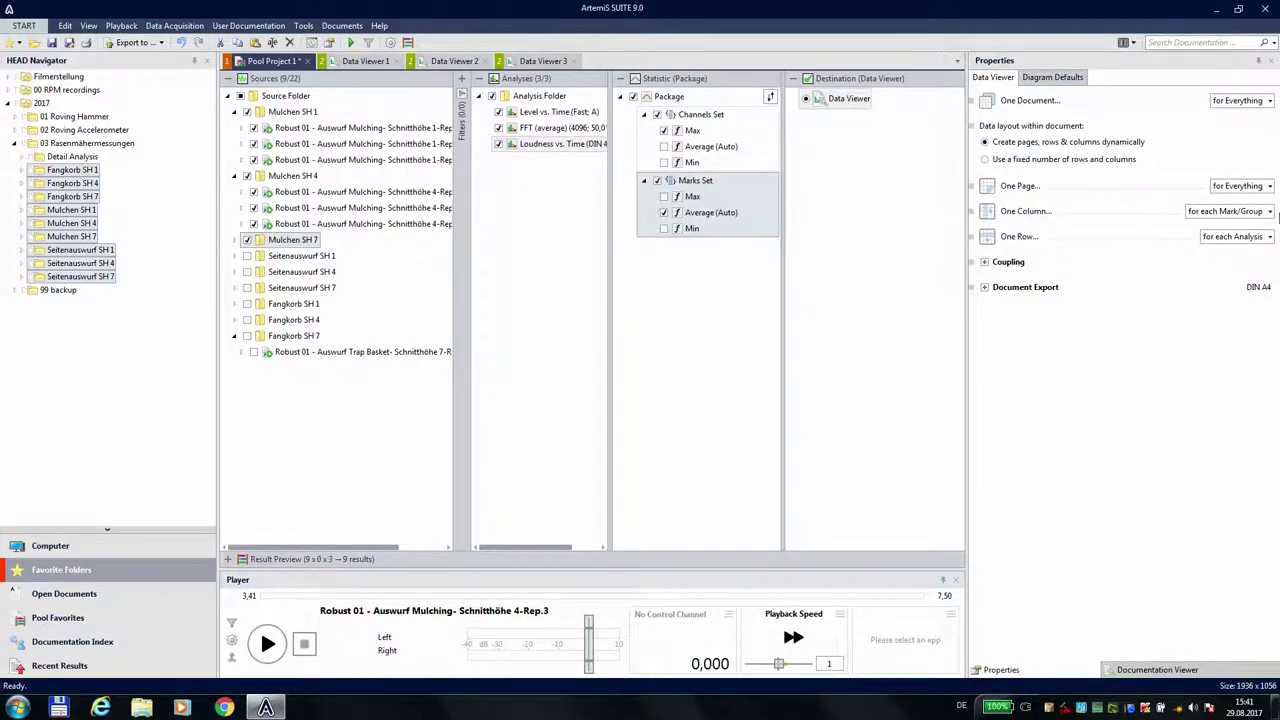
pyautogui.click(1269, 211)
pyautogui.scroll(3, 1274, 283)
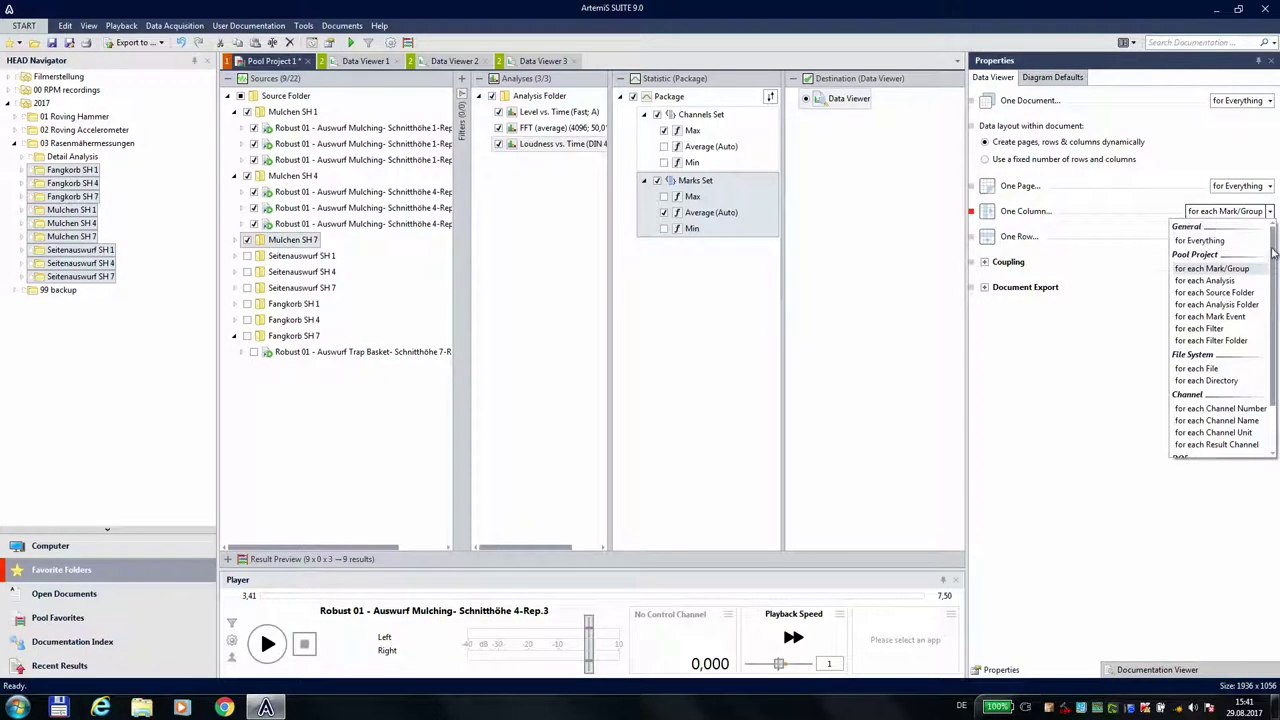
pyautogui.click(1242, 243)
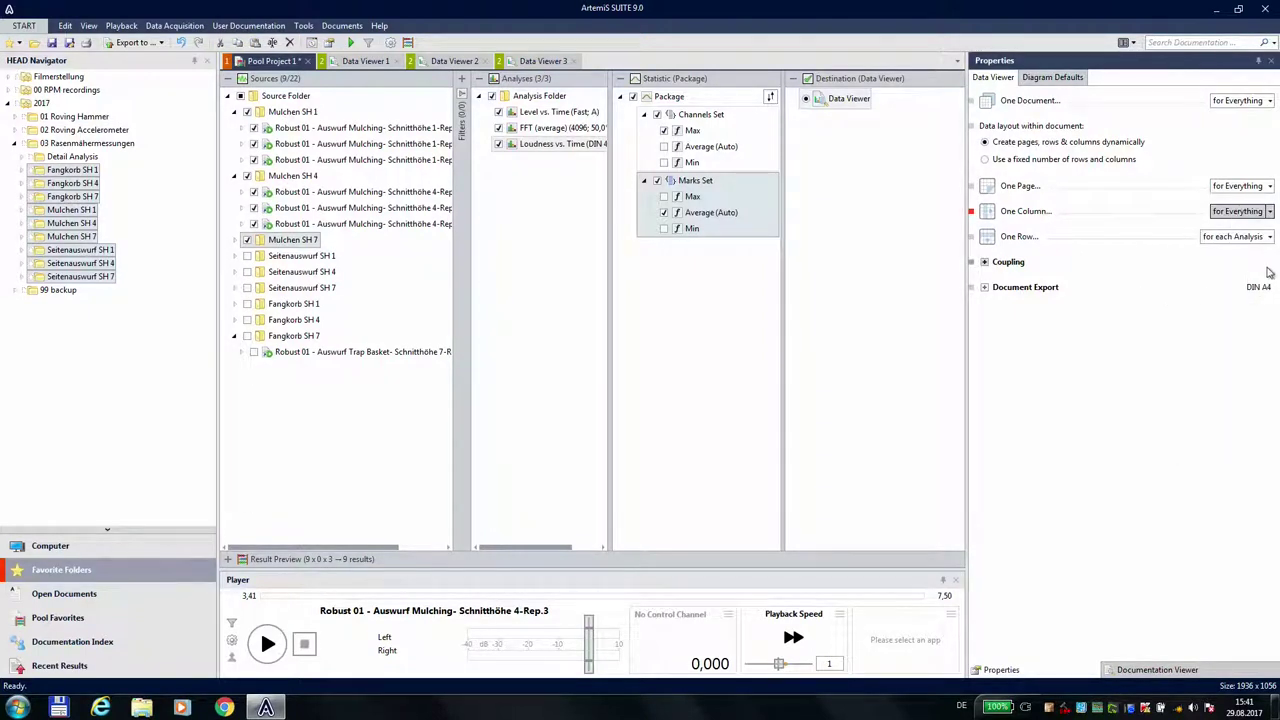
pyautogui.click(1269, 186)
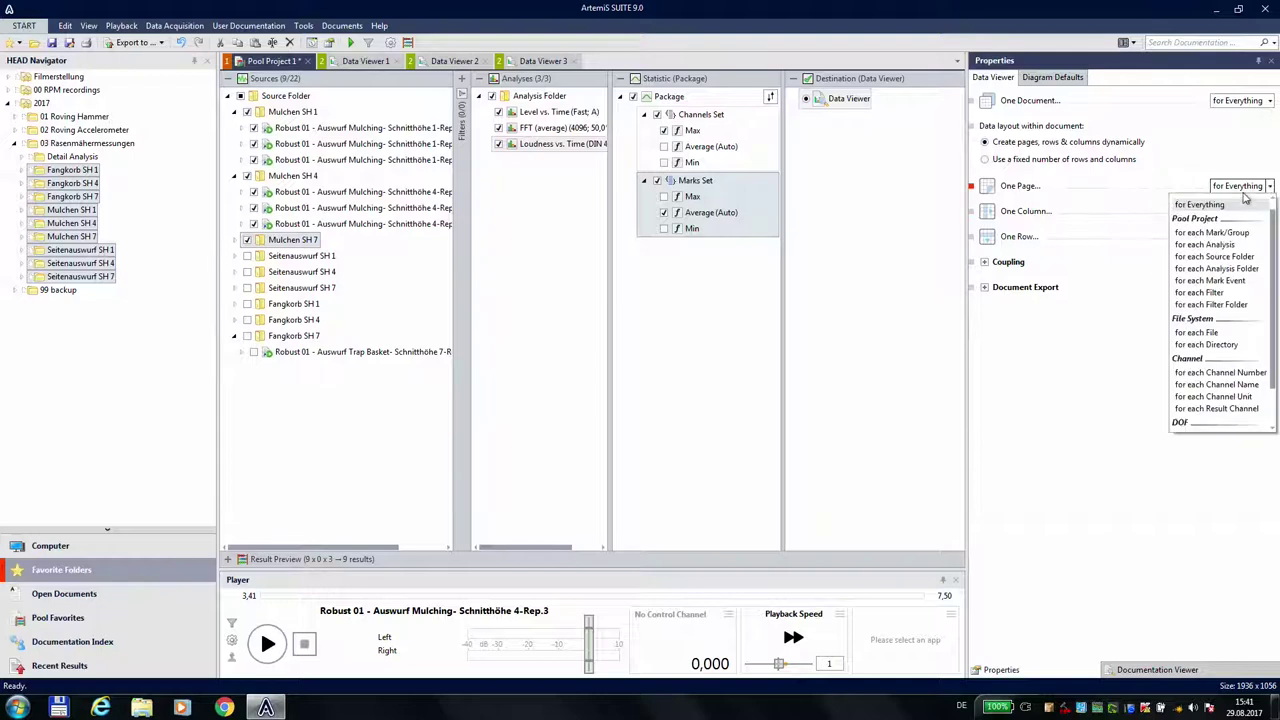
pyautogui.scroll(1, 1274, 240)
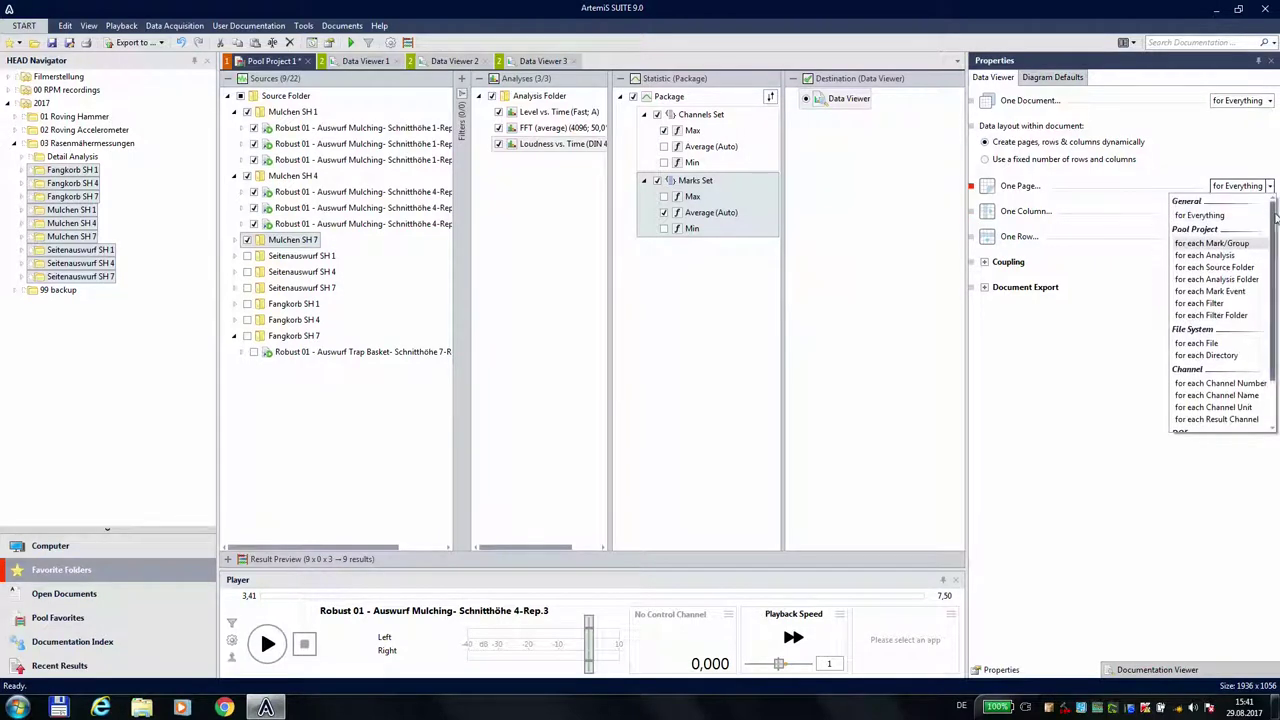
pyautogui.click(1215, 256)
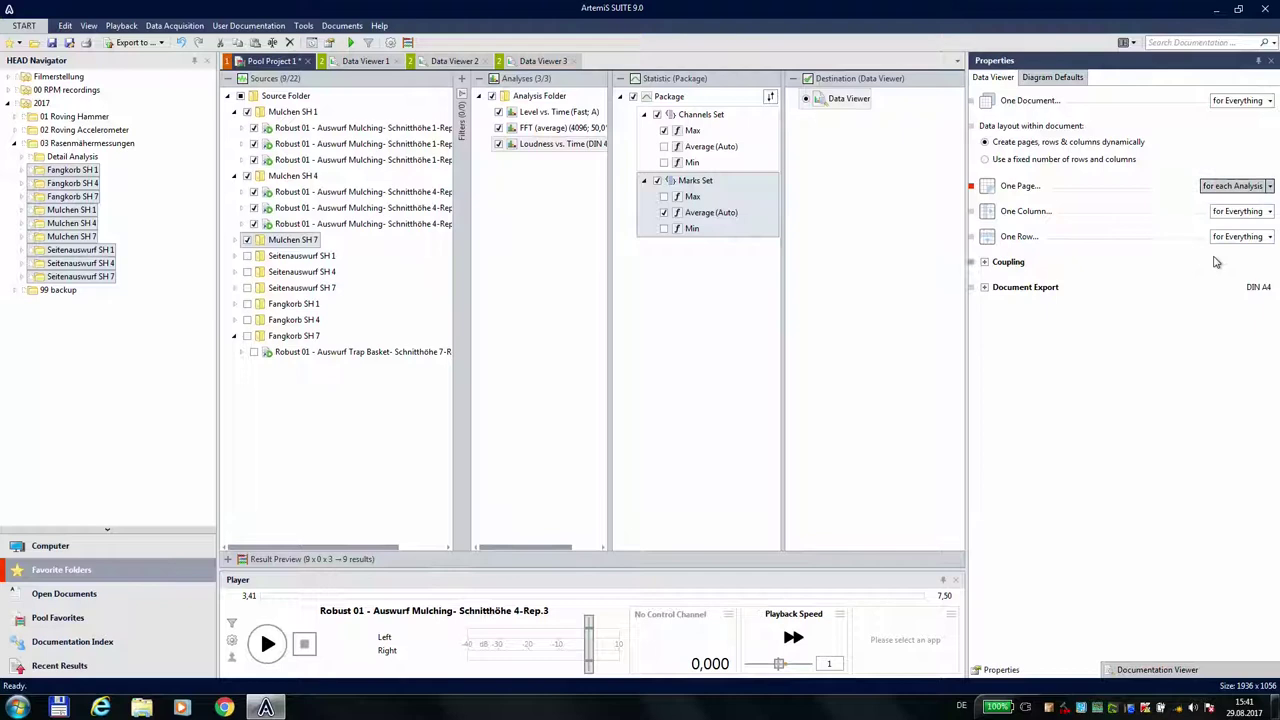
pyautogui.click(408, 42)
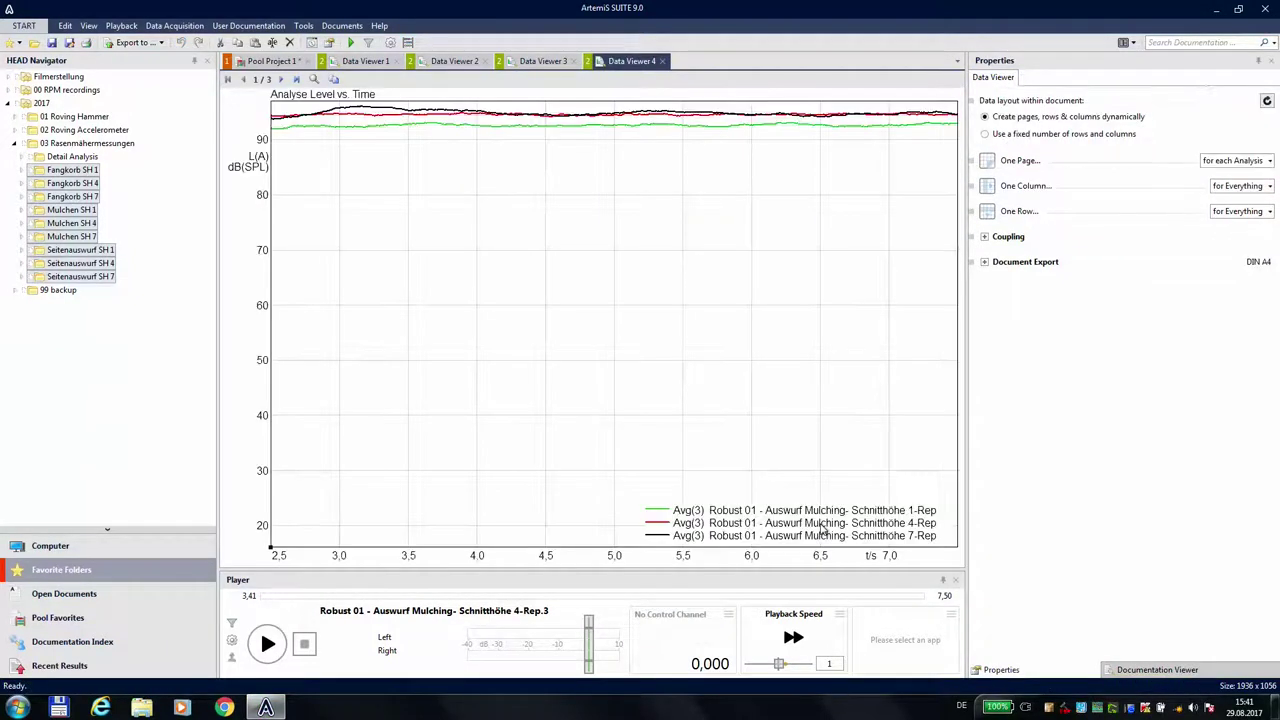
# Page through the FFT and Loudness vs. Time results in Data Viewer 4 and return to Level vs. Time.
pyautogui.click(280, 80)
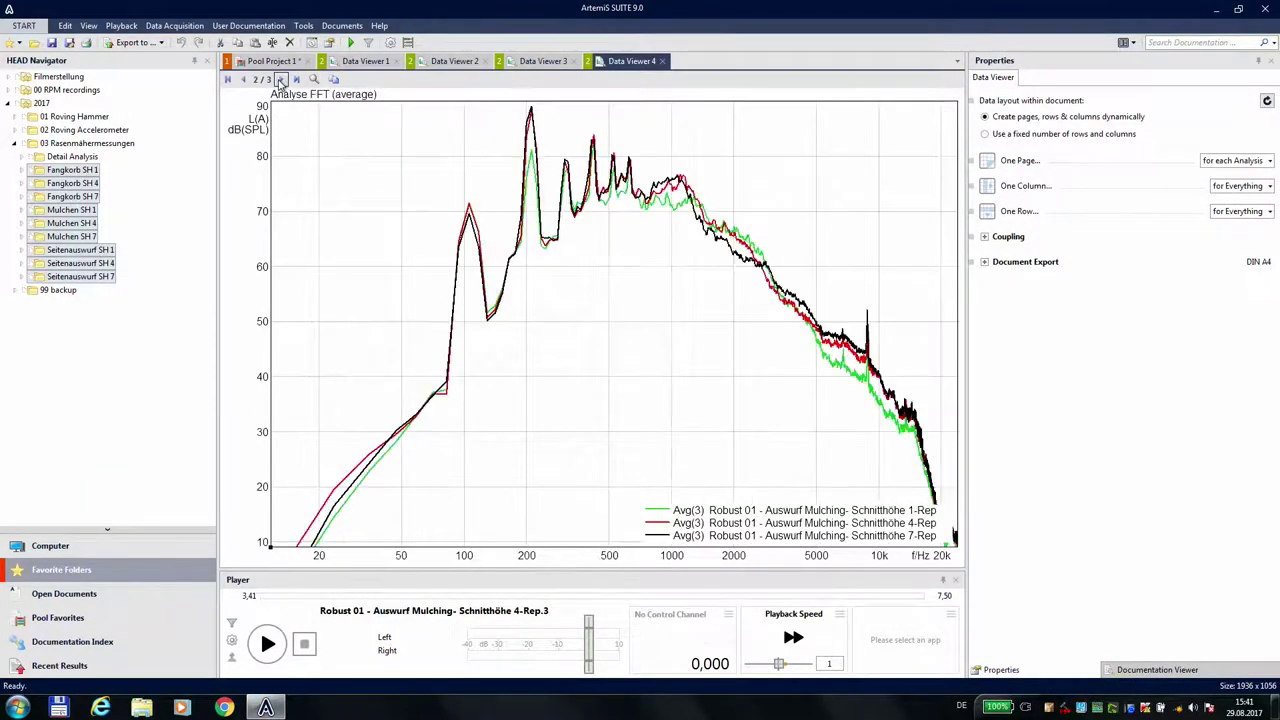
pyautogui.click(280, 80)
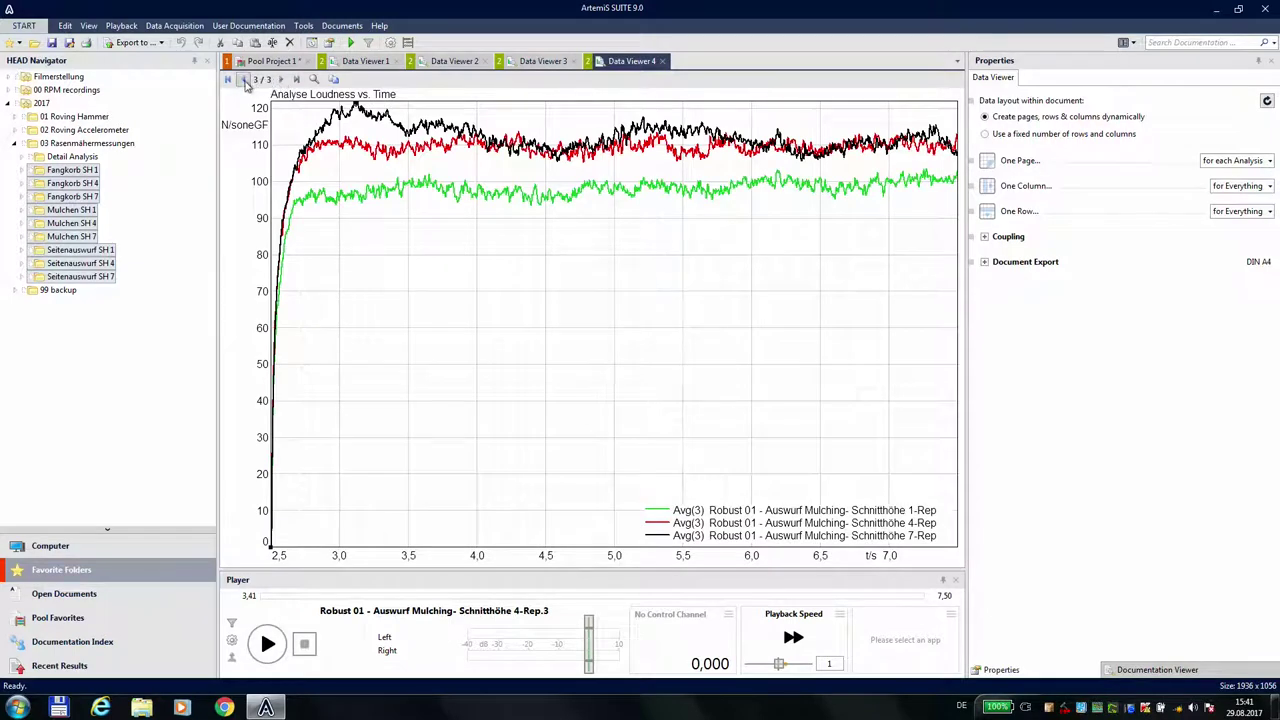
pyautogui.click(243, 79)
pyautogui.click(243, 79)
# Rescale the level axis of the Level vs. Time diagram to about 78 to 116 dB and select the diagram.
pyautogui.moveTo(265, 172); pyautogui.dragTo(250, 330)
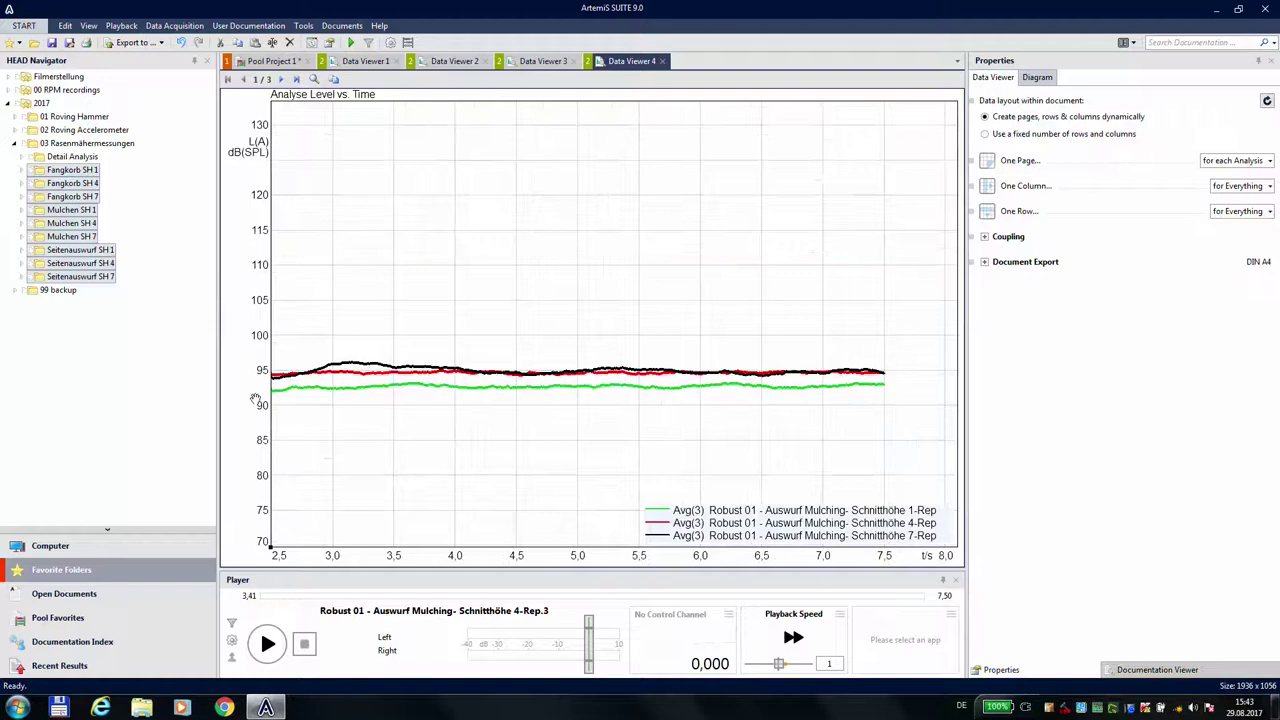
pyautogui.scroll(3, 260, 392)
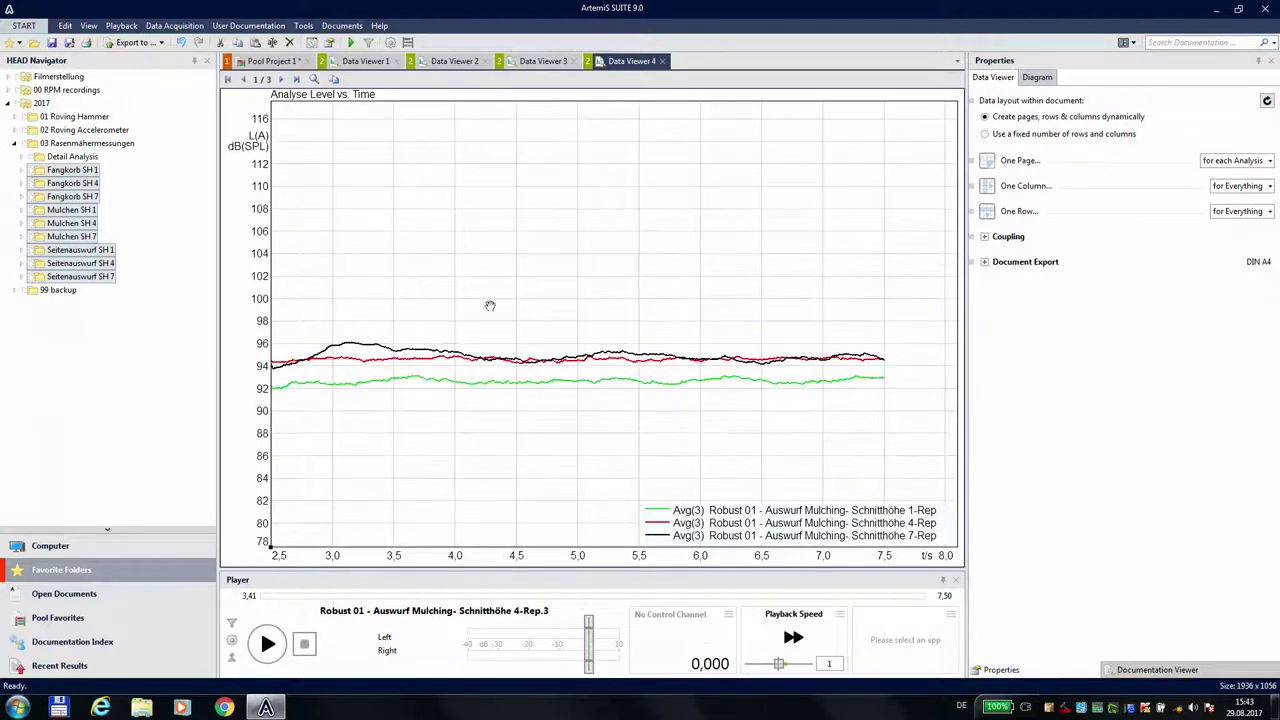
pyautogui.rightClick(510, 404)
pyautogui.click(611, 360)
pyautogui.click(448, 380)
# Append the Single Values (Auto) field to the end of the Level vs. Time diagram's legend pattern.
pyautogui.click(1040, 78)
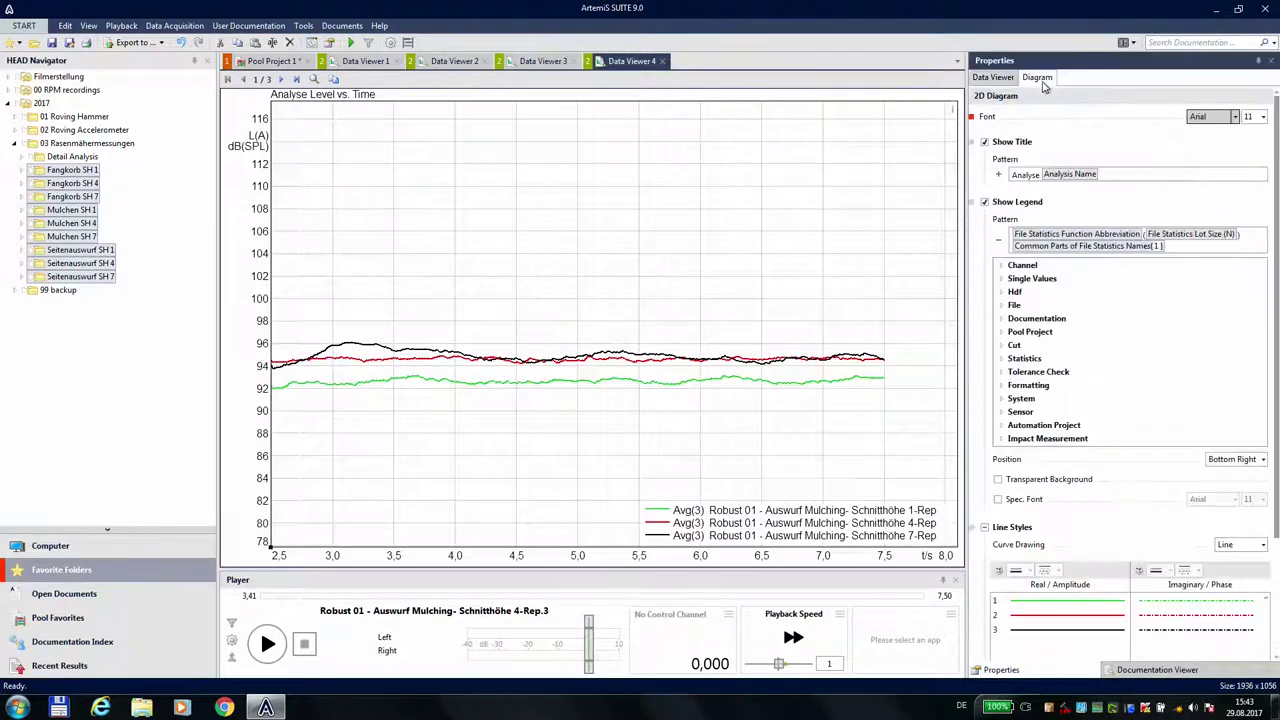
pyautogui.click(1168, 246)
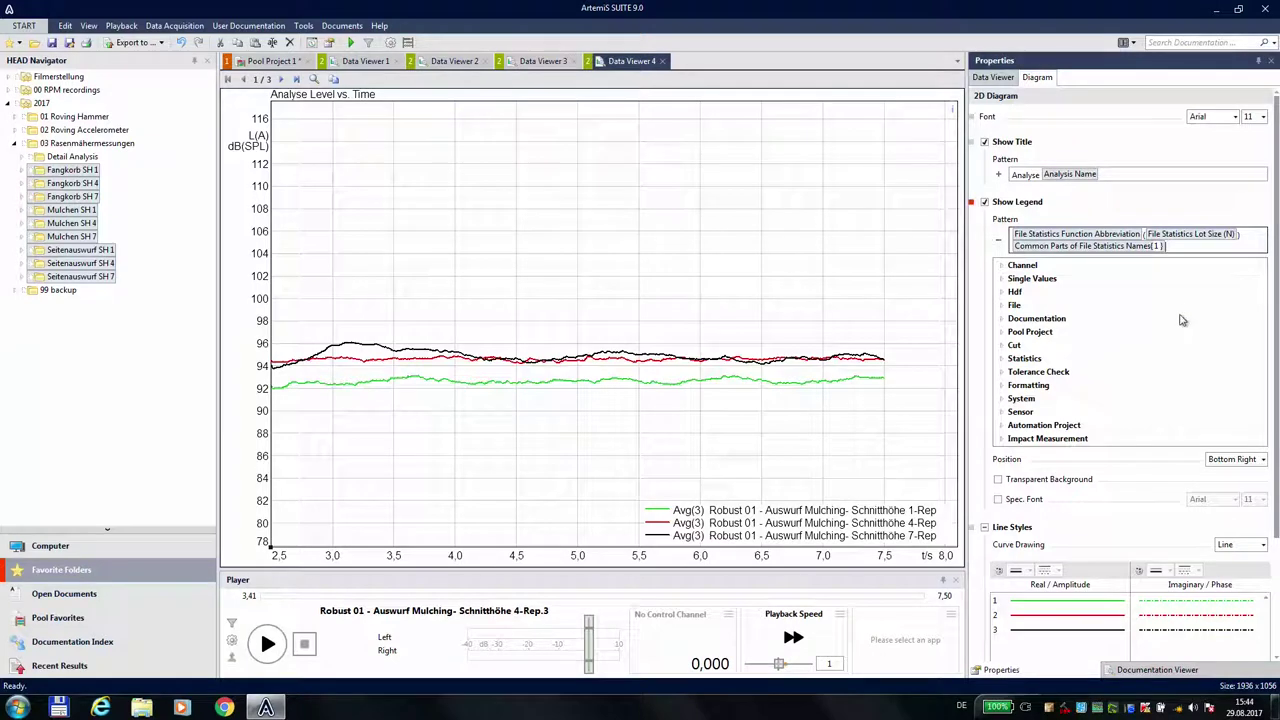
pyautogui.click(1003, 281)
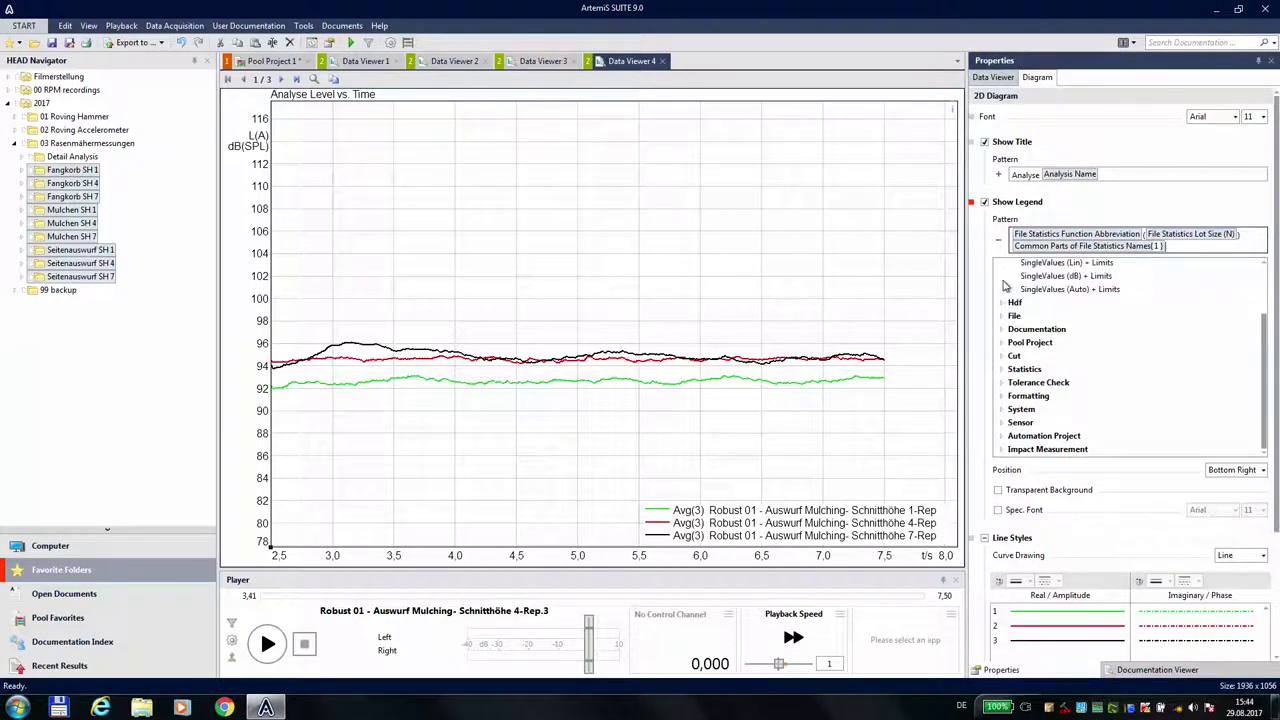
pyautogui.moveTo(1265, 333); pyautogui.dragTo(1265, 306)
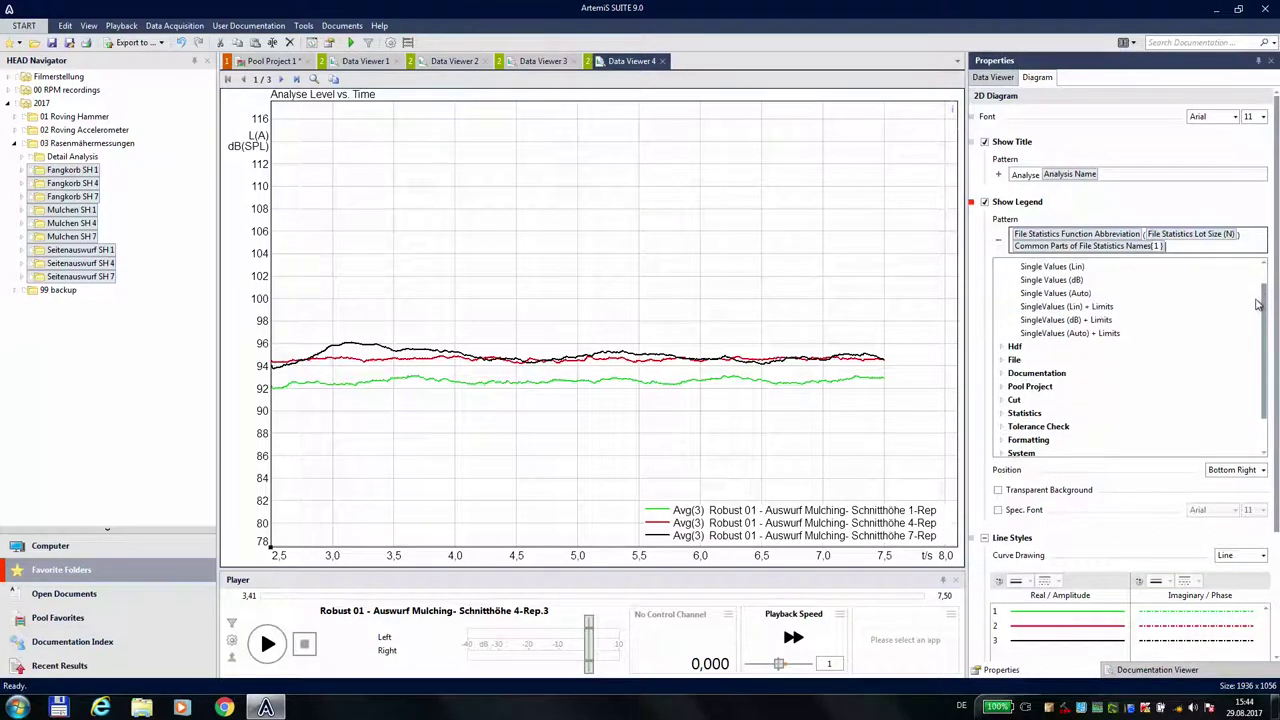
pyautogui.doubleClick(1052, 293)
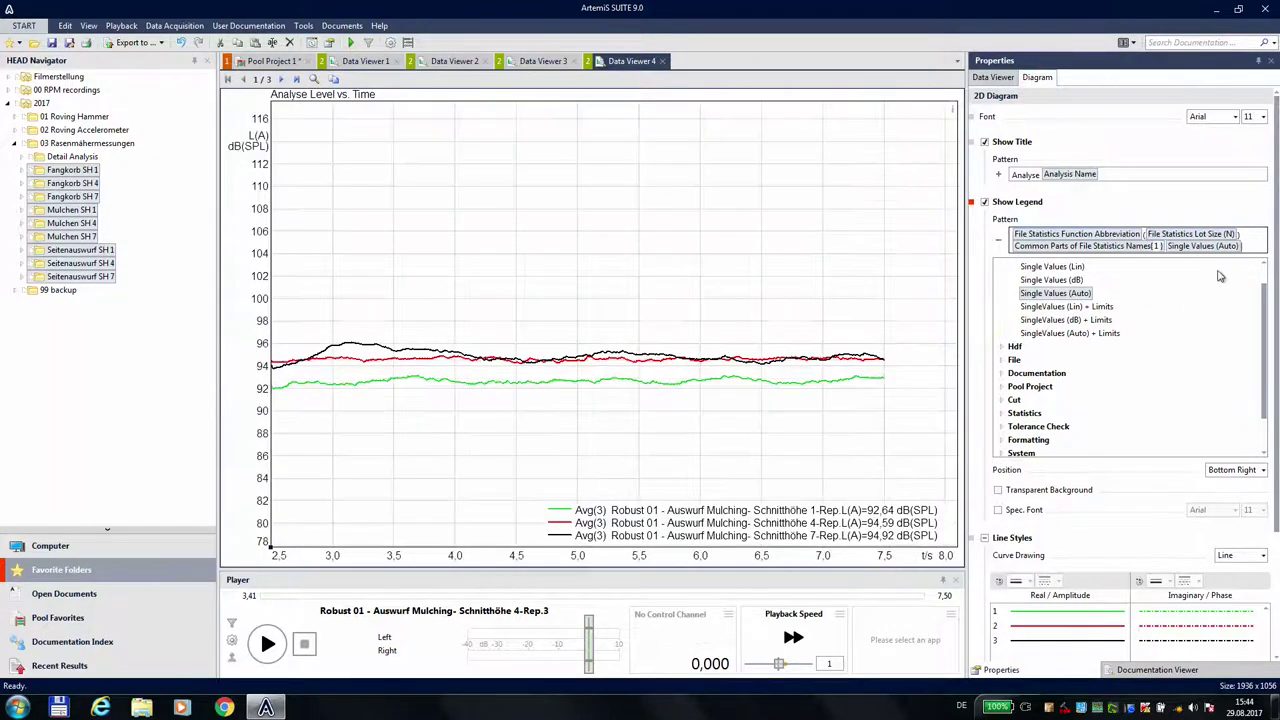
# Copy the diagram's legend settings and paste them into the Diagram Defaults of Pool Project 1's Data Viewer destination.
pyautogui.rightClick(1036, 206)
pyautogui.click(1064, 277)
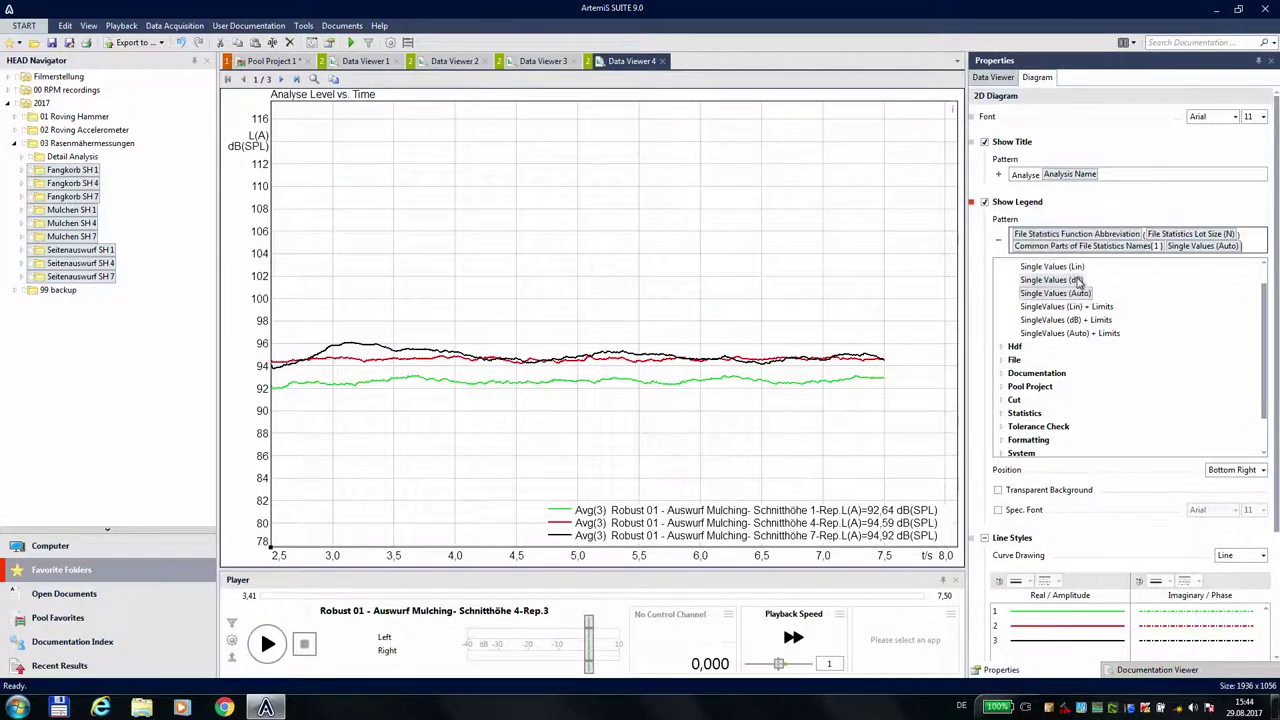
pyautogui.click(270, 61)
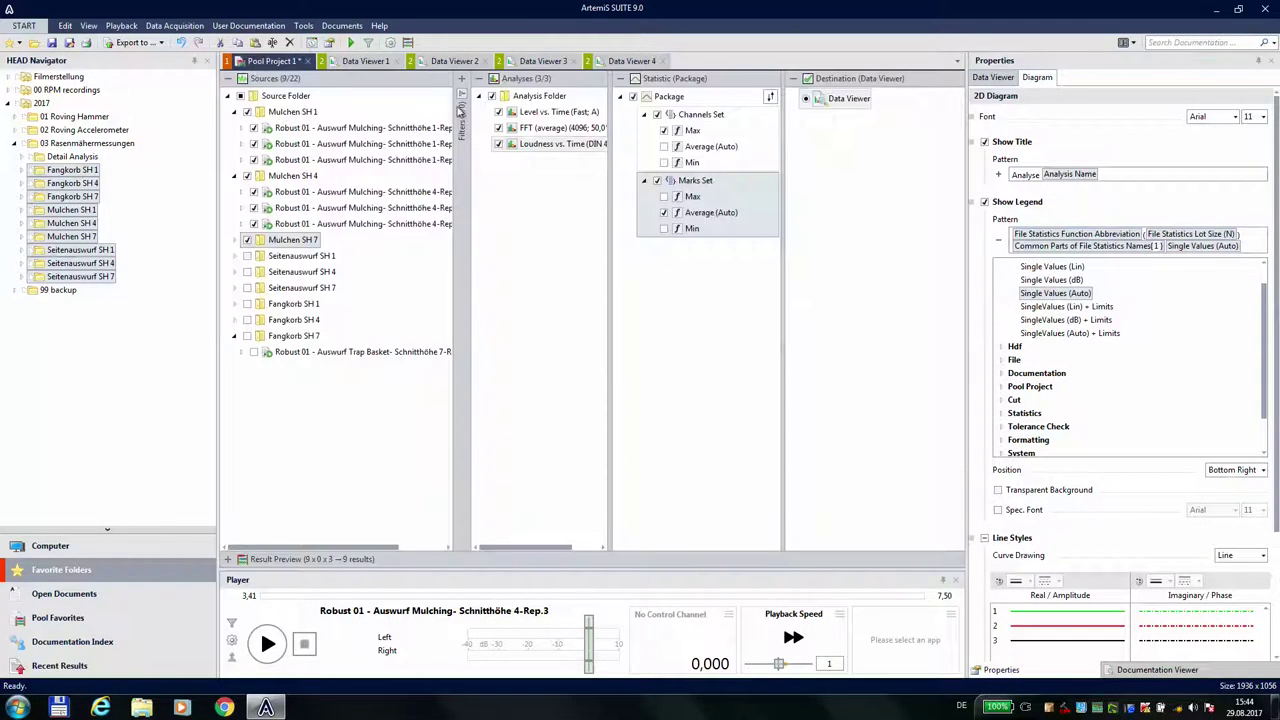
pyautogui.click(866, 100)
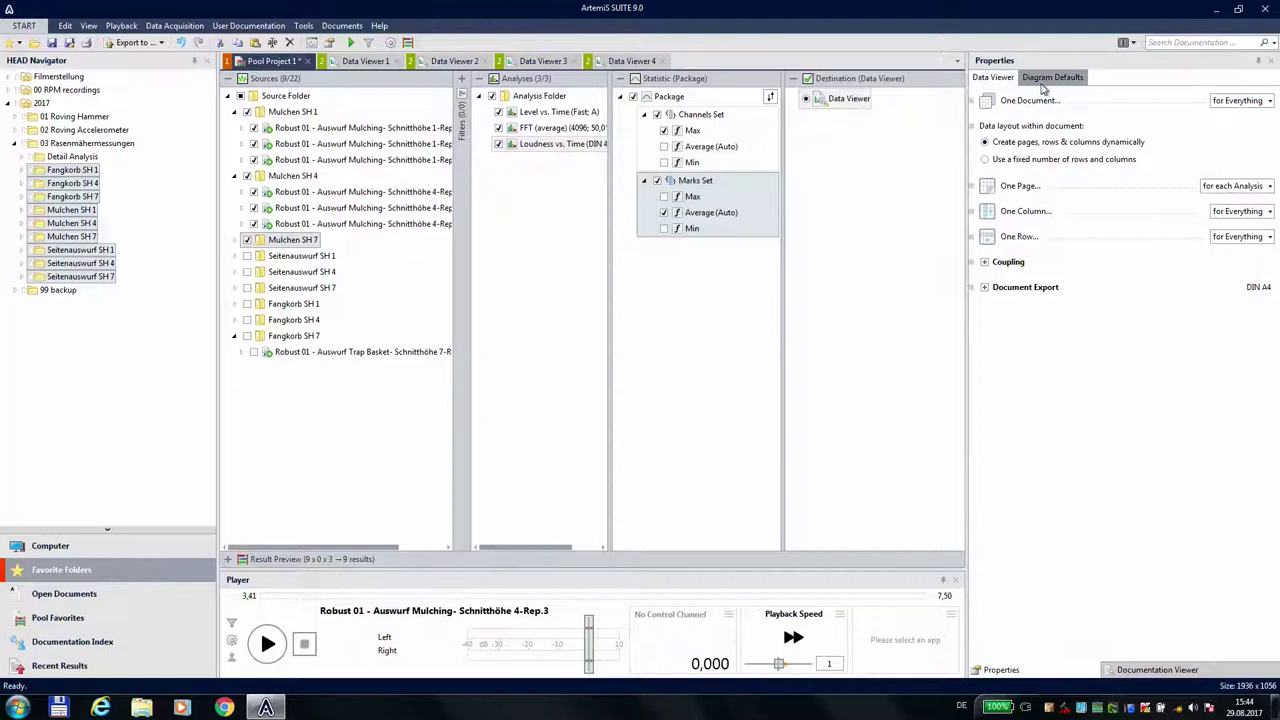
pyautogui.click(1052, 77)
pyautogui.rightClick(1018, 205)
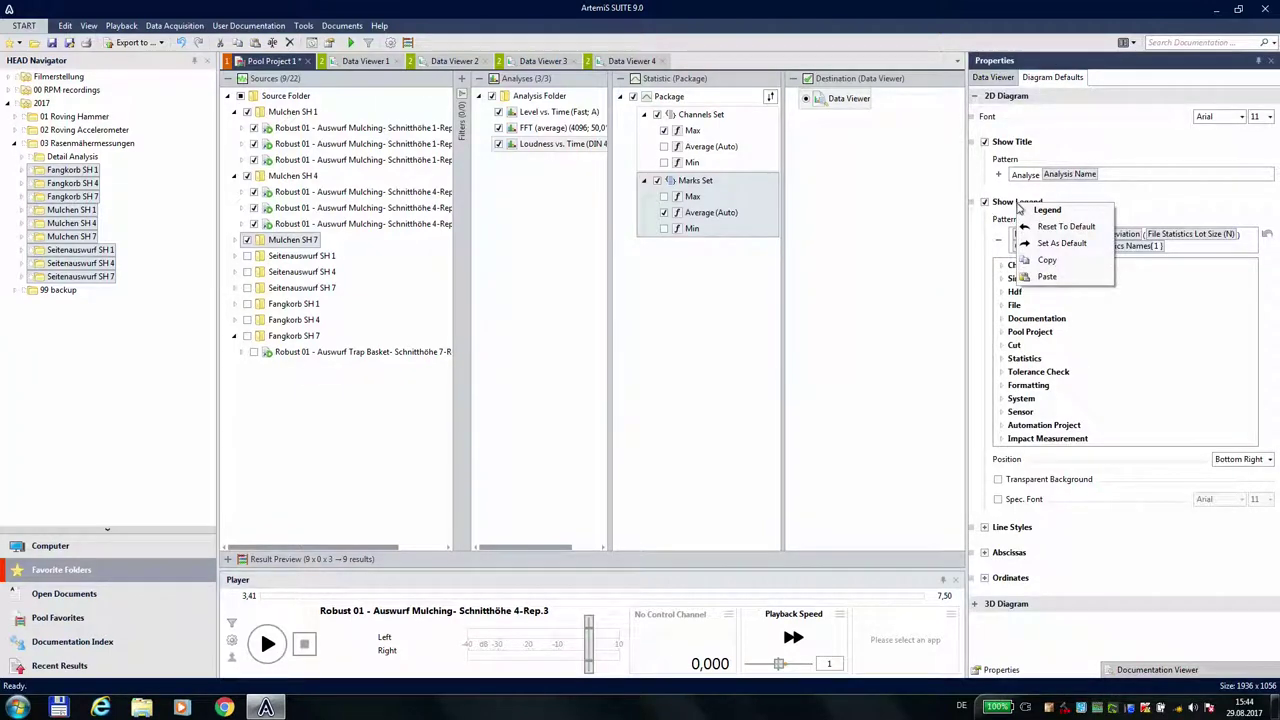
pyautogui.click(1045, 276)
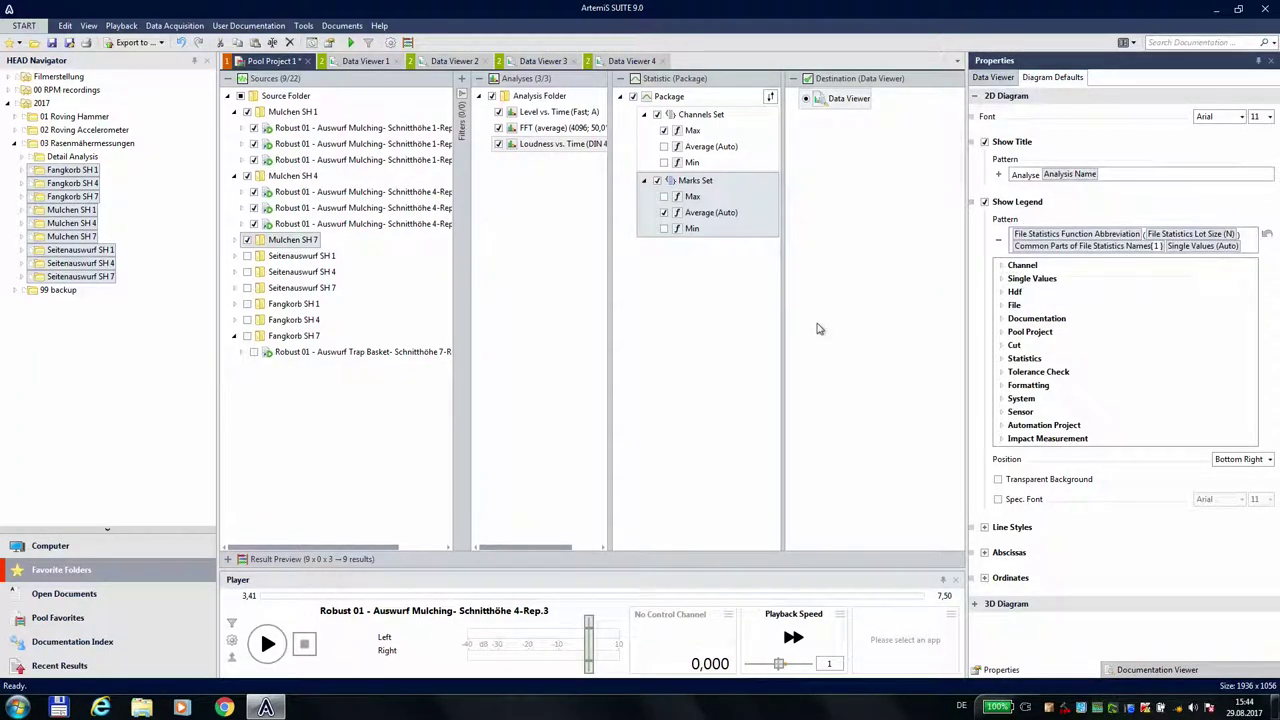
# Save the pool project as "Rasenmäher 2" in the CycleDesigner folder.
pyautogui.click(52, 42)
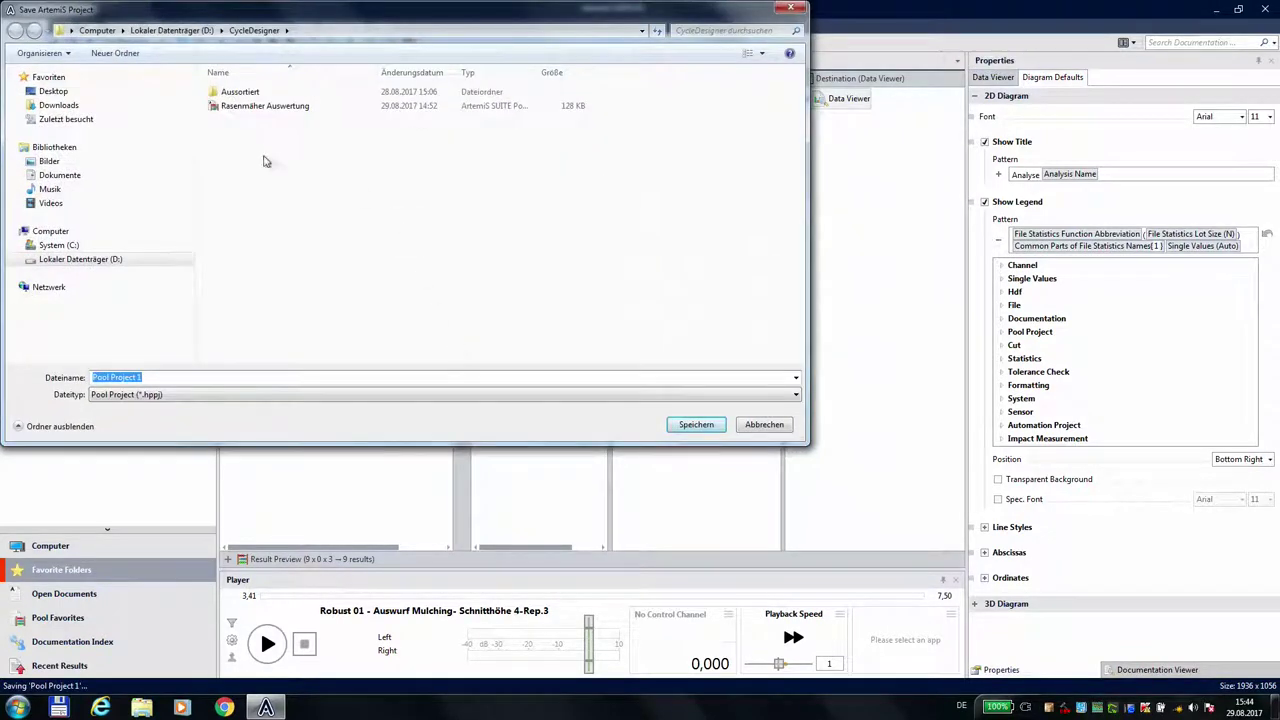
pyautogui.write('Rasenmäher')
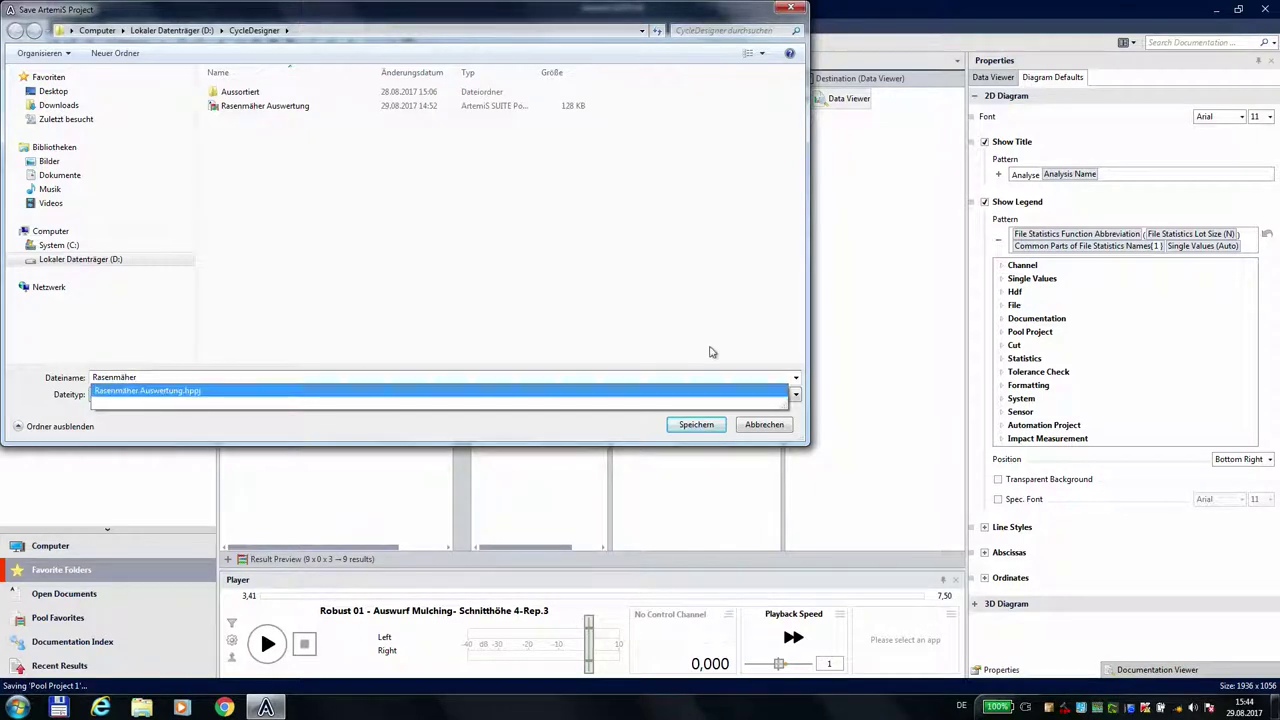
pyautogui.write(' 2')
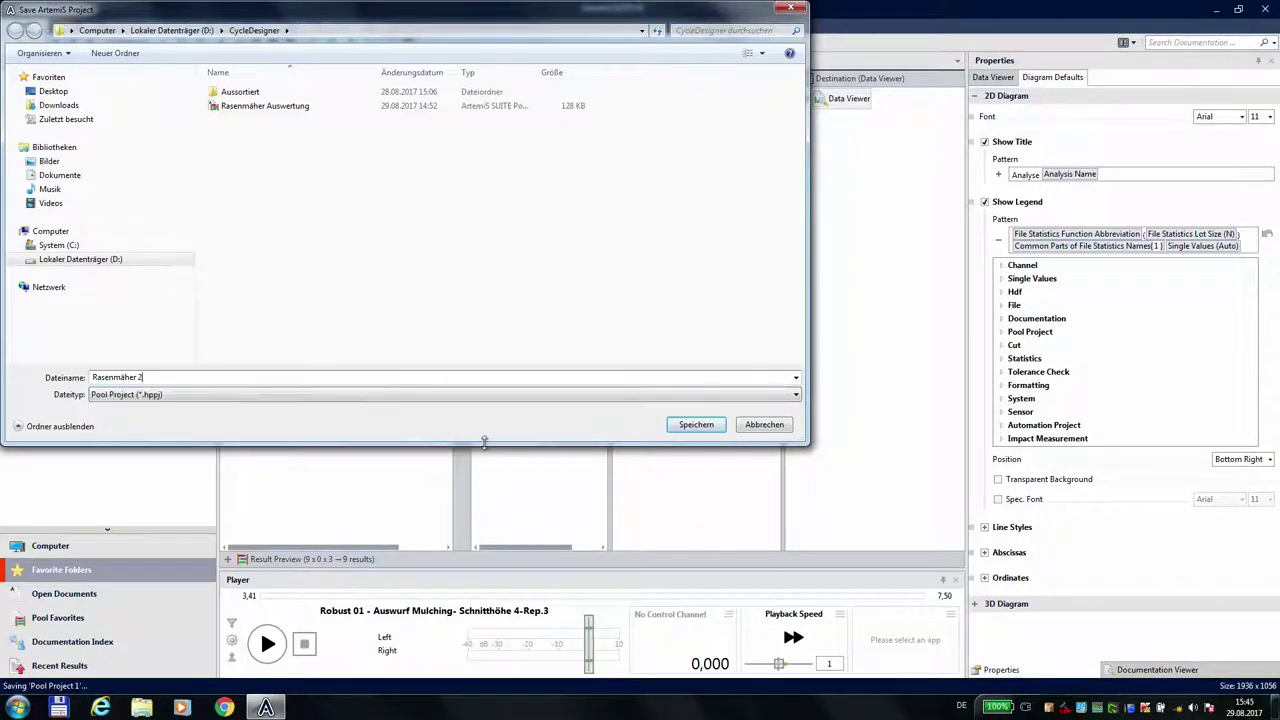
pyautogui.click(685, 426)
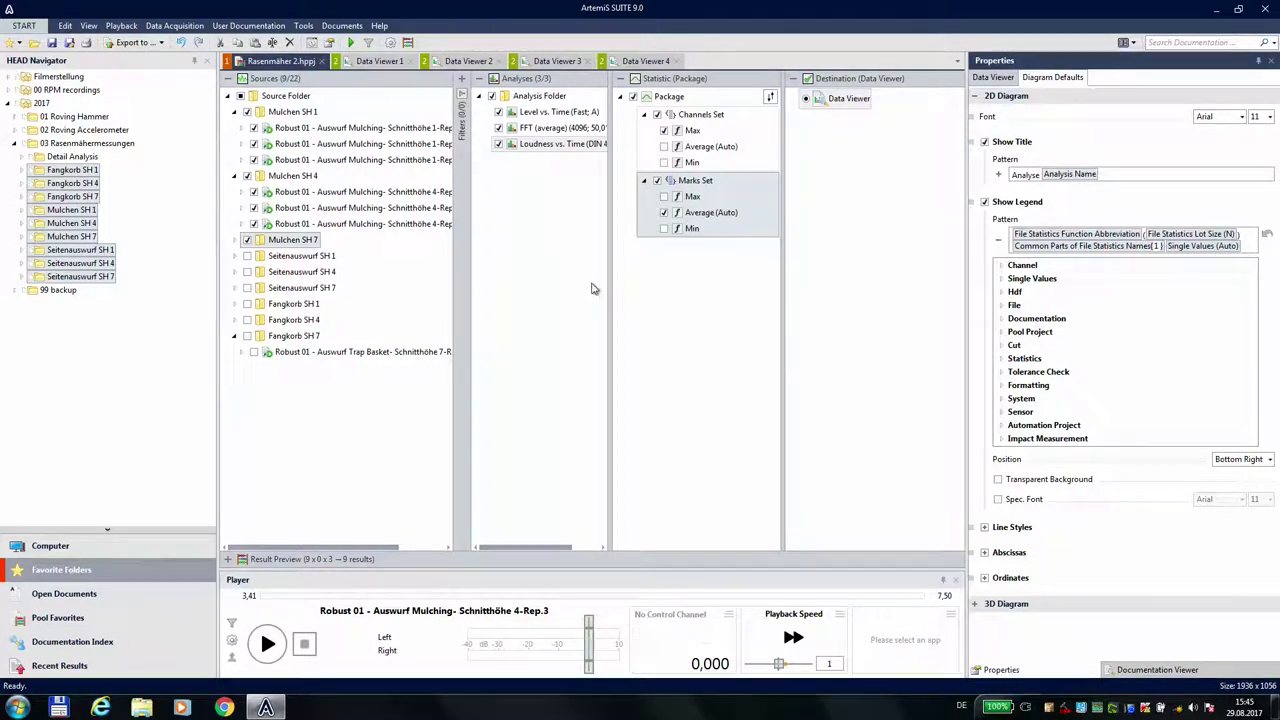
# Widen the Analyses column and check the single value settings of the Level vs. Time and FFT (average) analyses.
pyautogui.moveTo(610, 289); pyautogui.dragTo(674, 289)
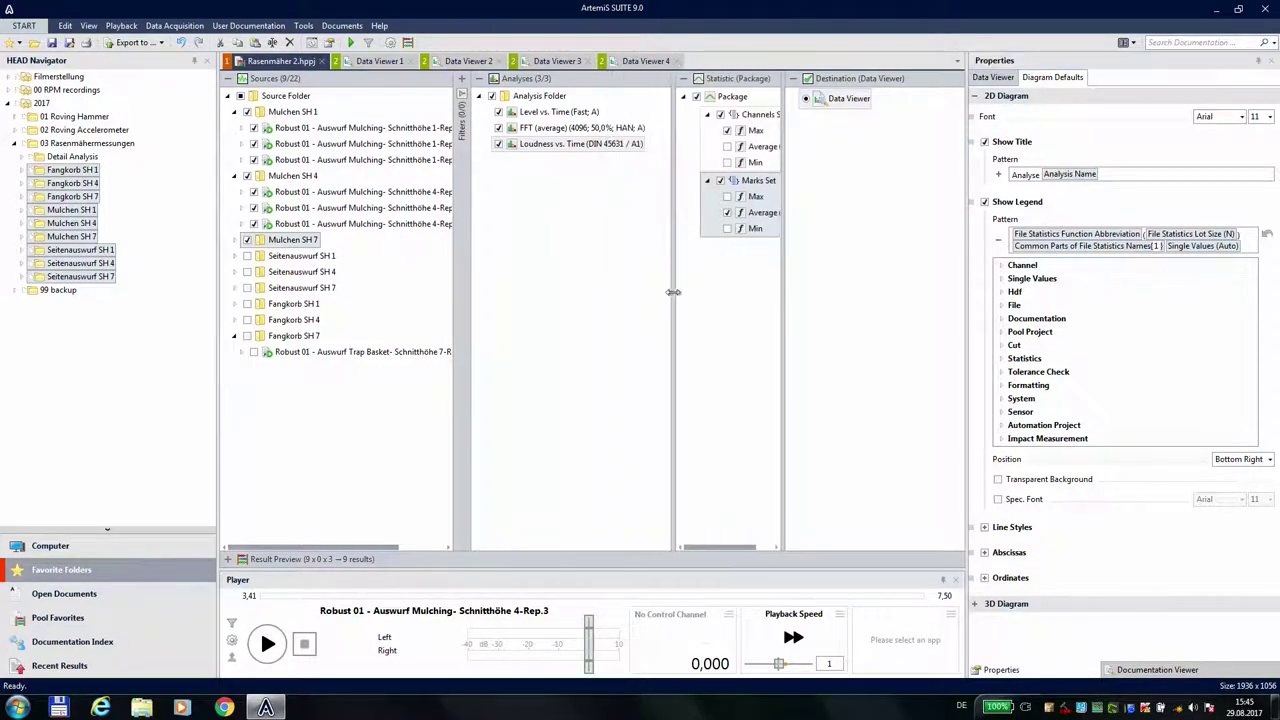
pyautogui.click(546, 113)
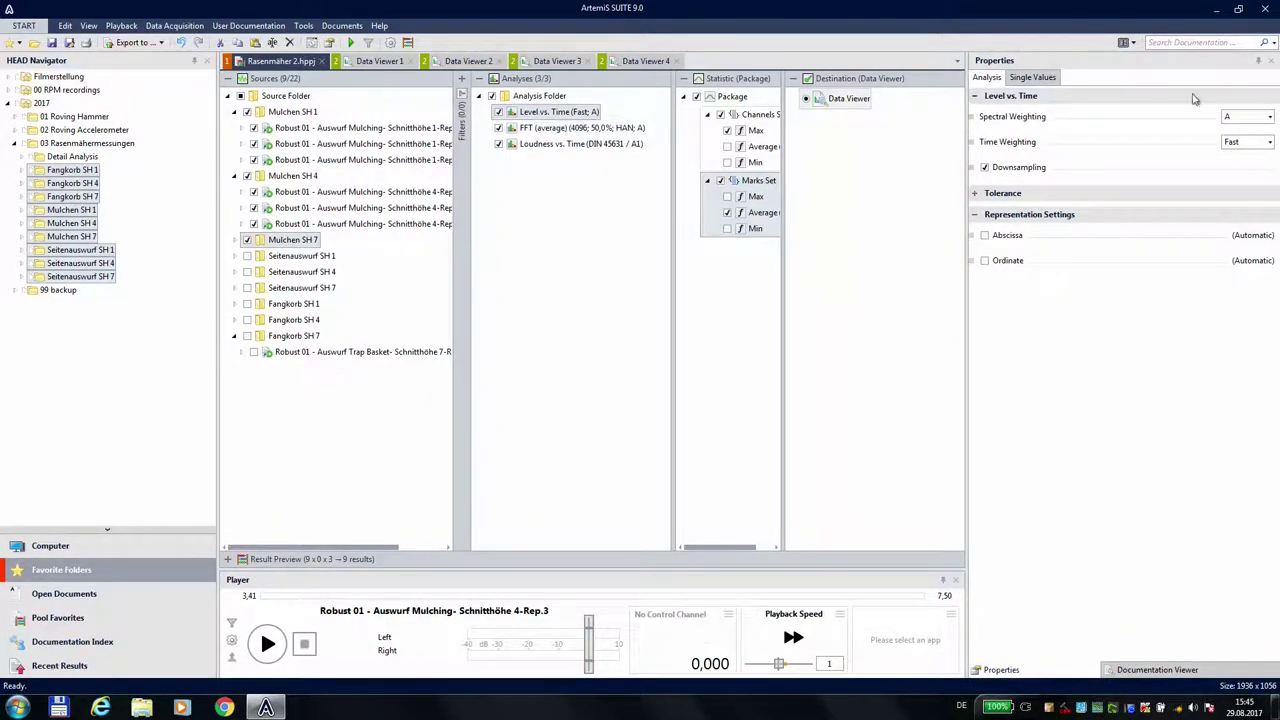
pyautogui.click(1052, 78)
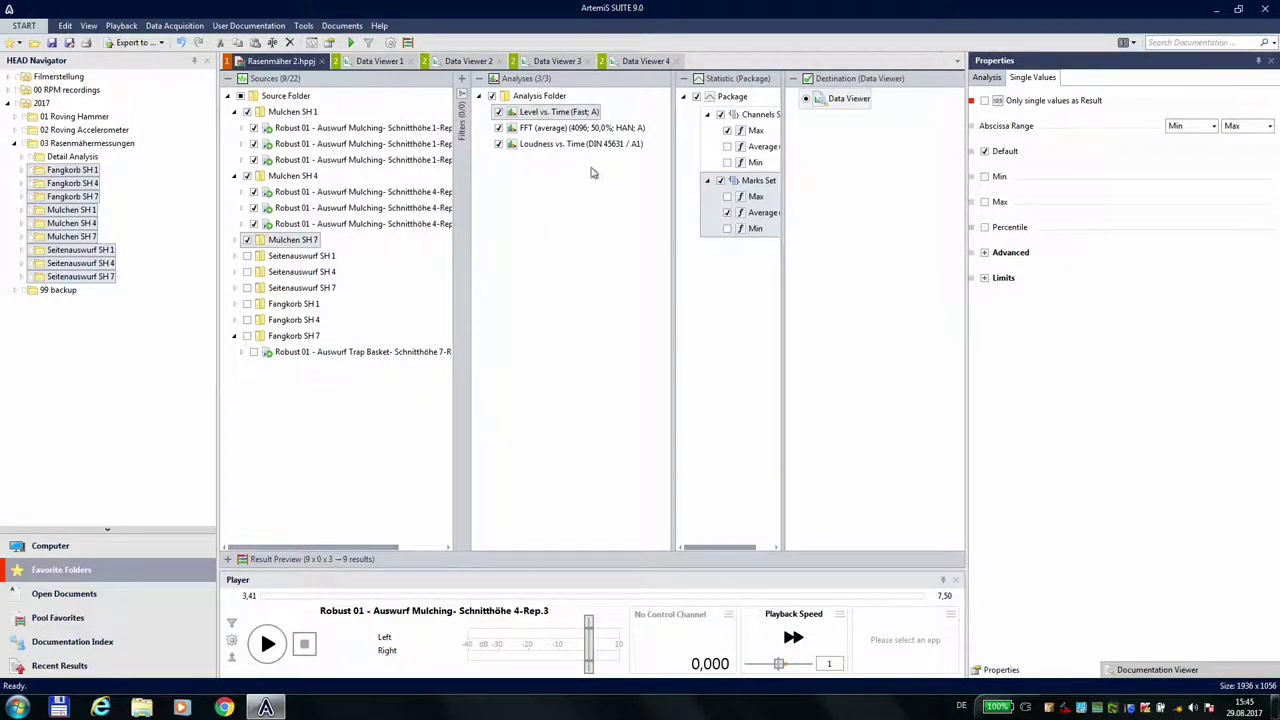
pyautogui.click(570, 130)
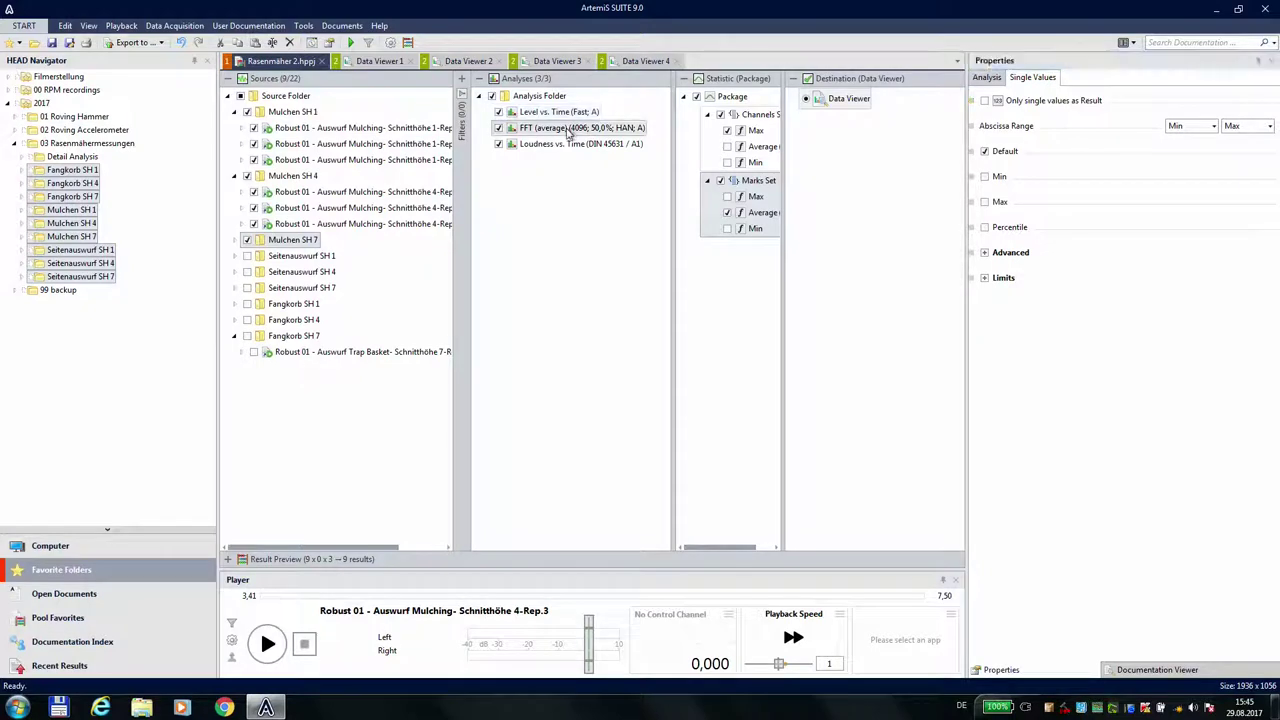
# Activate the range cursor on the FFT (average) diagram in Data Viewer 4 and narrow it to about 81 to 137 Hz.
pyautogui.click(643, 61)
pyautogui.click(284, 79)
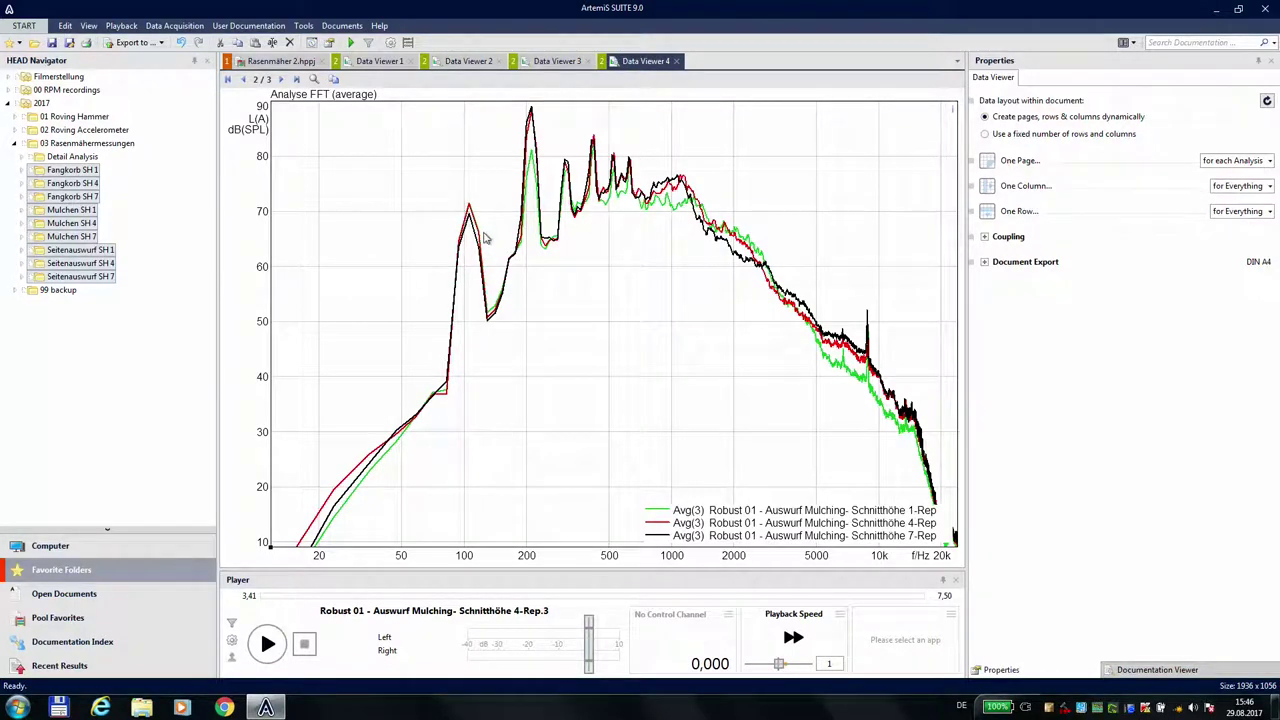
pyautogui.click(642, 320)
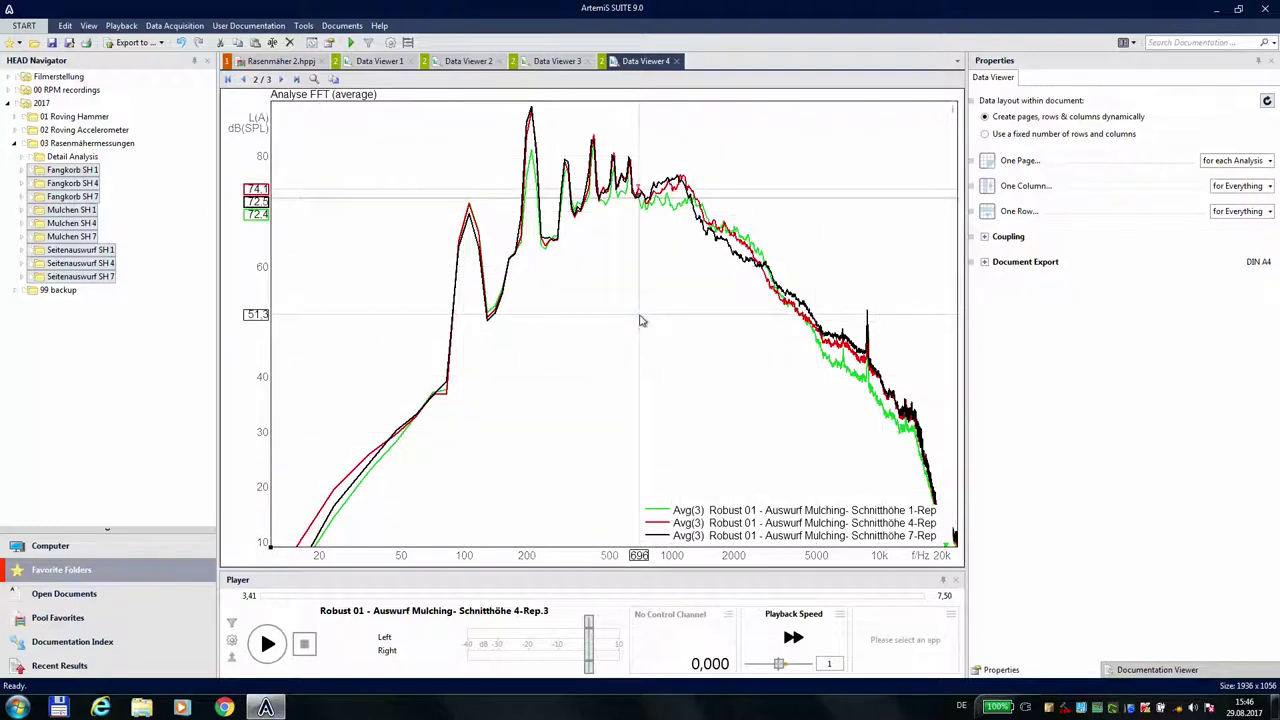
pyautogui.rightClick(642, 320)
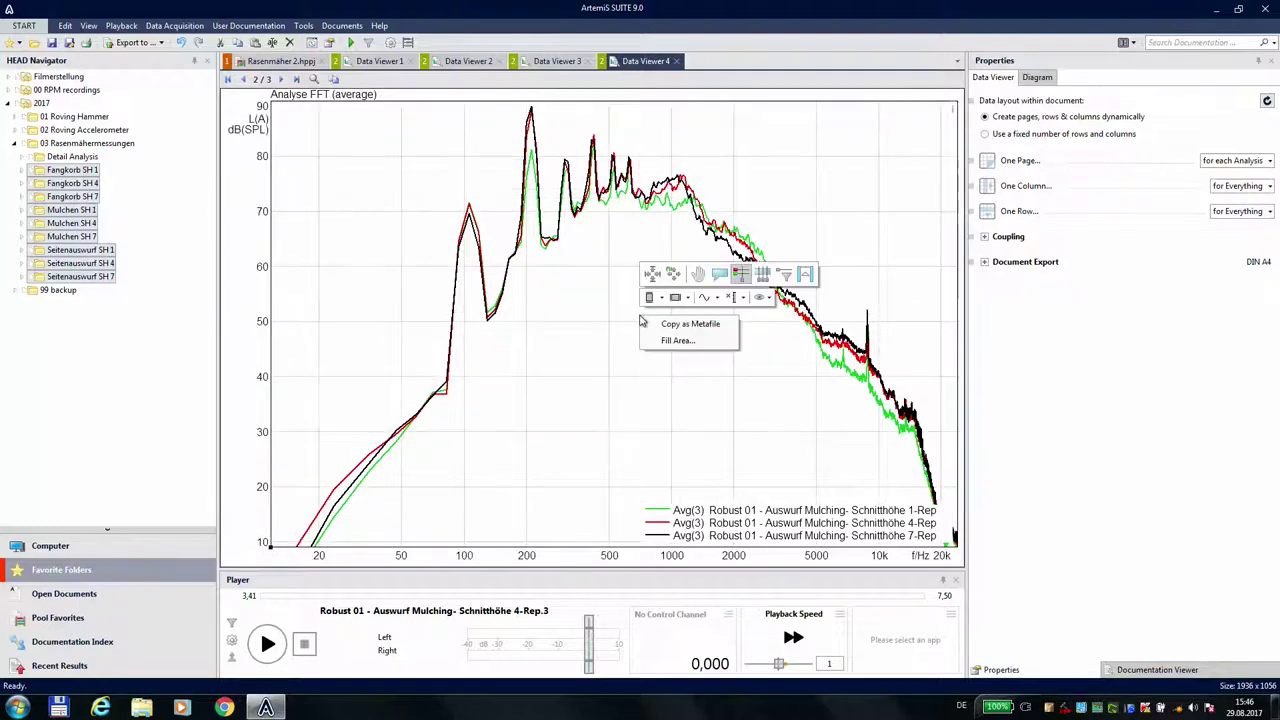
pyautogui.click(805, 276)
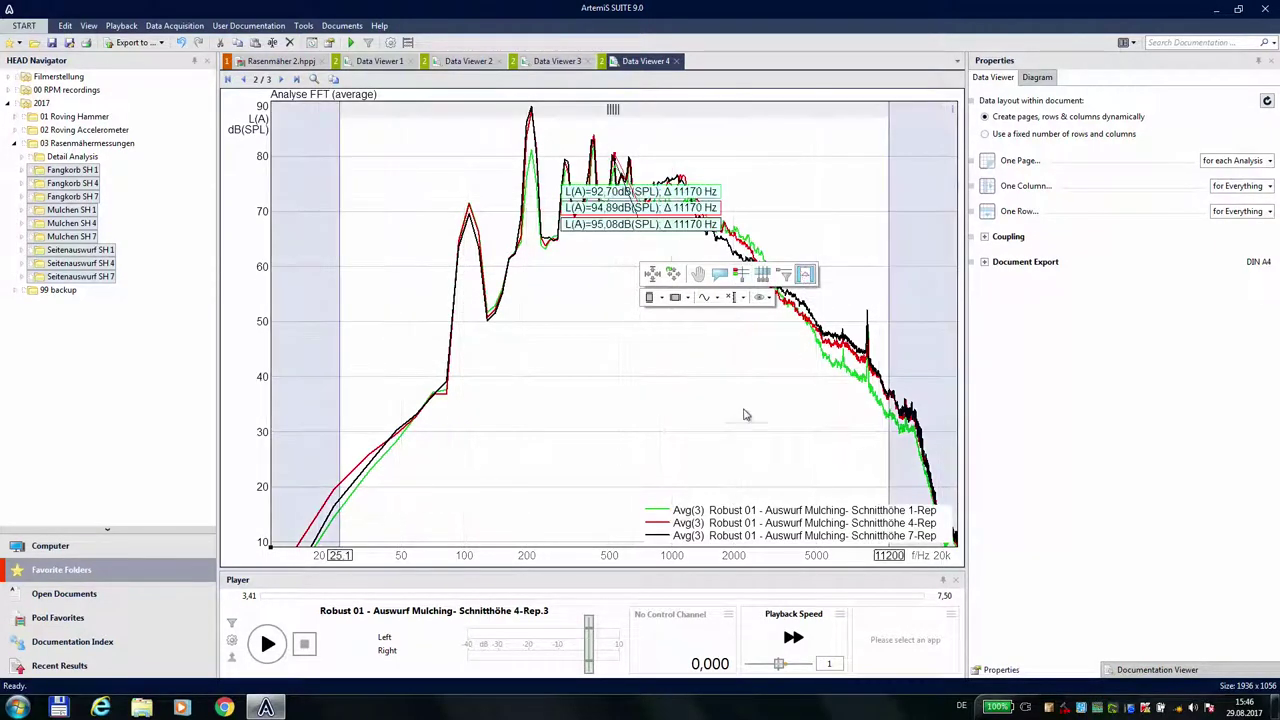
pyautogui.moveTo(888, 242); pyautogui.dragTo(491, 246)
pyautogui.moveTo(341, 254); pyautogui.dragTo(446, 258)
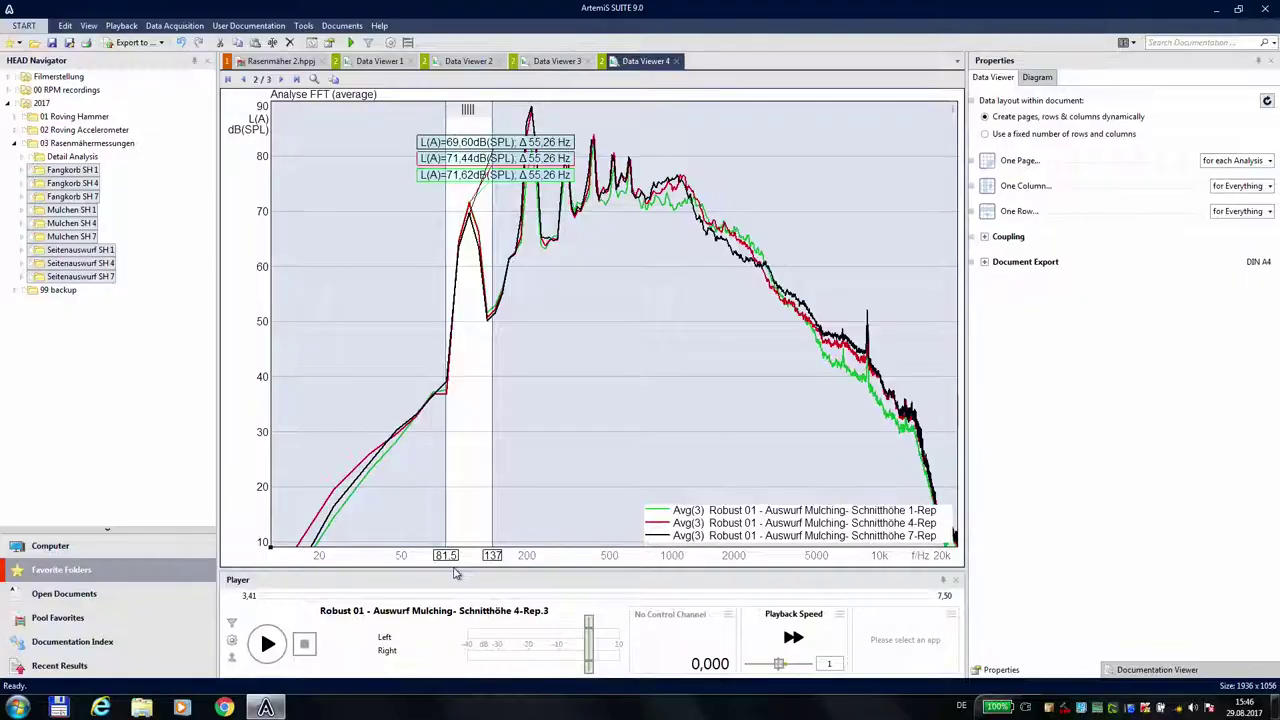
pyautogui.moveTo(443, 497); pyautogui.dragTo(445, 500)
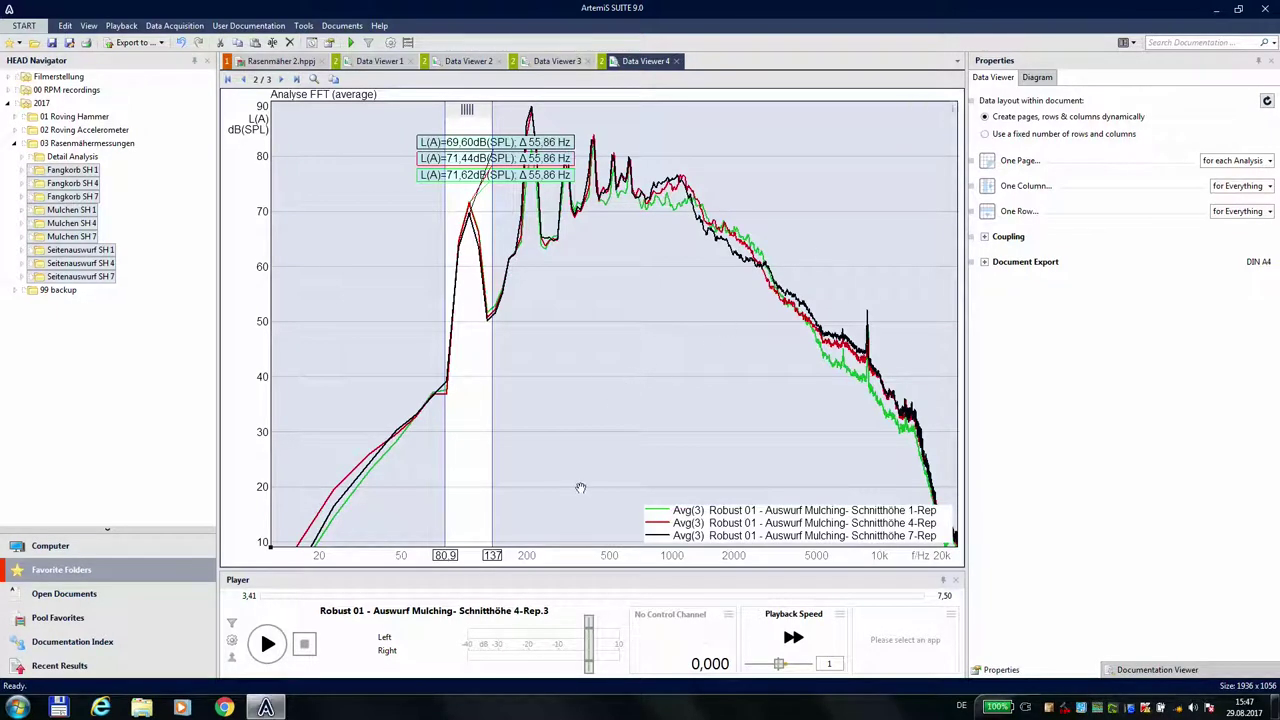
# Set the range cursor's limits in the FFT diagram to exactly 80 and 130 Hz.
pyautogui.press('F2')
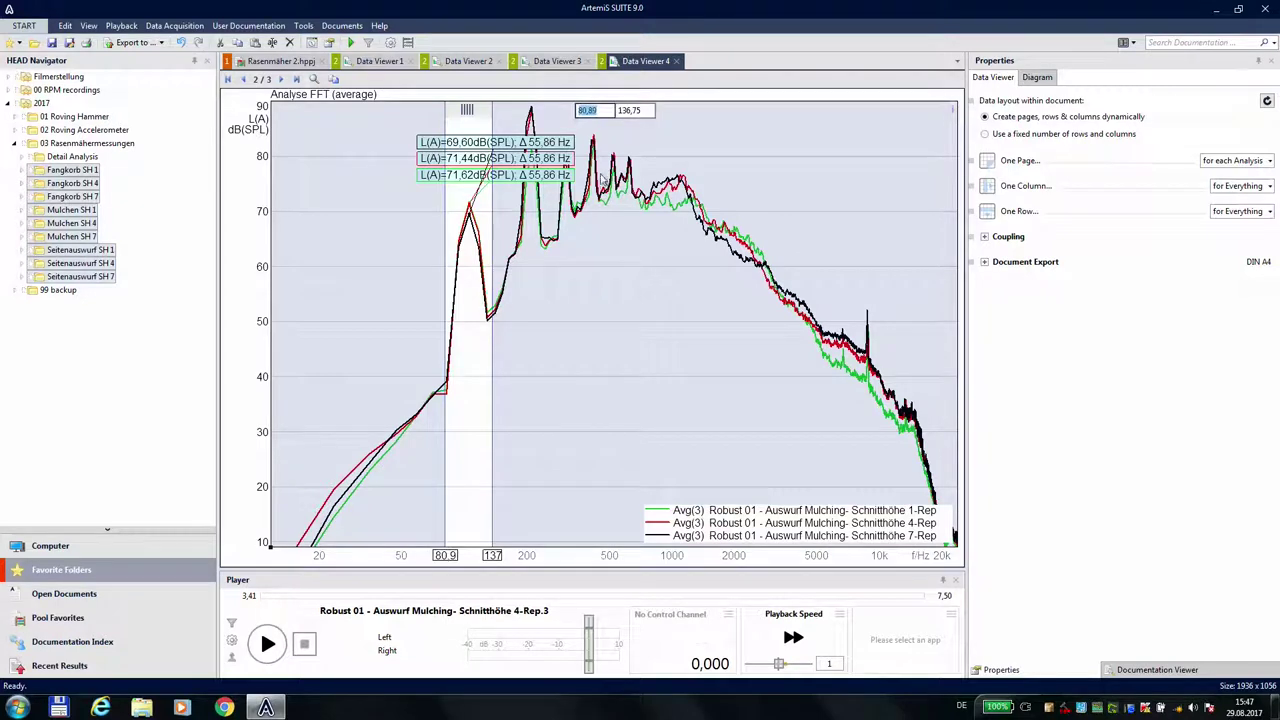
pyautogui.write('90')
pyautogui.press('Tab')
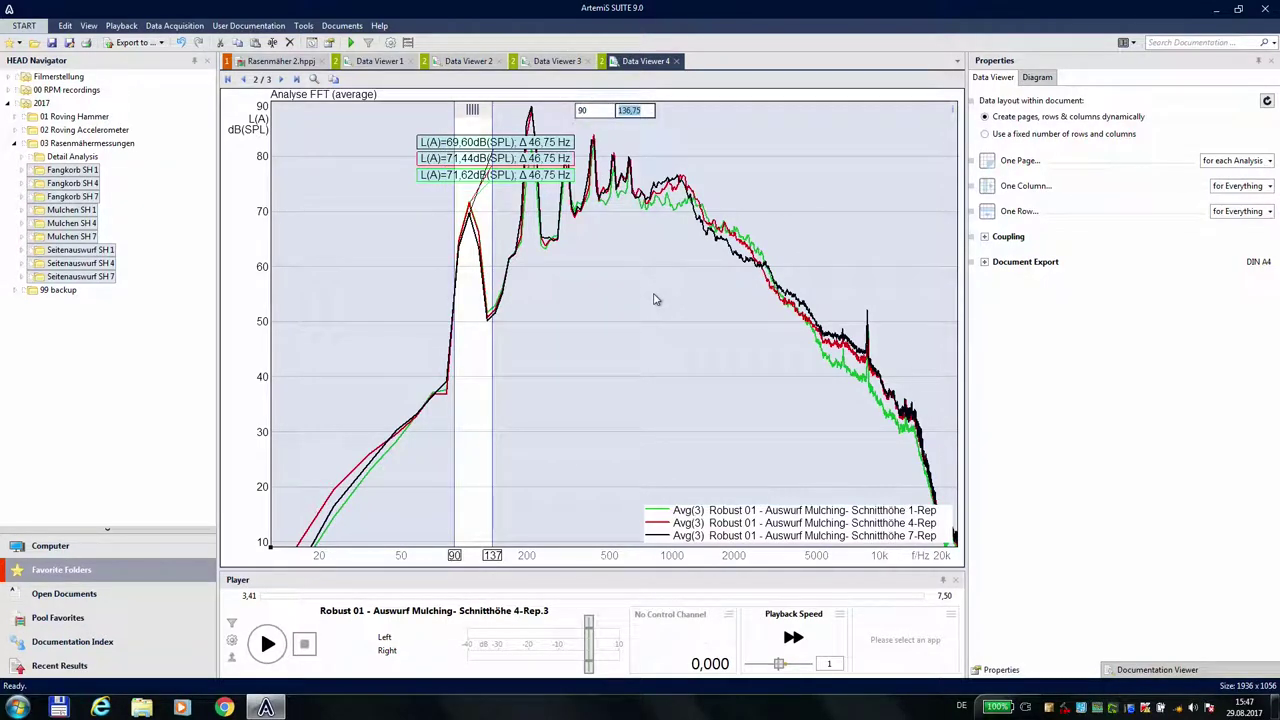
pyautogui.write('1')
pyautogui.press('Tab')
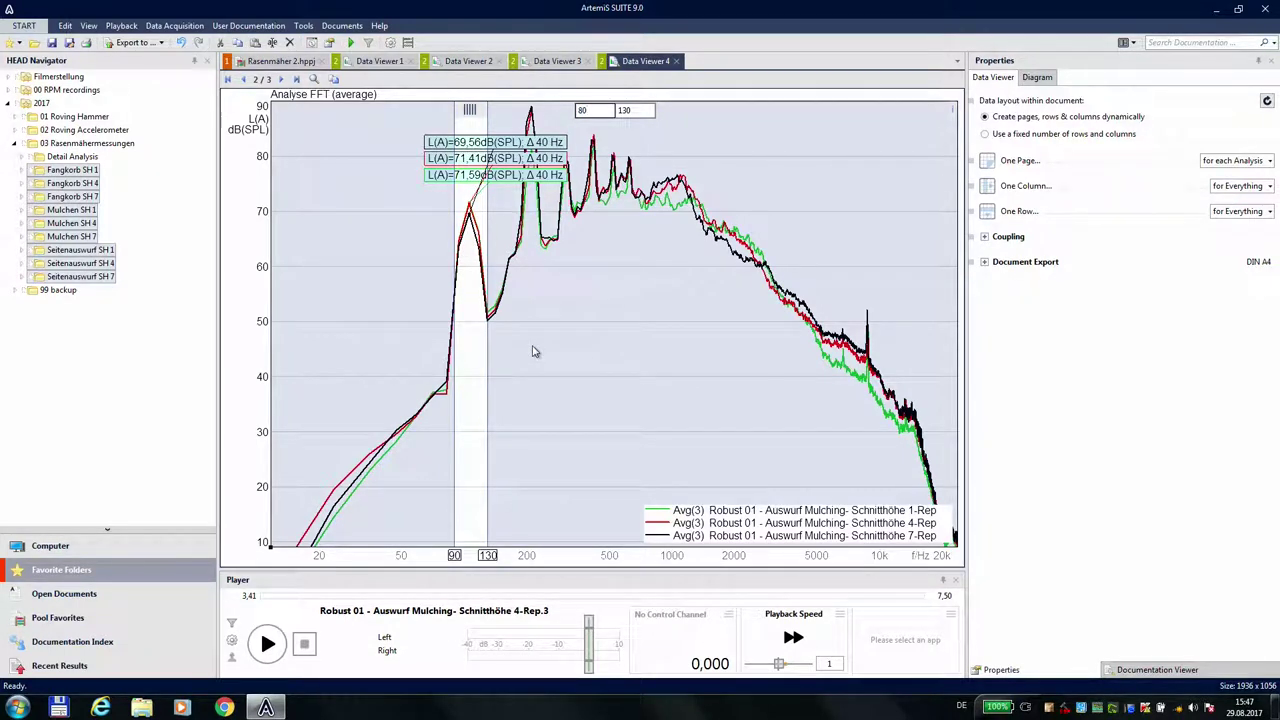
pyautogui.press('Tab')
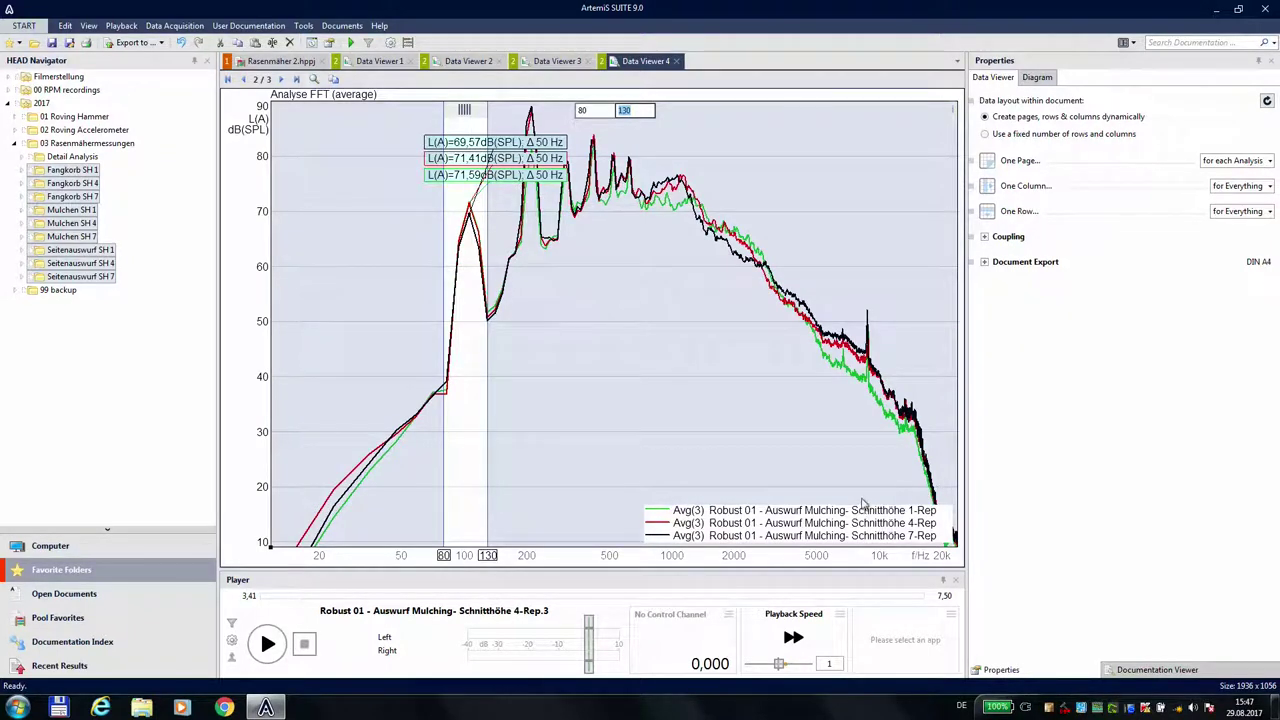
# Append the Single Values (Auto) field to the FFT (average) diagram's legend pattern.
pyautogui.click(1040, 78)
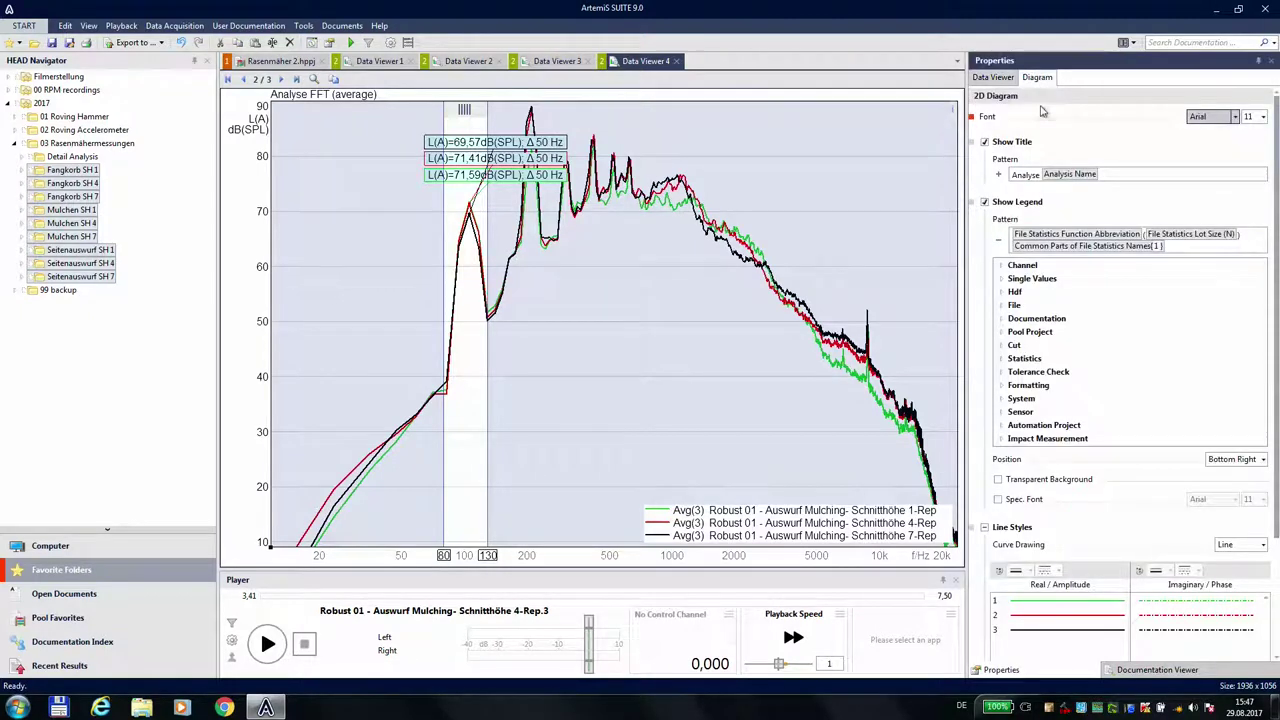
pyautogui.click(998, 279)
pyautogui.doubleClick(1056, 294)
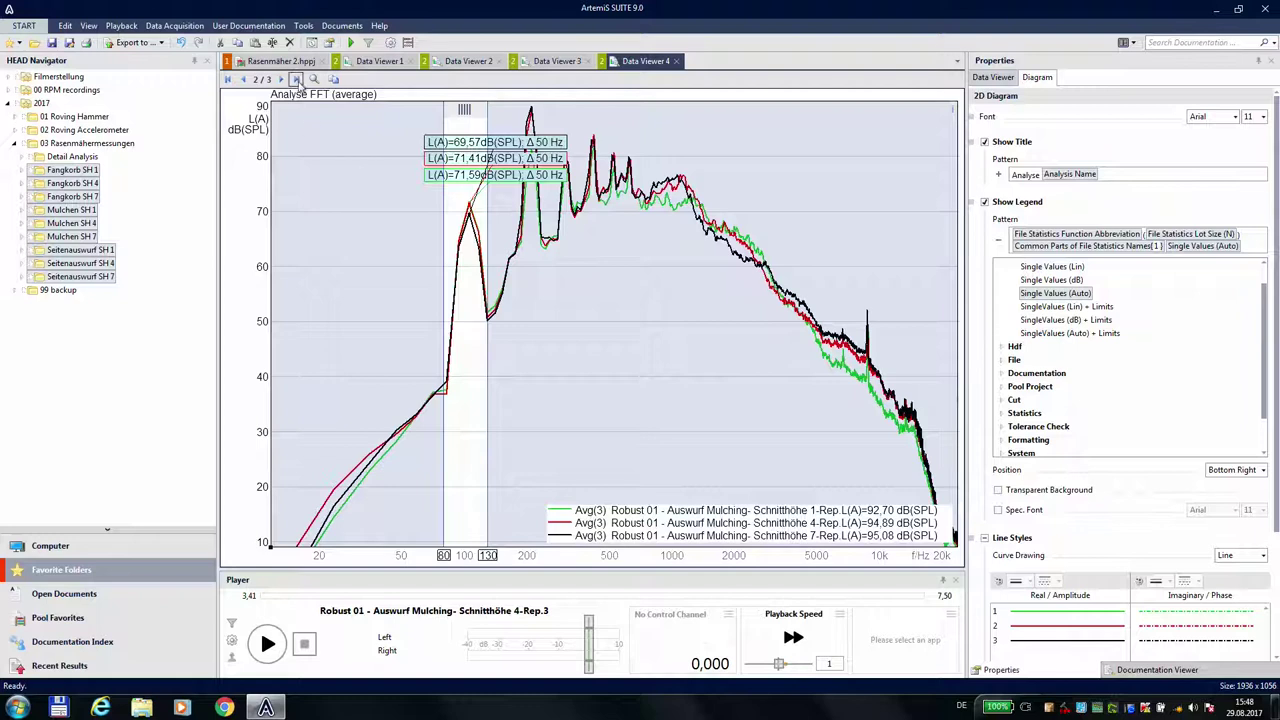
# Limit the abscissa range for the FFT (average) analysis's single values in Rasenmäher 2 to 80 to 130.
pyautogui.click(285, 62)
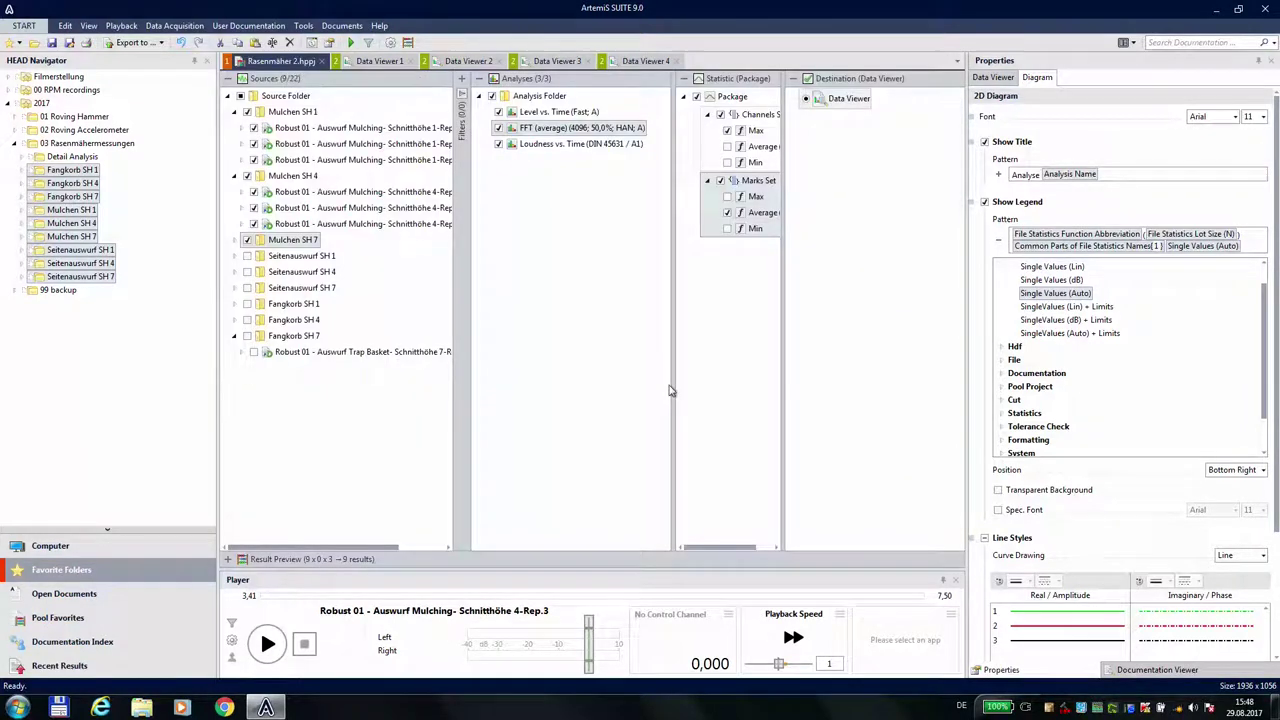
pyautogui.click(538, 131)
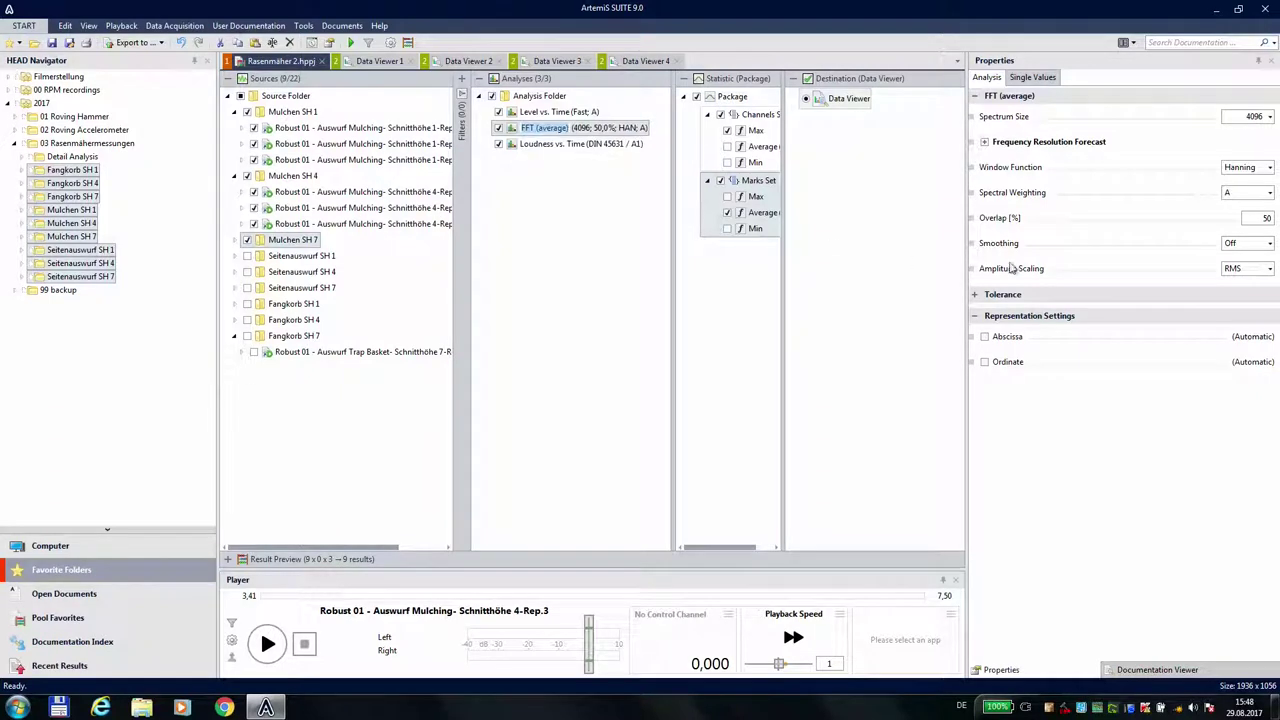
pyautogui.click(1036, 78)
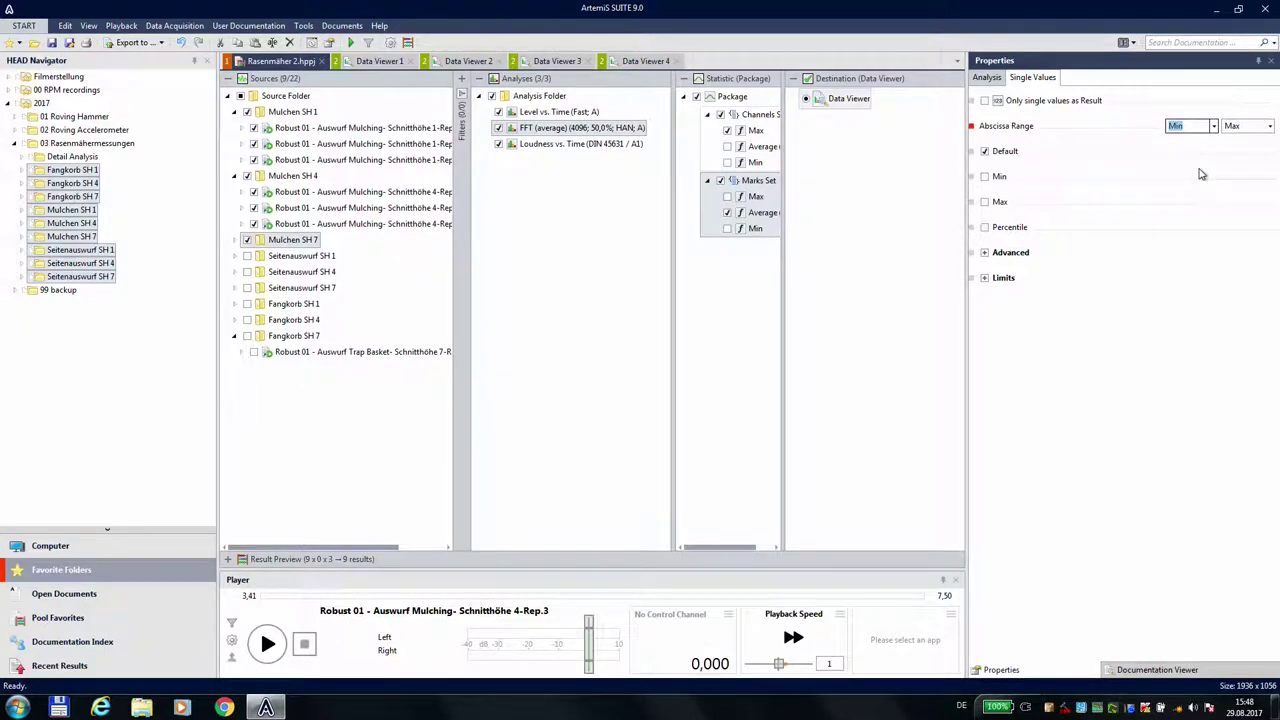
pyautogui.press('Tab')
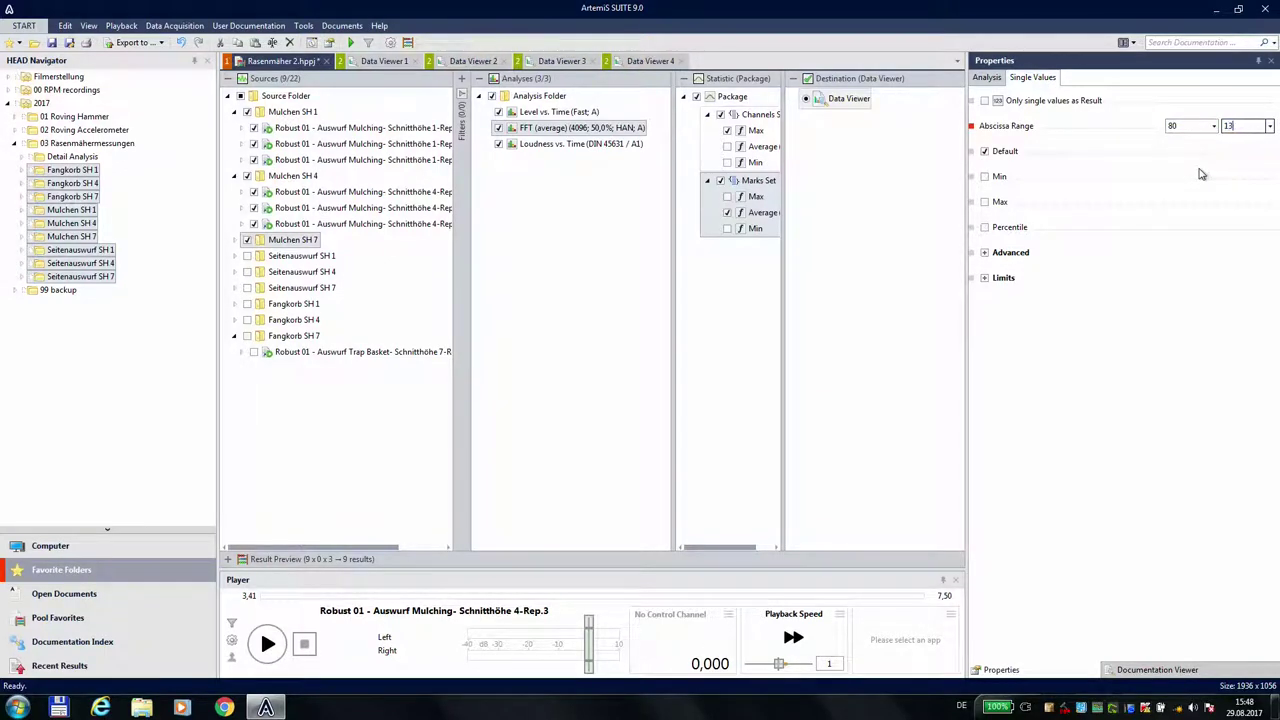
pyautogui.click(1248, 314)
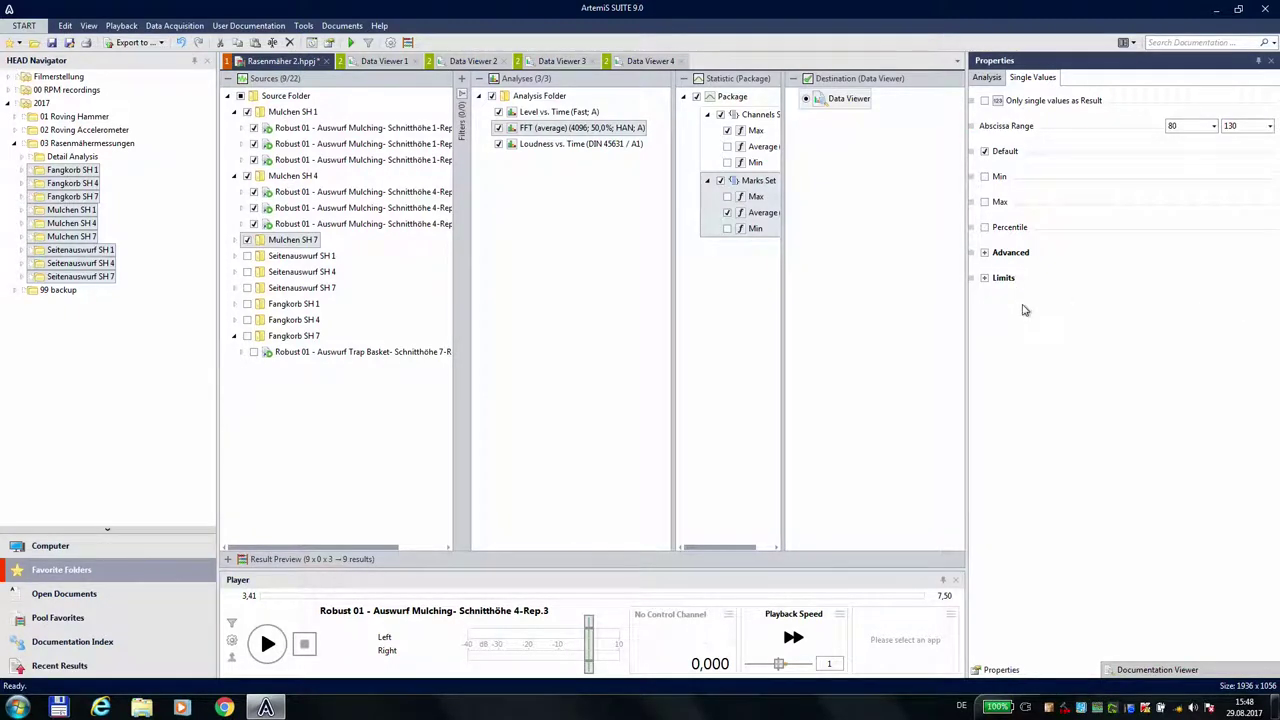
# Calculate the project, check the FFT (average) result page, and close the entire group of Data Viewers.
pyautogui.click(350, 42)
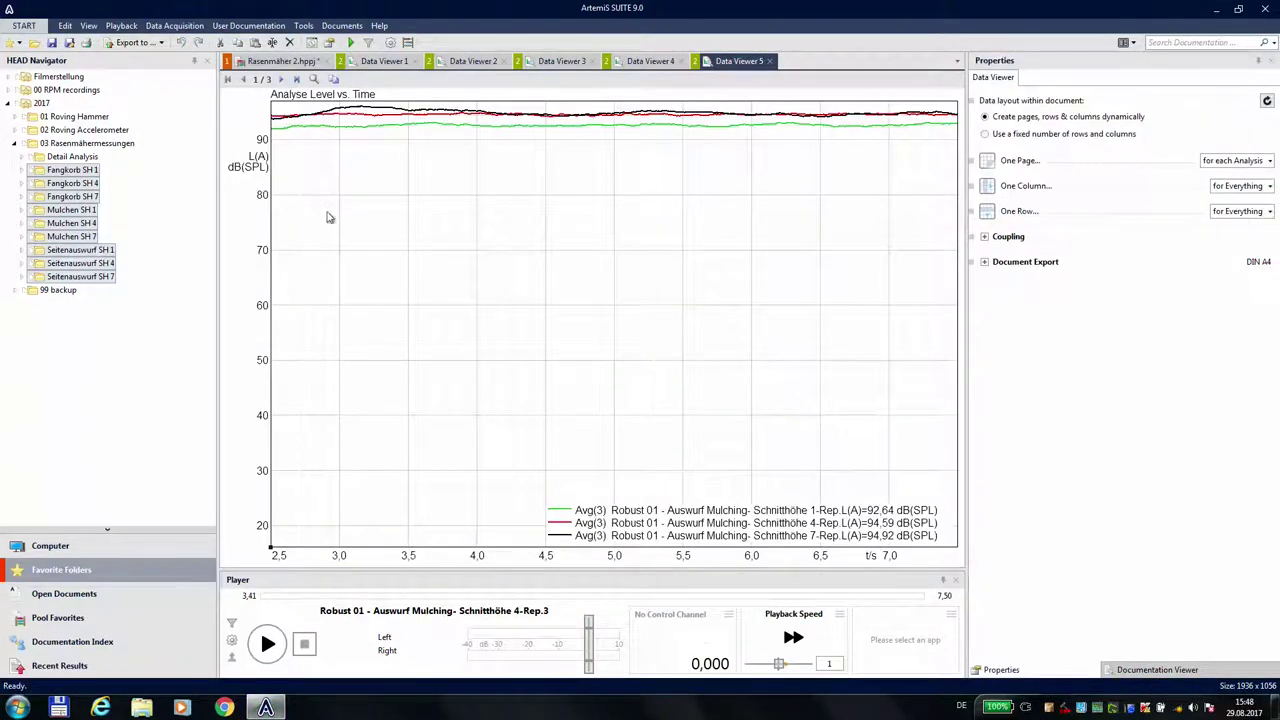
pyautogui.click(283, 80)
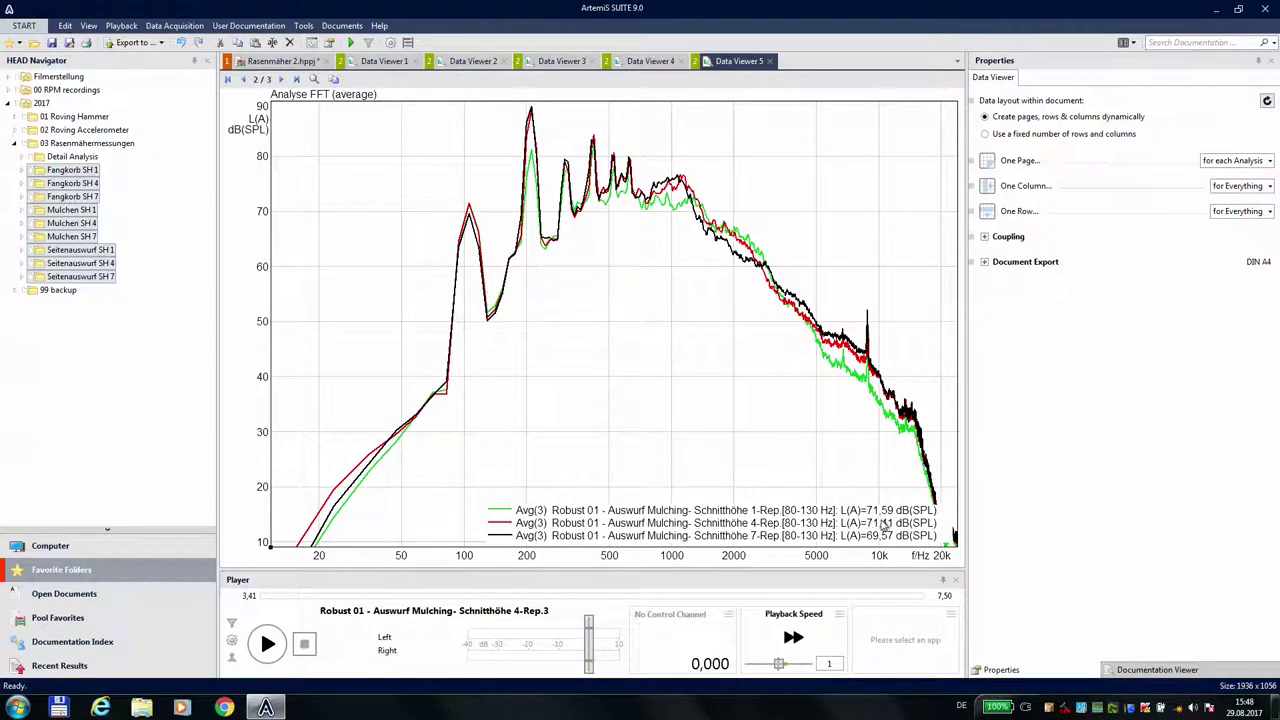
pyautogui.rightClick(735, 61)
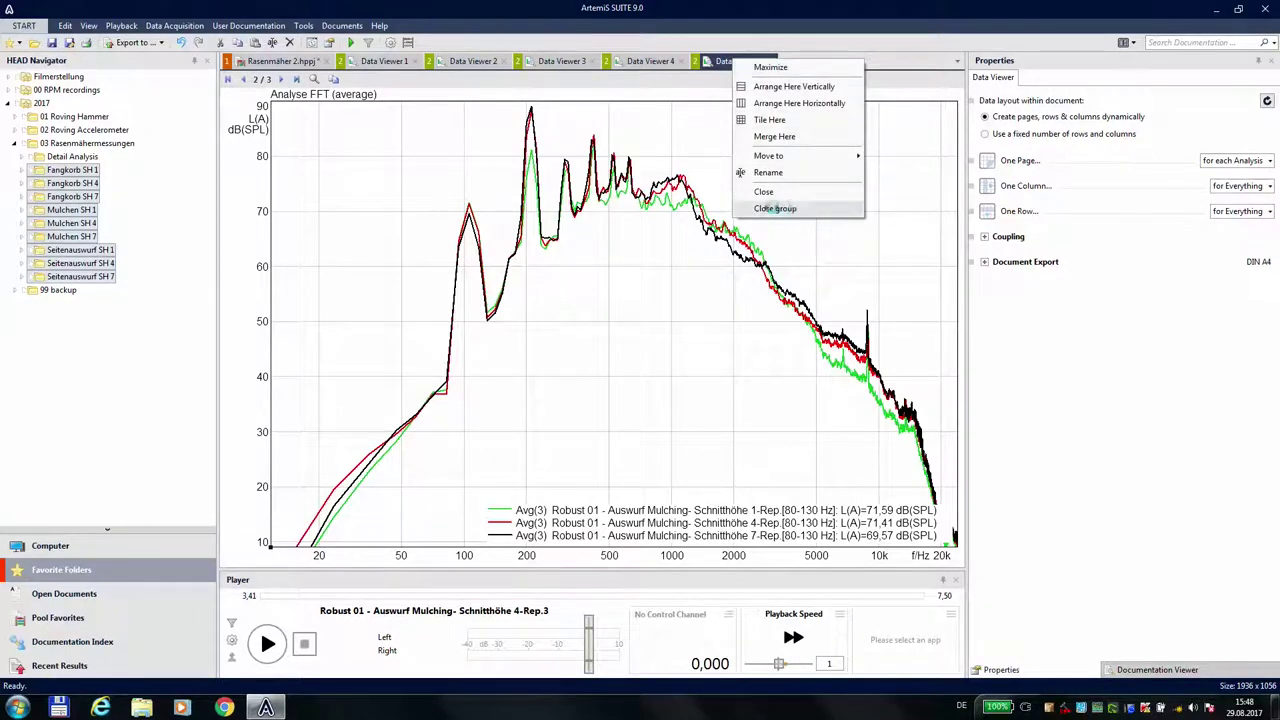
pyautogui.click(790, 209)
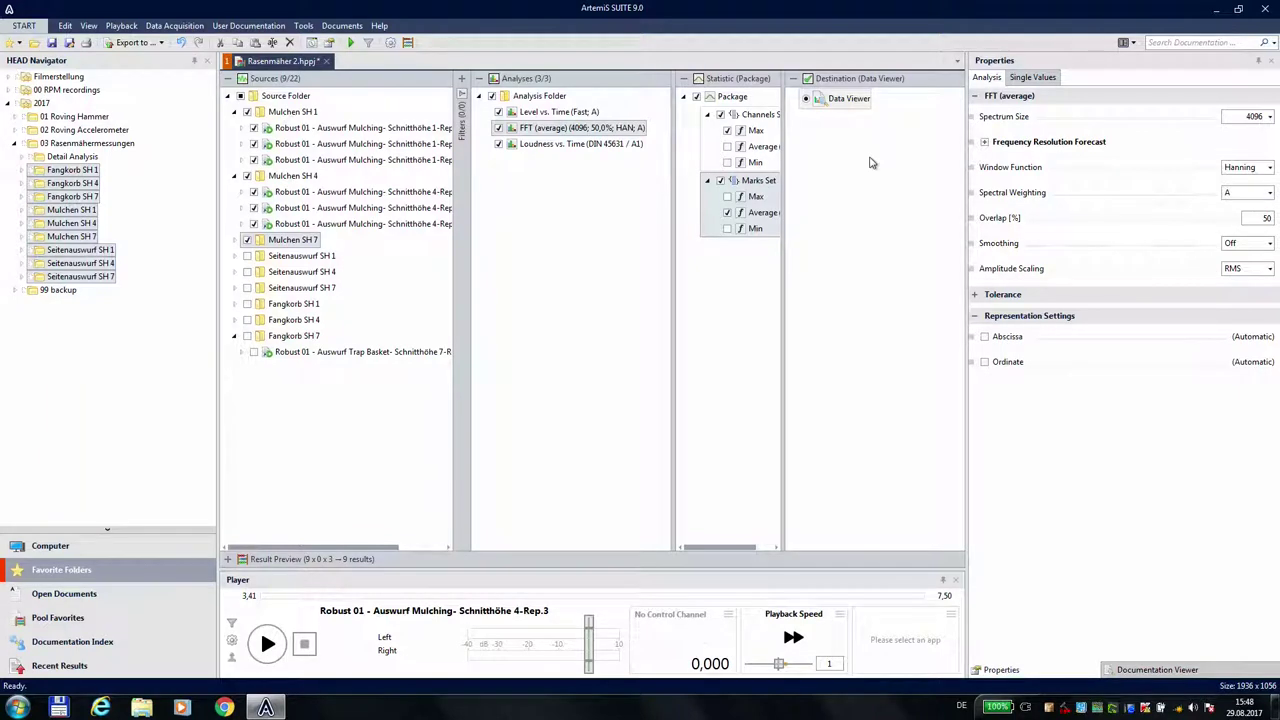
# Activate the remaining source groups Seitenauswurf SH 1, SH 4 and SH 7 and Fangkorb SH 1, SH 4 and SH 7.
pyautogui.click(247, 256)
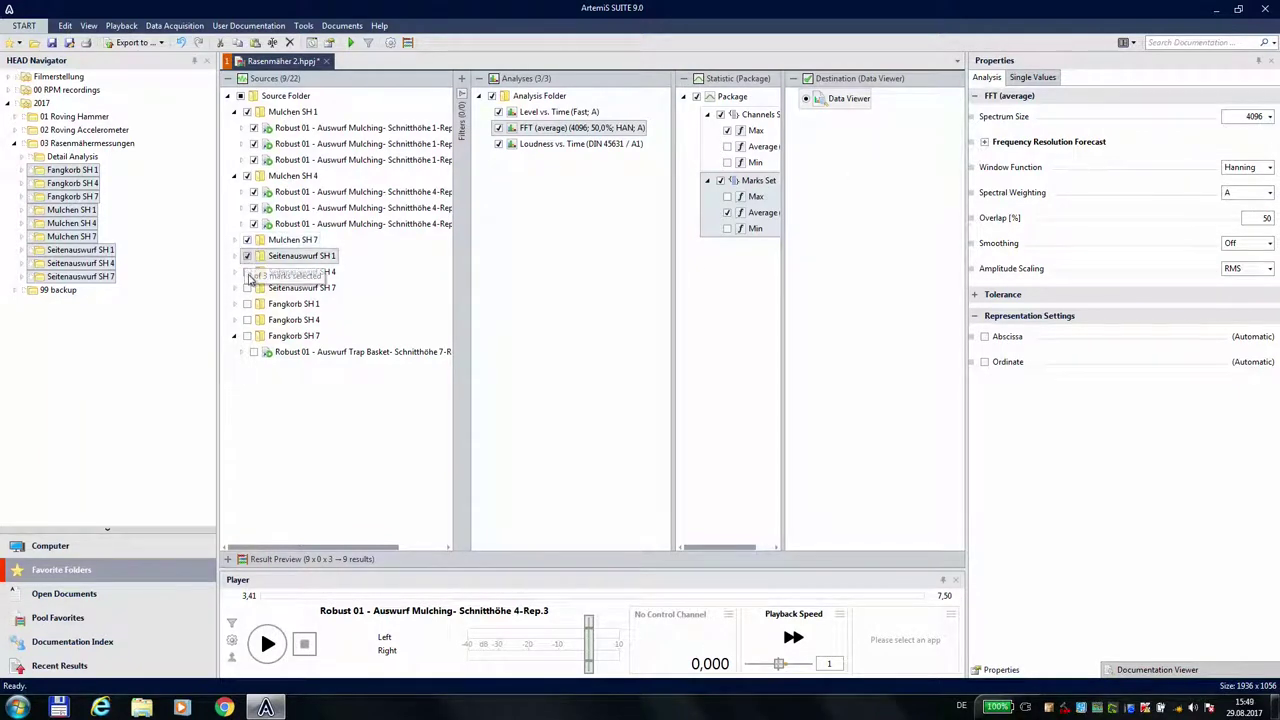
pyautogui.click(247, 272)
pyautogui.click(247, 288)
pyautogui.click(247, 304)
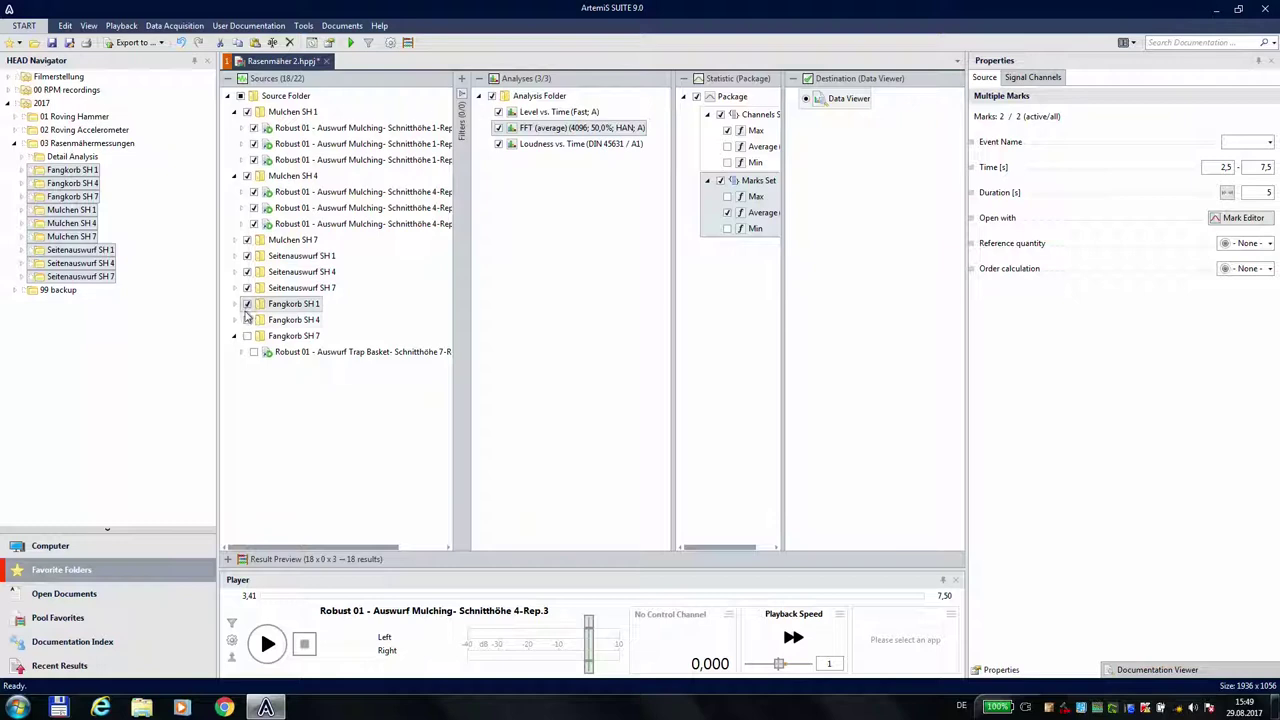
pyautogui.click(247, 320)
pyautogui.click(247, 336)
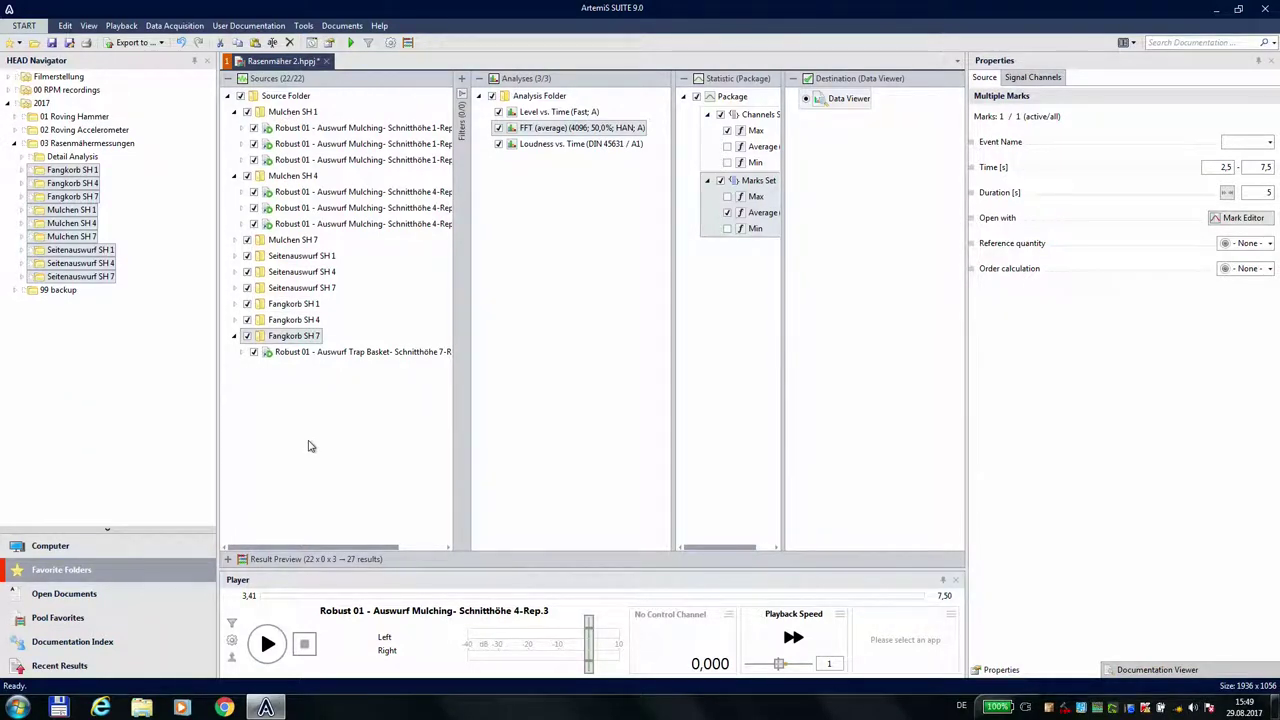
# Insert a Single Values Table as a destination and calculate the project into it.
pyautogui.rightClick(838, 191)
pyautogui.click(880, 208)
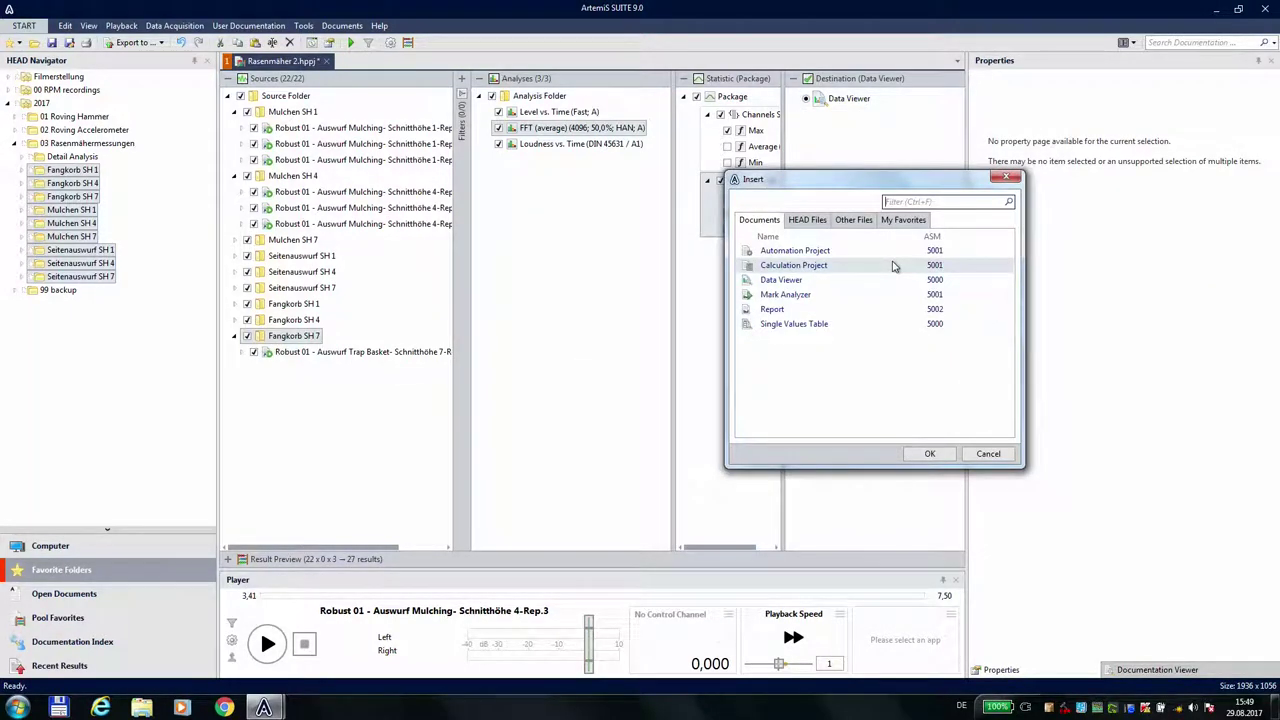
pyautogui.click(776, 325)
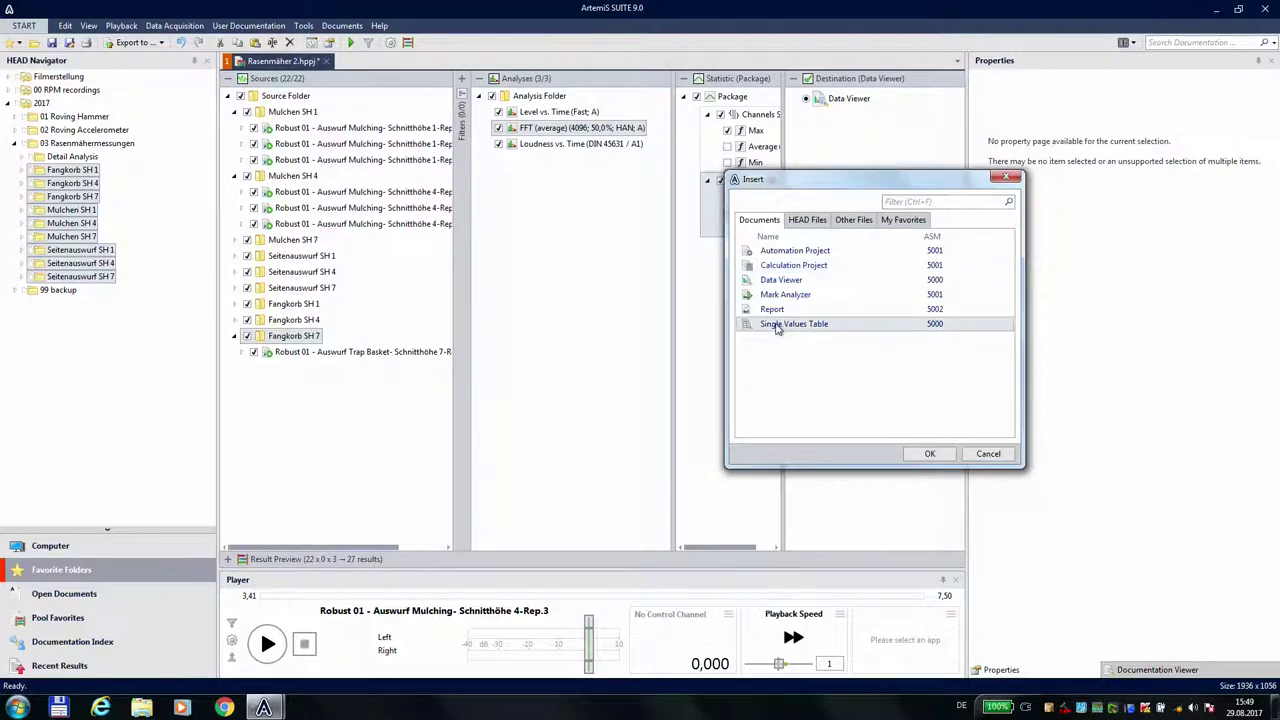
pyautogui.click(935, 453)
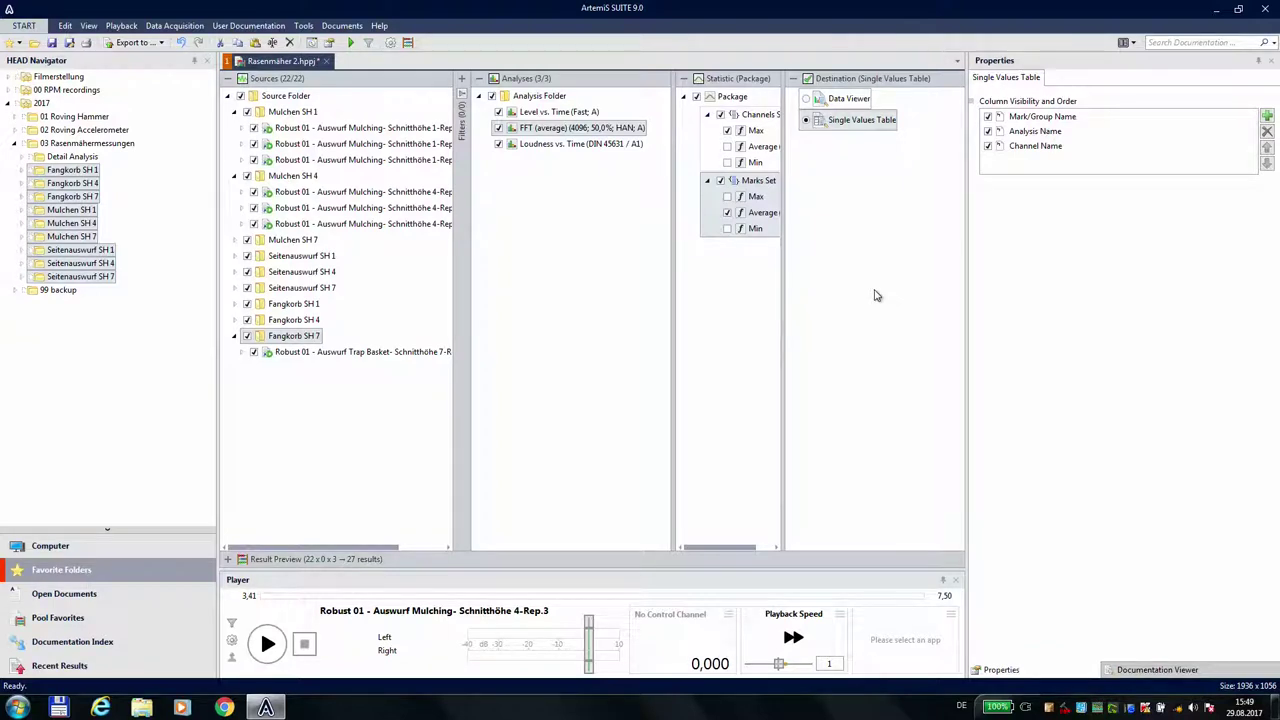
pyautogui.click(408, 43)
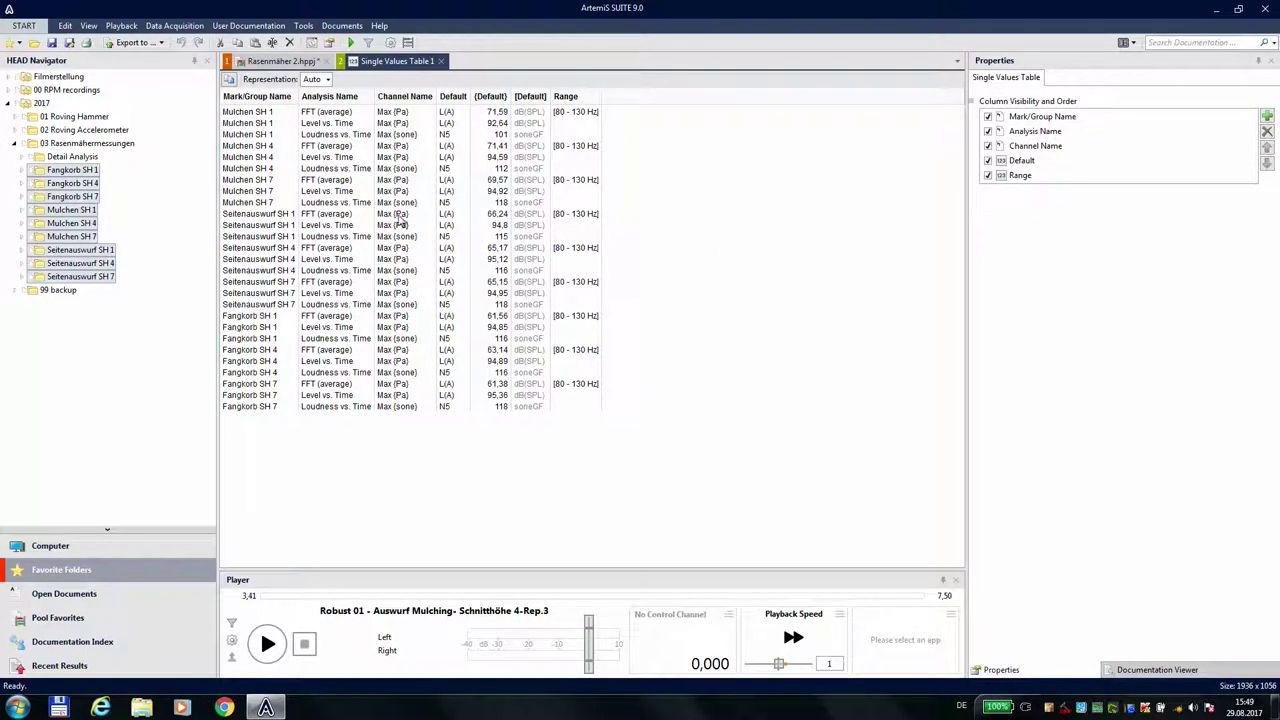
# Add the Common Parts of File Statistics Names (1) column to the single values table.
pyautogui.click(1267, 116)
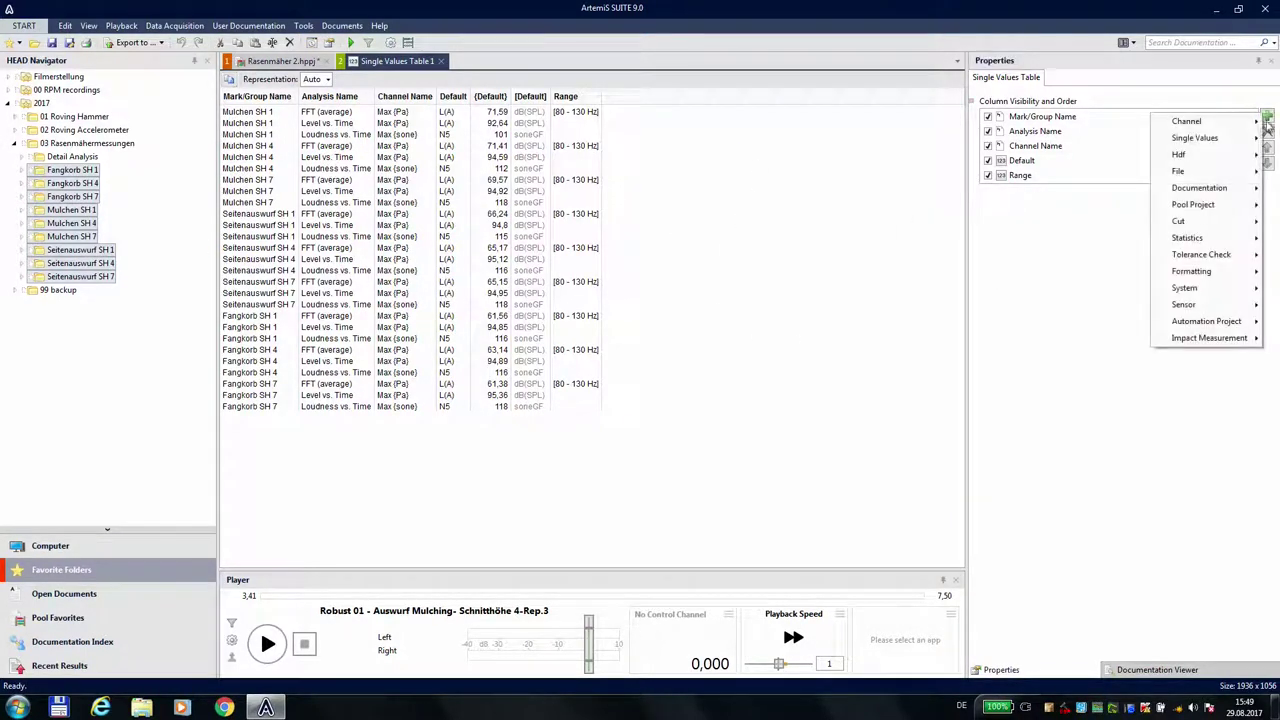
pyautogui.moveTo(1228, 238)
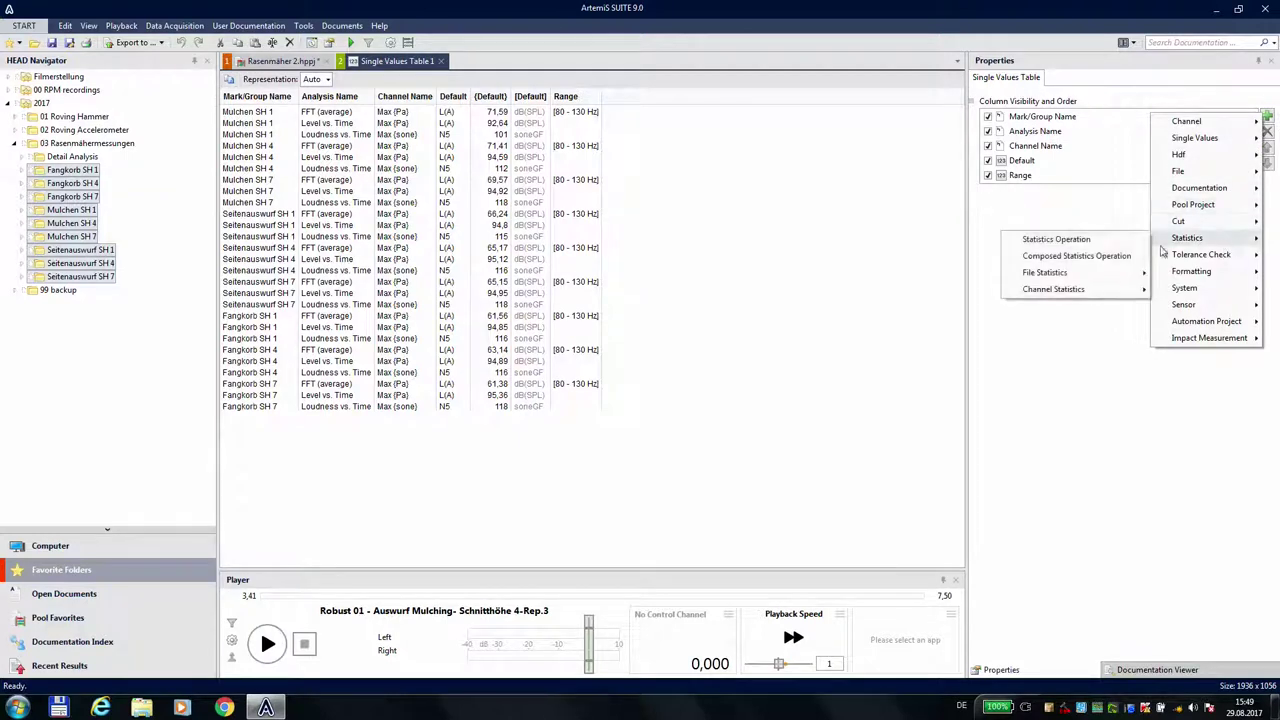
pyautogui.moveTo(1097, 280)
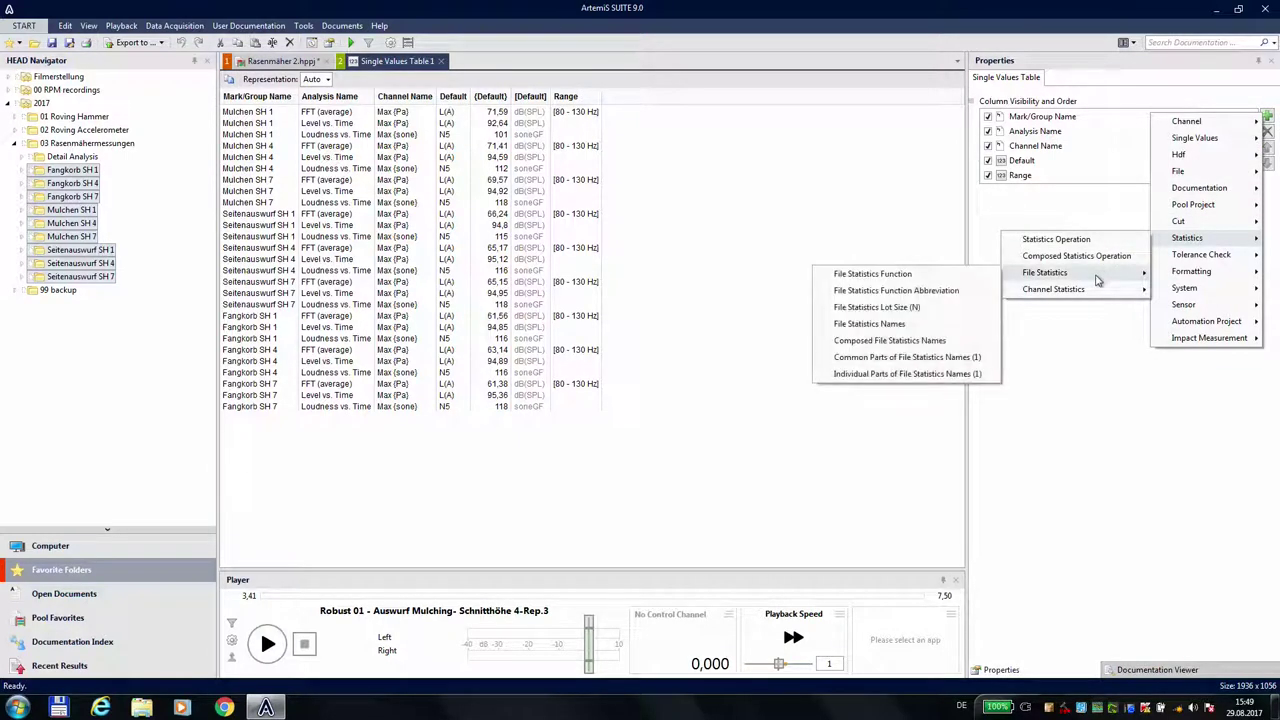
pyautogui.click(912, 364)
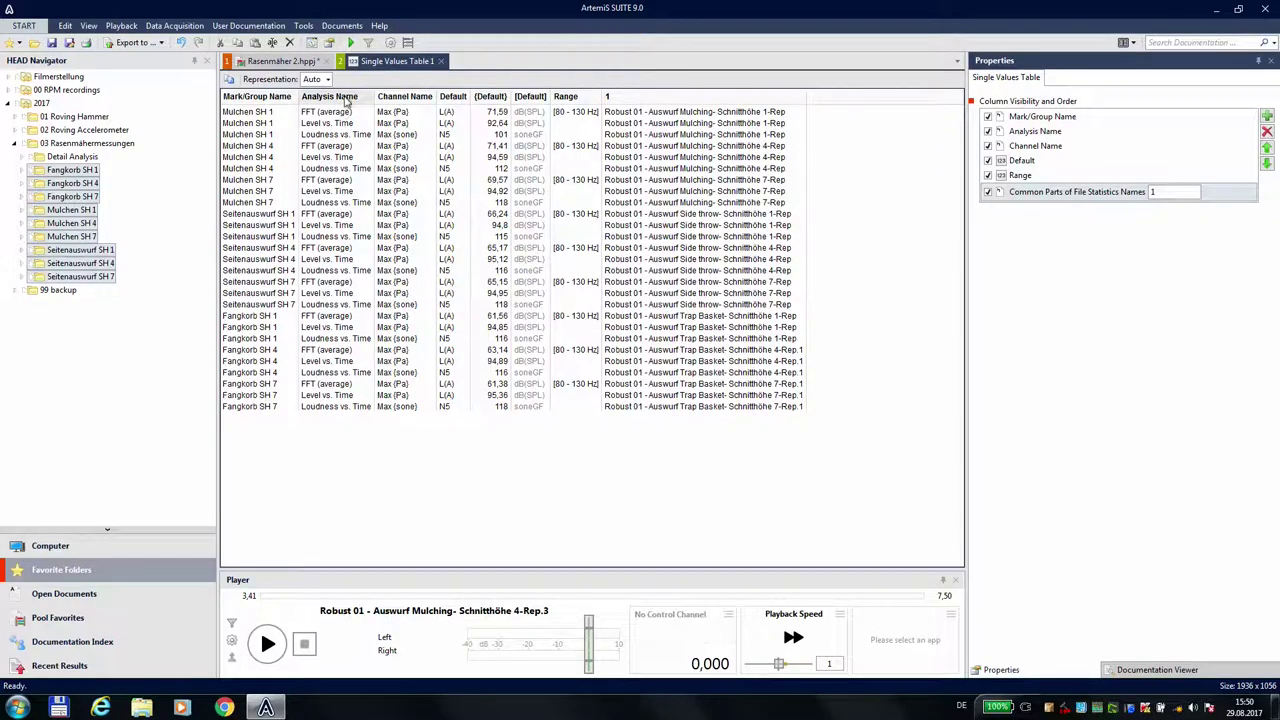
# Sort the single values table by analysis name, with the (Default) values ascending within each analysis.
pyautogui.click(640, 104)
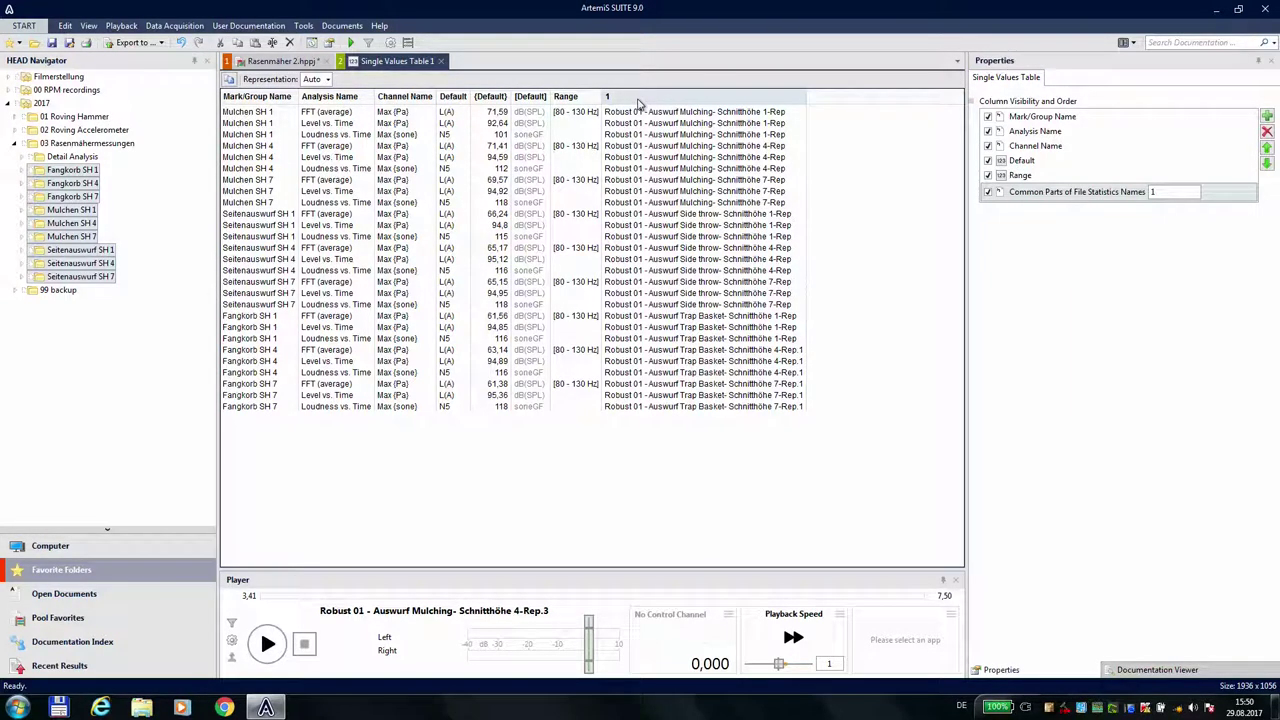
pyautogui.click(417, 101)
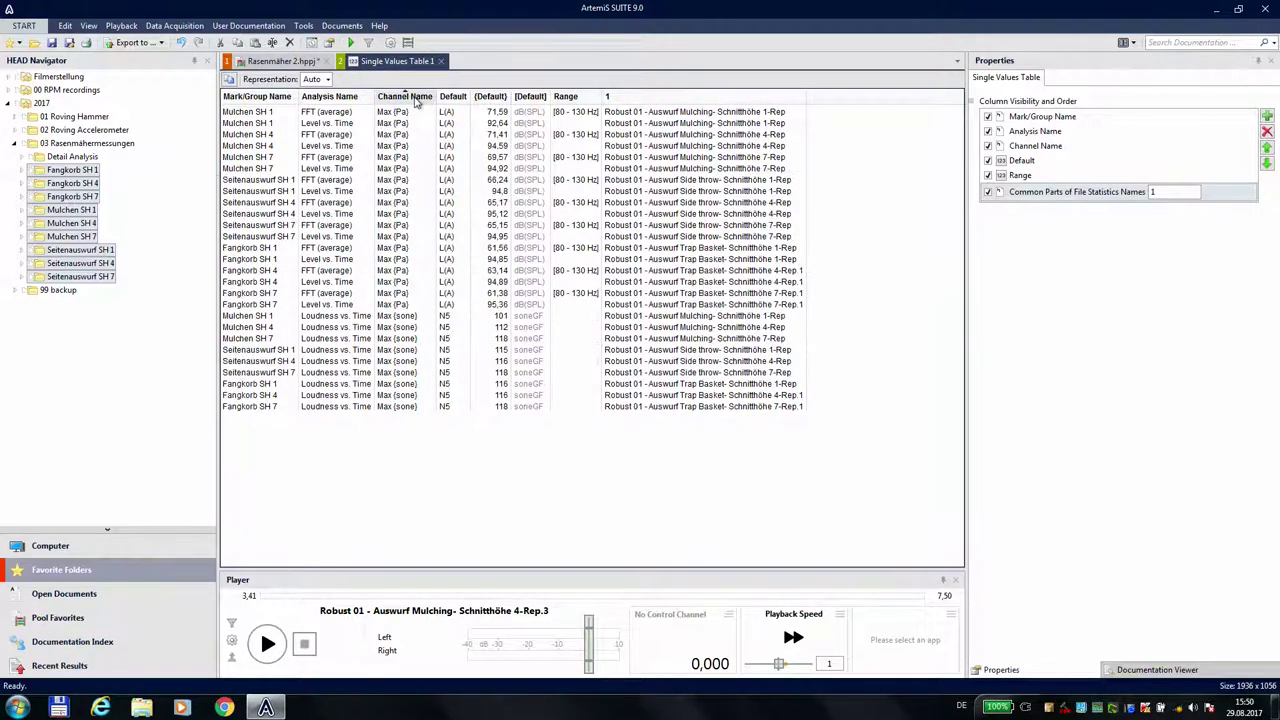
pyautogui.click(343, 100)
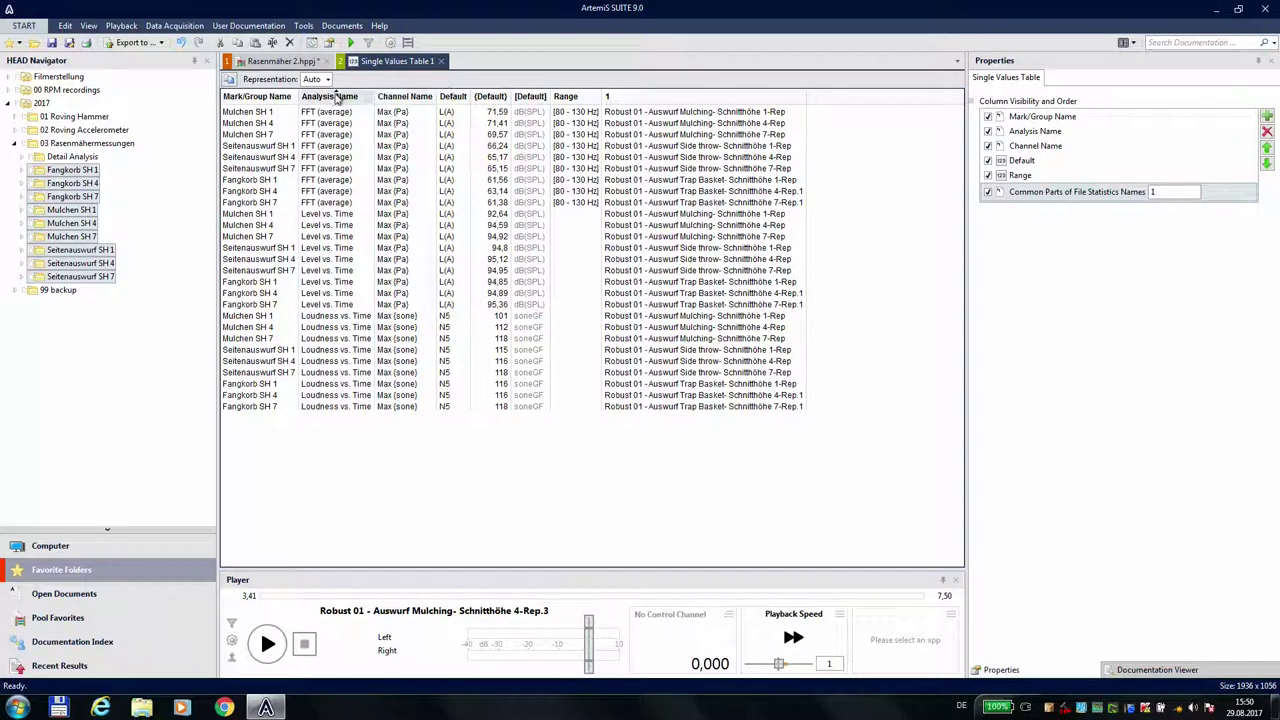
pyautogui.click(491, 97)
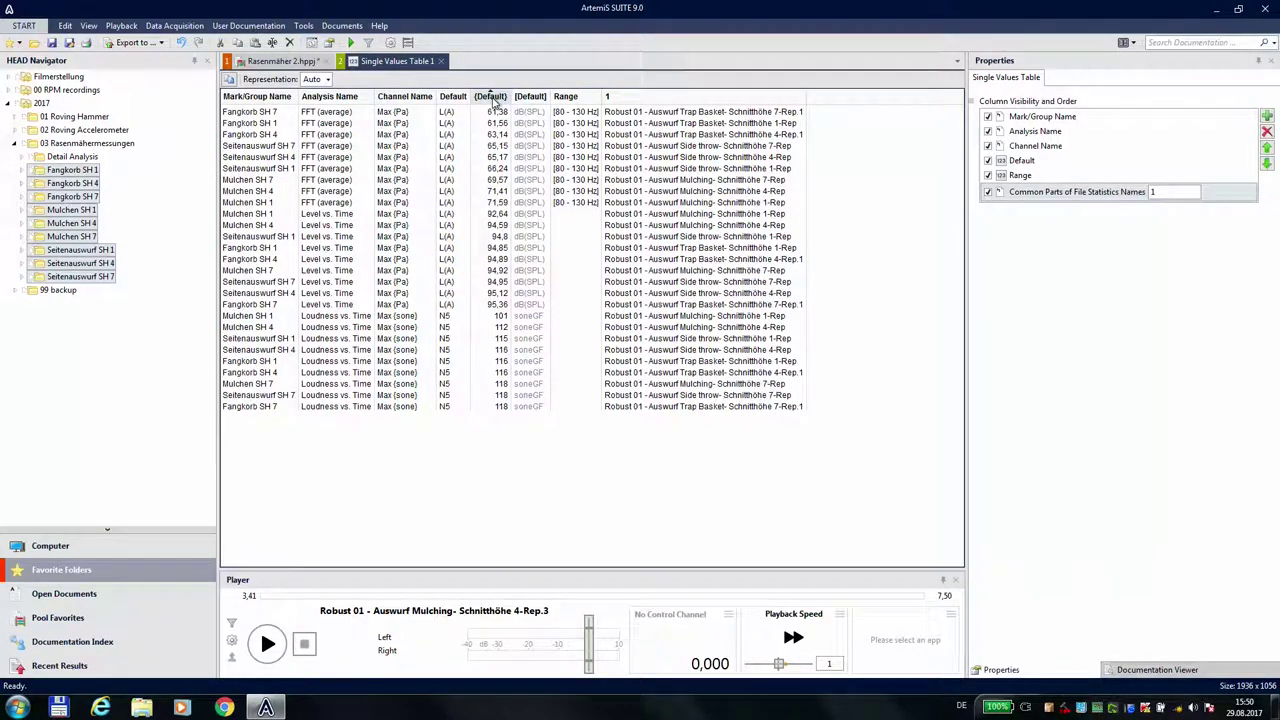
pyautogui.click(349, 97)
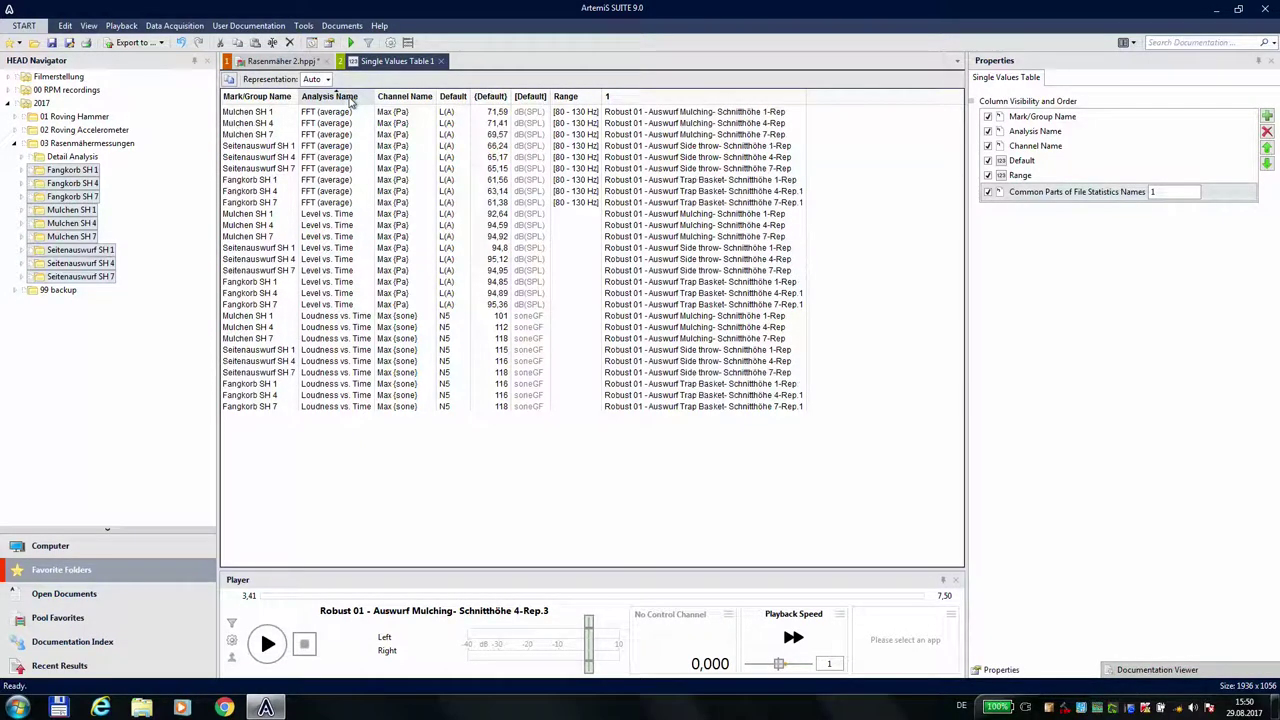
pyautogui.click(491, 97)
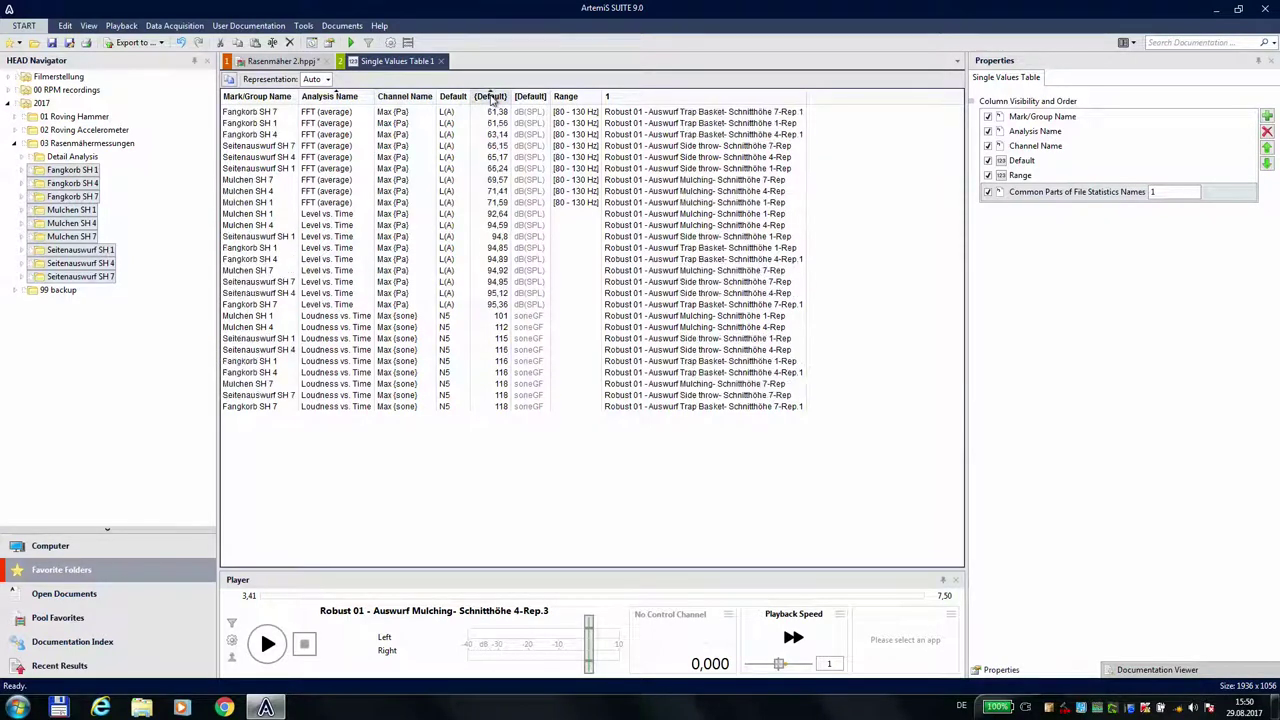